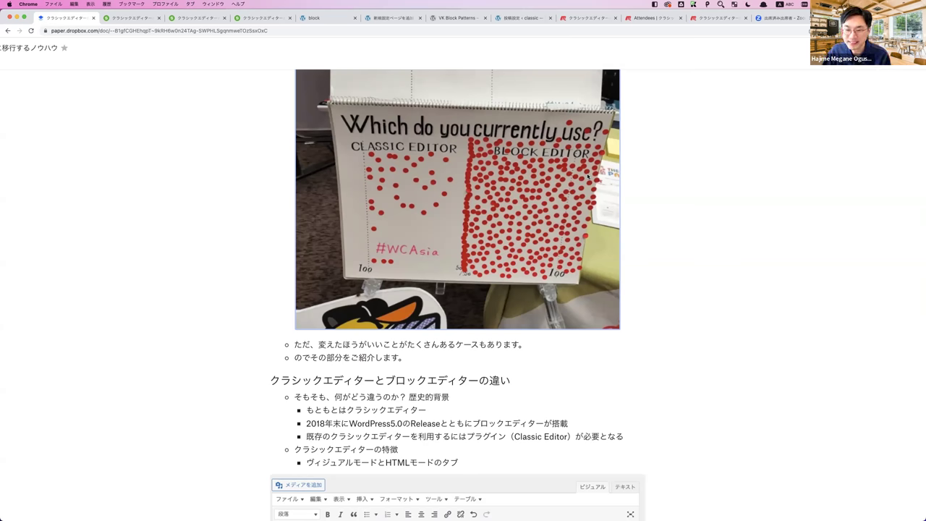
Step: Skim the notes through to the Q&A section at the end, and return to the section on classic and block editor differences
scroll(518, 272, "down", 5)
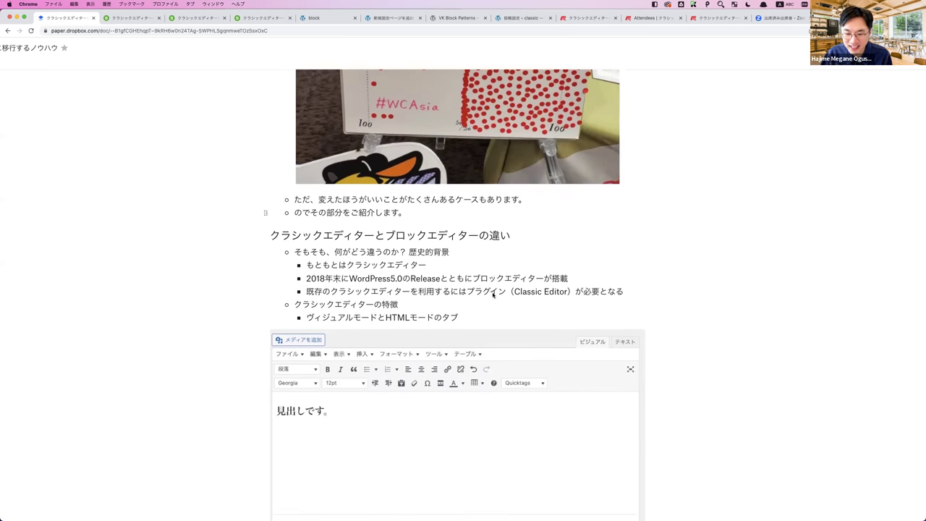
scroll(493, 294, "down", 1)
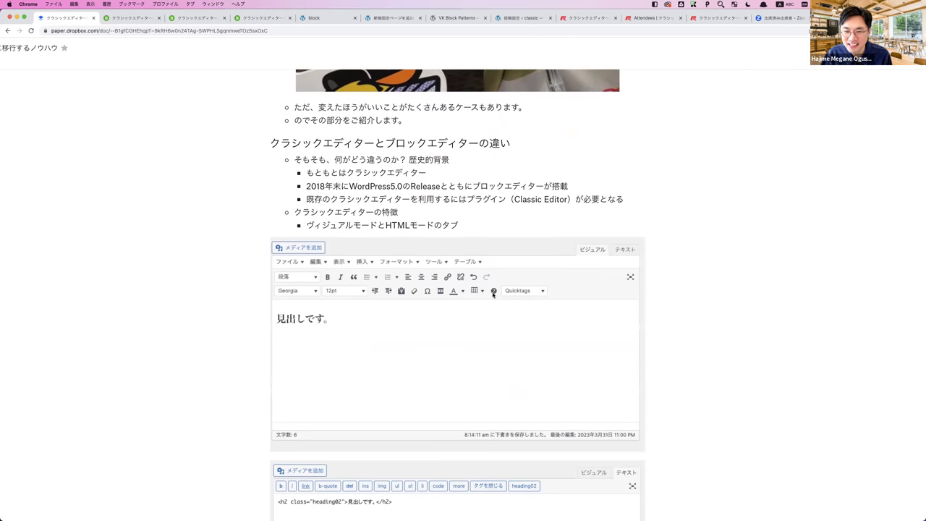
scroll(493, 295, "down", 7)
scroll(493, 295, "down", 6)
scroll(493, 294, "down", 5)
scroll(493, 294, "down", 2)
scroll(434, 329, "down", 6)
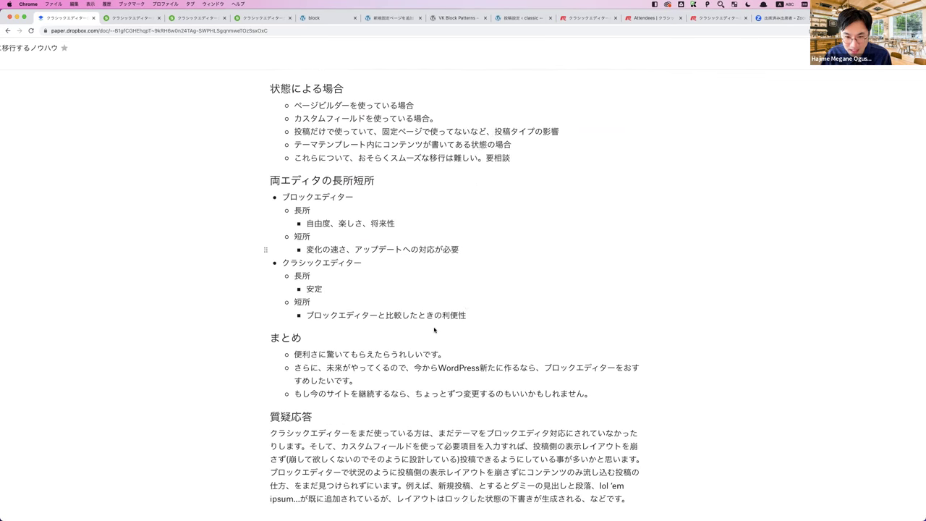
scroll(434, 330, "down", 3)
scroll(434, 329, "down", 3)
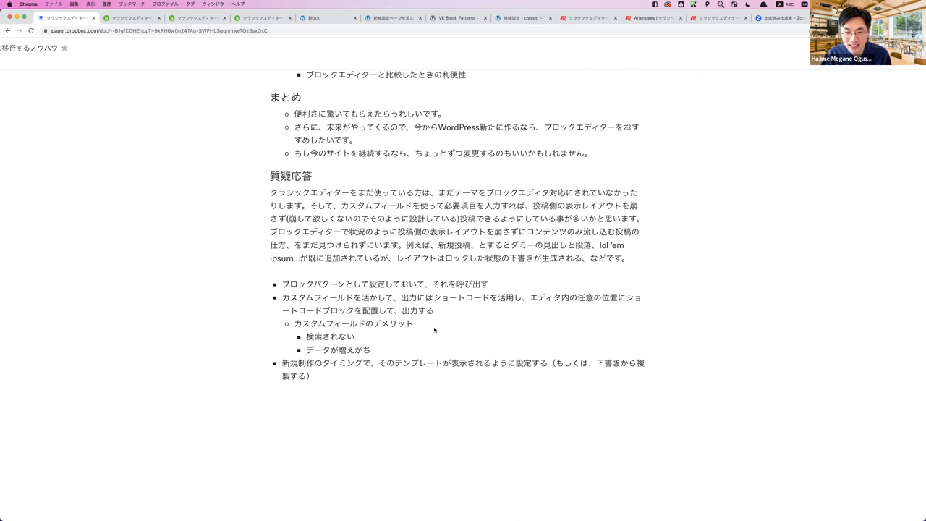
scroll(434, 329, "up", 20)
scroll(434, 330, "up", 15)
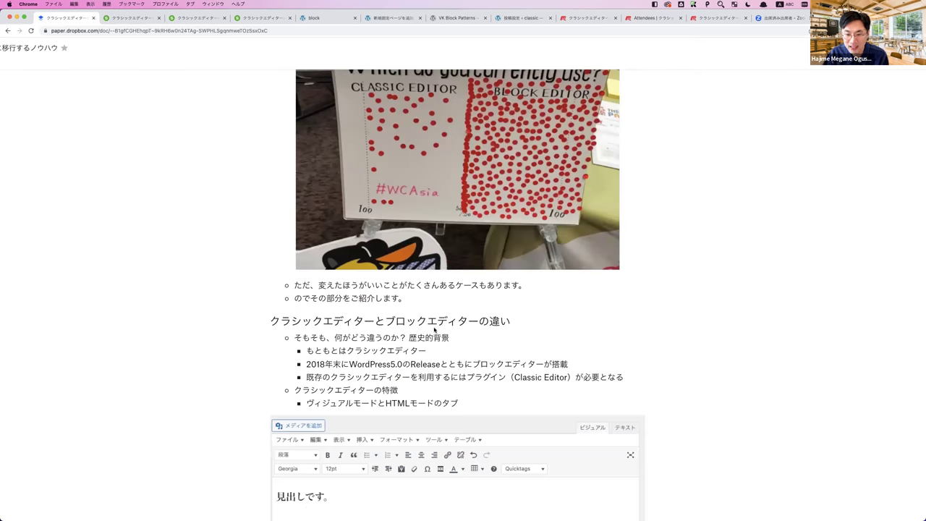
Step: Read the historical background bullets in the section comparing the classic and block editors
scroll(434, 329, "down", 1)
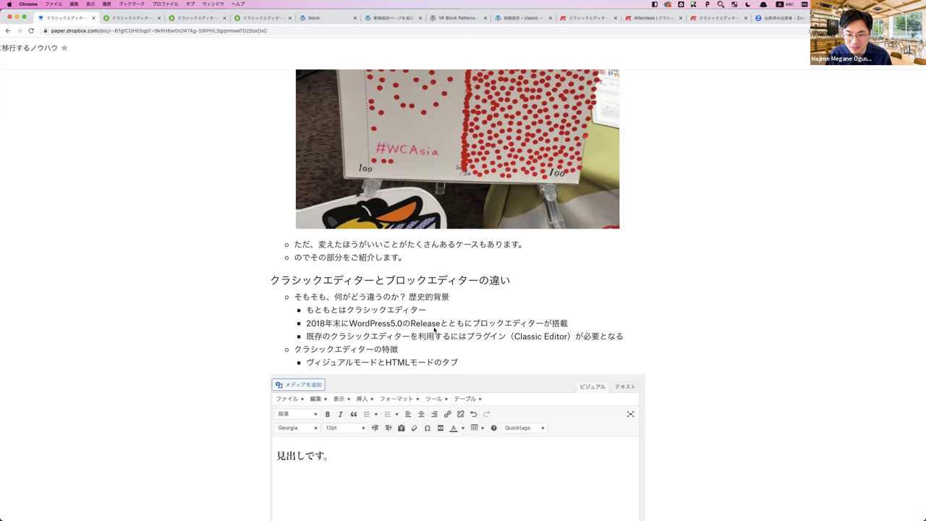
scroll(441, 313, "up", 3)
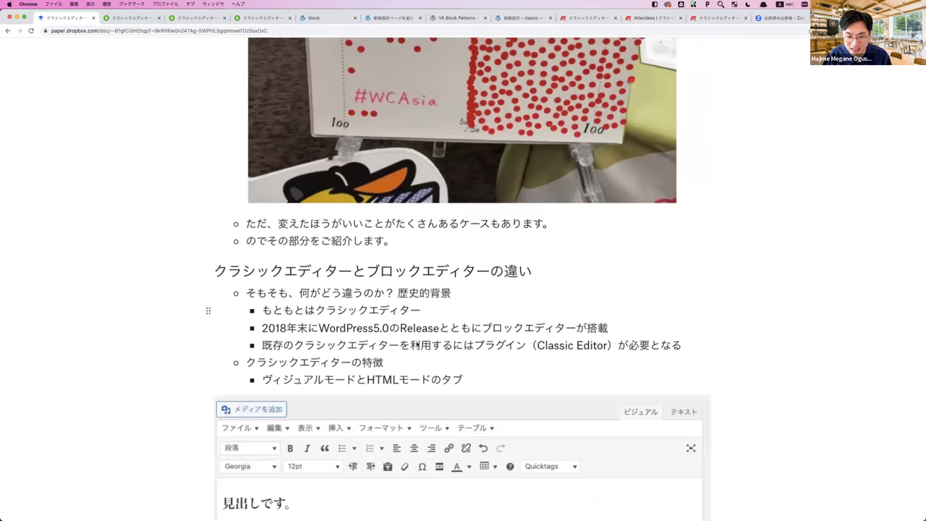
scroll(418, 345, "down", 2)
scroll(417, 344, "down", 2)
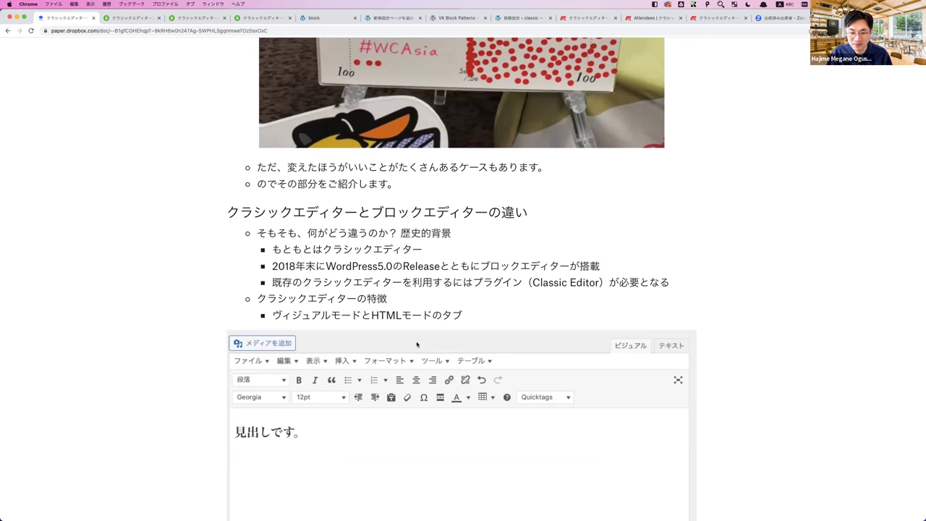
scroll(382, 323, "down", 5)
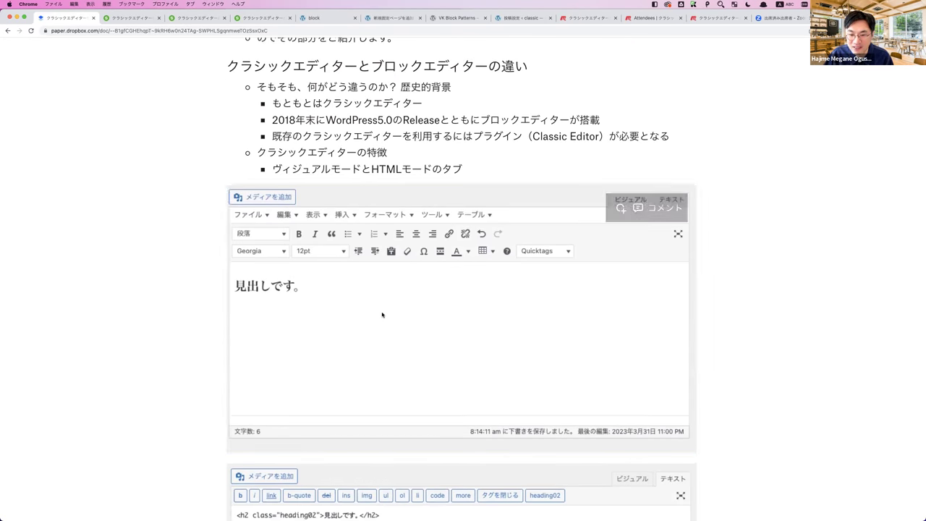
Step: Compare the classic editor's visual-mode and text-mode screenshots under the classic editor features
scroll(382, 315, "down", 7)
scroll(305, 282, "up", 4)
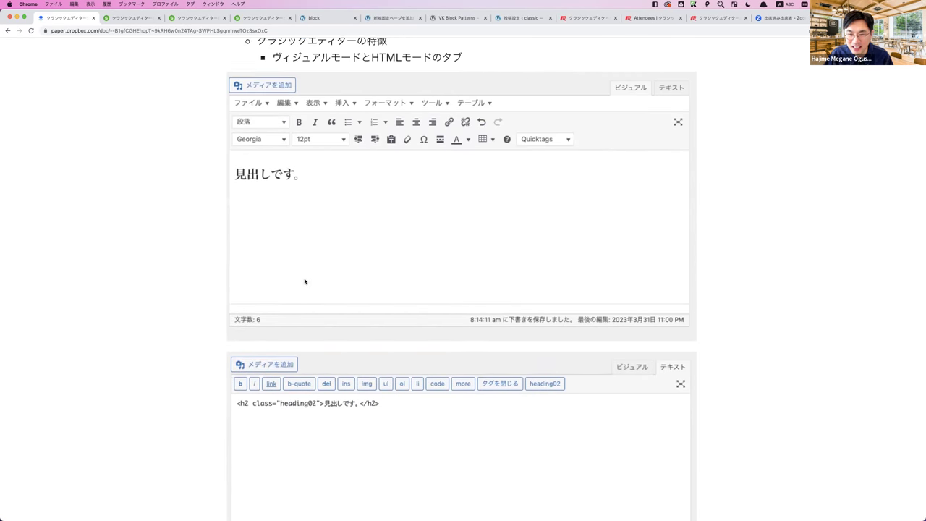
scroll(305, 281, "up", 2)
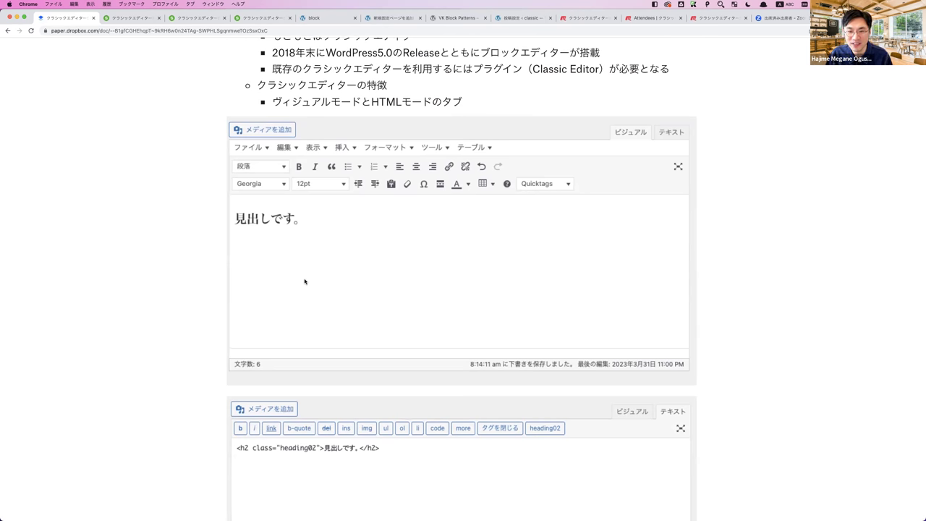
scroll(305, 281, "up", 1)
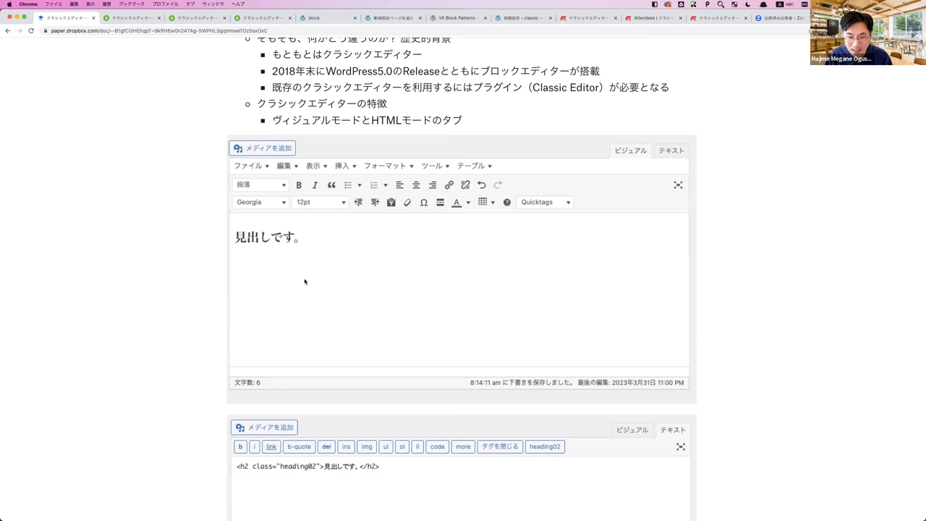
scroll(305, 282, "down", 2)
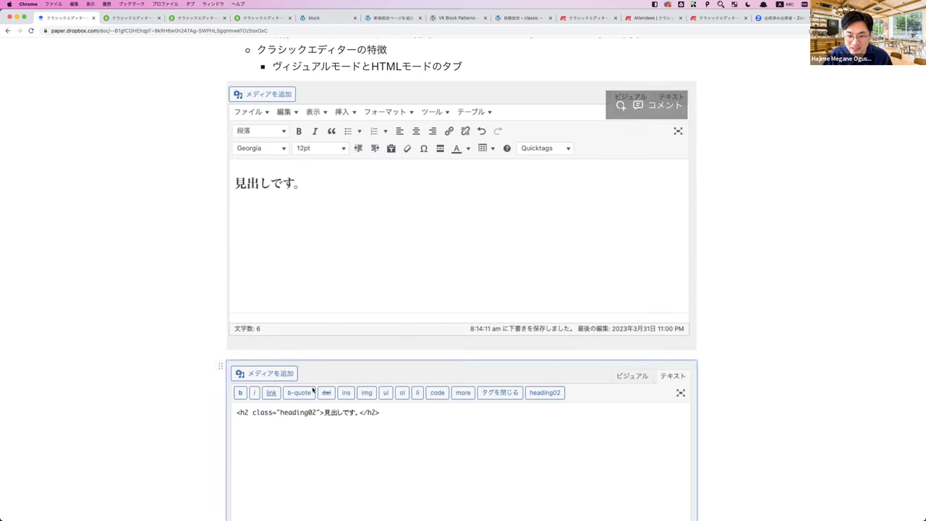
scroll(395, 375, "up", 2)
scroll(395, 375, "down", 3)
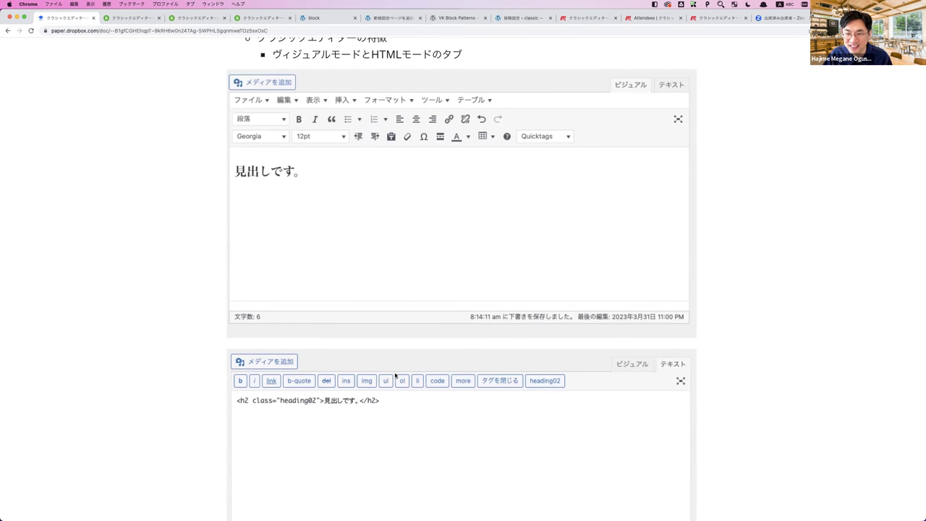
scroll(395, 375, "down", 1)
scroll(396, 281, "up", 6)
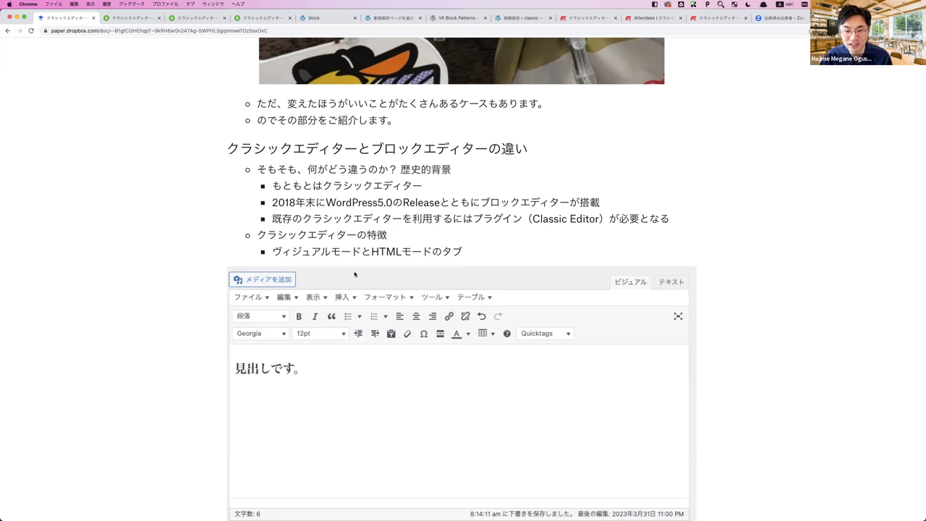
scroll(430, 269, "down", 5)
scroll(456, 275, "down", 3)
scroll(457, 275, "up", 5)
scroll(457, 275, "up", 3)
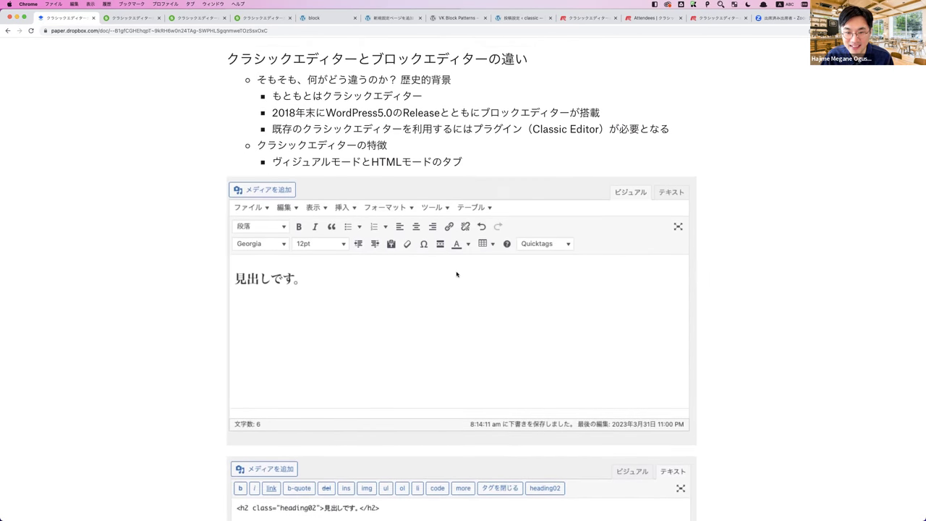
scroll(457, 274, "down", 4)
scroll(457, 274, "down", 4)
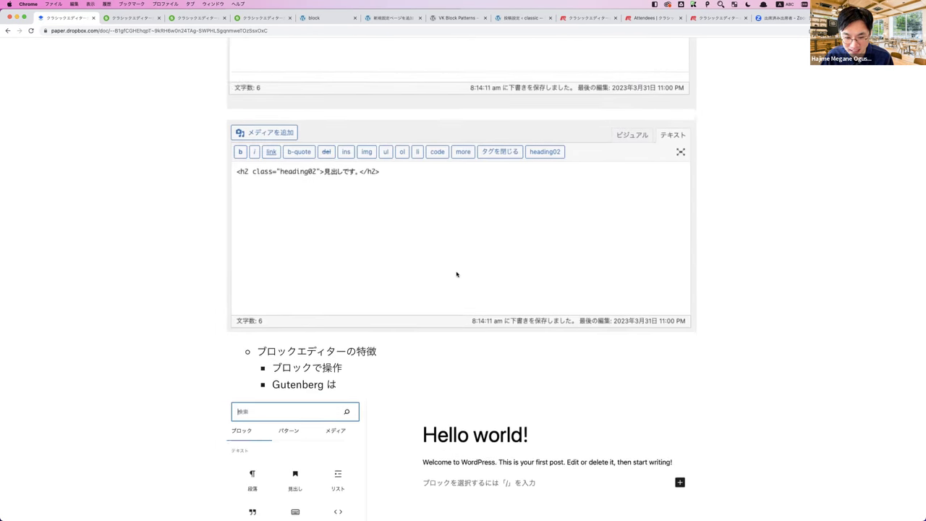
Step: Select the year 2018 in the historical background bullet about the WordPress 5.0 release
scroll(457, 273, "up", 8)
scroll(451, 272, "up", 1)
left_click_drag(296, 272, 273, 271)
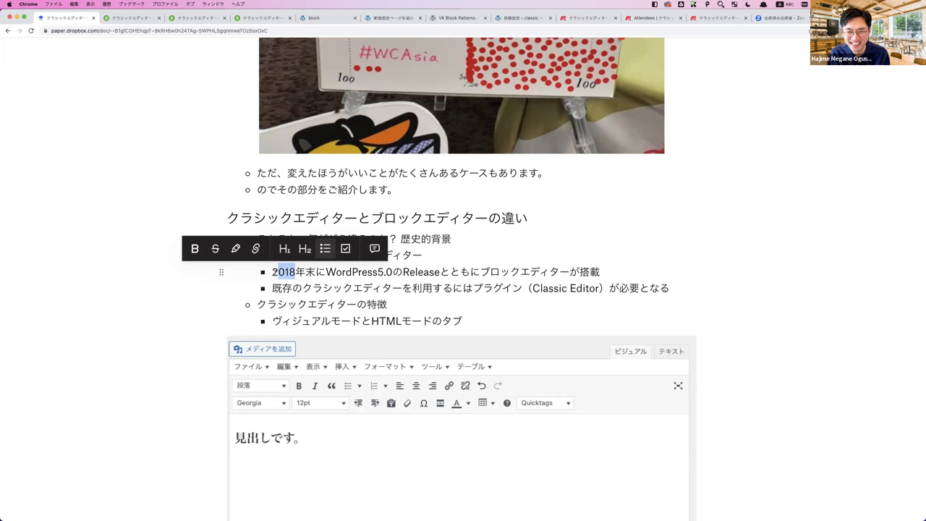
Step: Examine the block editor features and the block inserter screenshot in the notes
scroll(320, 303, "down", 10)
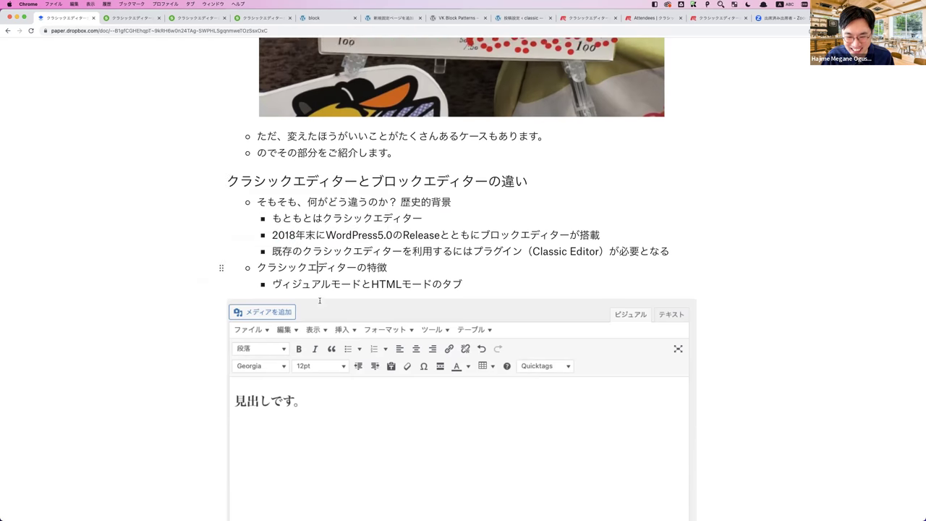
scroll(320, 302, "down", 5)
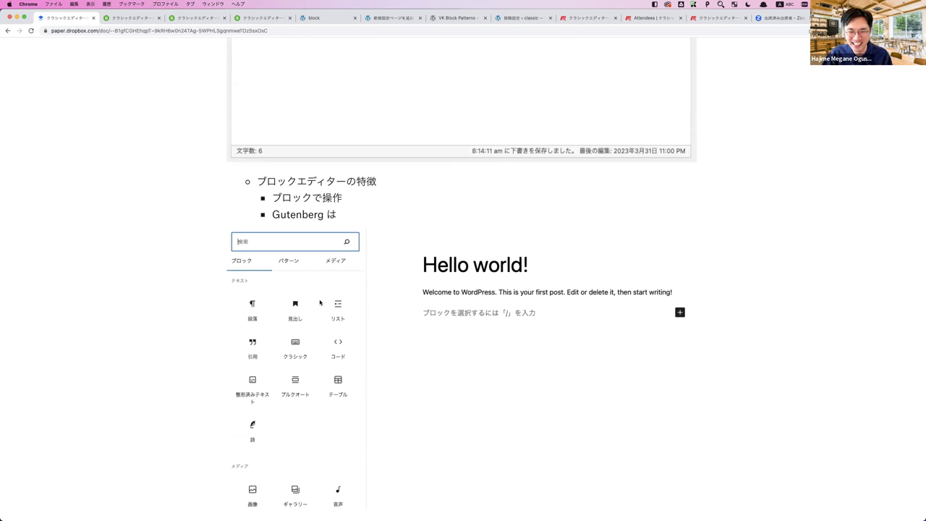
scroll(320, 302, "up", 1)
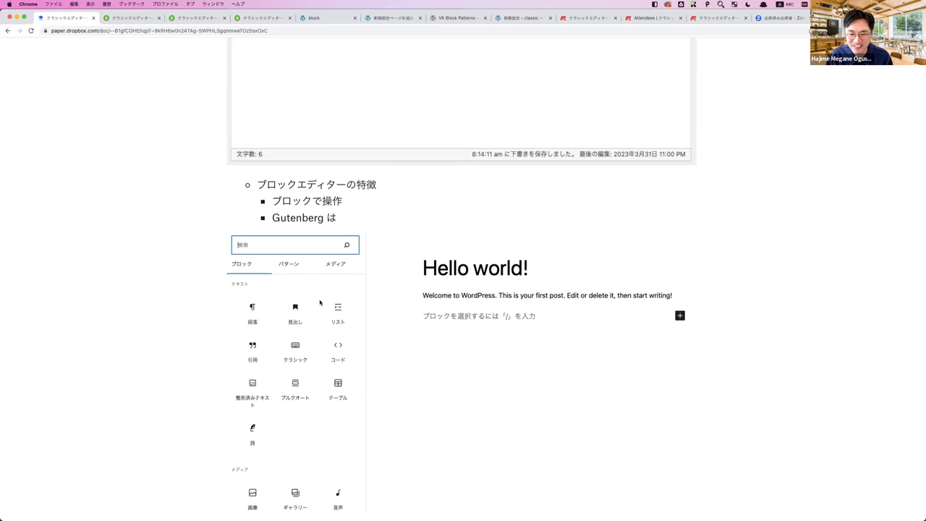
scroll(319, 302, "down", 5)
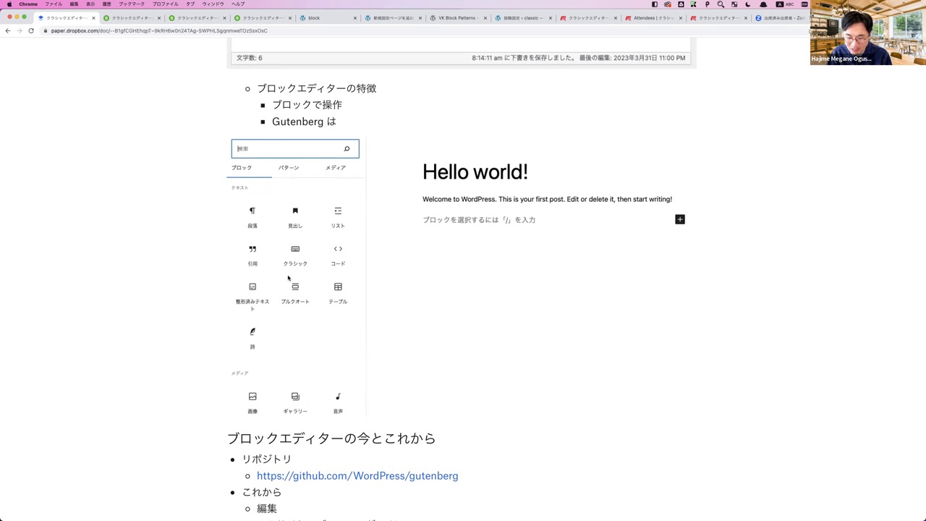
Step: Open the WordPress/gutenberg GitHub repository linked in the notes and read the README's project introduction
scroll(288, 277, "down", 4)
left_click(318, 349)
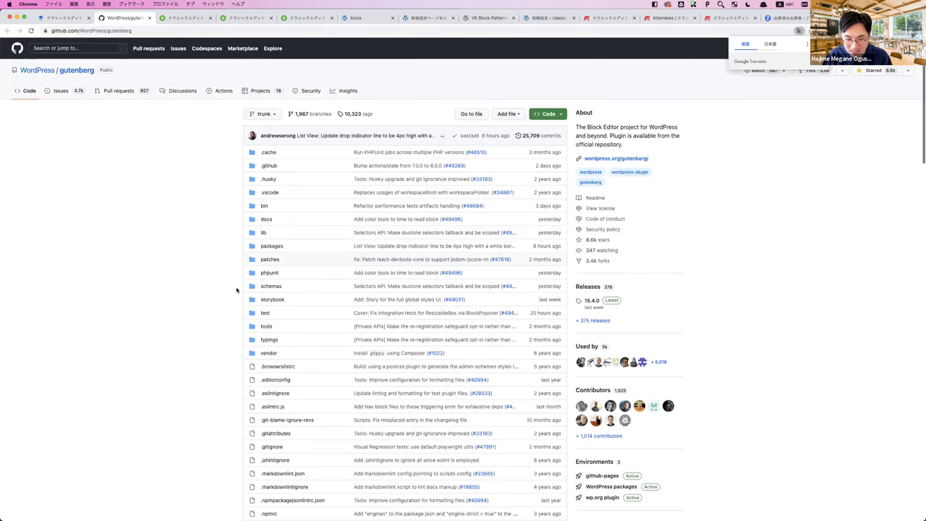
scroll(236, 290, "down", 15)
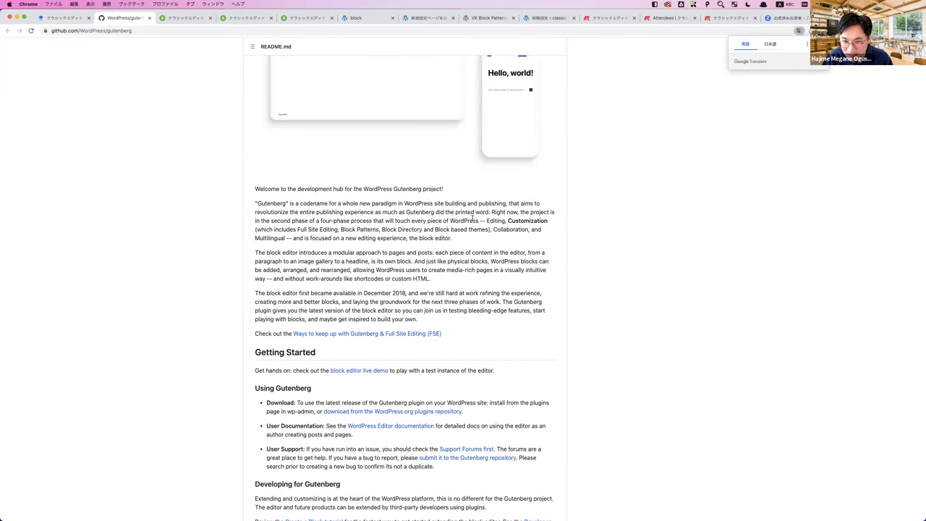
scroll(406, 236, "up", 5)
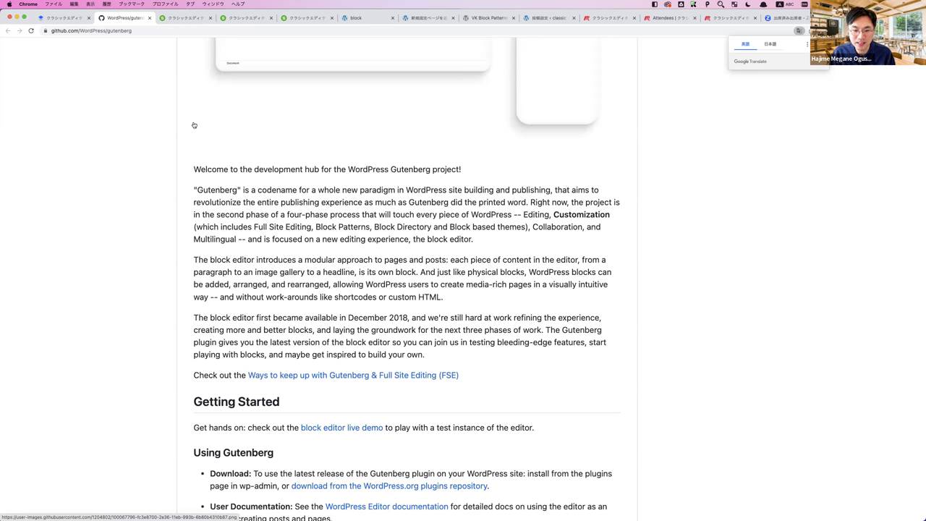
scroll(236, 159, "up", 10)
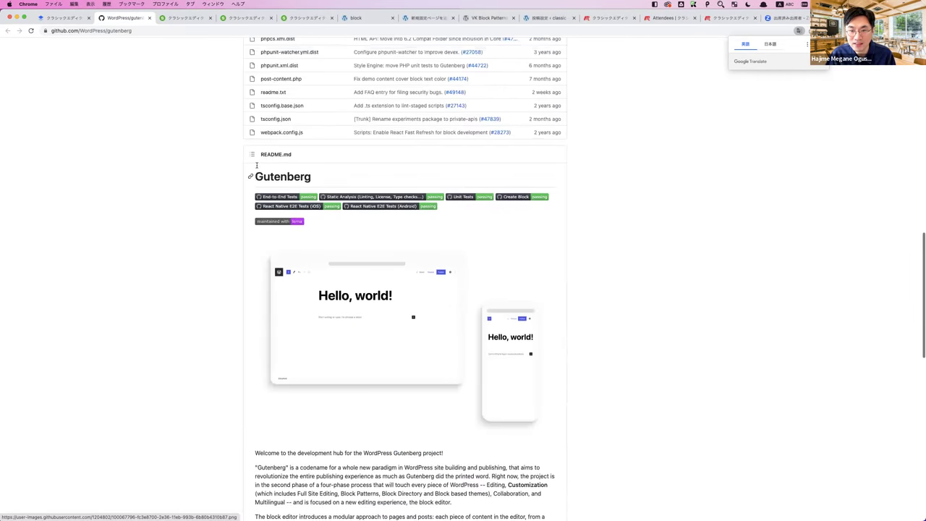
scroll(257, 168, "up", 12)
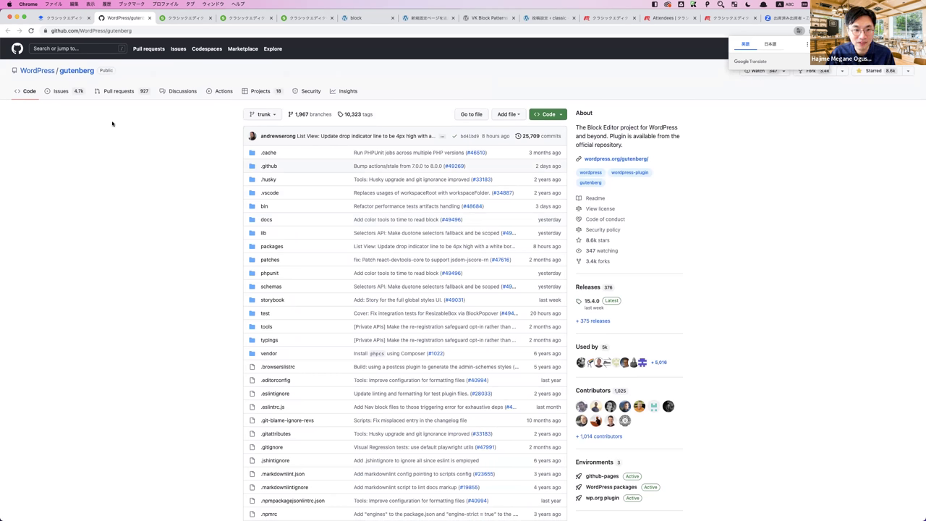
Step: Open the Gutenberg repository's issues and look through the list of open issues
left_click(62, 95)
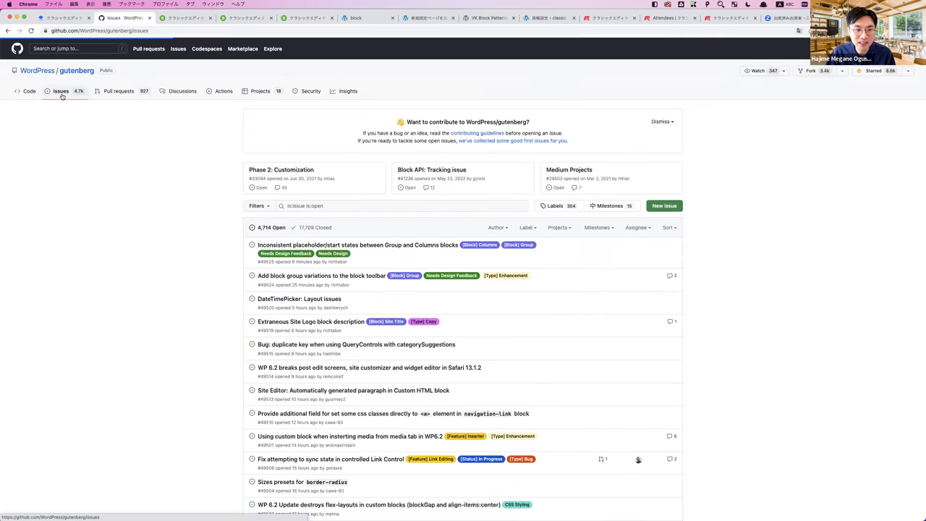
scroll(204, 251, "down", 1)
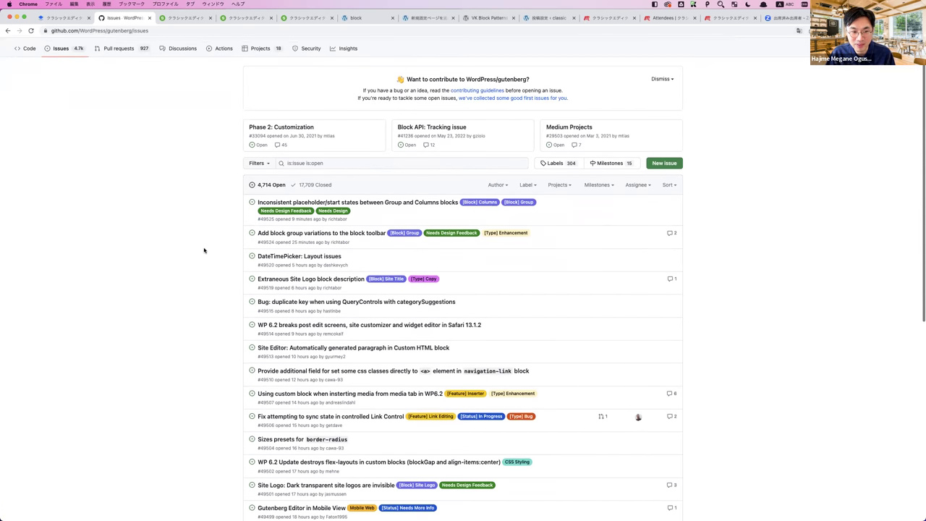
scroll(202, 248, "down", 1)
scroll(203, 248, "up", 2)
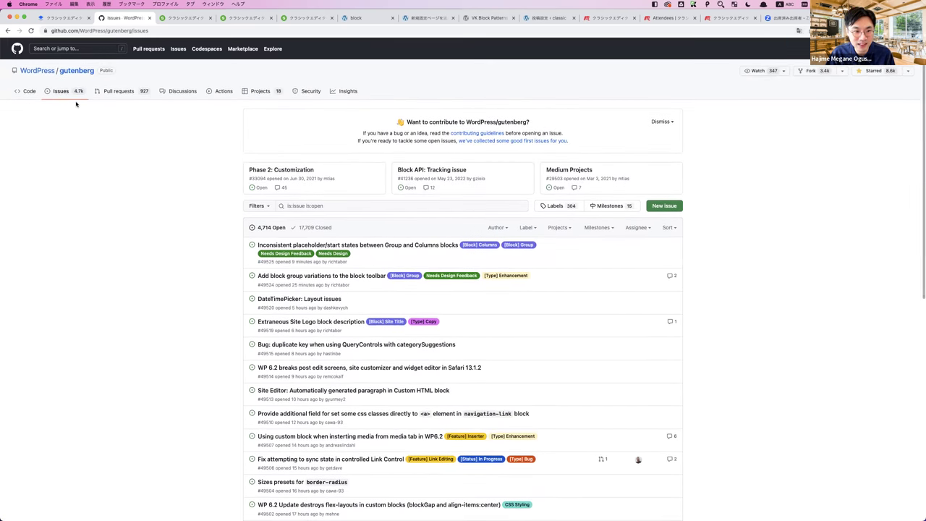
scroll(198, 195, "down", 5)
scroll(198, 193, "down", 2)
scroll(199, 192, "up", 7)
Step: Open the Gutenberg repository's pull requests and examine the list with its open and closed counts
left_click(132, 94)
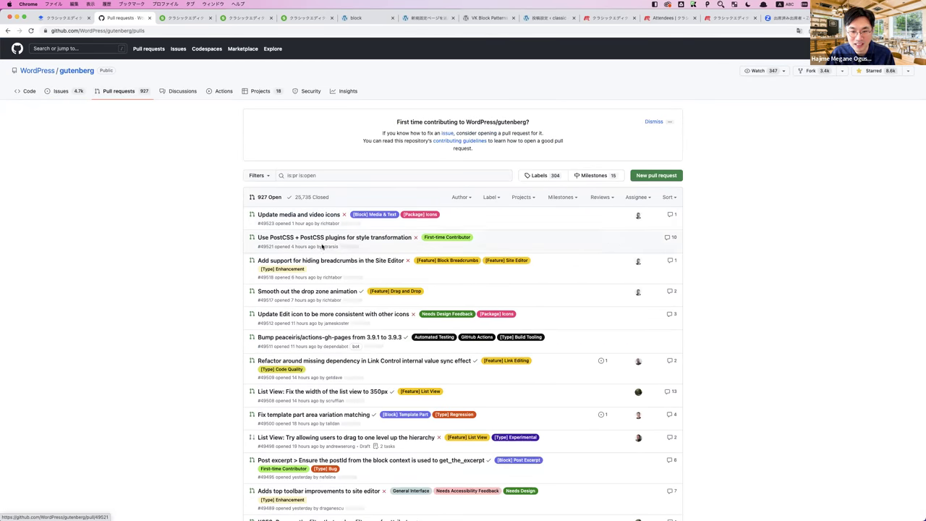
scroll(265, 203, "down", 2)
scroll(273, 205, "up", 2)
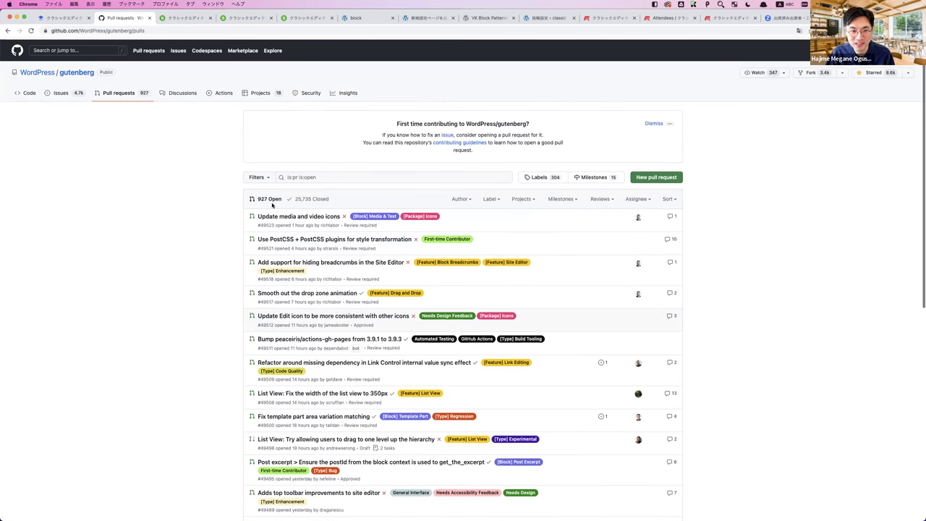
scroll(247, 204, "up", 5)
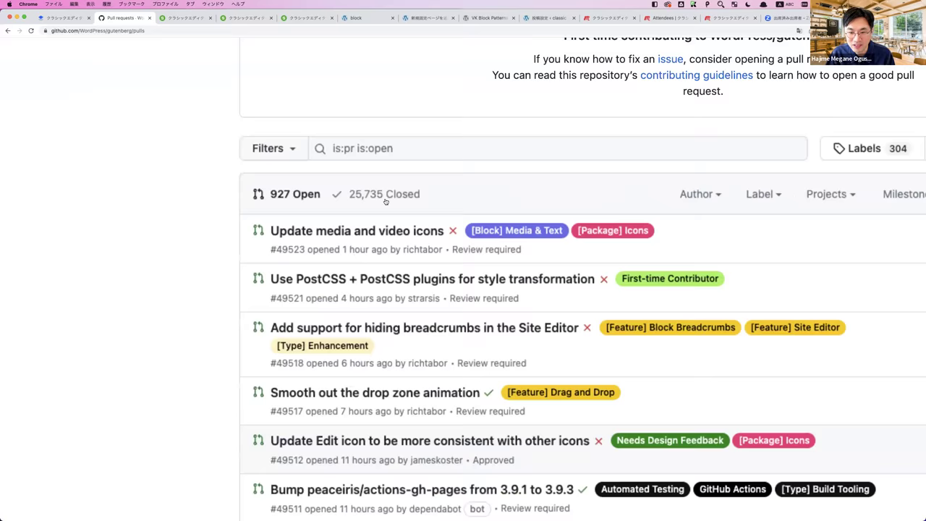
scroll(386, 202, "up", 2)
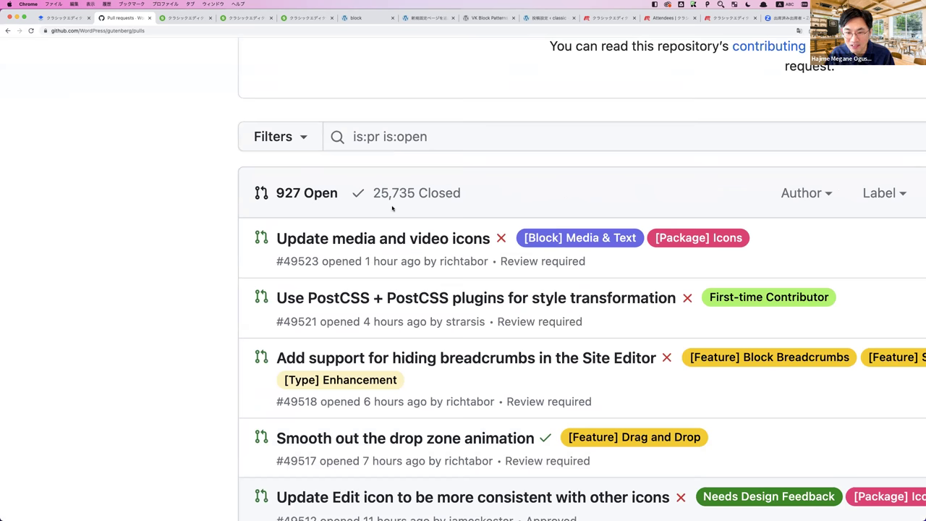
scroll(392, 209, "down", 7)
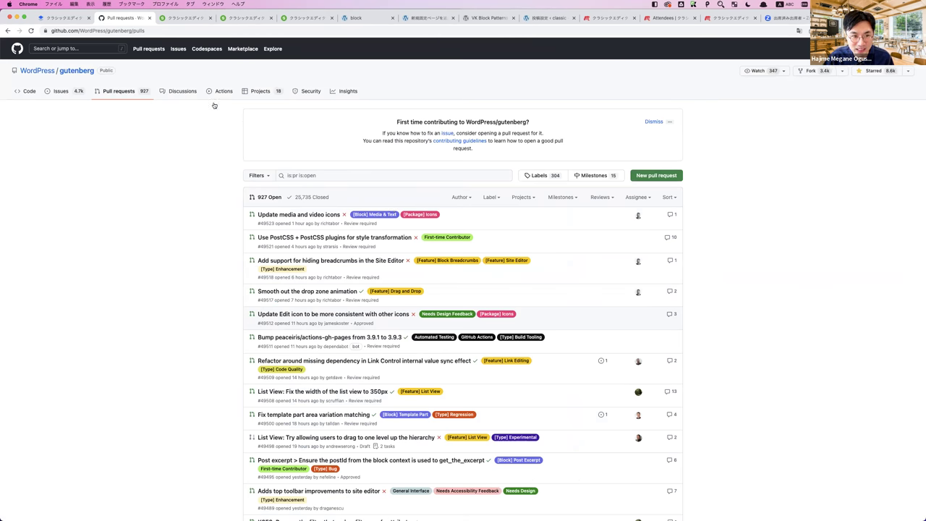
Step: Return to the notes and look over the section on the block editor's present and future (ブロックエディターの今とこれから)
left_click(69, 17)
scroll(307, 248, "down", 2)
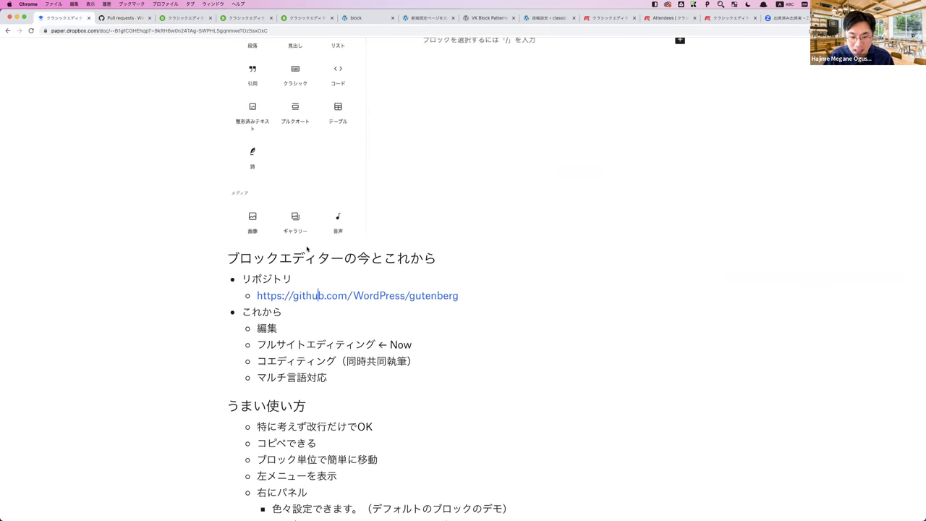
scroll(303, 306, "down", 1)
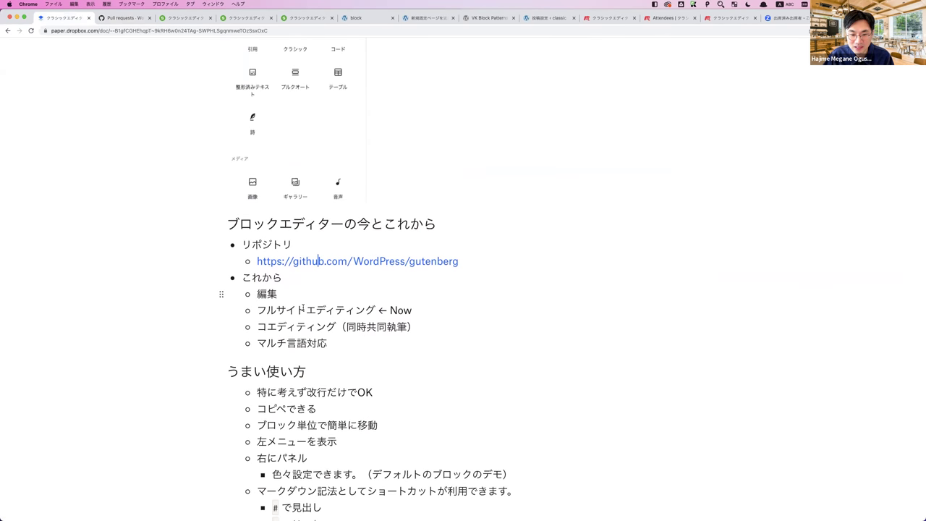
Step: Go back to the Gutenberg repository's README and read the paragraph on the project's four-phase process at enlarged size
left_click(129, 20)
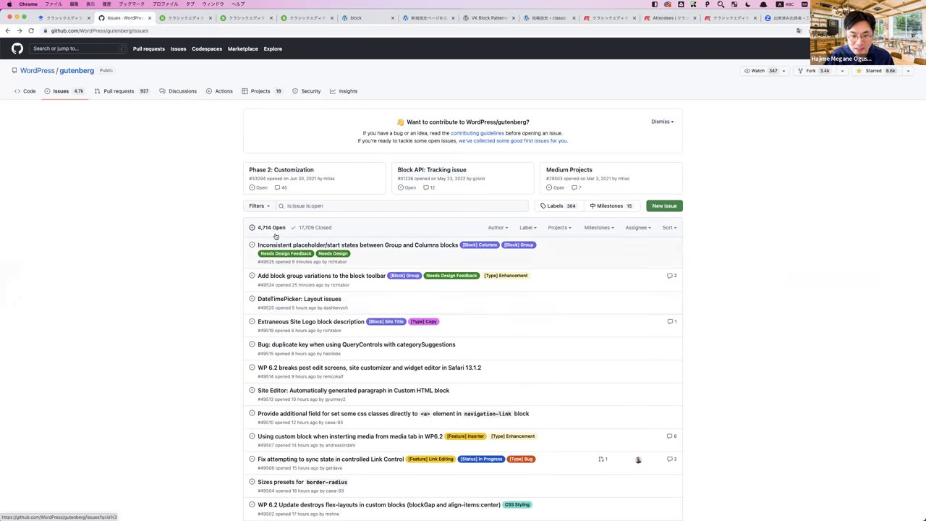
scroll(275, 217, "down", 15)
scroll(249, 330, "left", 5)
scroll(249, 329, "down", 12)
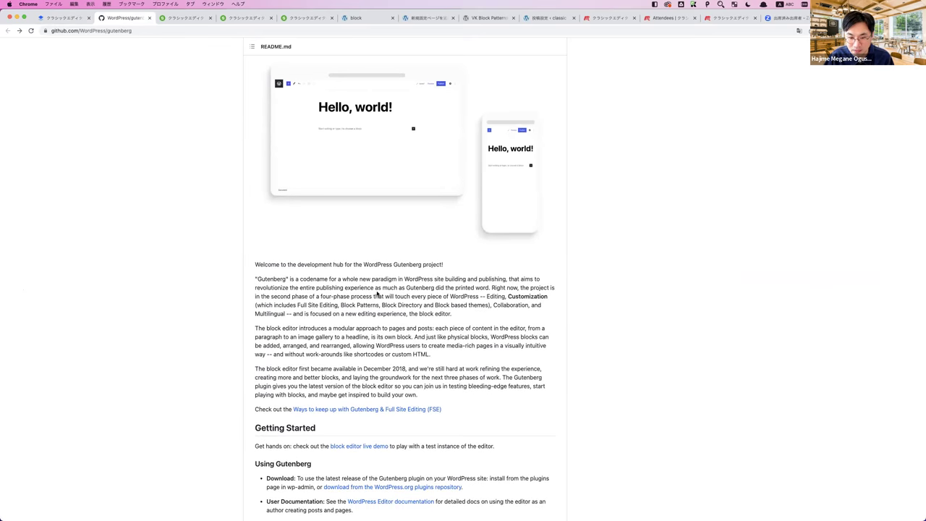
scroll(377, 293, "up", 5)
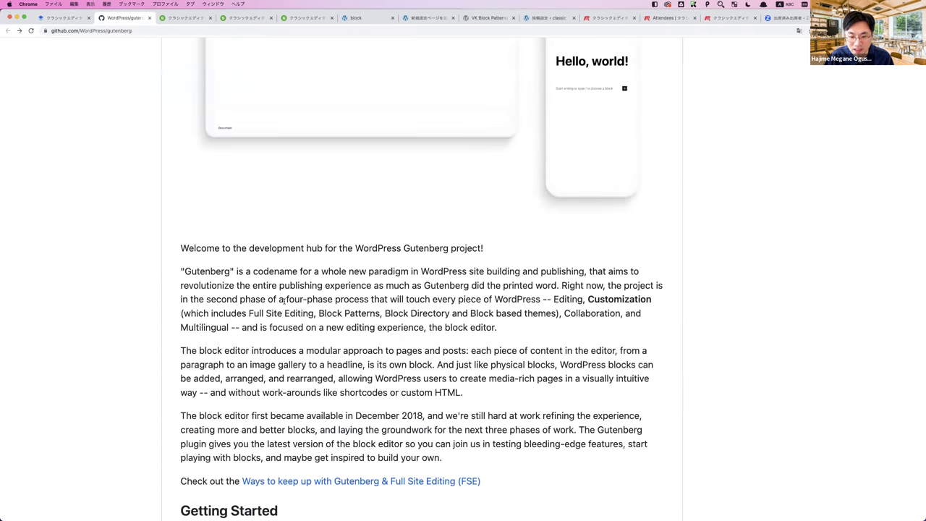
scroll(283, 300, "up", 5)
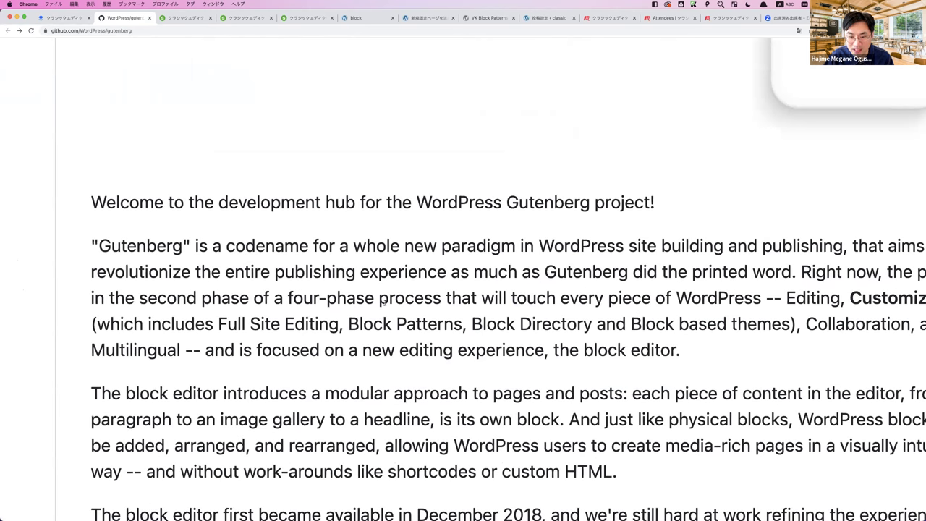
scroll(392, 305, "down", 5)
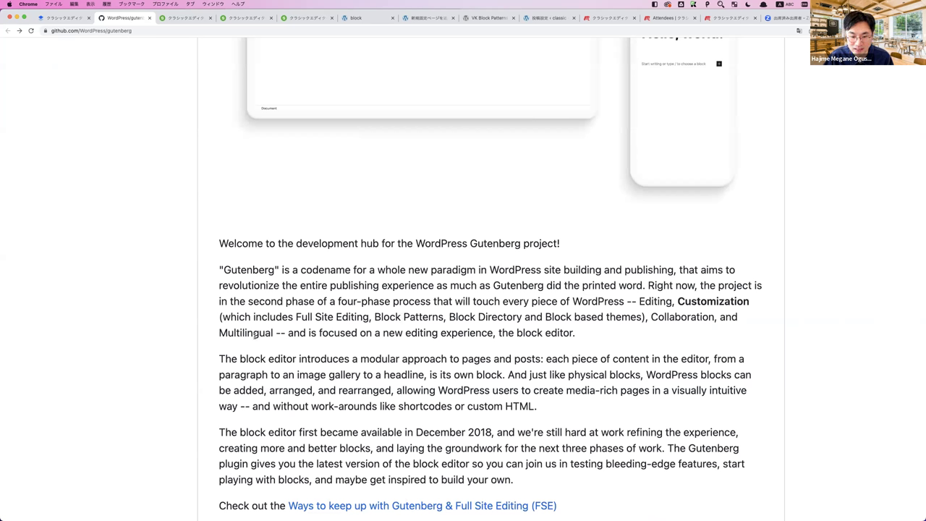
Step: Go through the roadmap items in the notes: 編集, フルサイトエディティング, コエディティング and マルチ言語対応
left_click(64, 18)
scroll(186, 242, "down", 2)
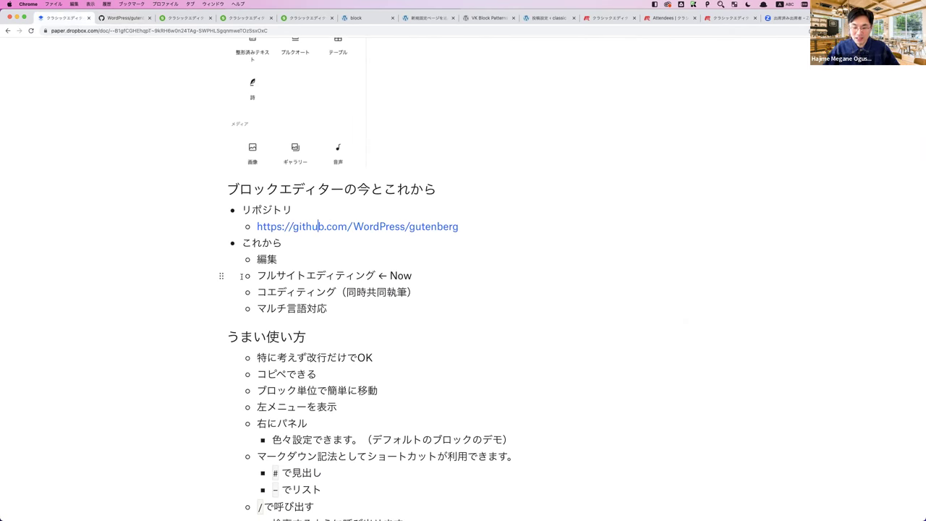
left_click(275, 261)
key("Down")
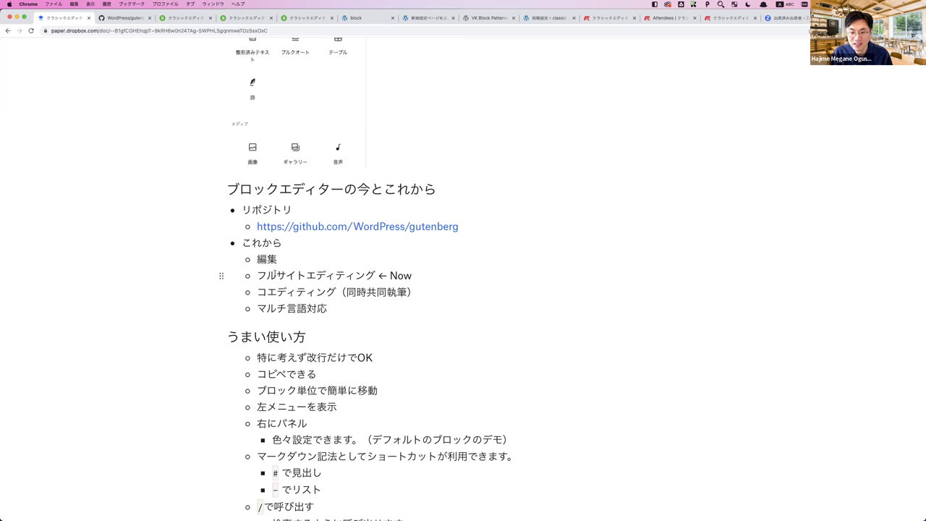
left_click_drag(376, 275, 266, 275)
left_click(267, 290)
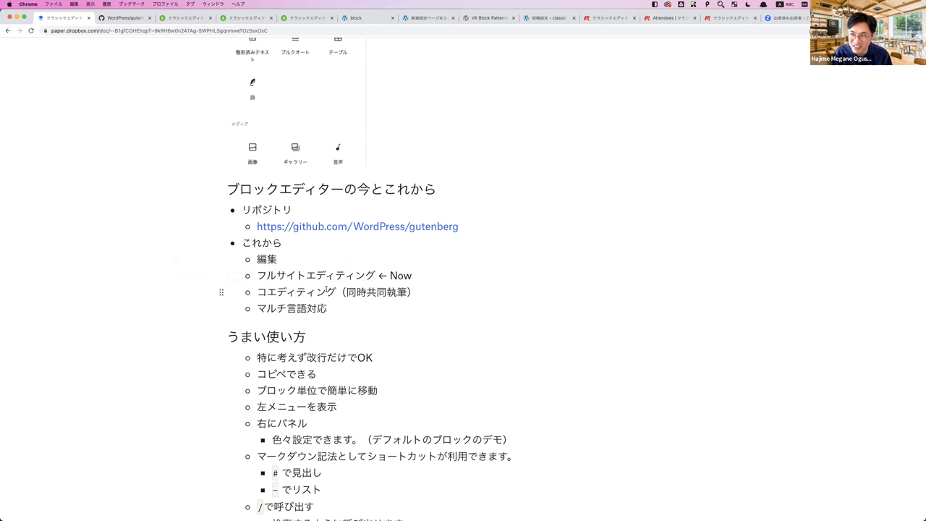
left_click(316, 276)
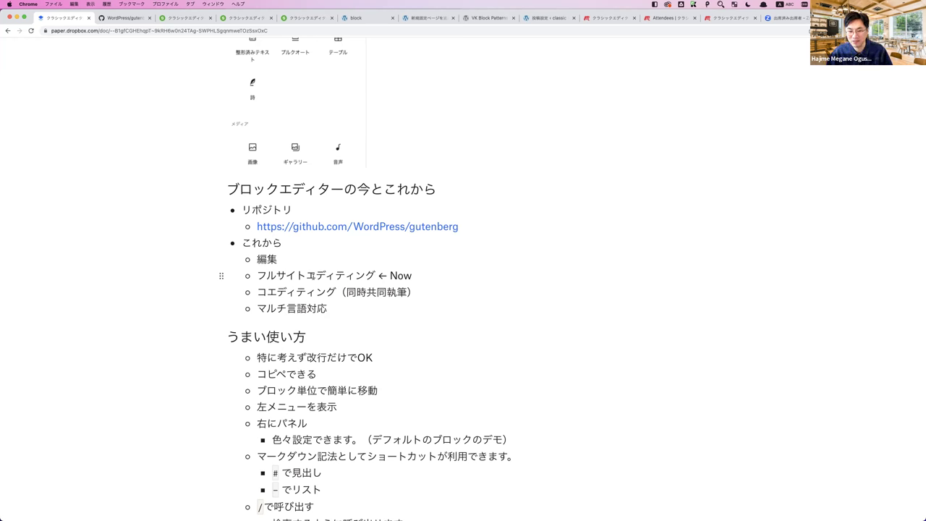
scroll(313, 294, "down", 1)
scroll(312, 308, "down", 1)
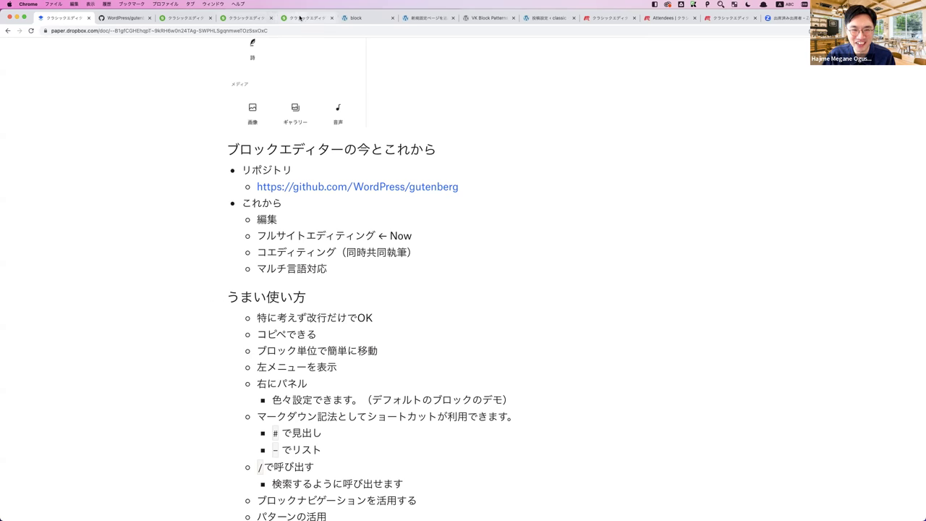
Step: Open the event's Slido Q&A page and read through the audience questions to the end of the list at enlarged size
left_click(277, 20)
key("super+3")
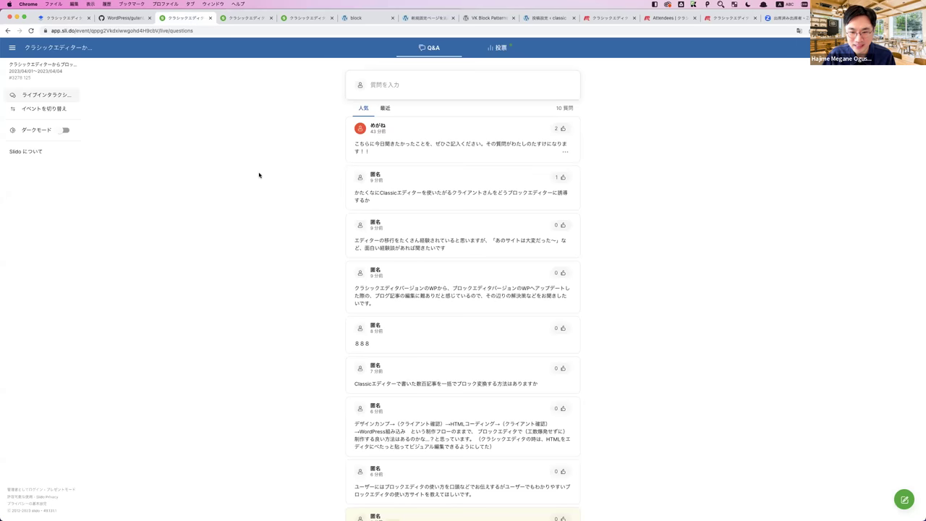
scroll(275, 202, "up", 1)
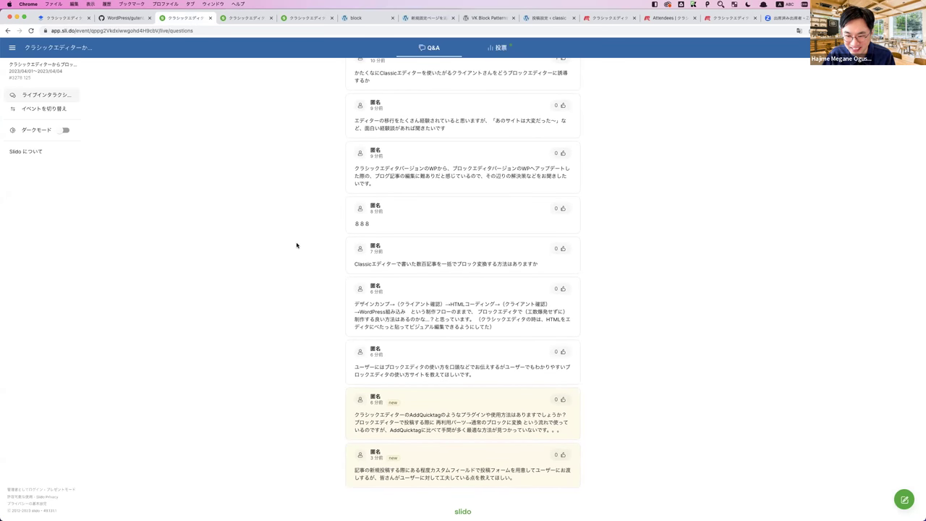
scroll(297, 245, "down", 1)
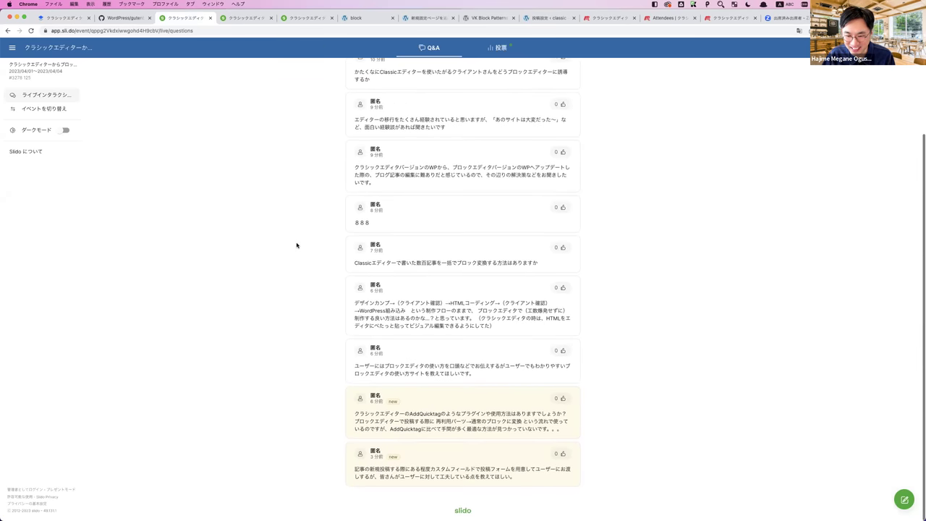
scroll(297, 245, "up", 3)
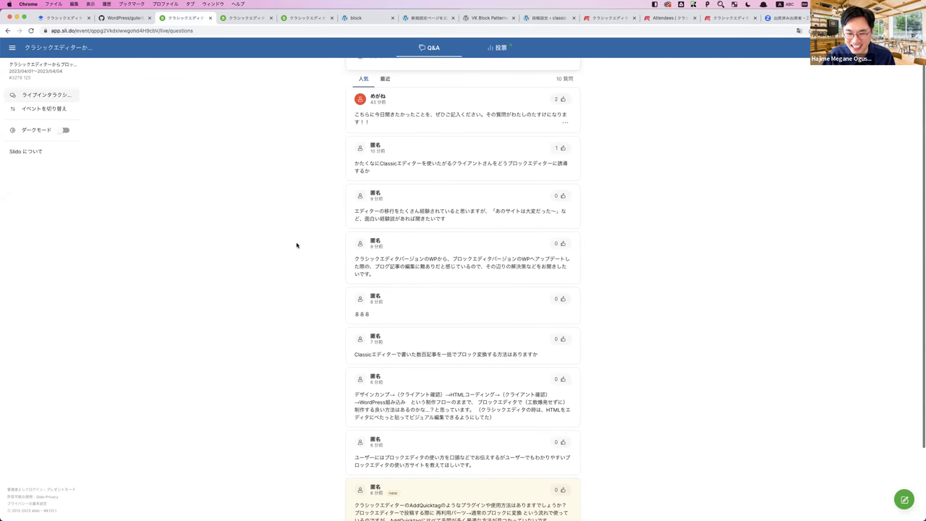
scroll(297, 245, "down", 3)
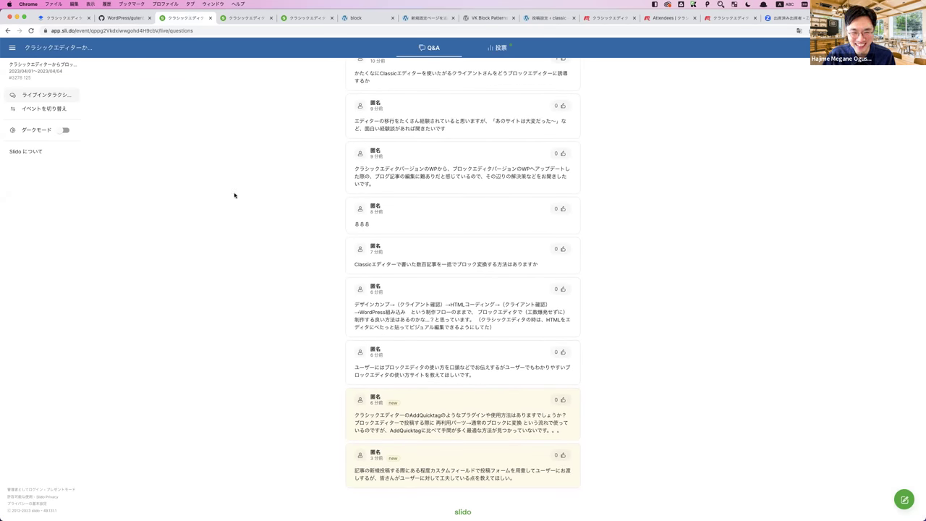
scroll(469, 328, "up", 5)
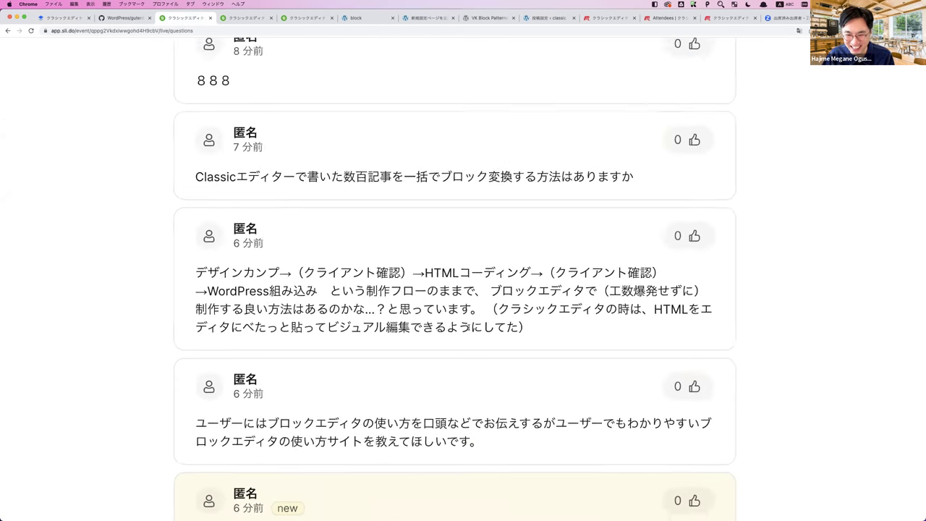
scroll(456, 289, "down", 2)
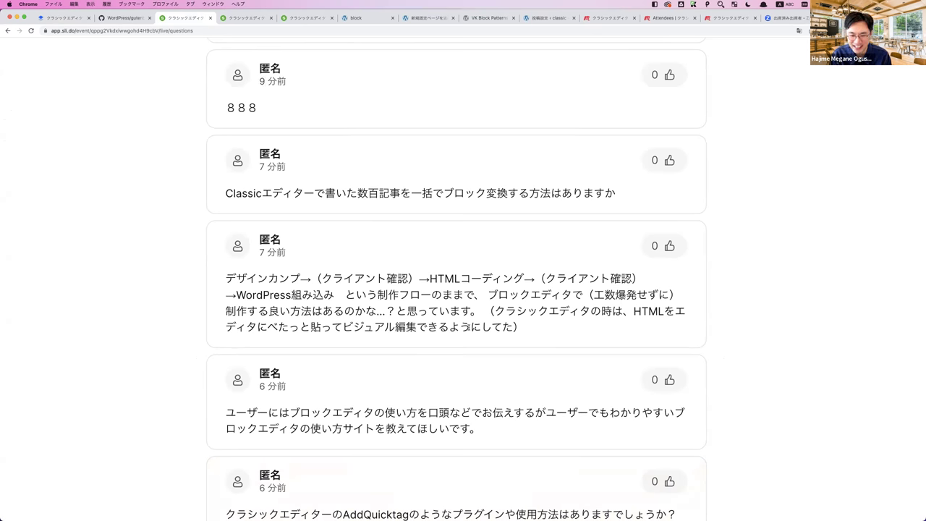
scroll(469, 327, "down", 2)
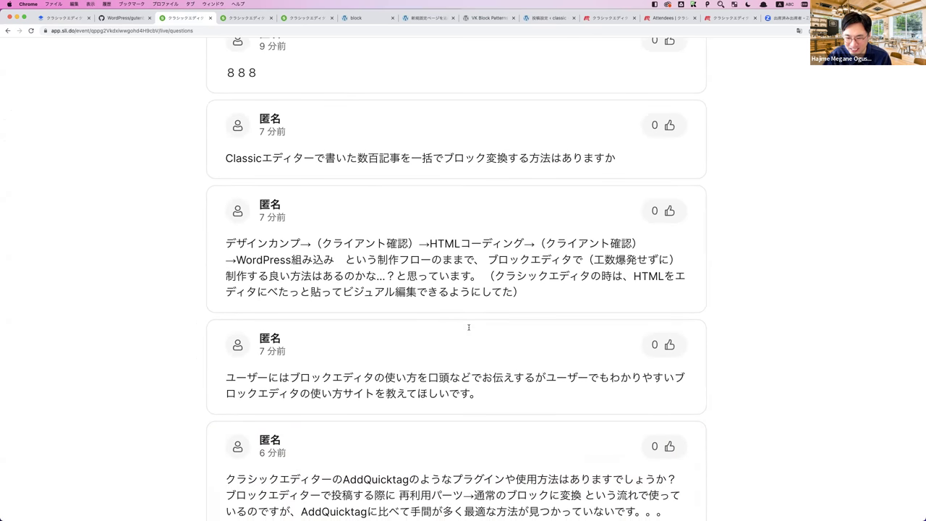
scroll(468, 327, "down", 3)
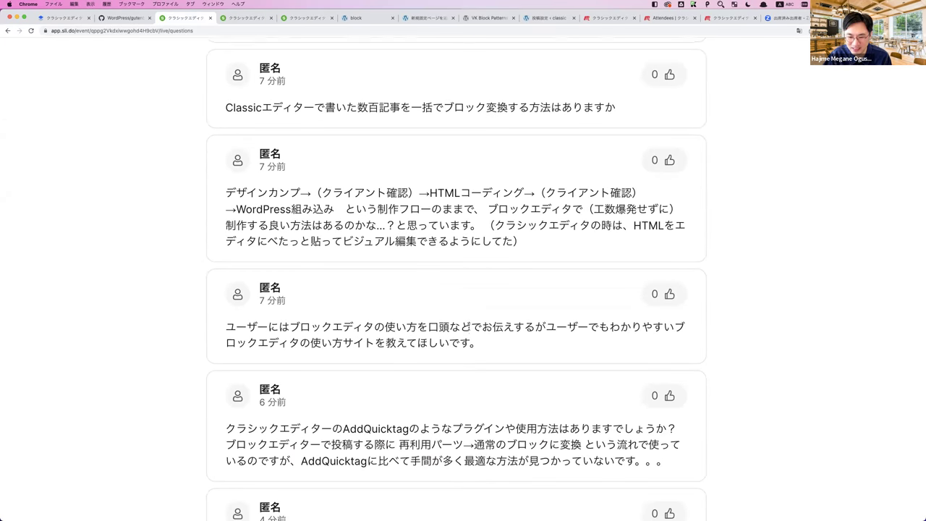
scroll(469, 327, "down", 4)
scroll(469, 327, "down", 3)
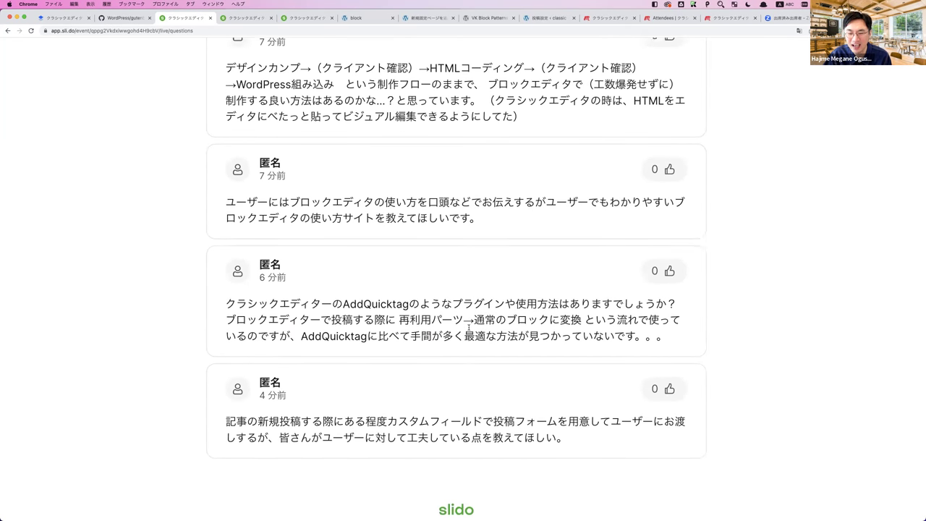
scroll(469, 327, "up", 2)
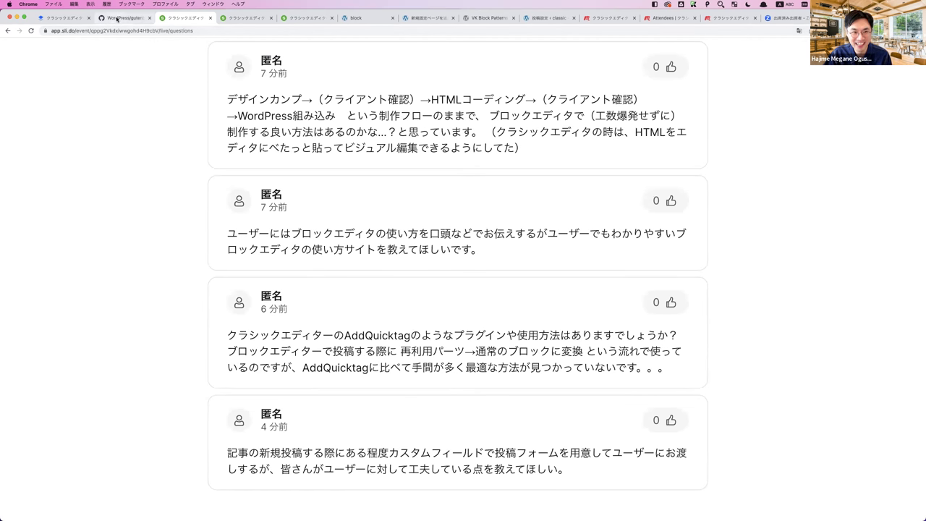
Step: Detach the WordPress new page editor tab into its own window and tile it side by side with the main browser window
left_click(77, 19)
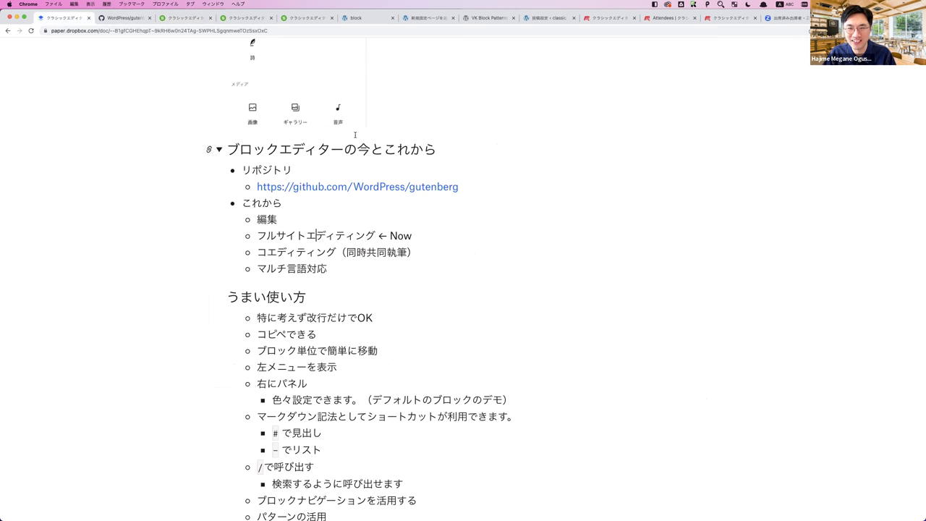
left_click(414, 20)
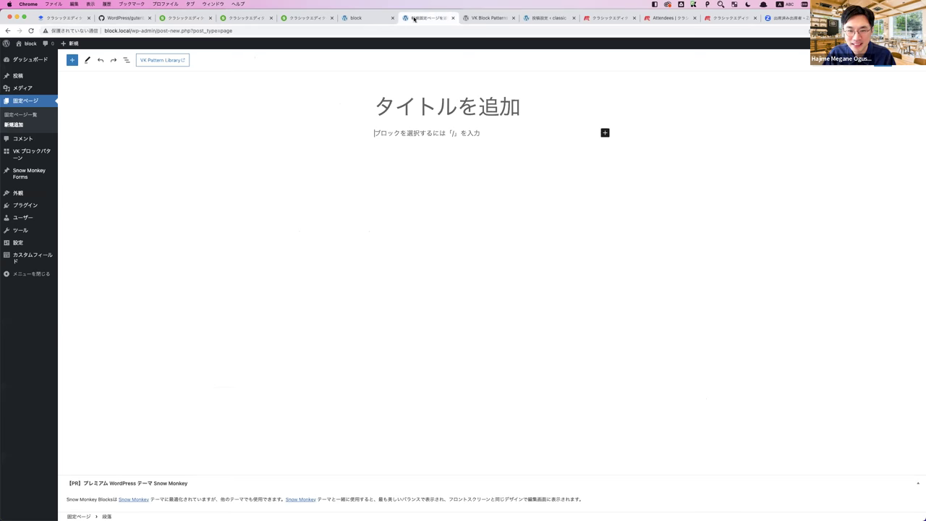
left_click_drag(414, 20, 459, 86)
key("ctrl+alt+Right")
left_click(455, 88)
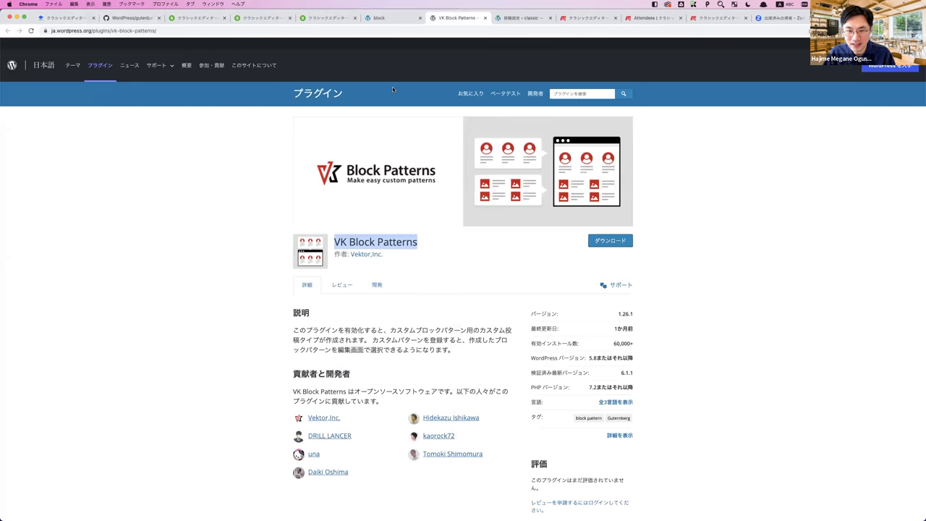
key("ctrl+alt+Left")
Step: Show the notes beside the WordPress editor, narrowing their window to about a quarter of the screen and widening the editor window over the rest
left_click(49, 17)
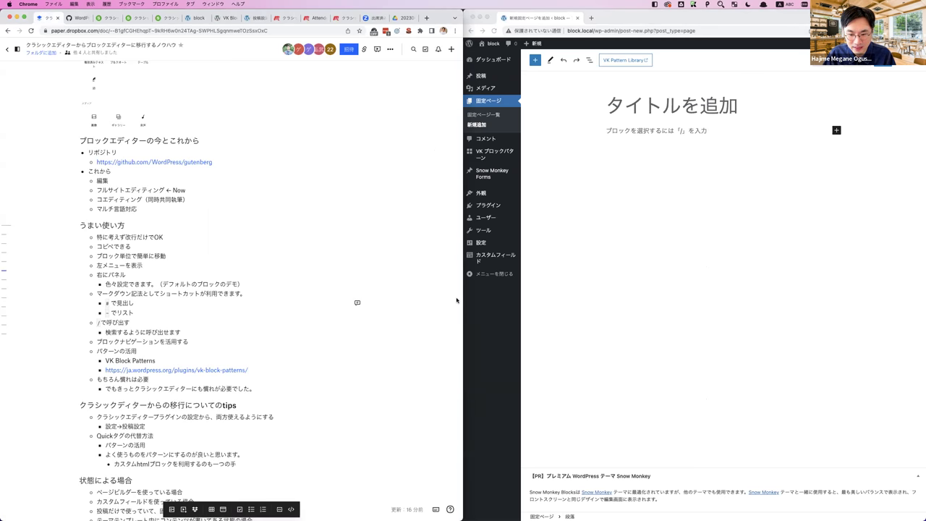
left_click_drag(343, 298, 258, 299)
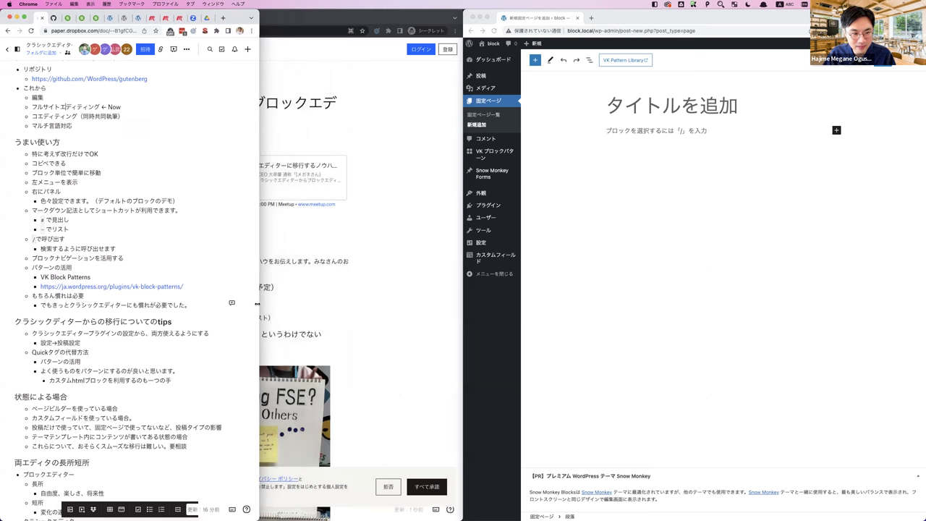
left_click_drag(464, 313, 226, 314)
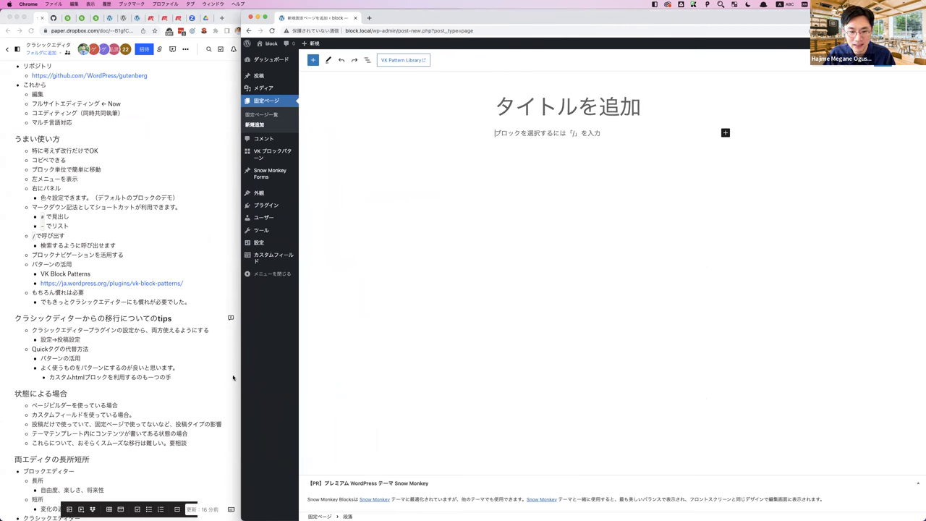
left_click(266, 205)
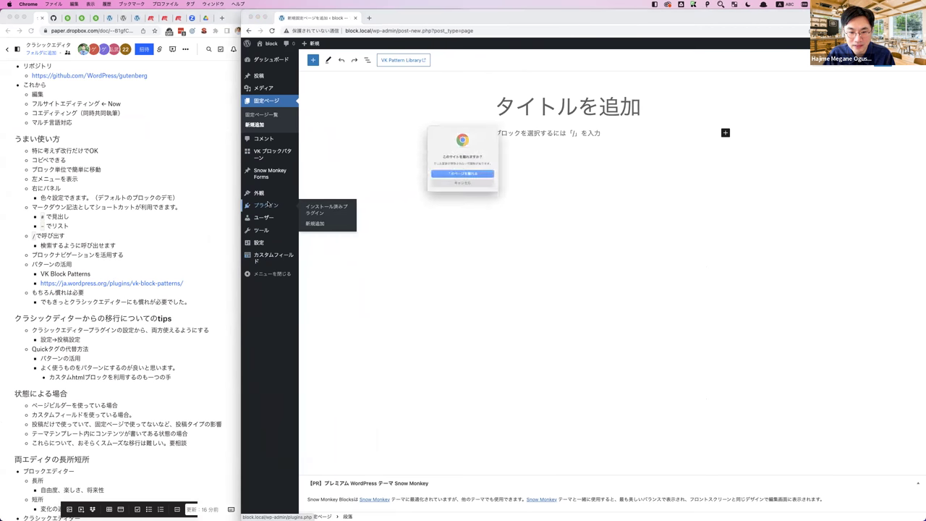
left_click(434, 180)
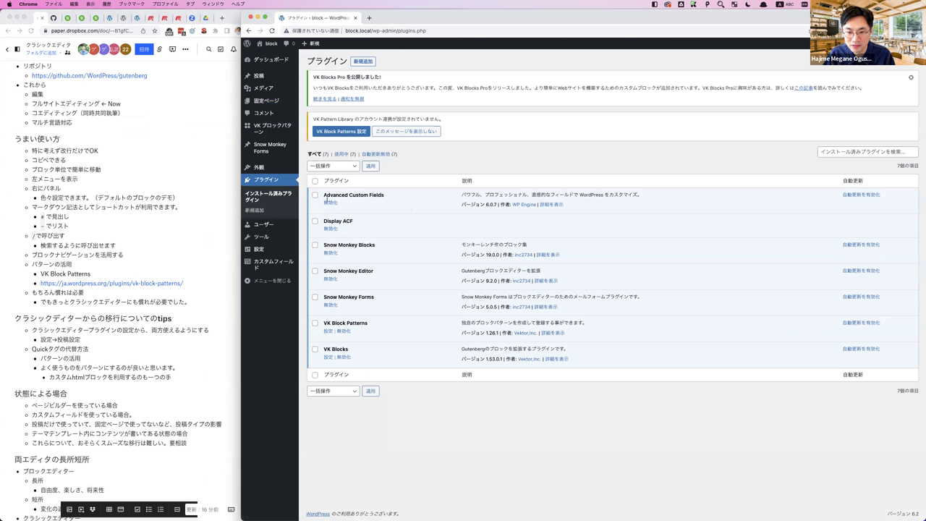
left_click(322, 167)
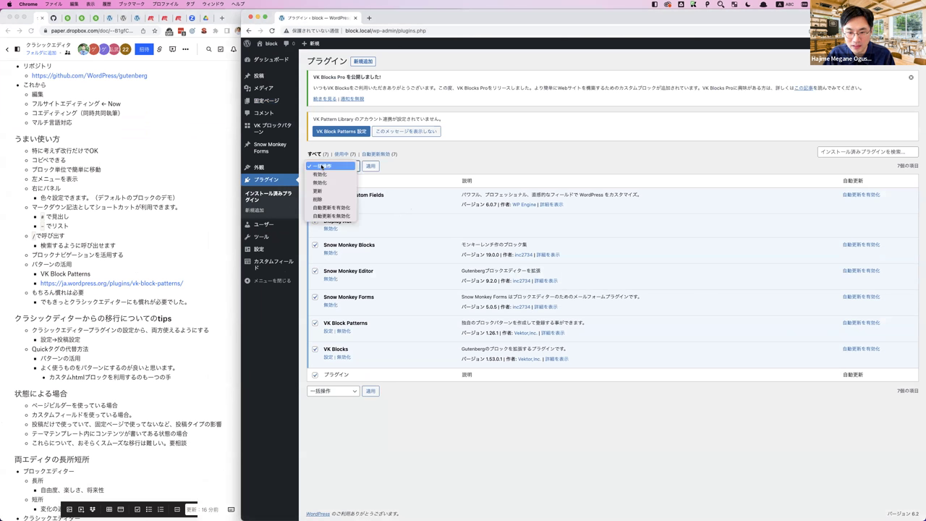
left_click(409, 163)
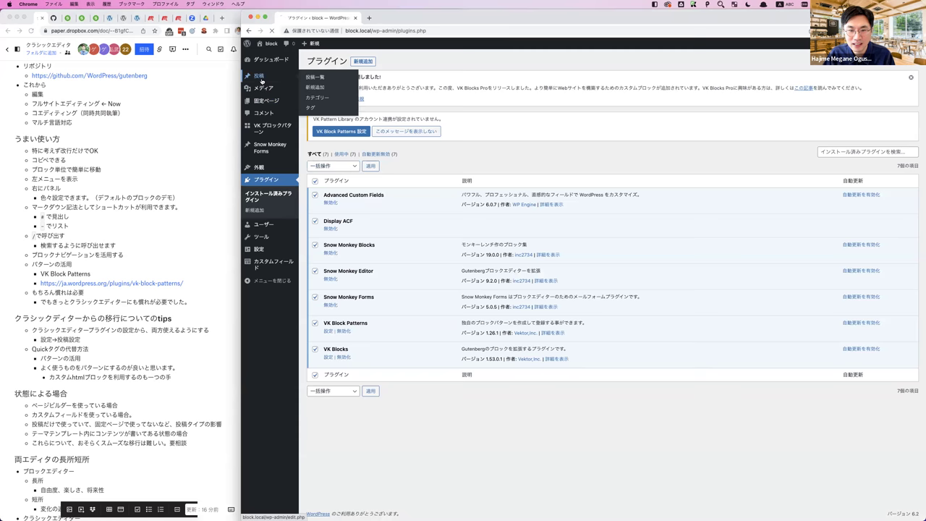
Step: Open the block site's list of posts and start a new post in the block editor
left_click(318, 75)
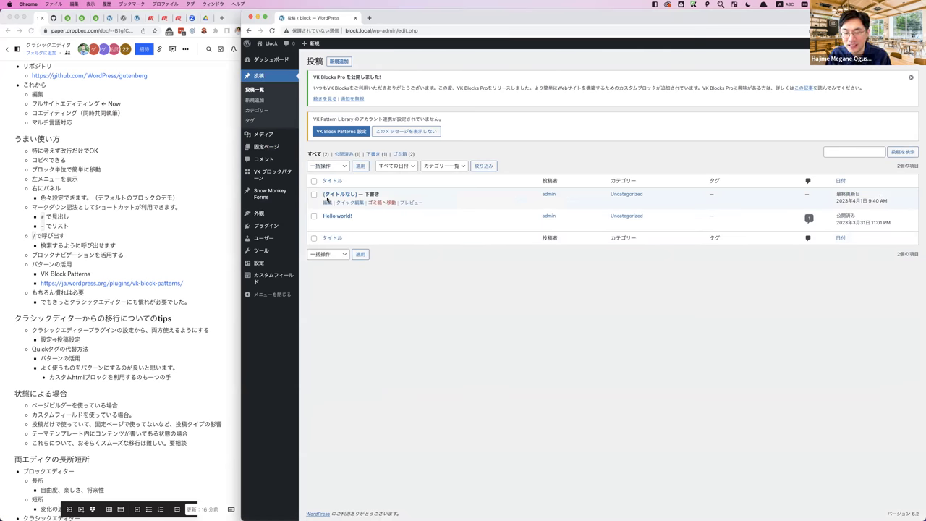
left_click(339, 61)
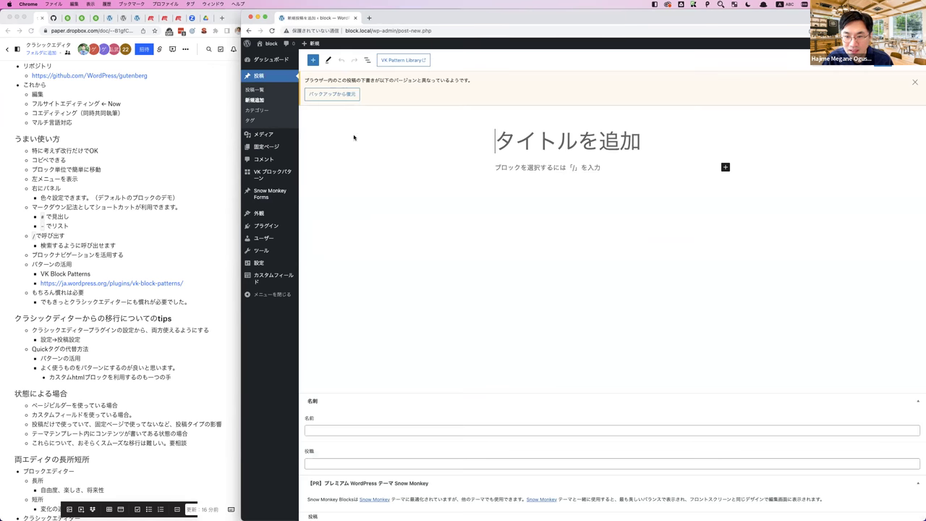
Step: Dismiss the notice about restoring the post's browser backup, and try fullscreen mode before returning to the view with the admin menu
left_click(913, 82)
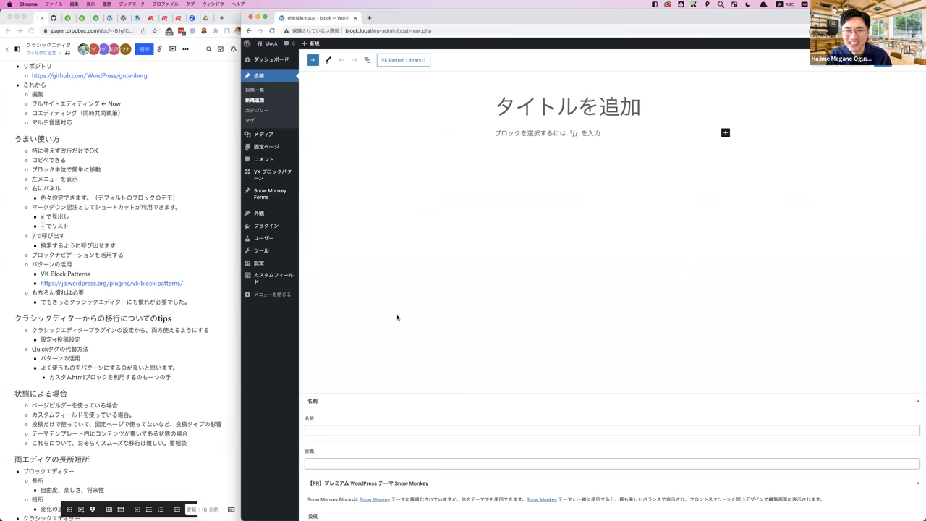
left_click(913, 60)
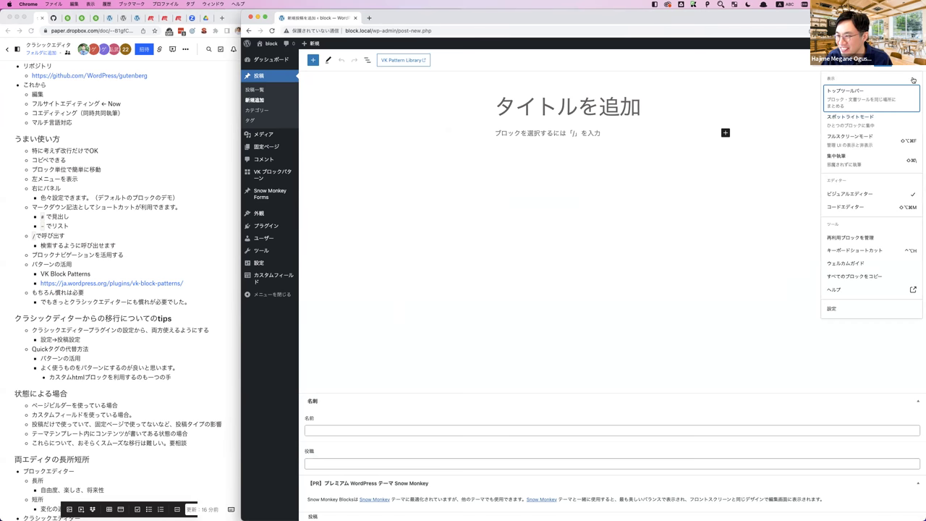
left_click(868, 145)
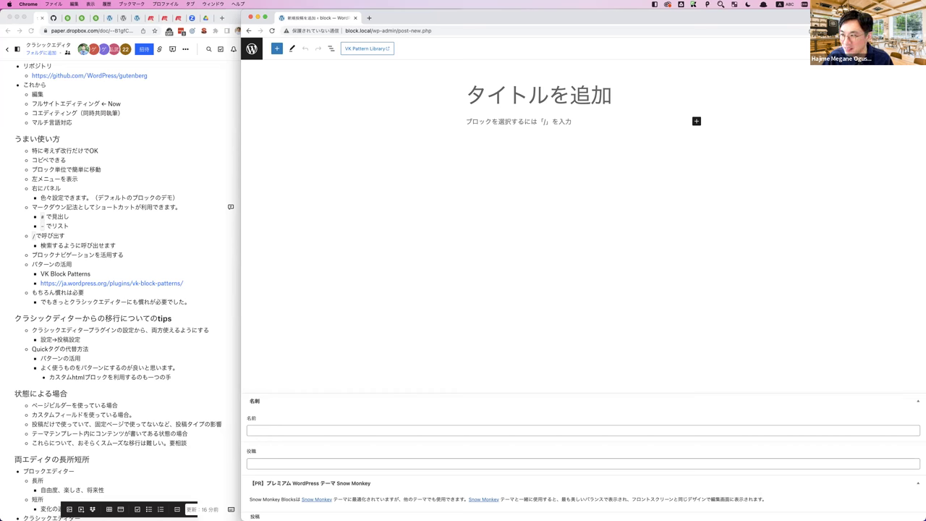
left_click(914, 48)
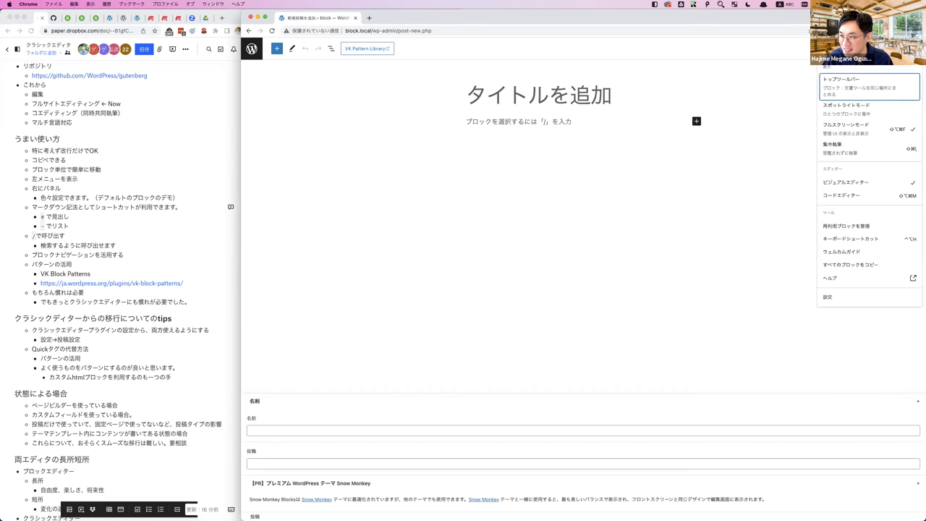
left_click(872, 128)
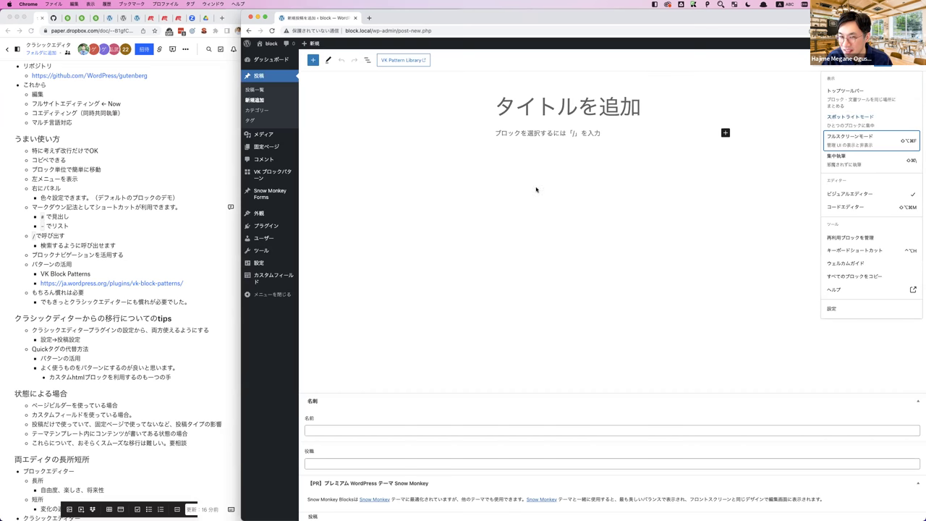
left_click(436, 226)
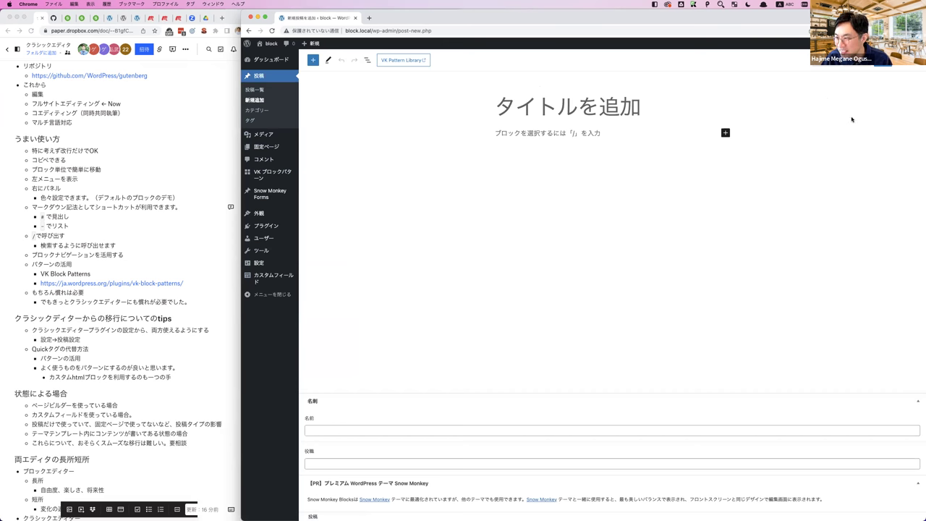
Step: Show the post settings sidebar and briefly expand and collapse its category section (カテゴリー)
left_click(902, 65)
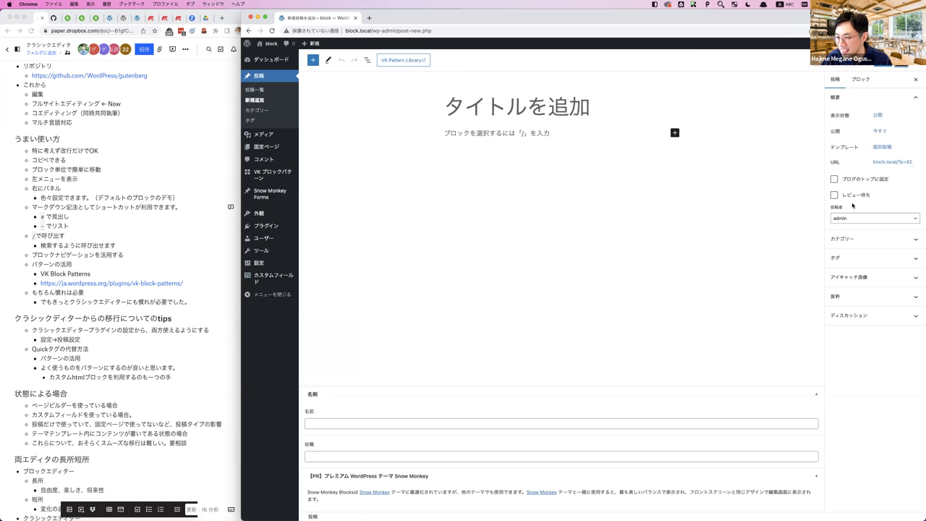
left_click(874, 240)
left_click(874, 240)
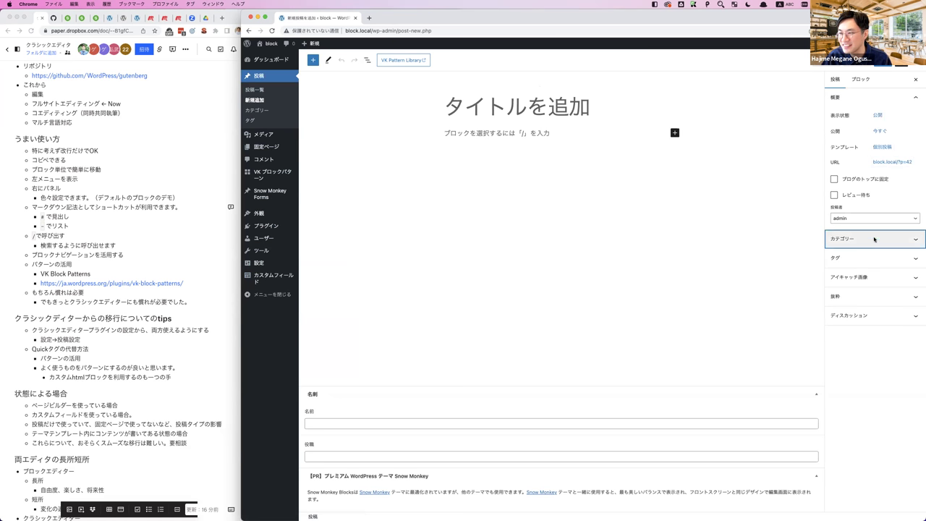
left_click(712, 194)
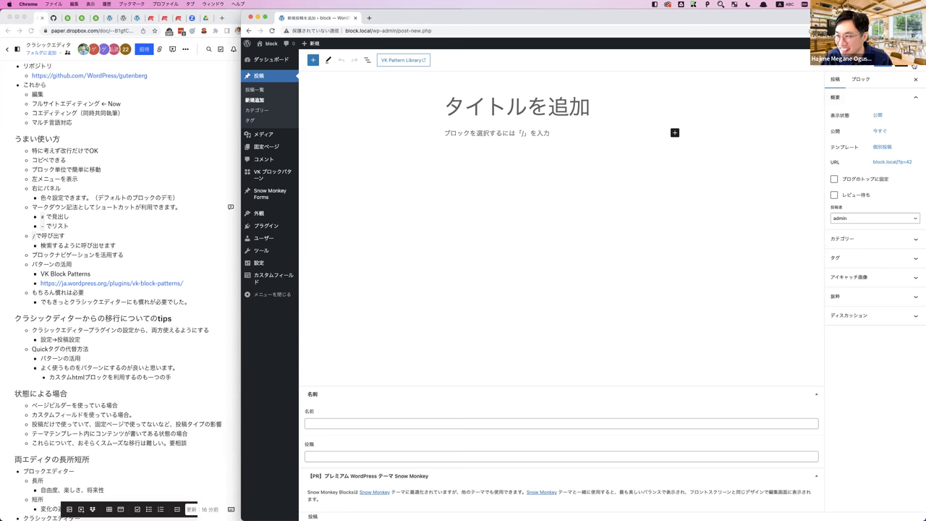
Step: Turn on distraction-free writing (集中執筆) together with fullscreen mode in the editor
left_click(914, 66)
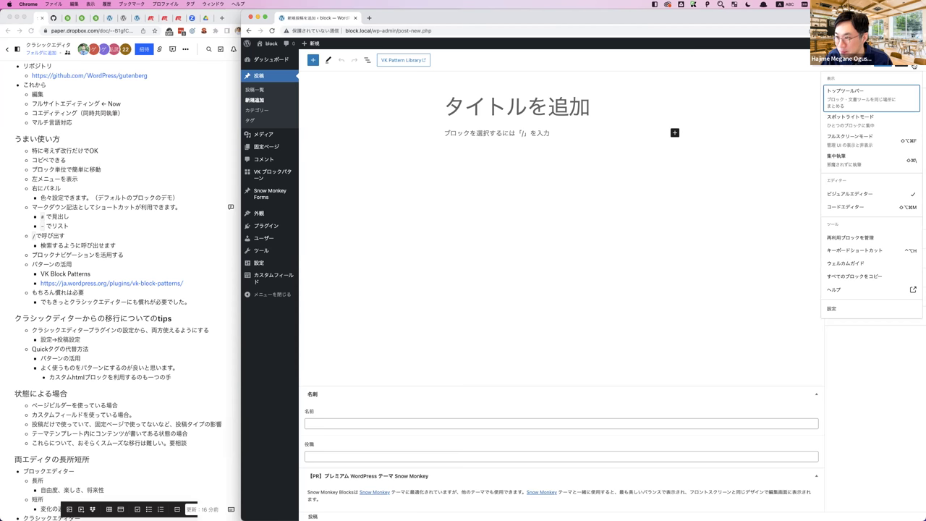
left_click(852, 163)
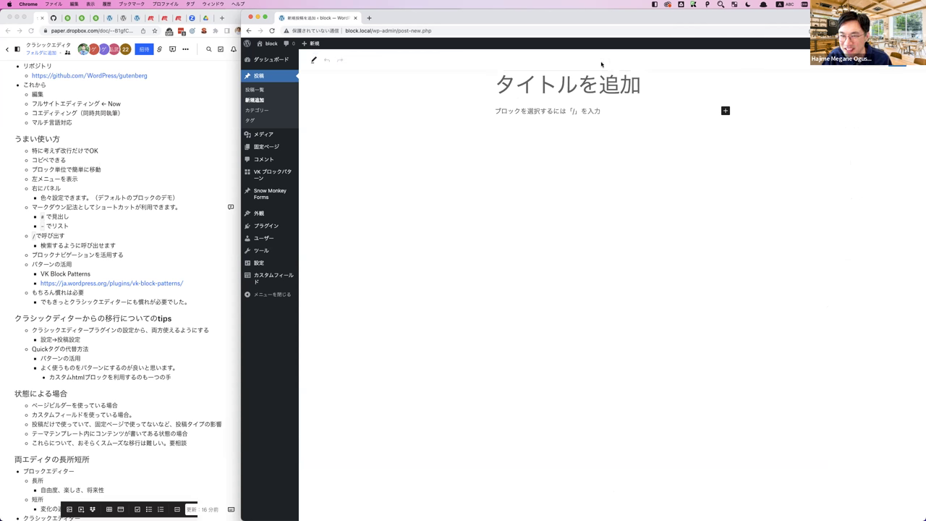
left_click(913, 65)
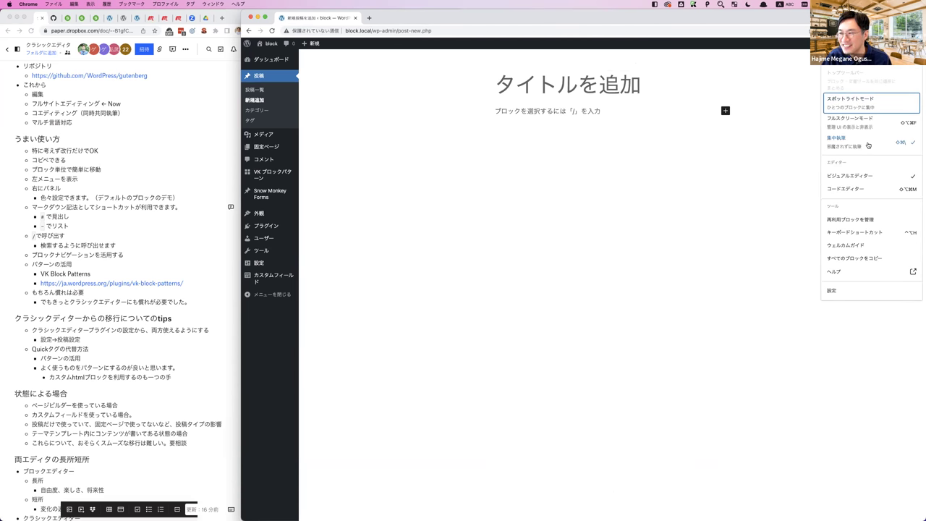
left_click(867, 123)
left_click(719, 182)
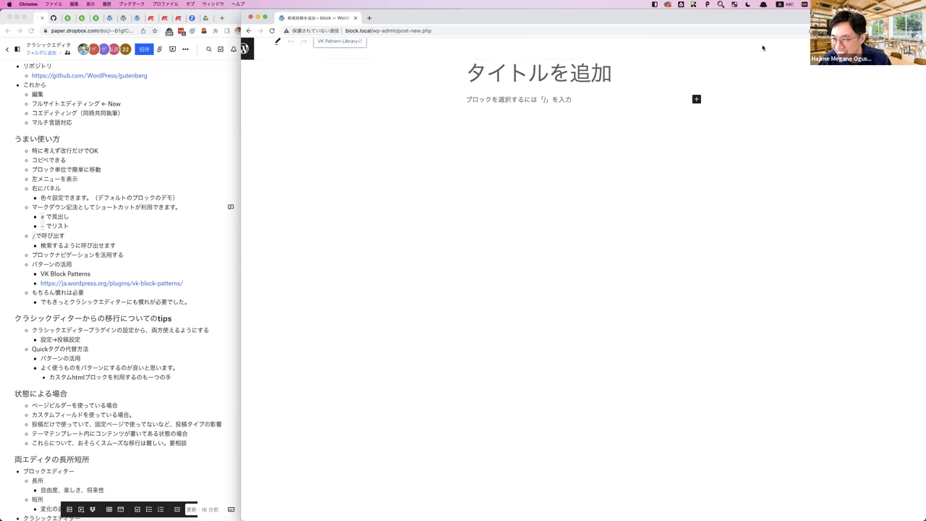
Step: Switch off both distraction-free writing and fullscreen mode to restore the standard editor layout
left_click(913, 48)
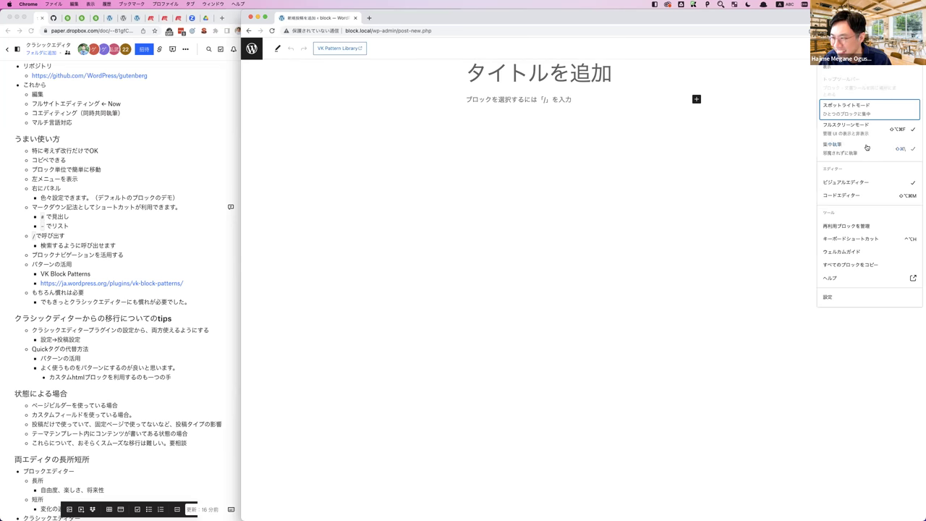
left_click(885, 117)
left_click(913, 48)
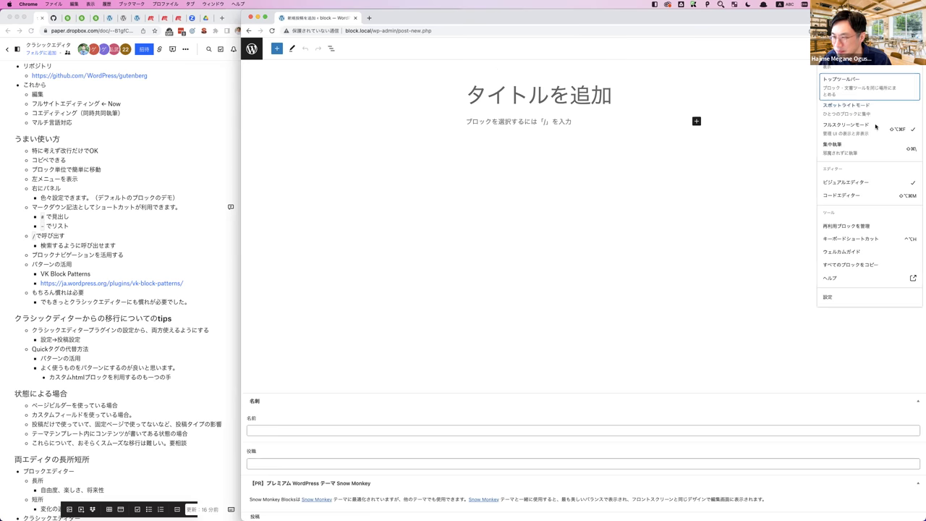
left_click(878, 126)
left_click(607, 178)
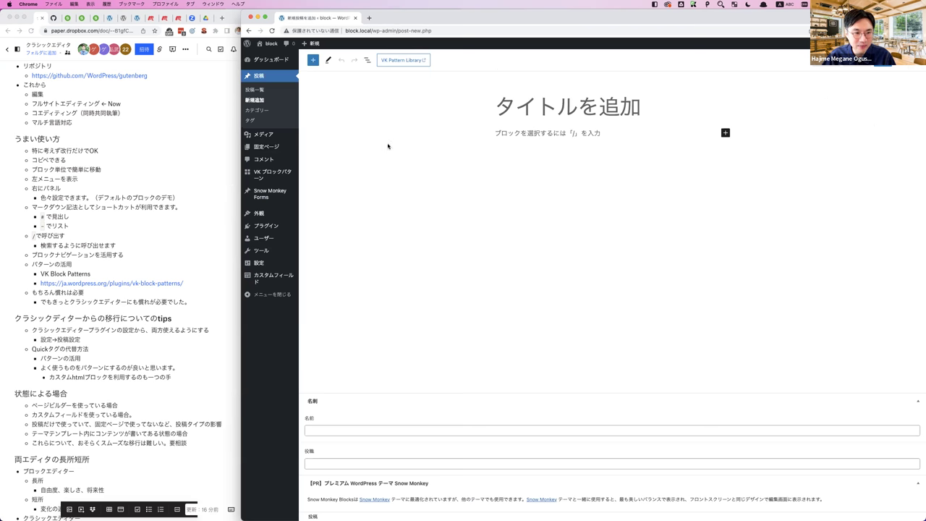
Step: Switch to Japanese input and title the post タイトルですよ。
key("ctrl+space")
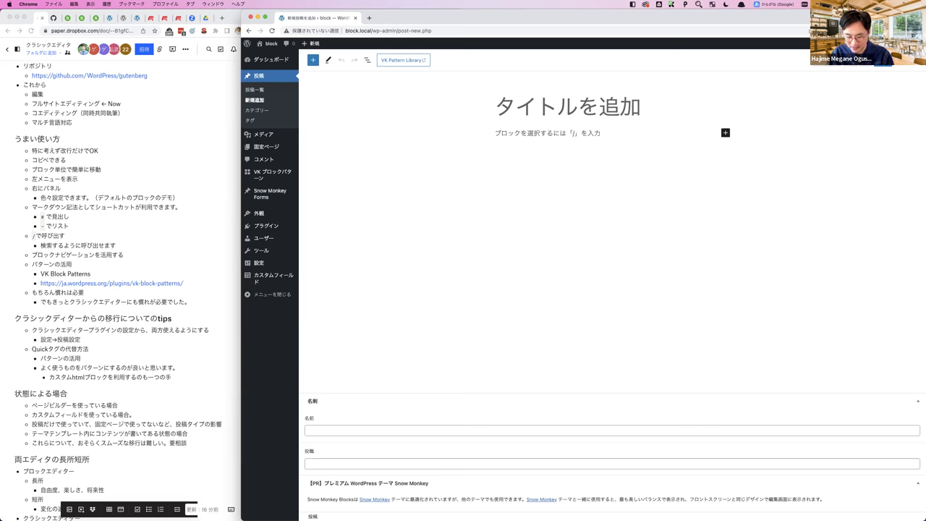
type("たいとるですよ")
key("space")
type("。")
key("Return")
Step: Write the first paragraph of the post as 普通に書きます。
left_click(510, 133)
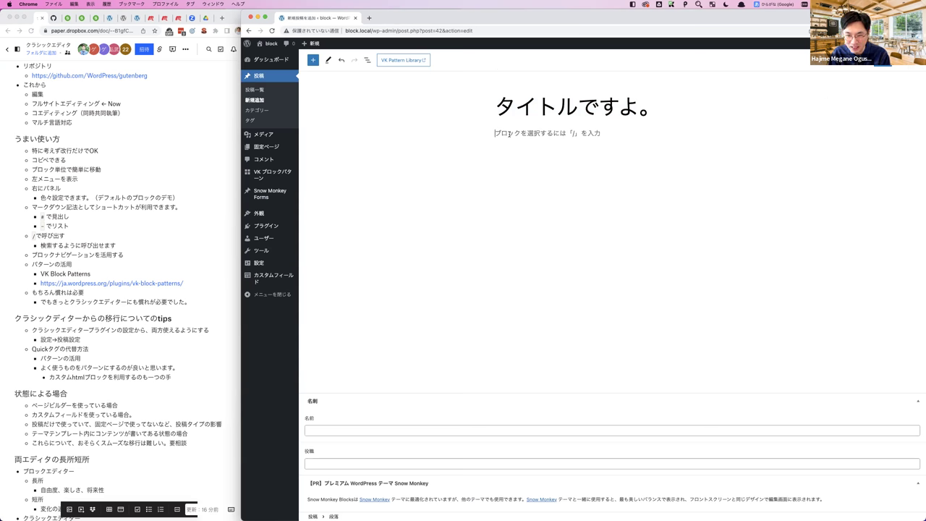
type("ふつうにかきます")
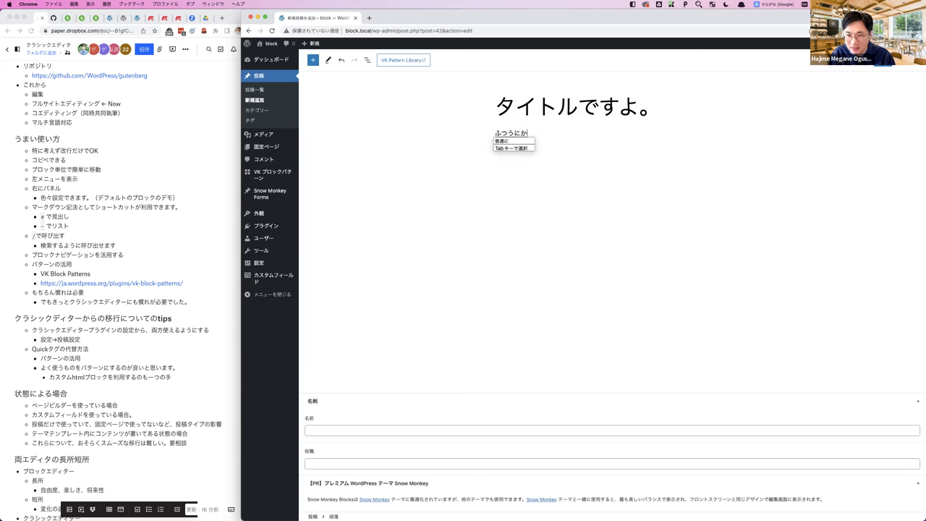
key("space")
type("。")
key("Return")
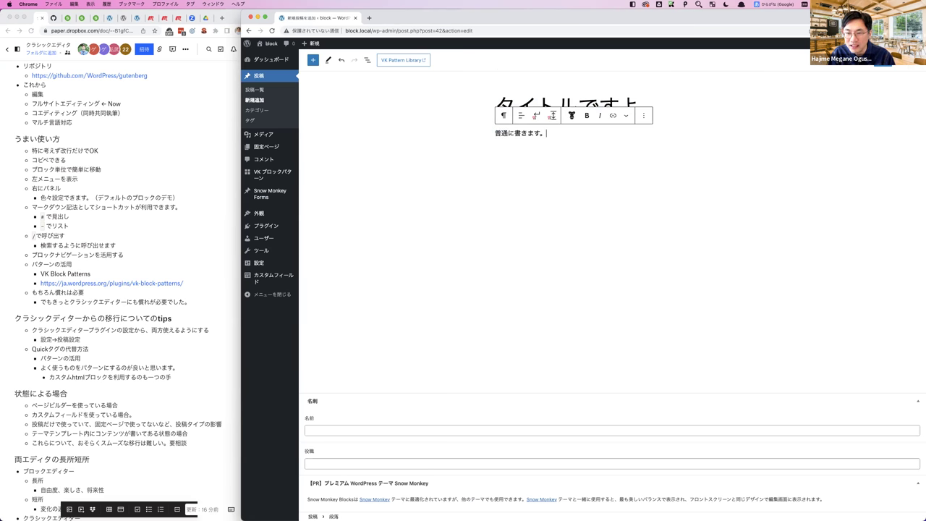
Step: Add a second paragraph block reading 開業されました。 and begin a new block below it
key("Return")
type("かいぎょうさ")
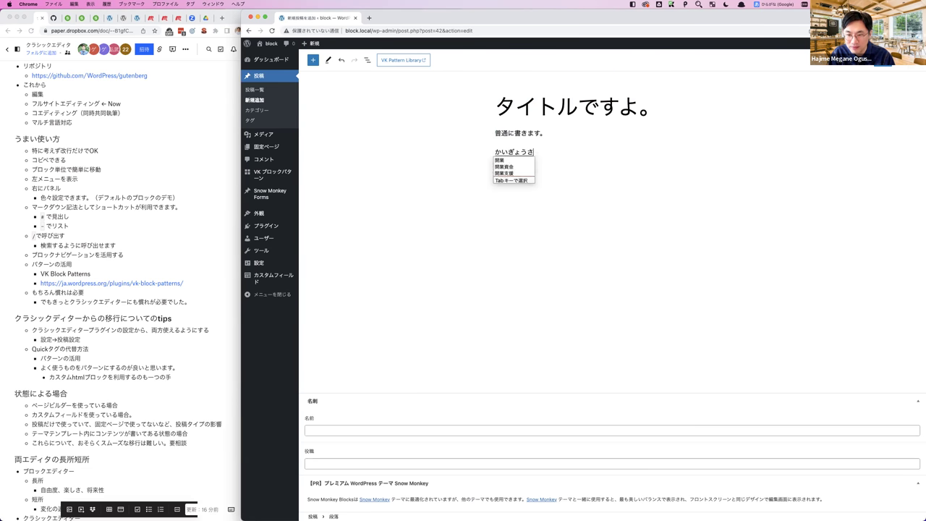
type("reました。")
key("space")
key("Return")
key("Return")
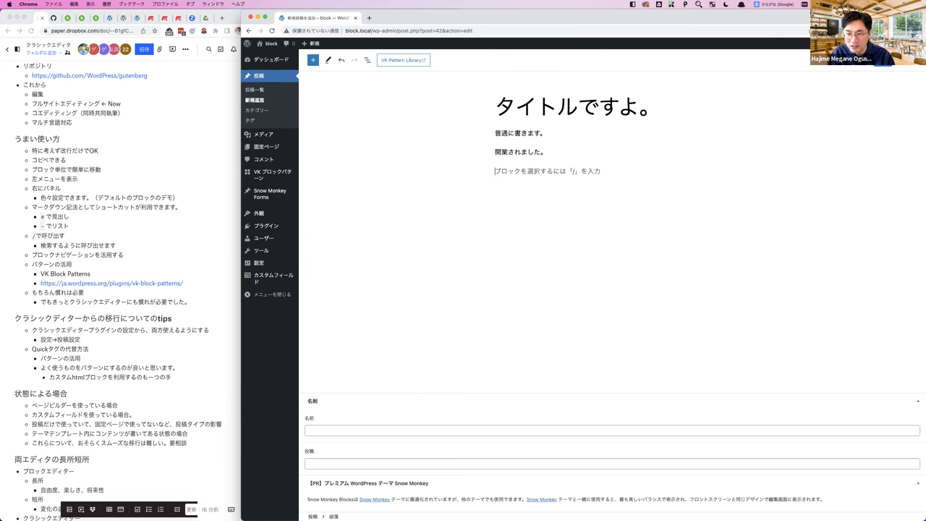
Step: Write the third paragraph as 気にしないでいきましょう and leave an empty block beneath it
type("kinishinaidei")
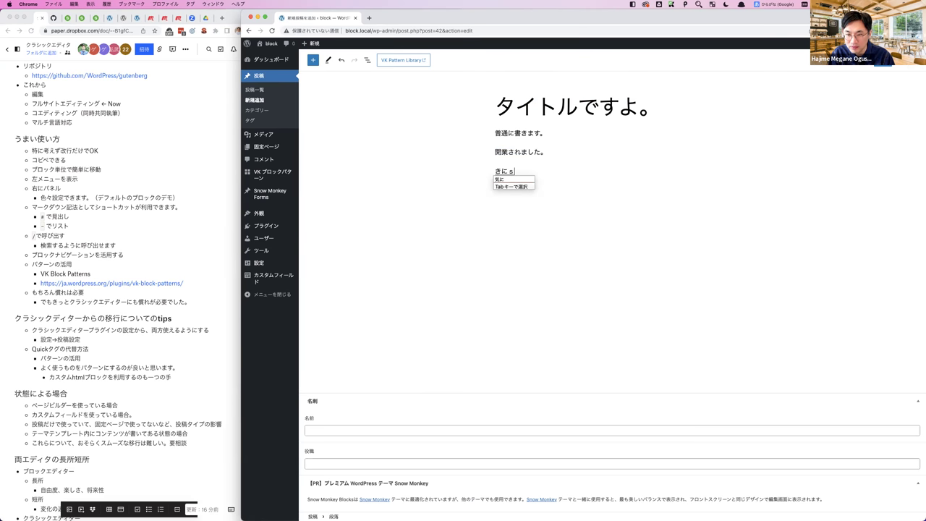
type("kimashou")
key("space")
key("Return")
key("Return")
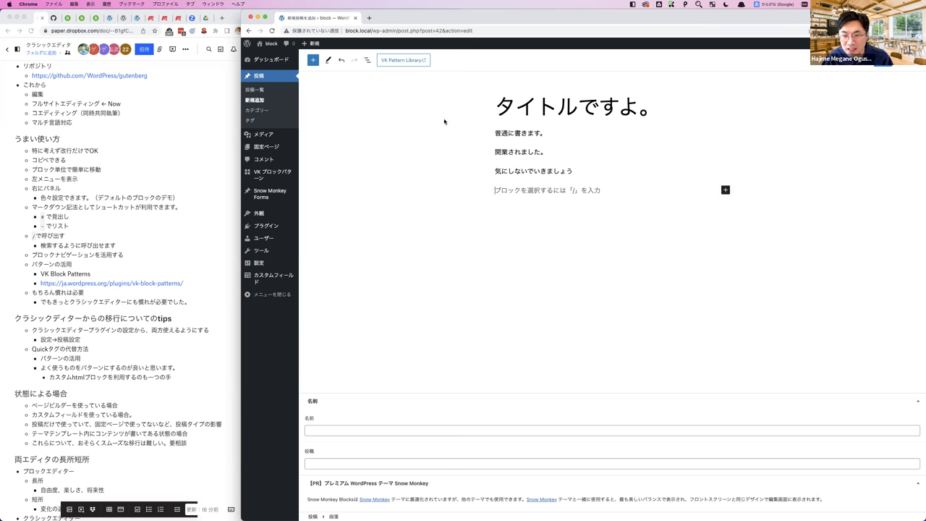
Step: Select the third, first and second paragraphs in the content to show that each is a separate block with its own toolbar
left_click(509, 167)
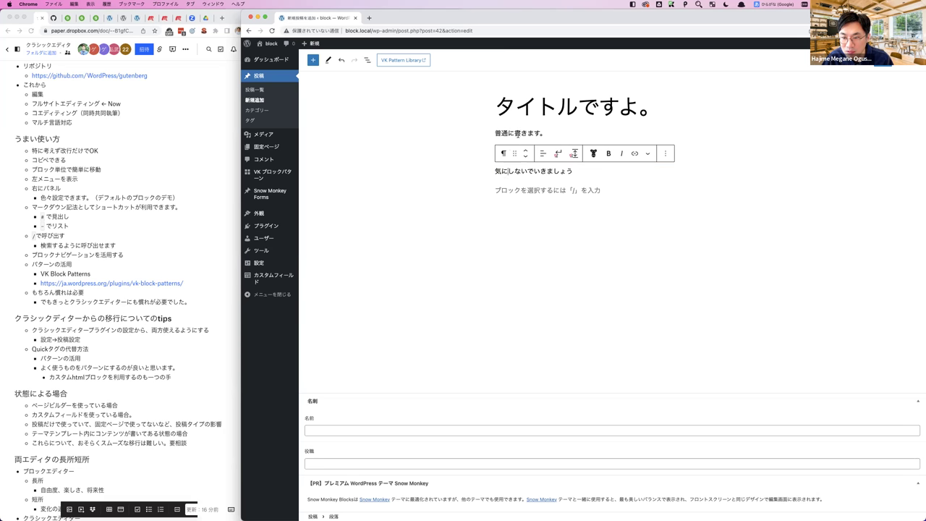
left_click(520, 136)
left_click(522, 150)
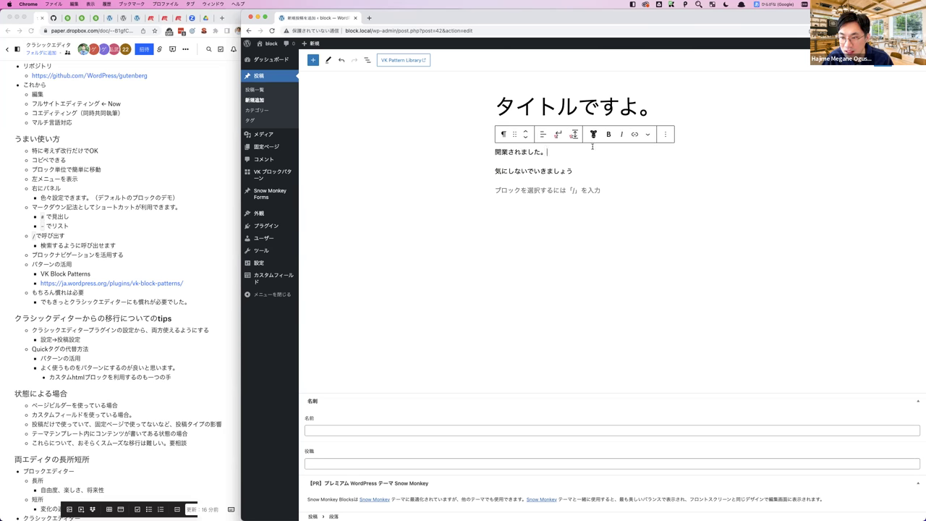
Step: Show the document overview's block list and select paragraph blocks from it to locate each one in the post
left_click(368, 60)
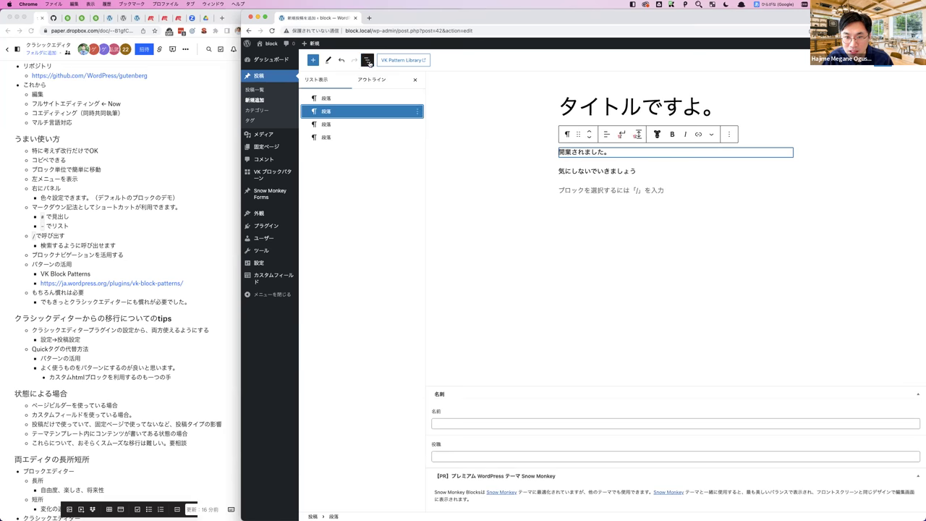
left_click(369, 62)
left_click(367, 61)
left_click(374, 98)
left_click(367, 112)
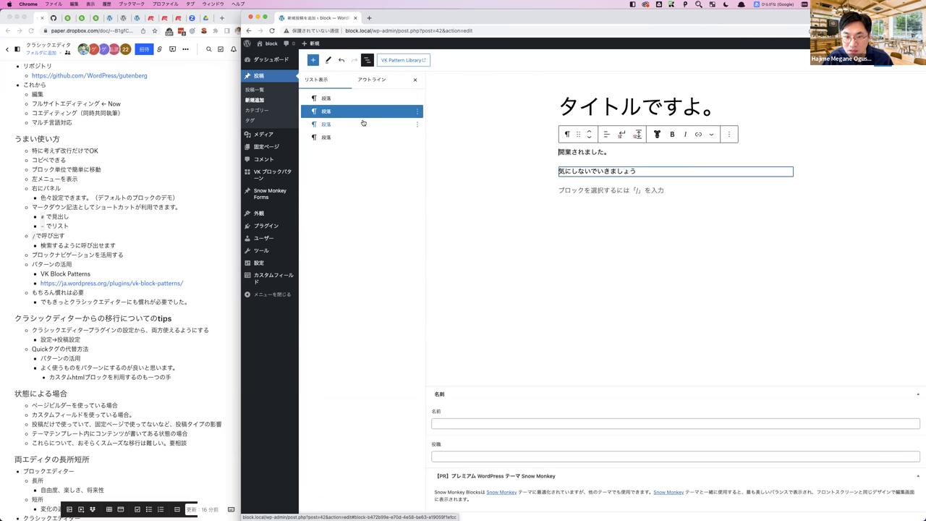
left_click(362, 125)
left_click(360, 137)
left_click(355, 100)
left_click(355, 111)
Step: Close and reopen the document overview, step through all four blocks from first to last, and close the overview
left_click(367, 60)
left_click(367, 60)
left_click(351, 99)
left_click(351, 112)
left_click(346, 125)
left_click(347, 137)
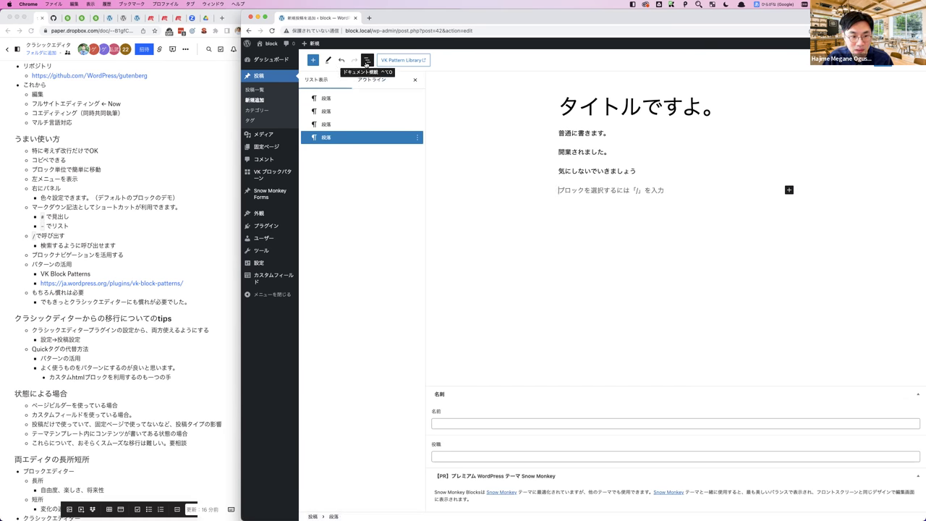
left_click(367, 61)
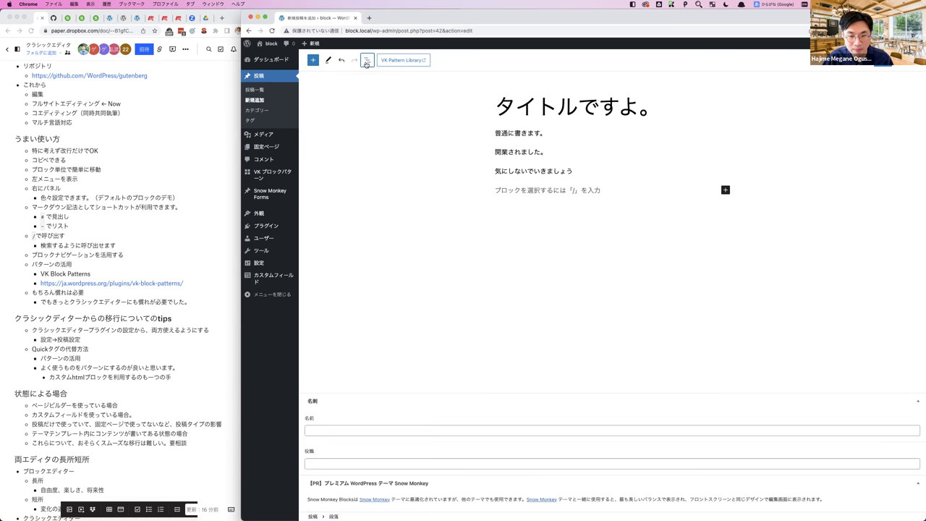
Step: Insert an image block below the third paragraph and view its URL and media library options without choosing an image
left_click(725, 193)
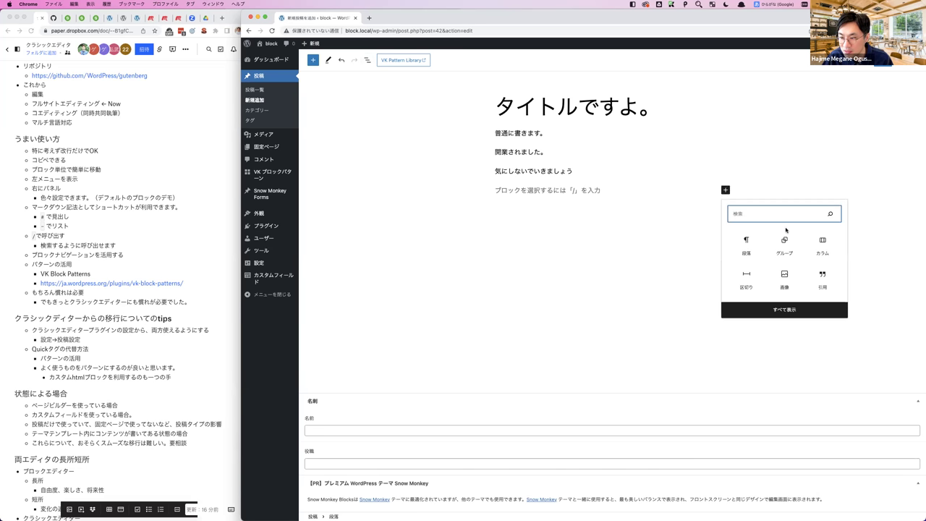
left_click(784, 279)
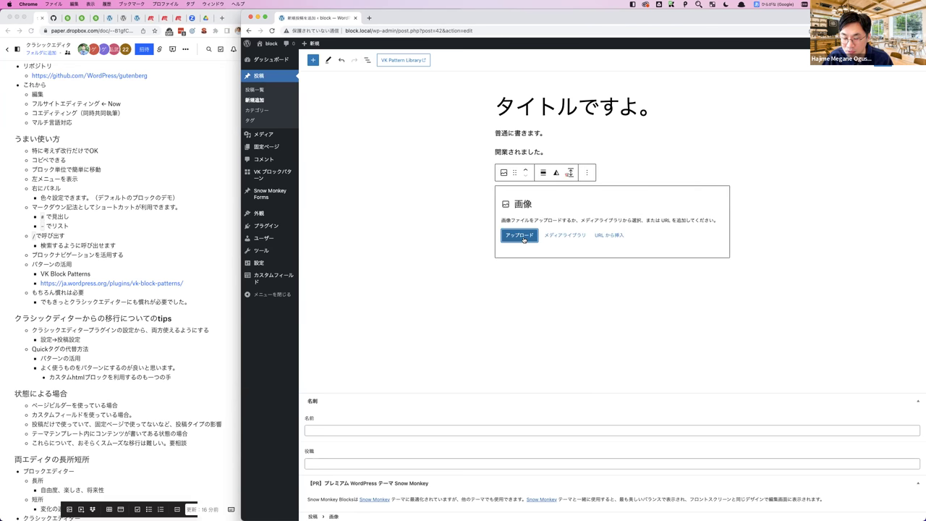
left_click(599, 238)
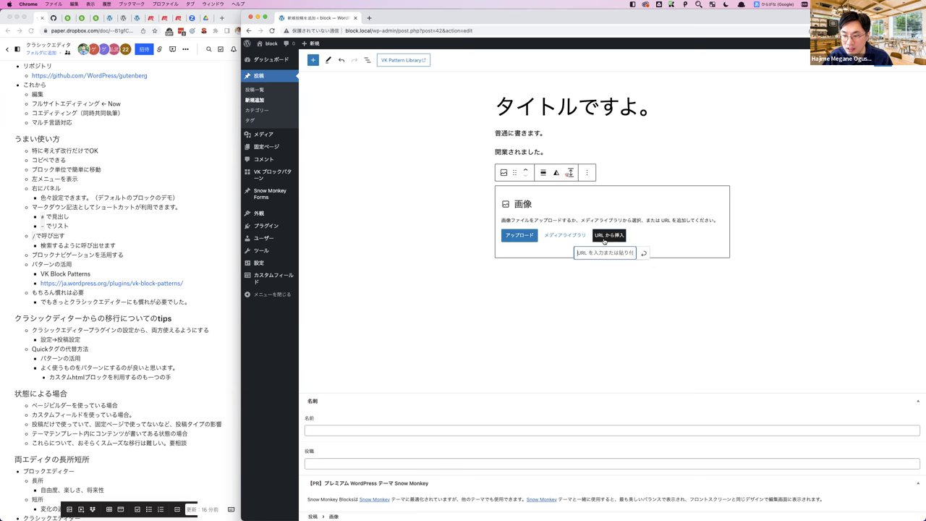
left_click(570, 238)
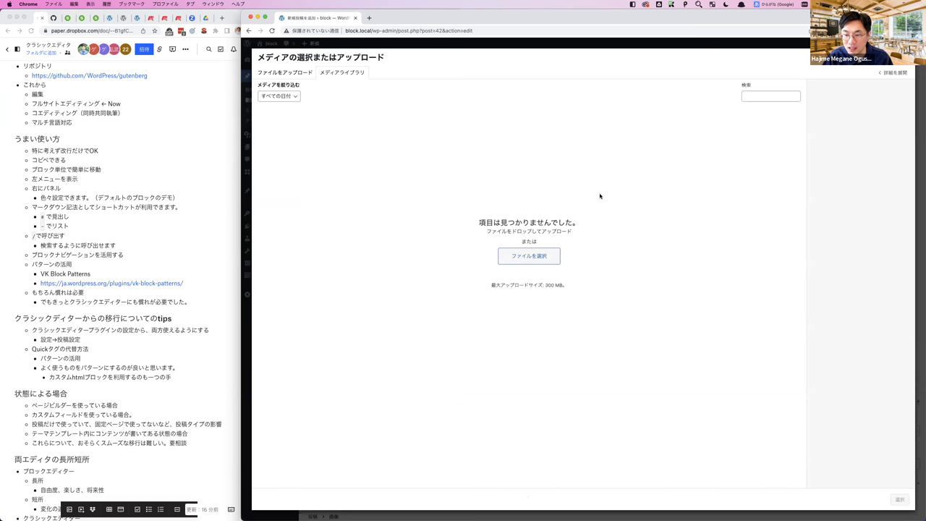
left_click(892, 68)
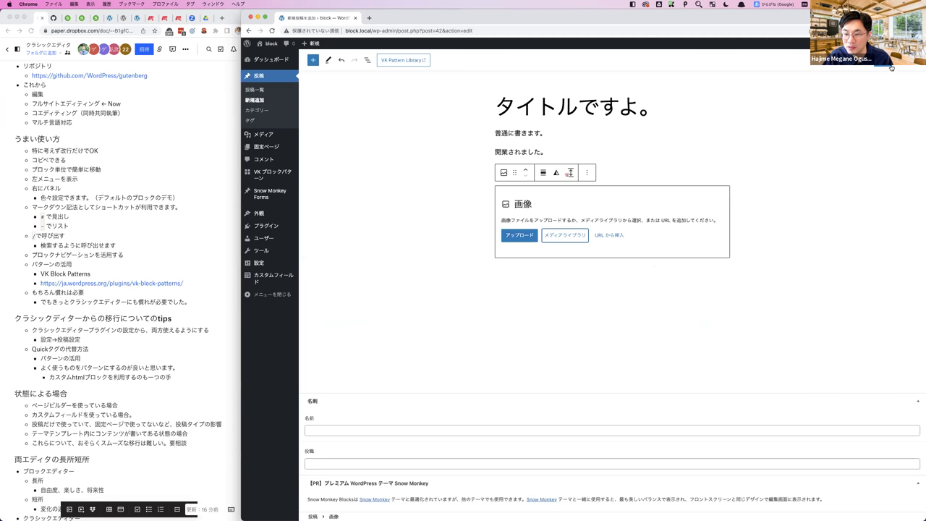
Step: Remove the empty image block and leave an empty paragraph below the third paragraph
left_click(692, 198)
key("super+z")
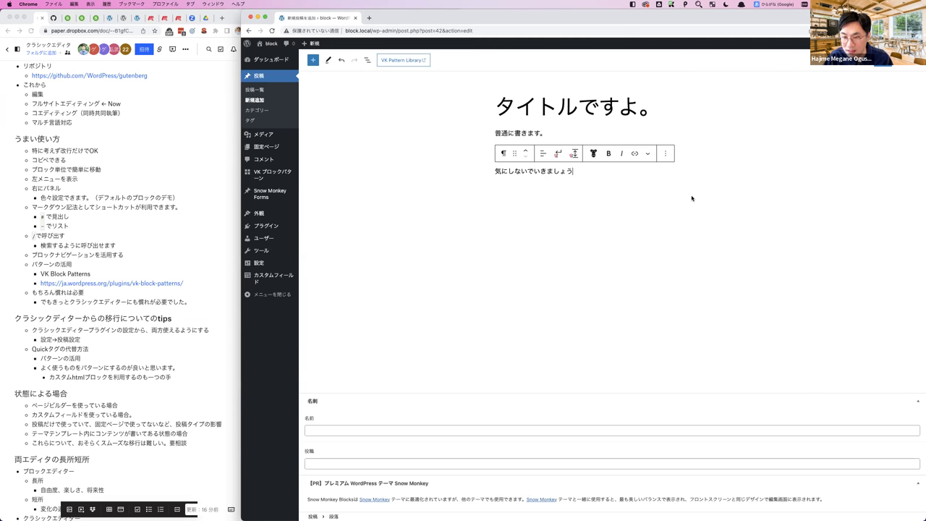
key("super+z")
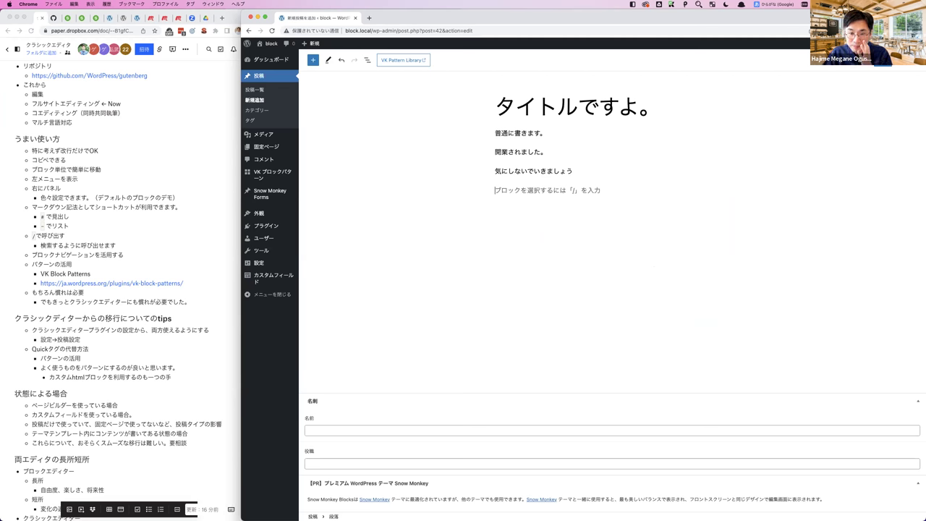
Step: Open the full block library, insert a gallery block below the third paragraph and browse all the available blocks
left_click(726, 189)
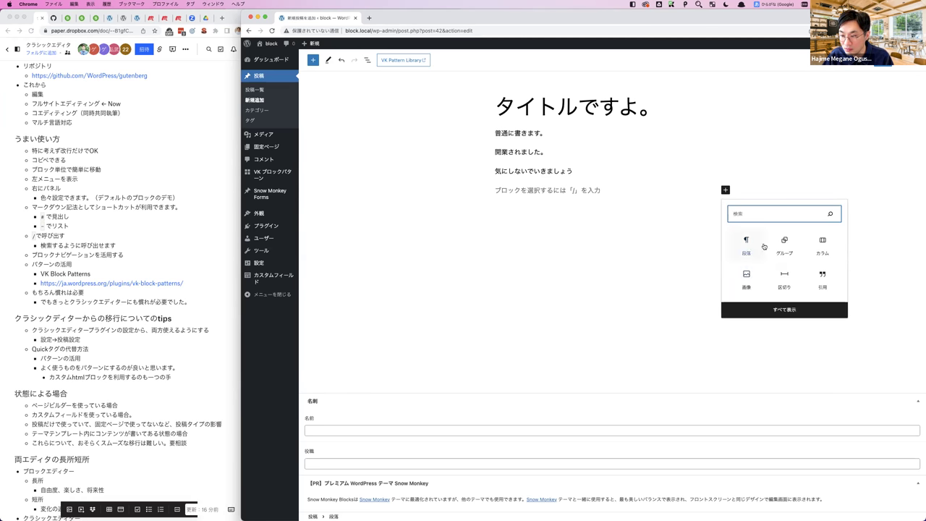
left_click(785, 310)
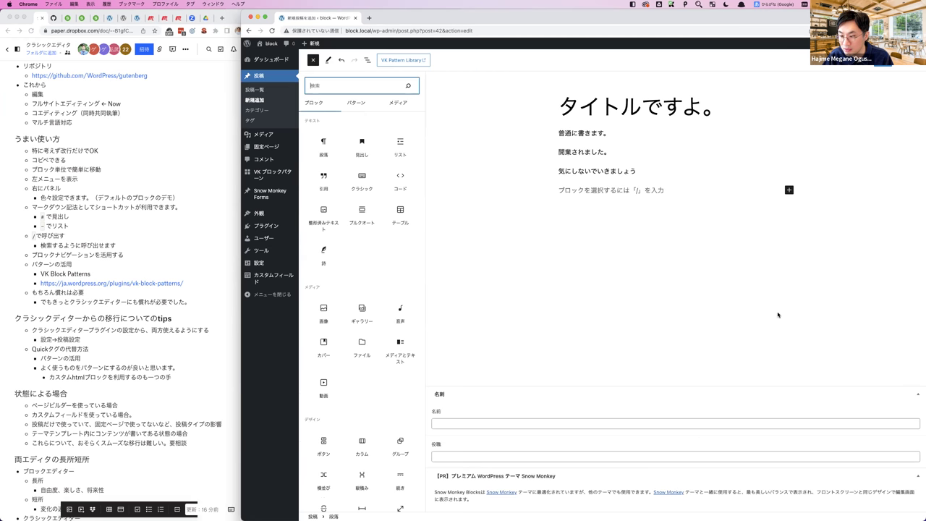
left_click(361, 306)
scroll(361, 307, "down", 10)
scroll(361, 307, "down", 15)
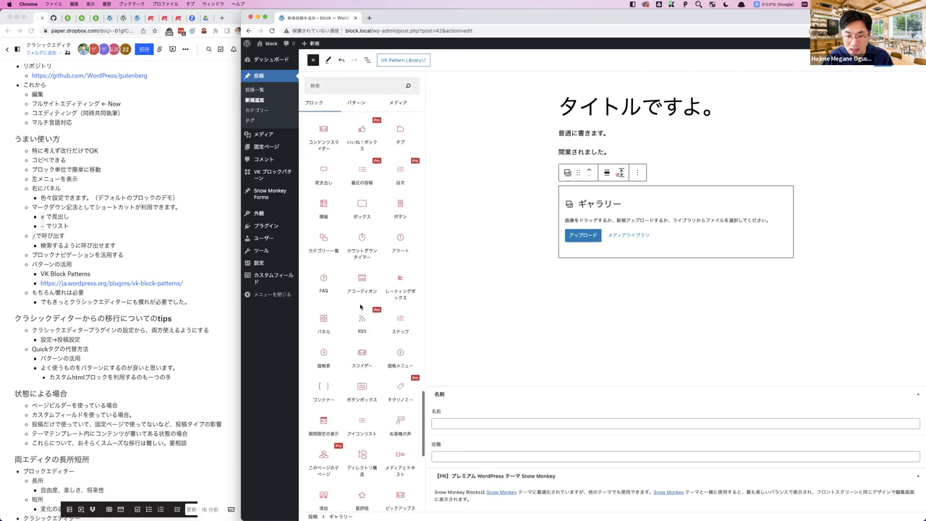
scroll(361, 307, "down", 15)
scroll(361, 306, "up", 20)
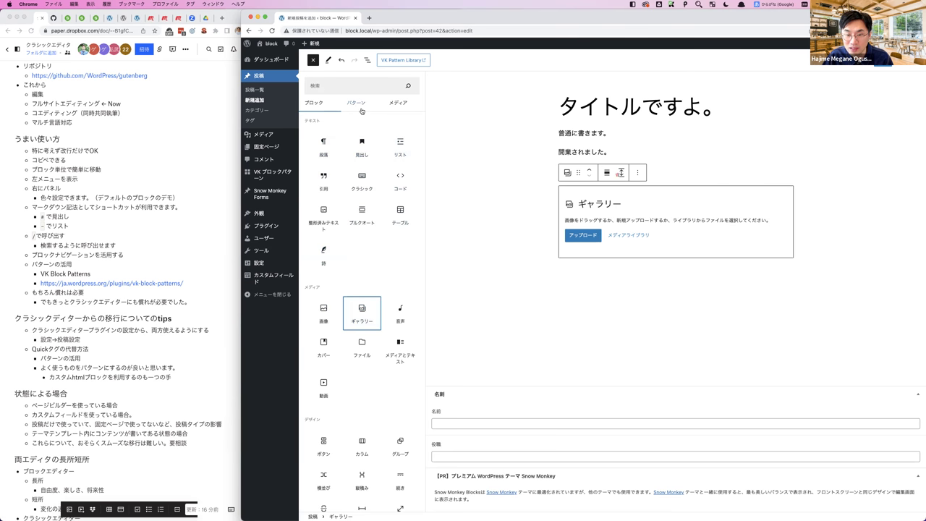
Step: Delete the gallery block and add an empty paragraph below the third paragraph
left_click(689, 192)
left_click(574, 172)
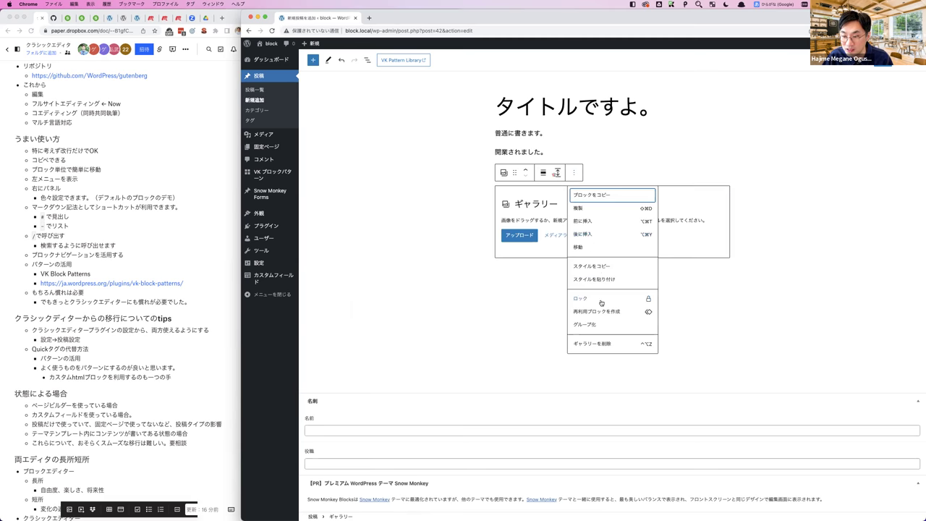
left_click(588, 344)
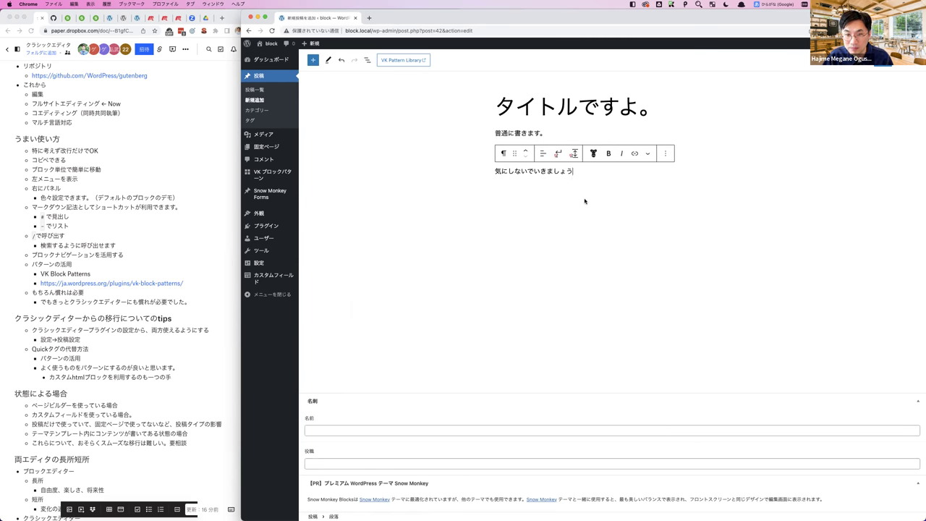
key("Return")
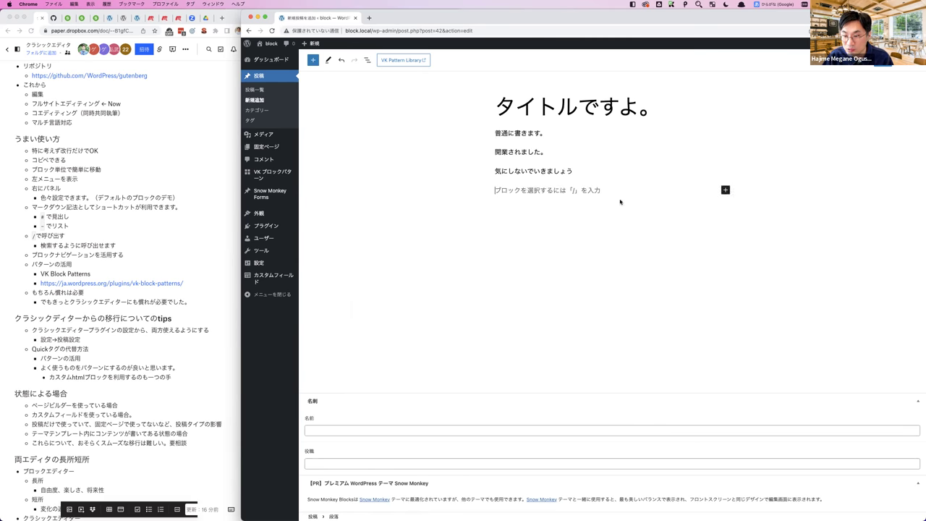
Step: Open the Openverse media source in the full block library and search it for "cat"
left_click(725, 189)
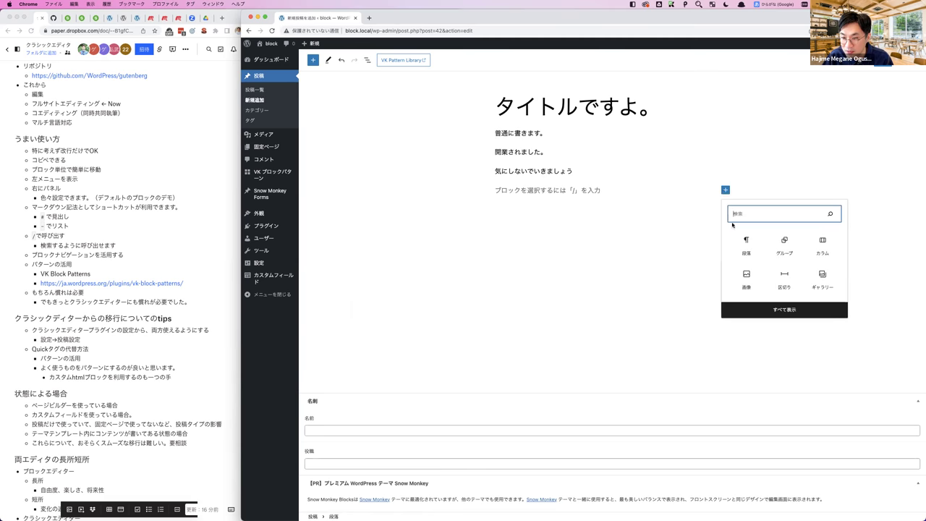
left_click(770, 309)
left_click(398, 109)
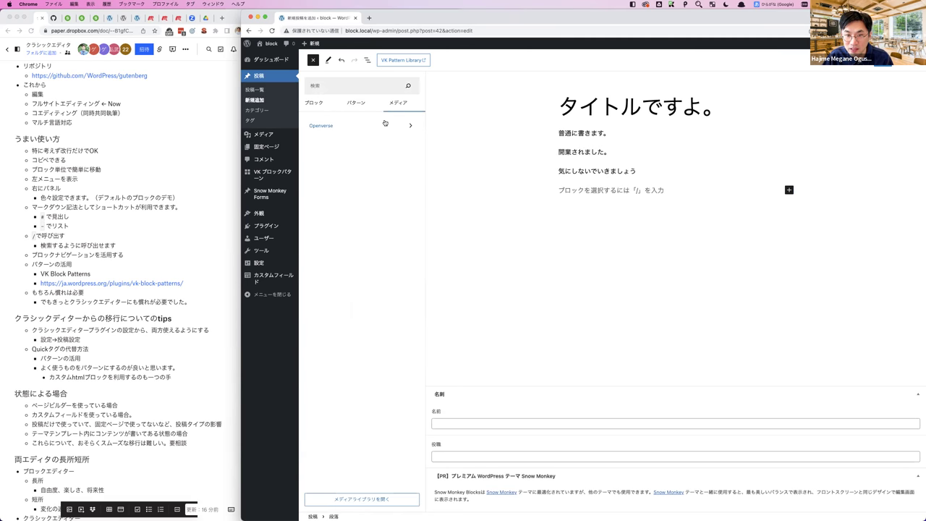
left_click(357, 127)
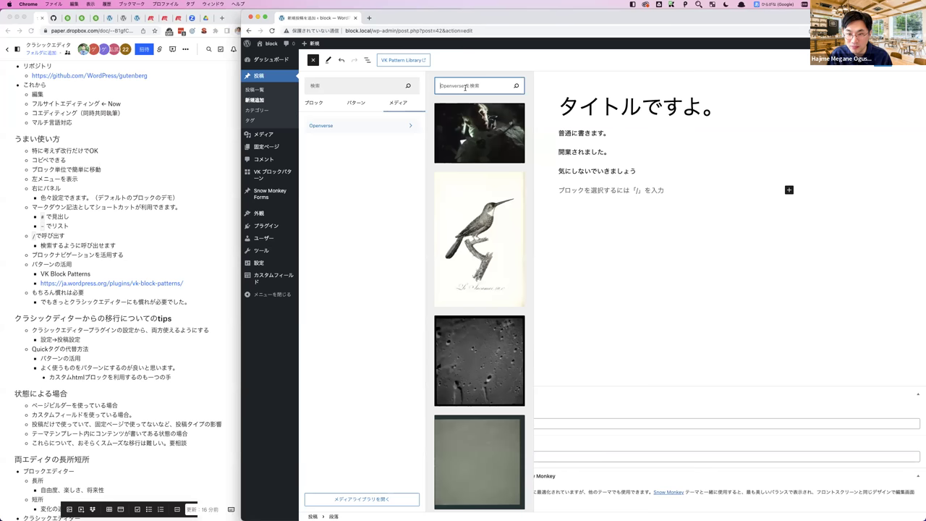
key("ctrl+space")
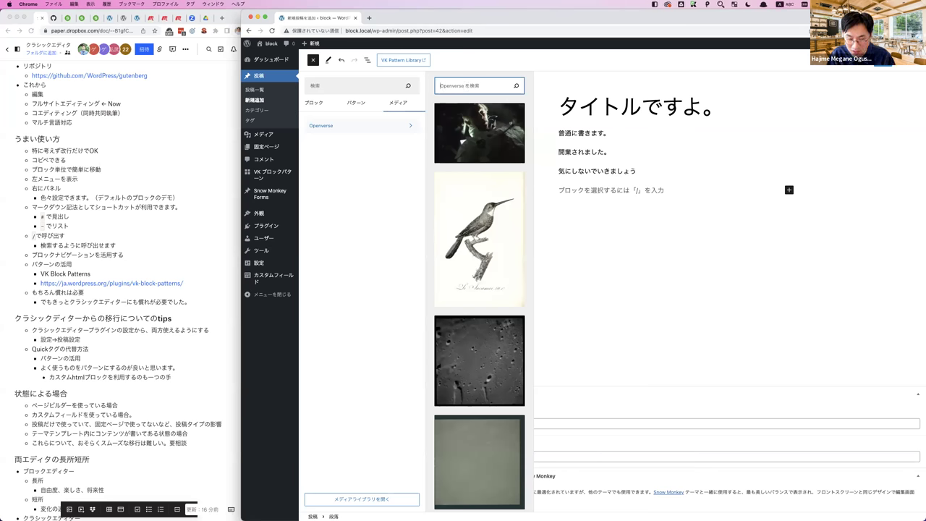
type("cat")
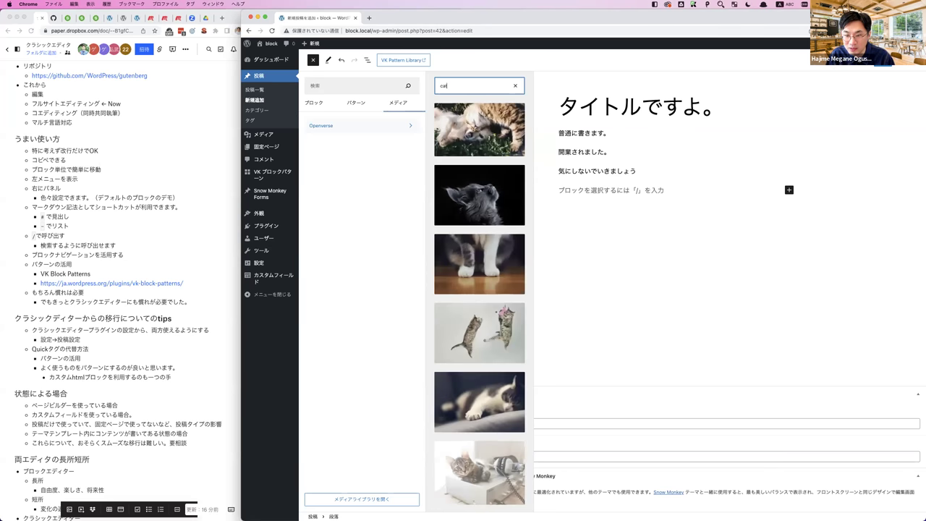
Step: Insert the photo of a grey kitten on a white blanket from the Openverse results and inspect its credit caption
scroll(448, 253, "down", 5)
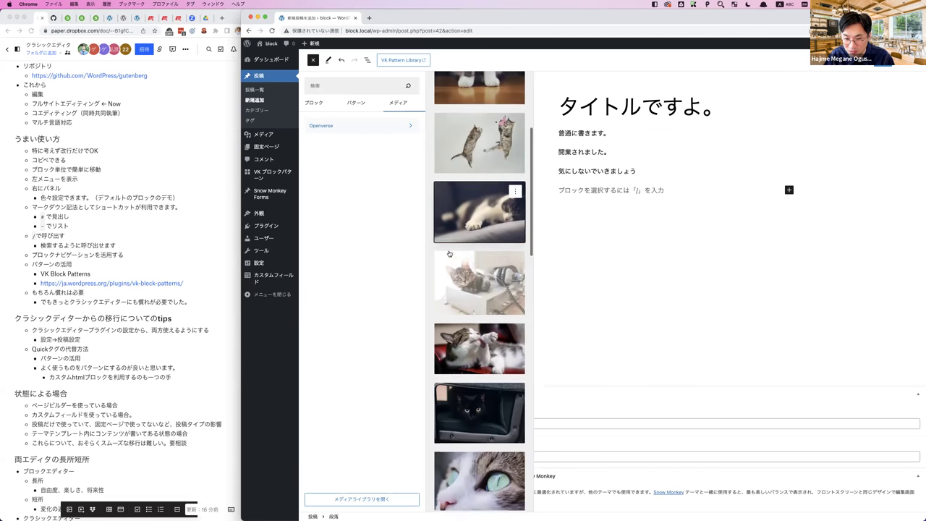
scroll(453, 261, "down", 6)
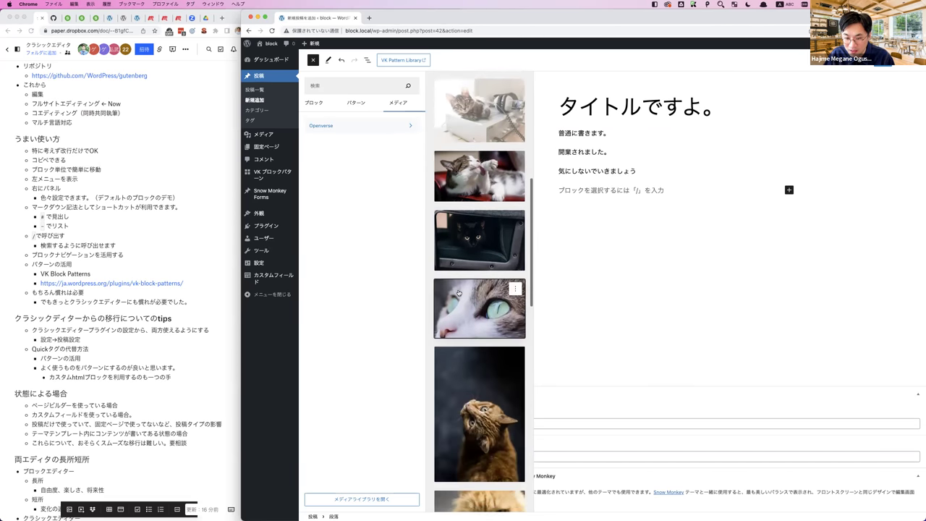
scroll(458, 293, "down", 9)
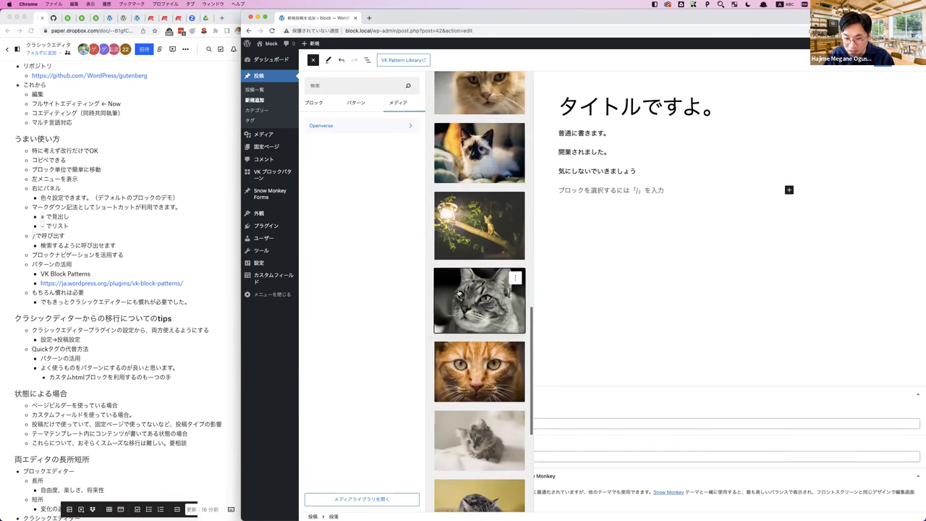
left_click(479, 309)
left_click(649, 307)
left_click(633, 373)
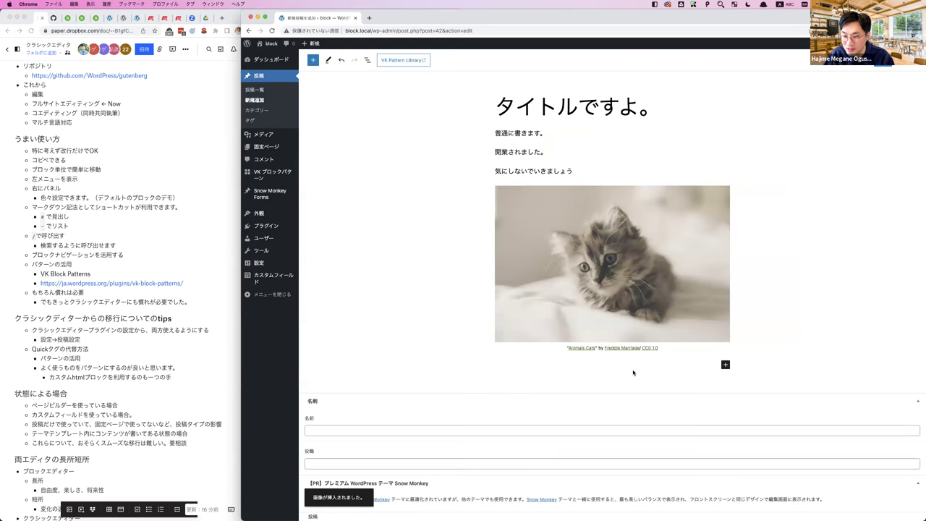
scroll(617, 356, "up", 5)
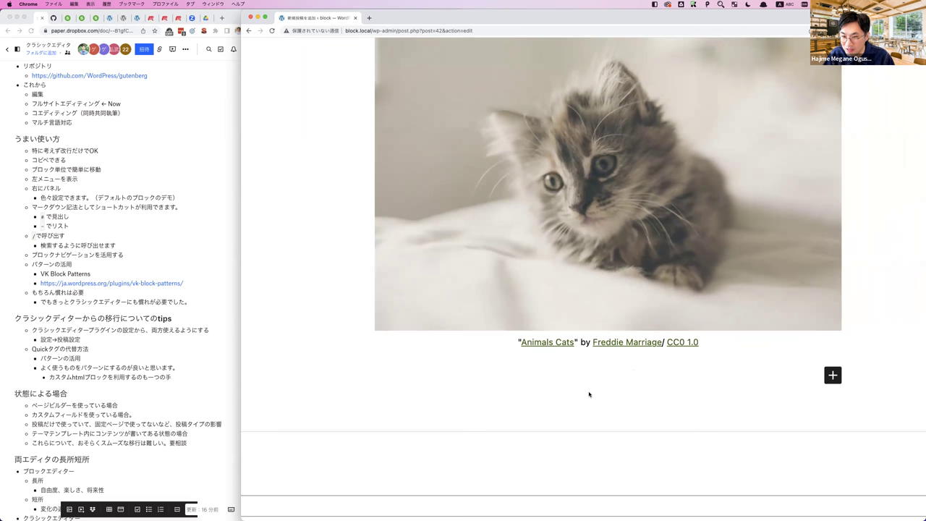
scroll(589, 394, "down", 5)
Step: Write a bulleted list below the kitten image with the items "fewafeaw" and "faewfaw", using Markdown notation
left_click(626, 361)
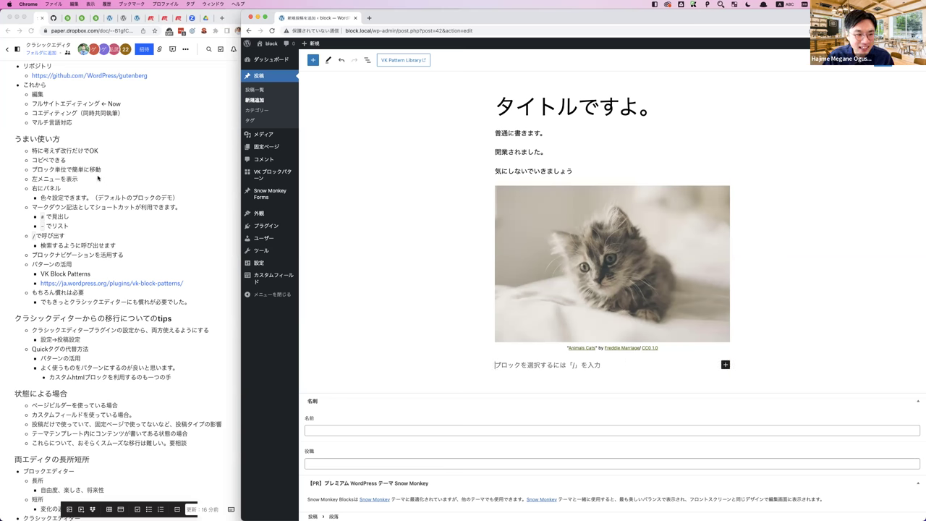
left_click(87, 173)
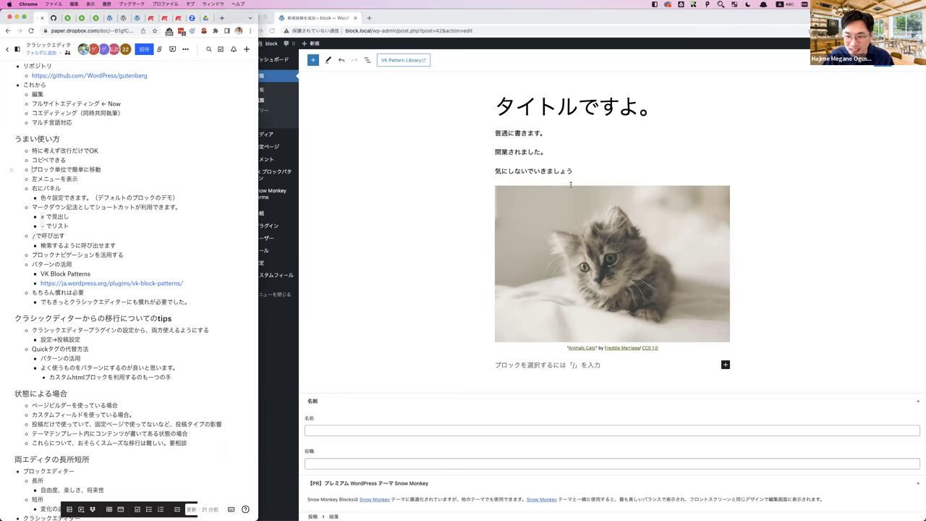
left_click(518, 366)
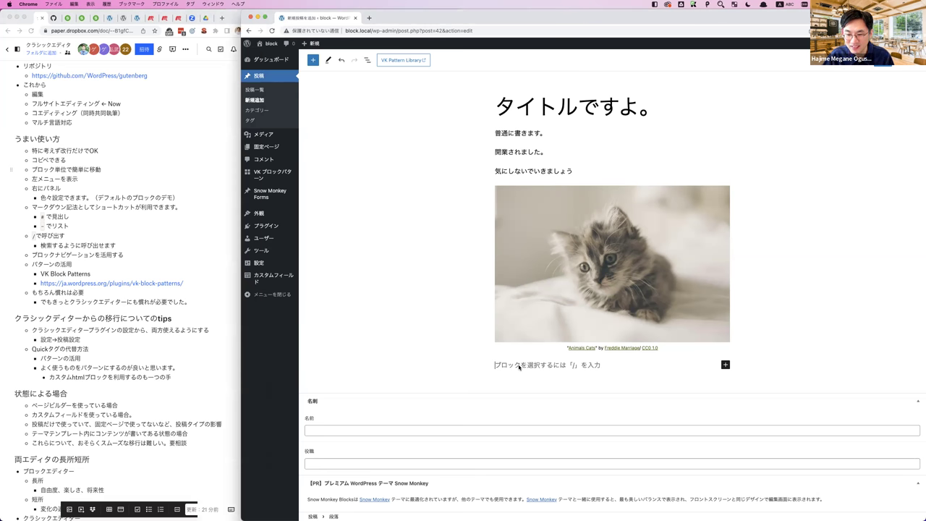
type("- fewafeaw")
key("Return")
type("faewfaw")
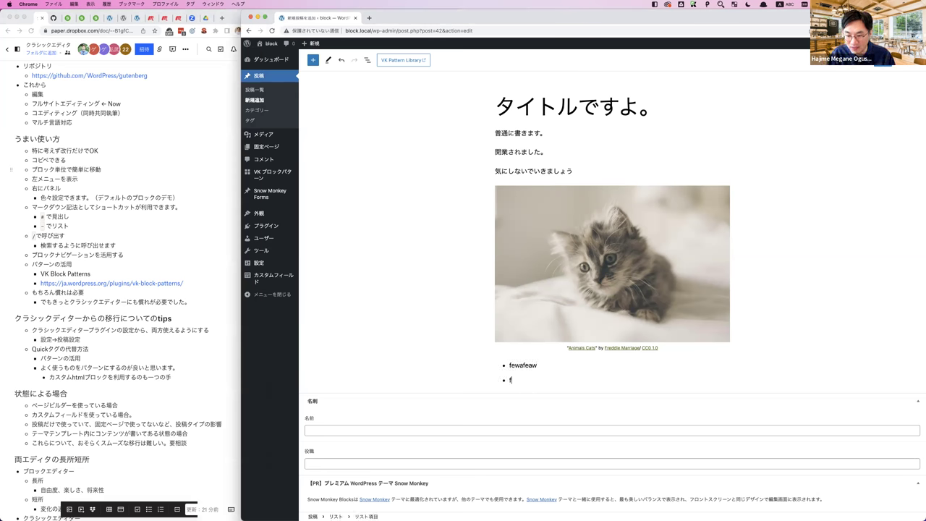
key("Return")
key("Return")
Step: Add the level 2 heading "みだしです。" below the bulleted list using Markdown notation
type("#")
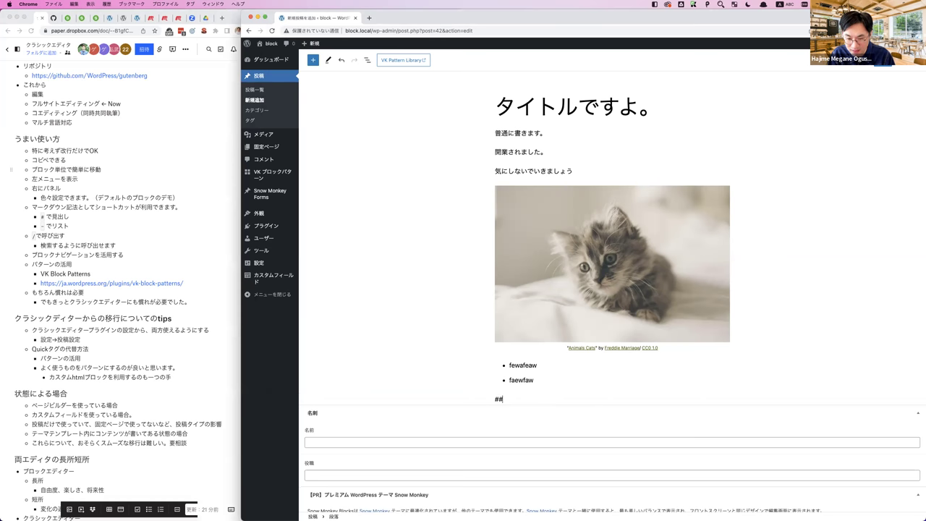
type(" みだしです。")
key("Return")
key("Return")
Step: Write the paragraphs "fewafafw" and "feawfafeafew" below the heading and remove the empty paragraph between them
key("ctrl+space")
type("fewafafw")
key("Return")
key("Return")
type("feawfafeafew")
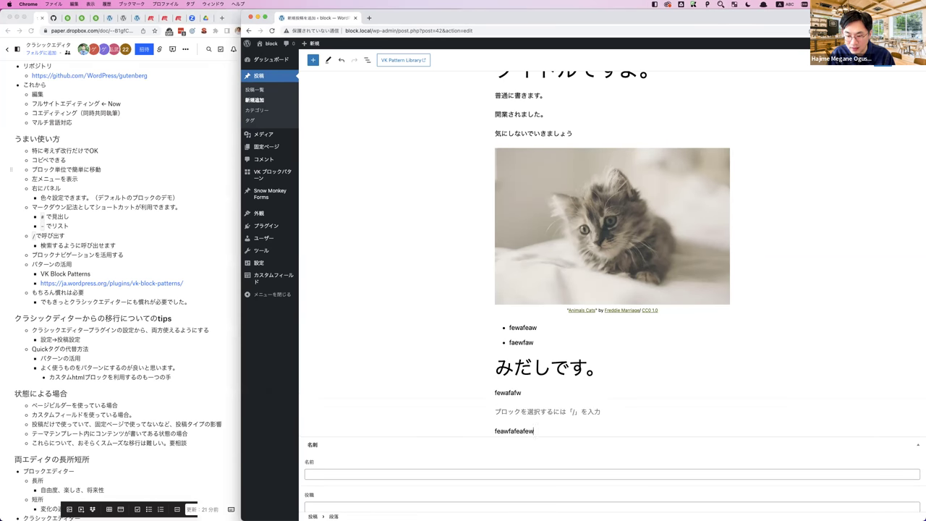
key("BackSpace")
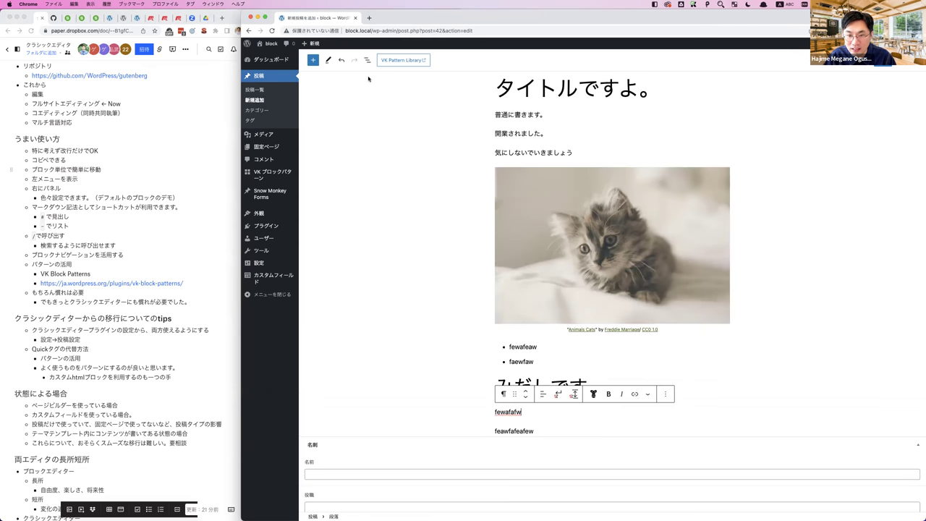
Step: Show the document overview's block list and move the kitten image up to become the post's first block
left_click(367, 60)
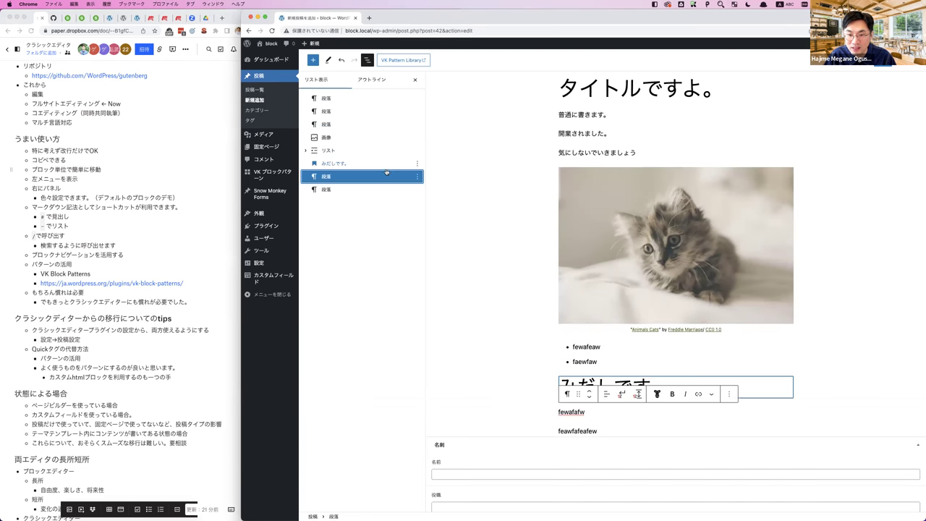
left_click(371, 138)
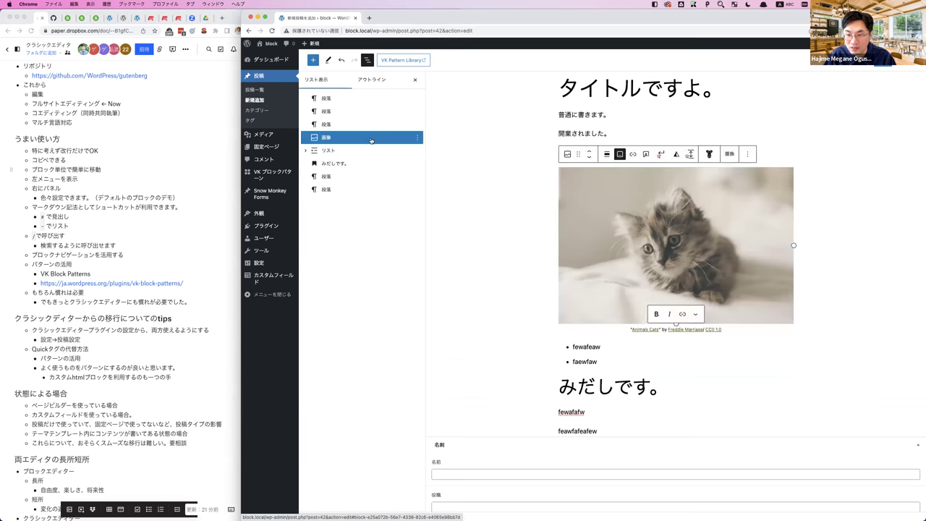
left_click(398, 138)
left_click_drag(398, 138, 392, 120)
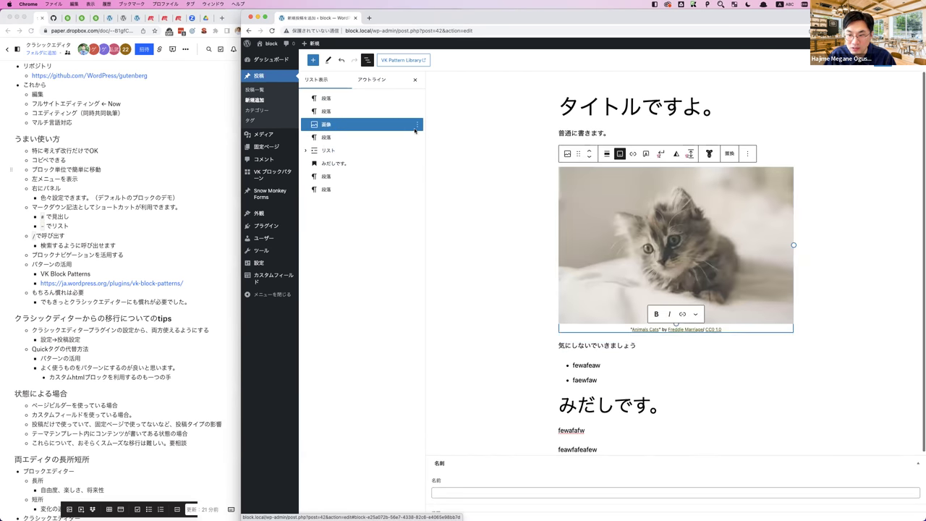
left_click(590, 150)
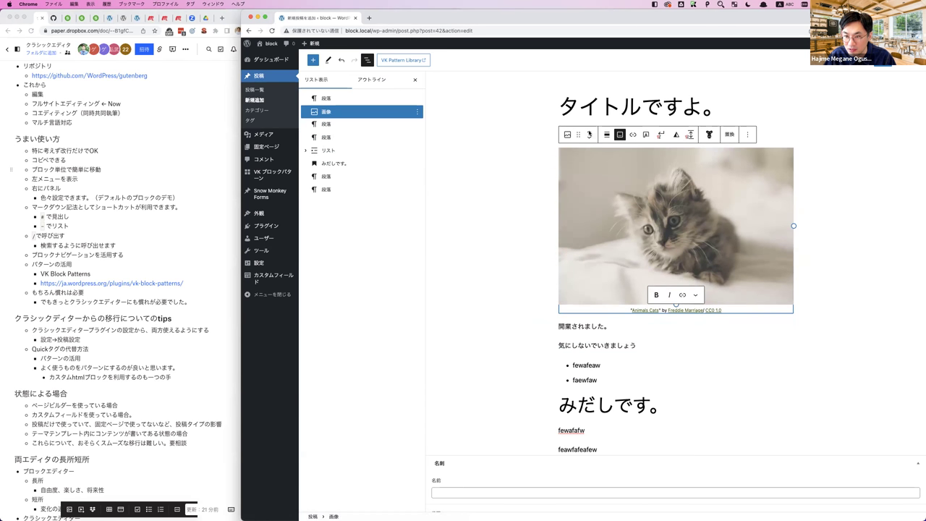
left_click(590, 135)
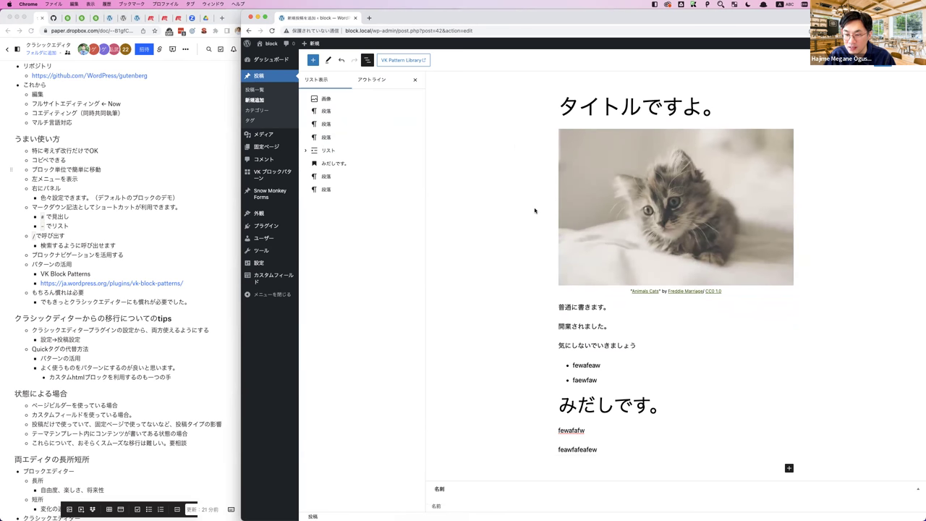
Step: Move the heading "みだしです。" above the bulleted list and set its level to H4
left_click(579, 409)
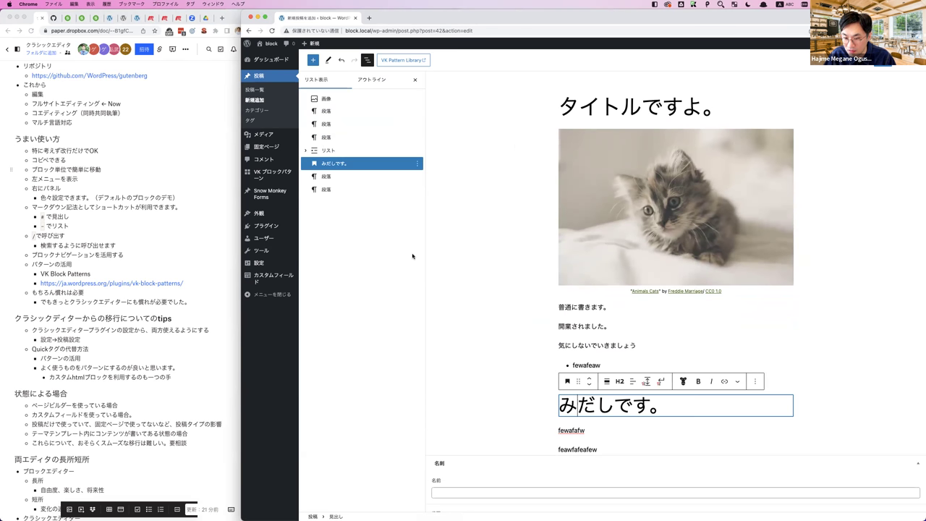
left_click(589, 377)
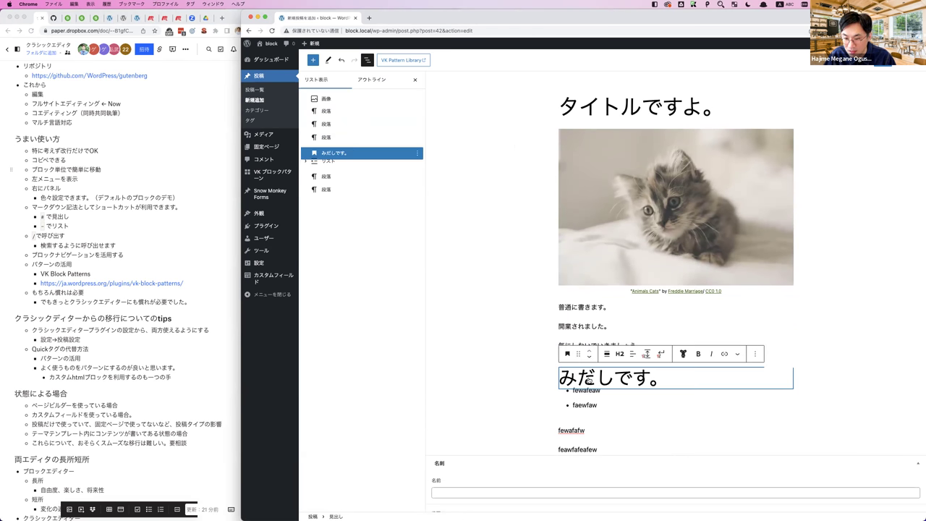
left_click(619, 348)
left_click(623, 409)
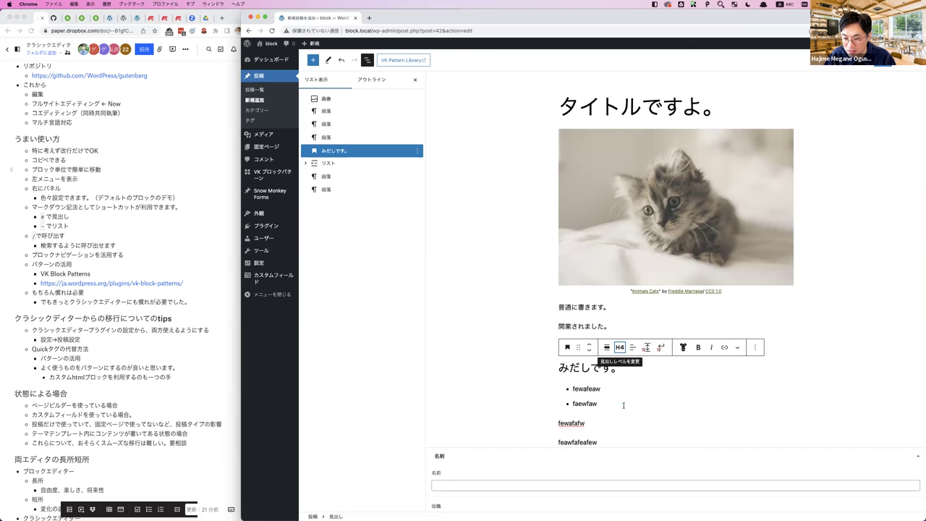
left_click(637, 402)
left_click(878, 363)
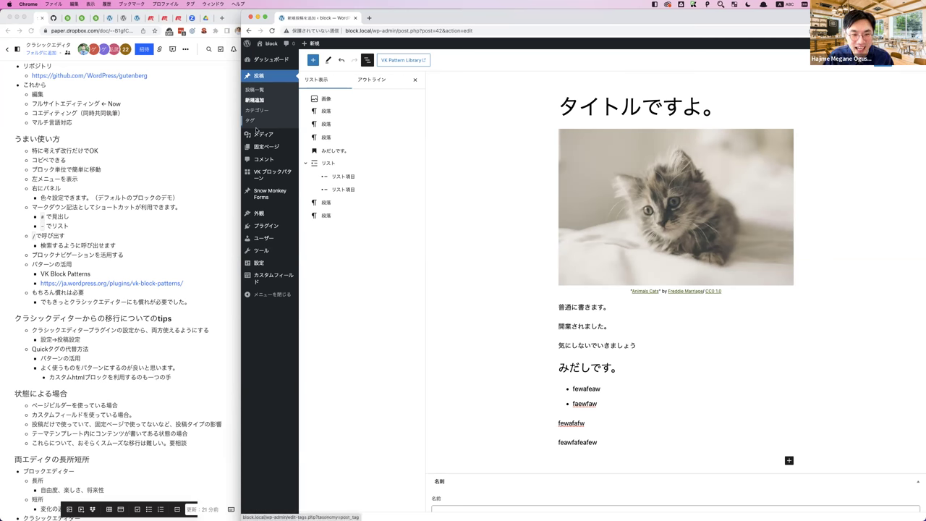
Step: Add an empty paragraph below "feawfafeafew" and consult the Markdown shortcut notes in the Dropbox Paper document
left_click(629, 326)
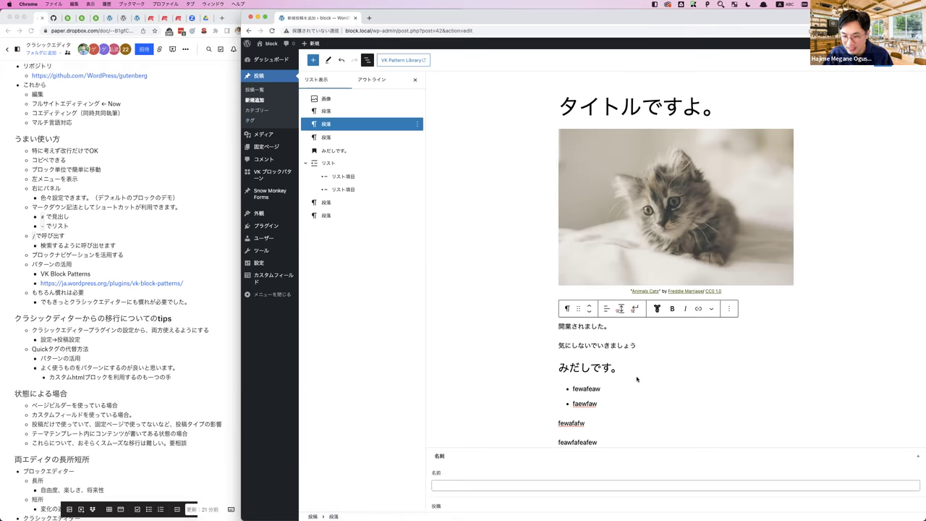
scroll(638, 380, "down", 2)
left_click(612, 379)
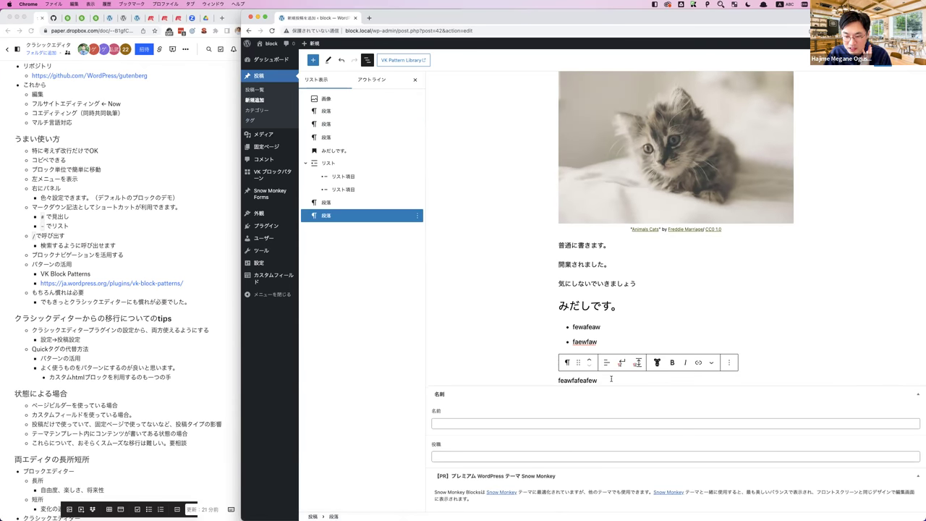
key("Return")
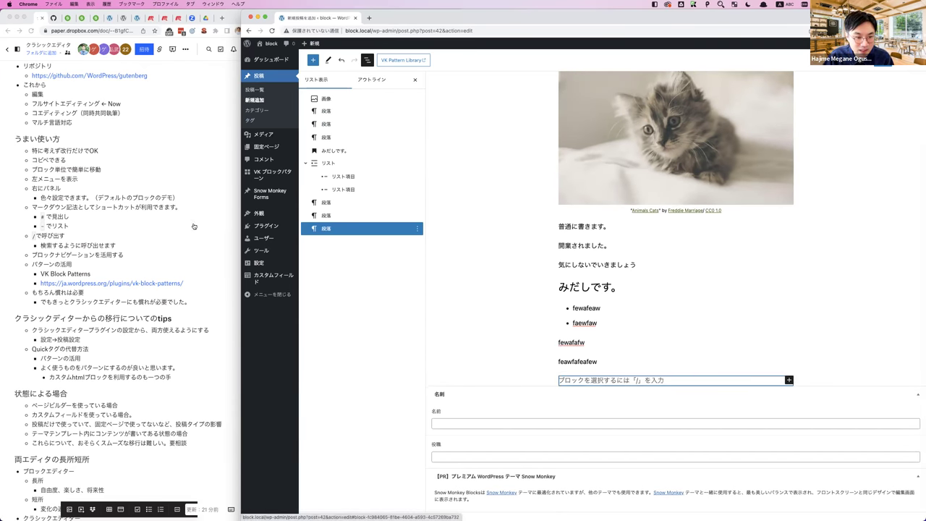
left_click(74, 198)
scroll(48, 207, "up", 5)
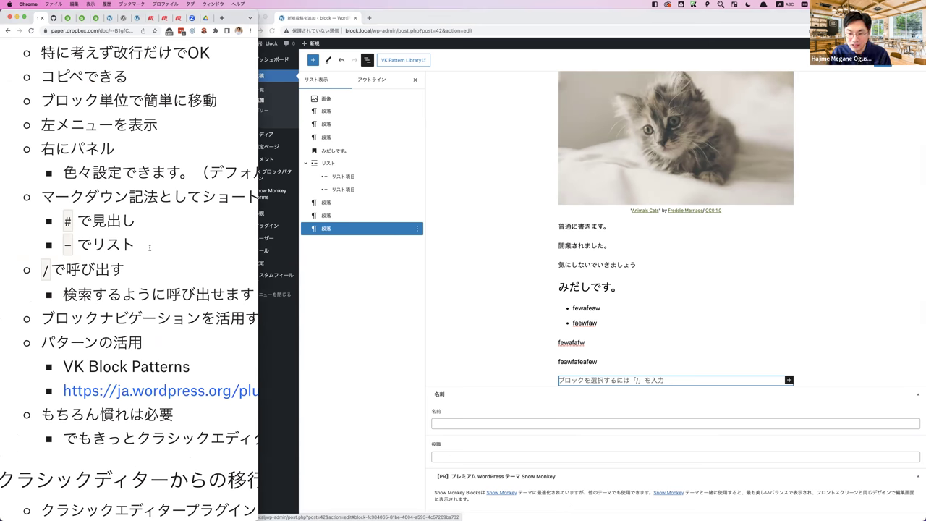
left_click(573, 380)
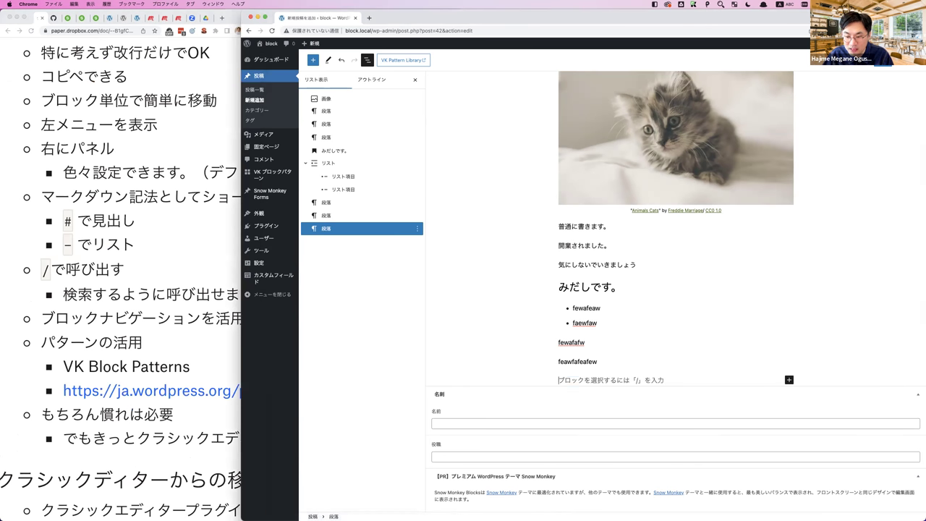
Step: Try the Markdown heading notations #, ## and ### in the block below "feawfafeafew", clearing each one
type("#")
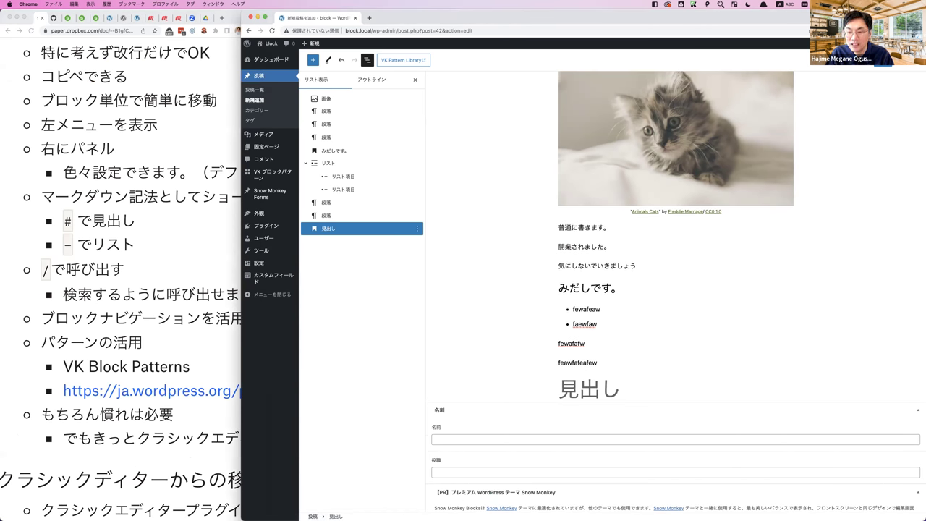
key("BackSpace")
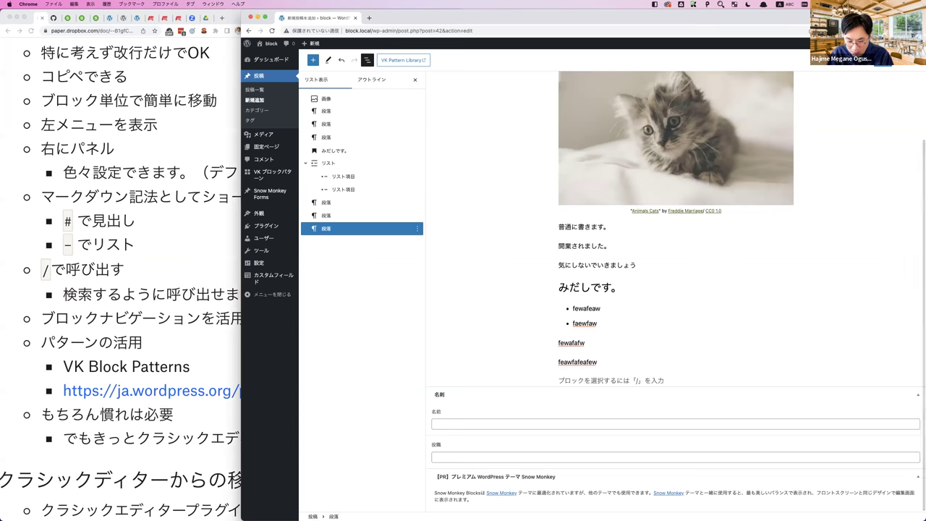
type("##")
key("BackSpace")
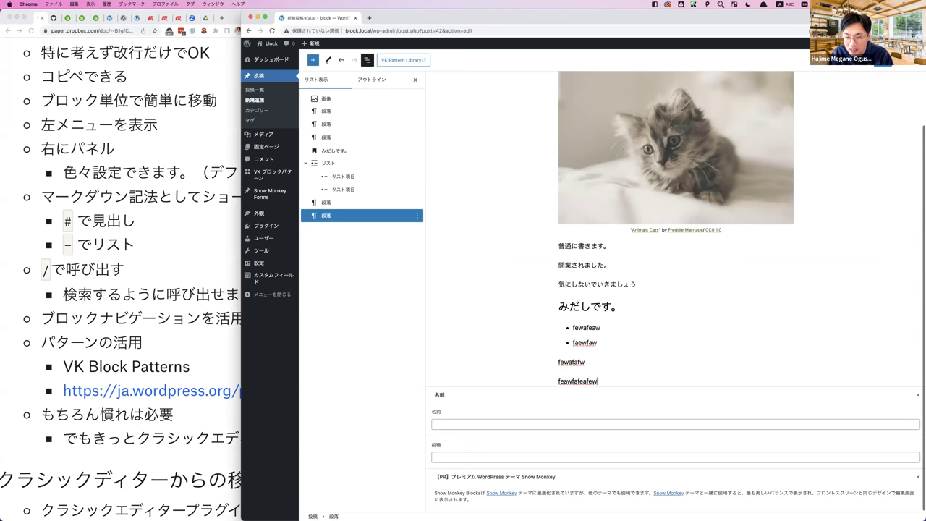
type("###")
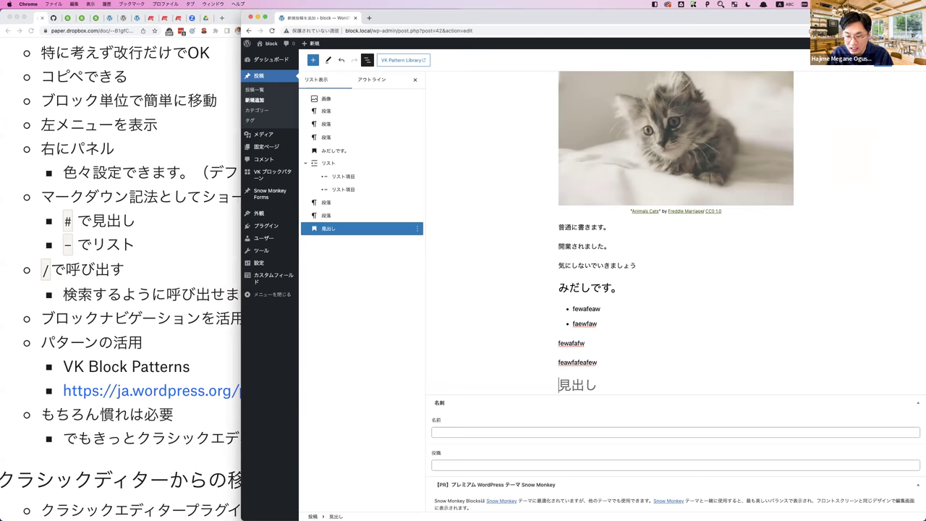
key("BackSpace")
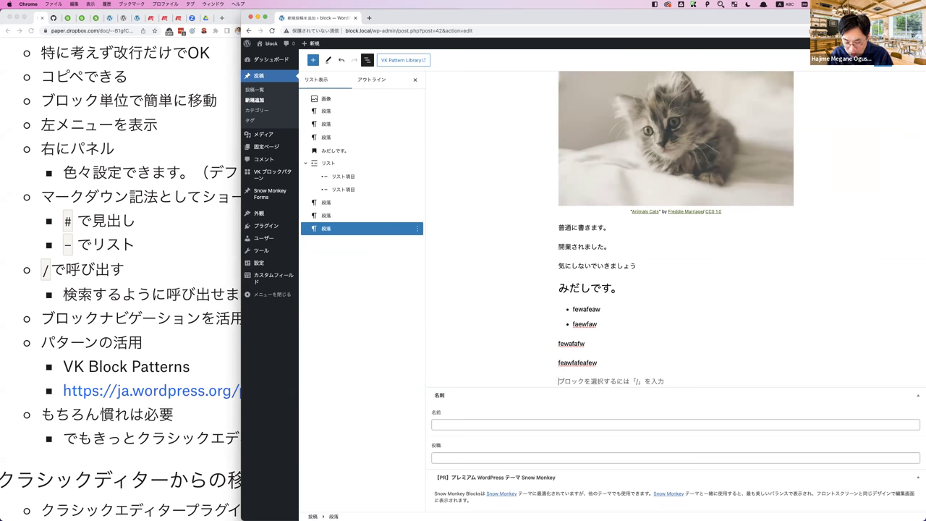
Step: Create a bulleted list with the items "fewaf" and "fewa" using Markdown notation and end it with an empty paragraph
type("- ")
type("fewaf")
key("Return")
type("fewa")
key("Return")
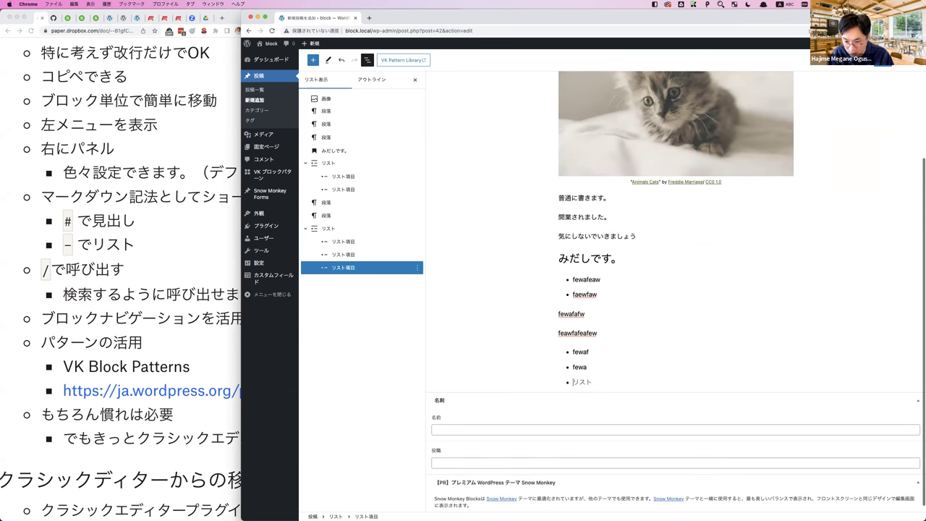
key("Return")
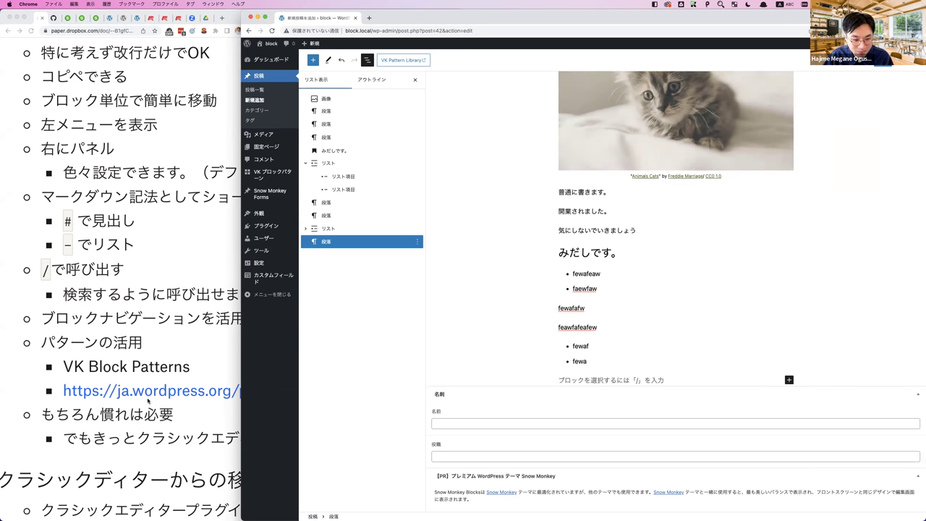
Step: Try the slash command in the empty paragraph below the last list, searching blocks for "imag", and clear the search term
scroll(152, 277, "down", 2)
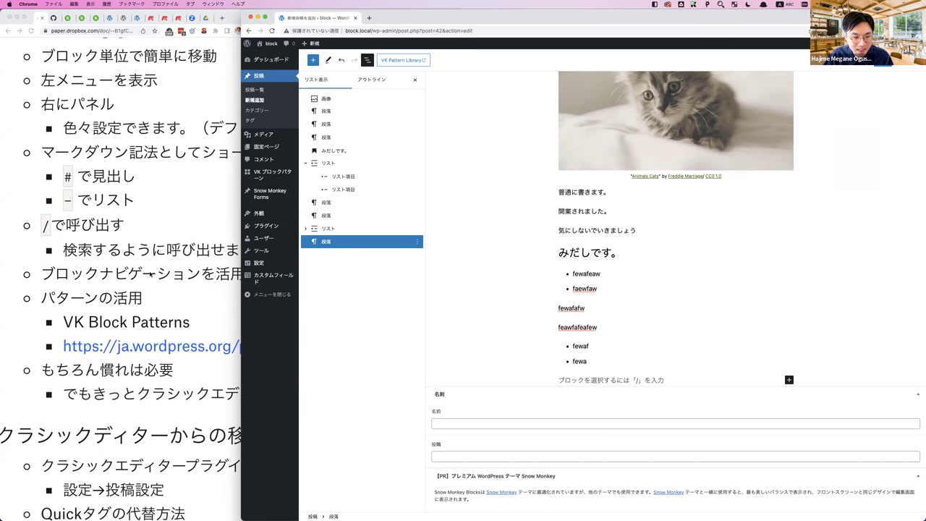
left_click(602, 306)
left_click(574, 378)
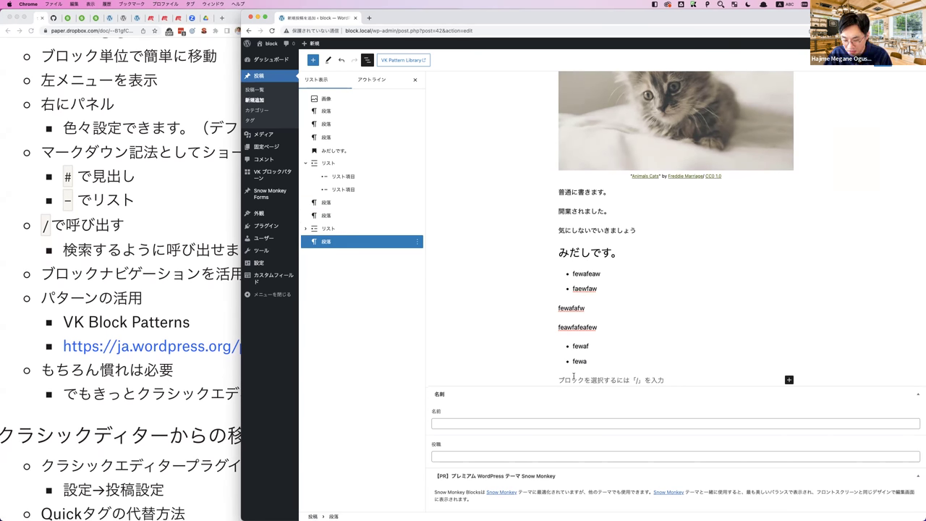
type("/")
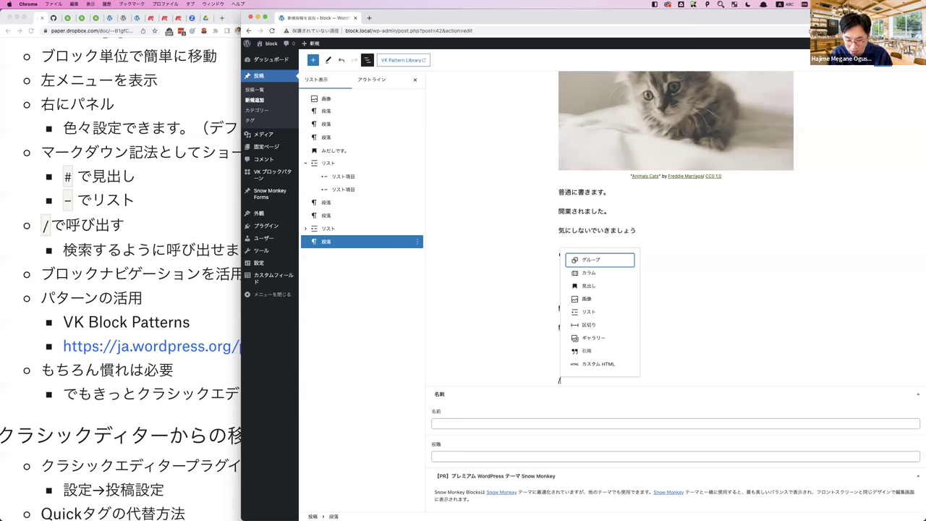
type("imag")
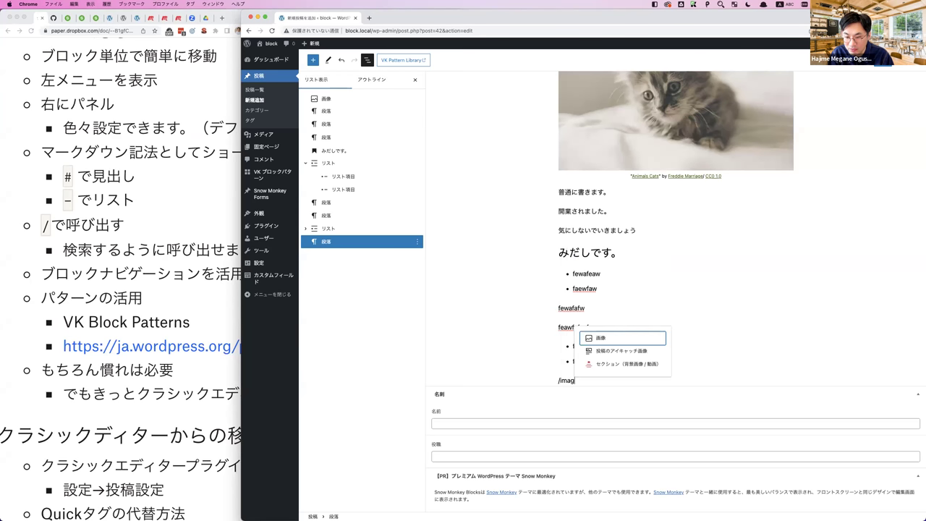
key("BackSpace")
key("BackSpace")
key("BackSpace")
key("BackSpace")
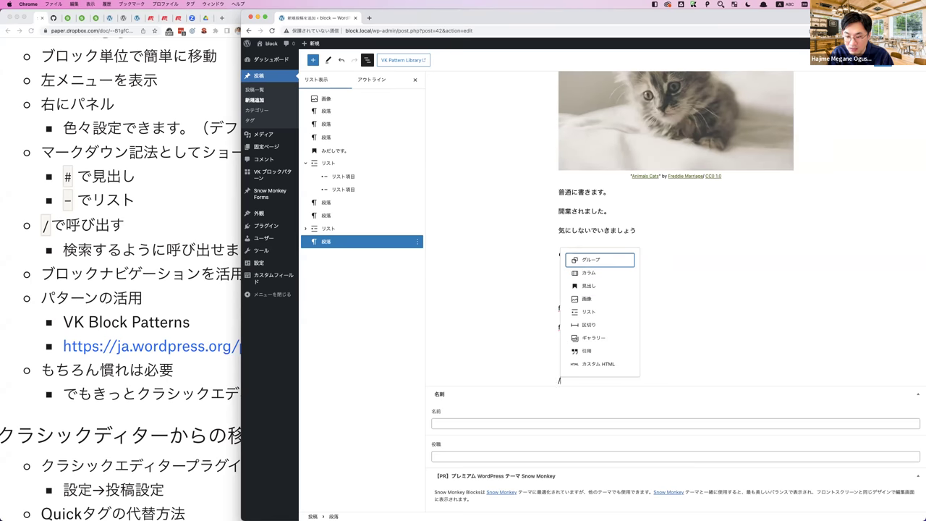
Step: Try the slash command searches "lis" and "he" and clear the paragraph again
type("lis")
key("BackSpace")
key("BackSpace")
key("BackSpace")
type("he")
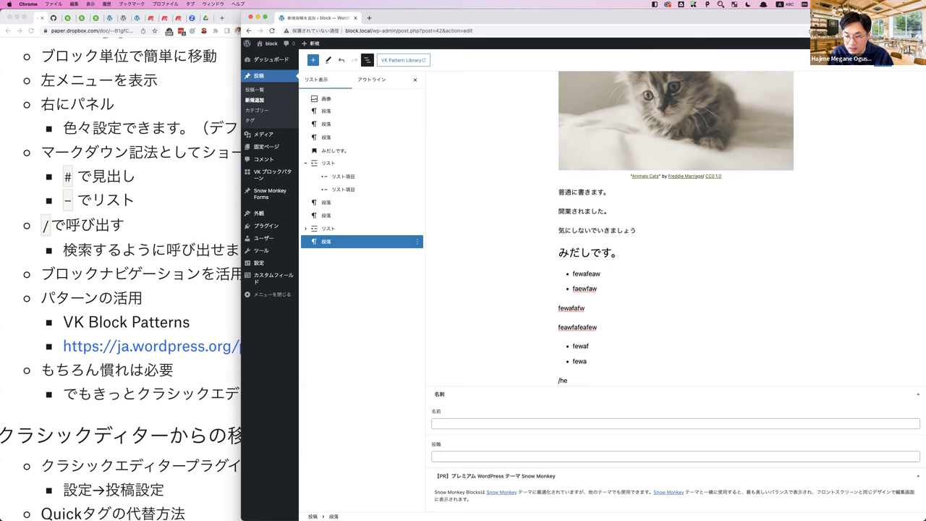
key("BackSpace")
key("BackSpace")
key("BackSpace")
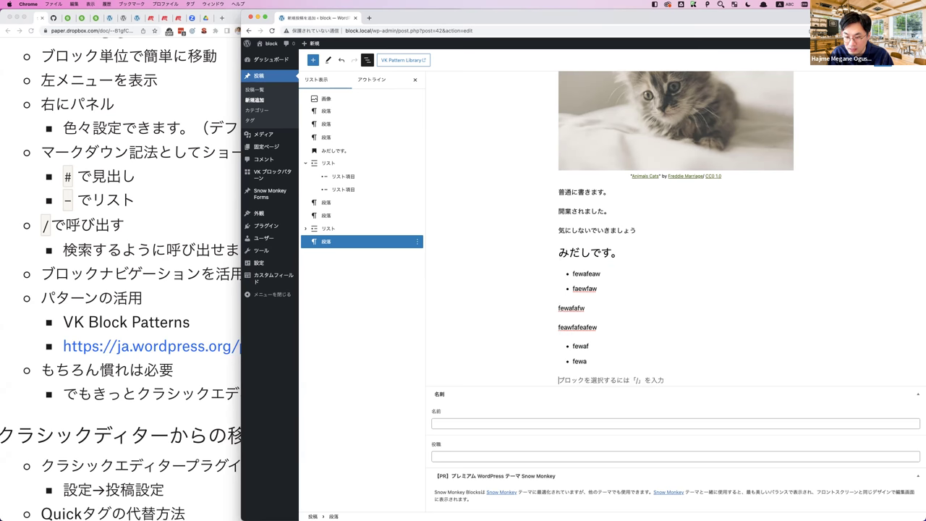
type("/")
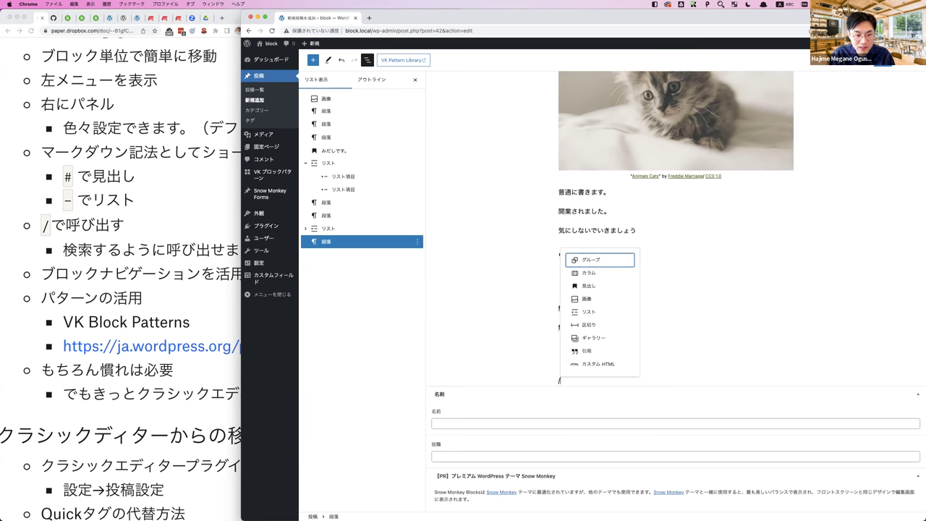
key("BackSpace")
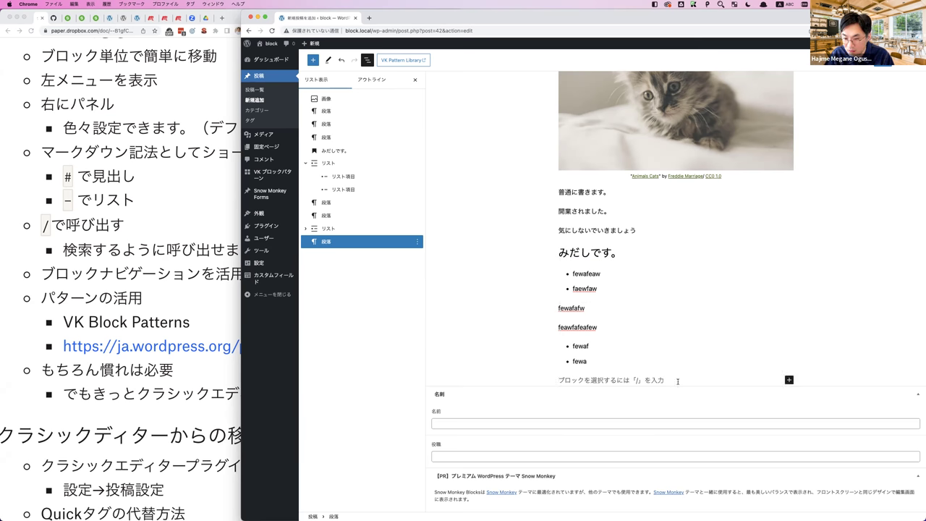
Step: Search the block inserter for "見出し" and close it without inserting a block
left_click(790, 380)
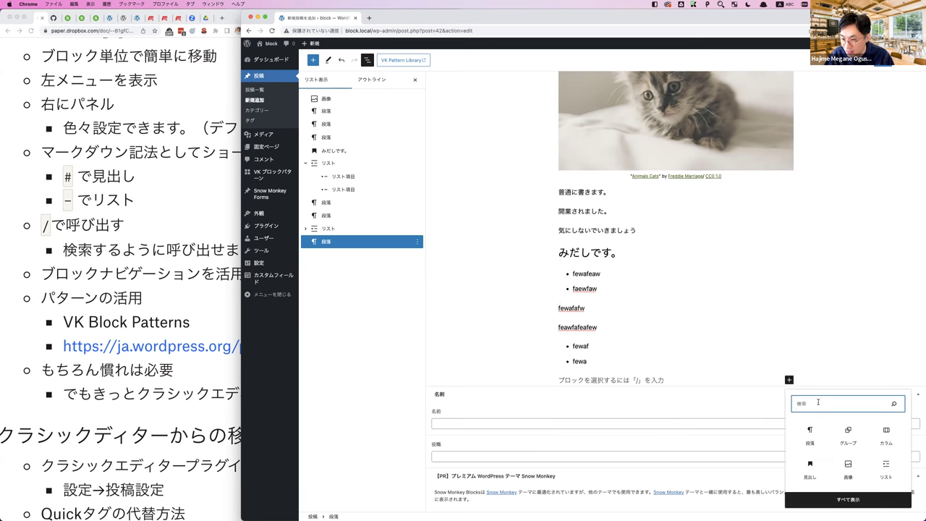
type("見出し")
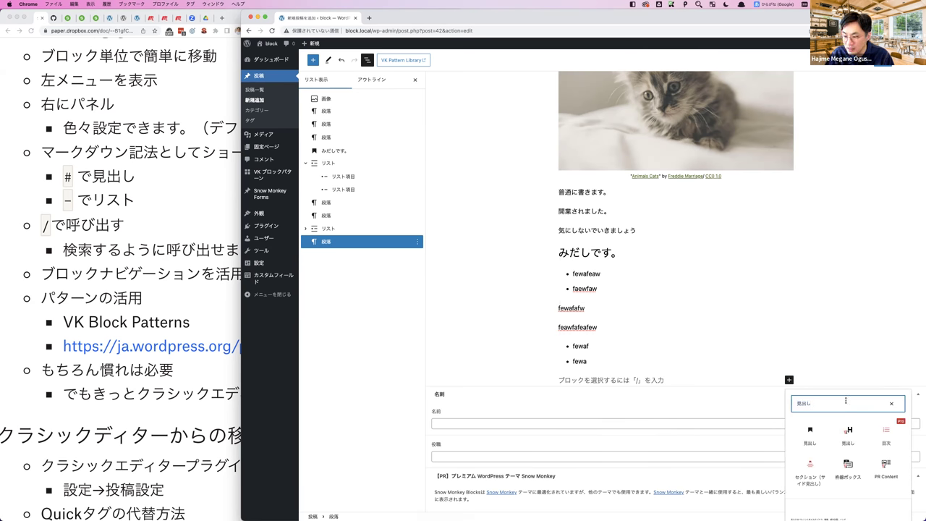
left_click(695, 375)
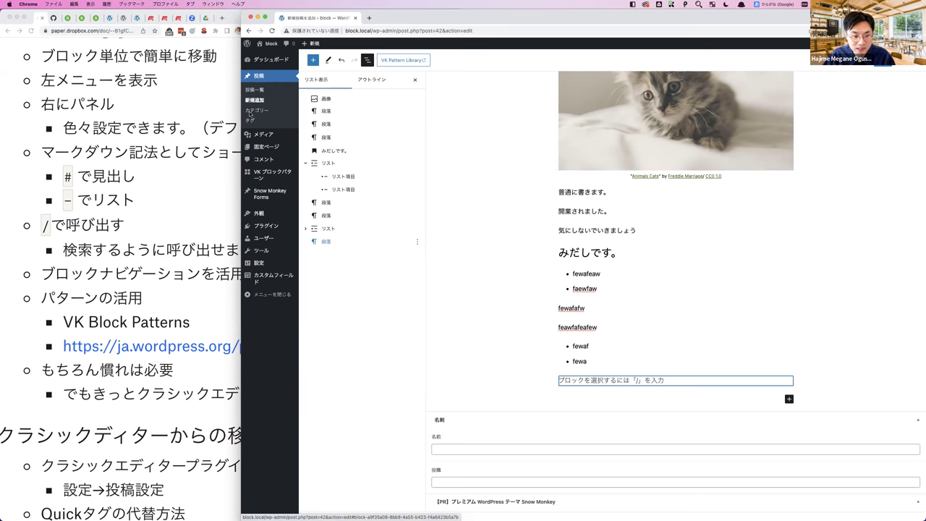
scroll(166, 185, "down", 3)
scroll(157, 194, "right", 2)
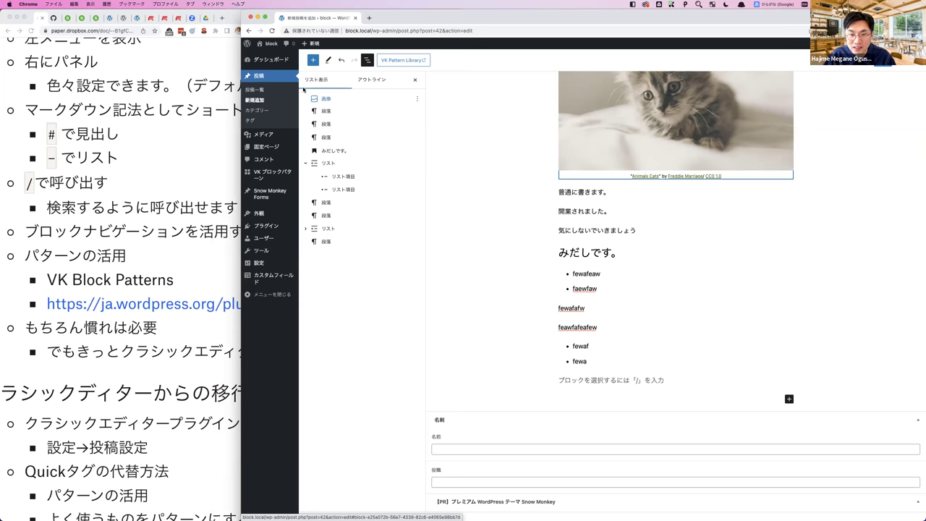
Step: Copy the paragraph block "気にしないでいきましょう" from the block list and duplicate it
left_click(360, 137)
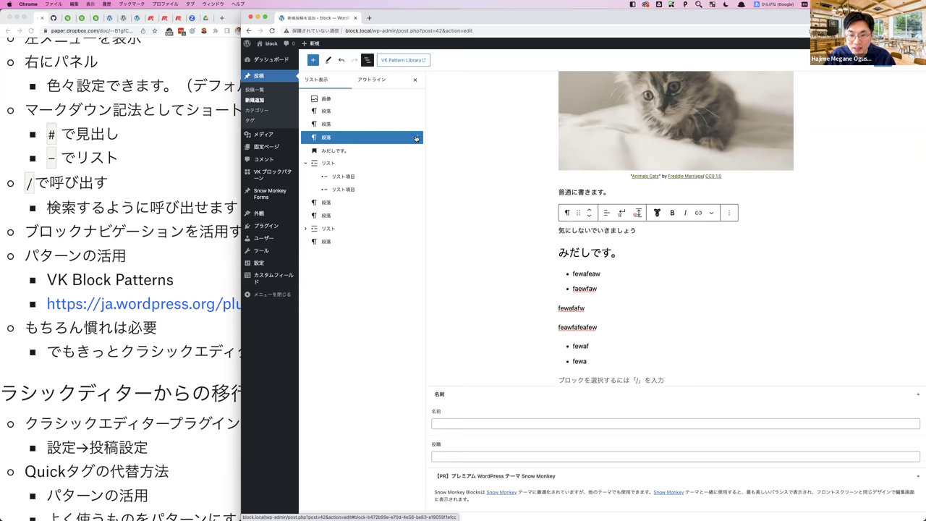
left_click(417, 138)
left_click(427, 156)
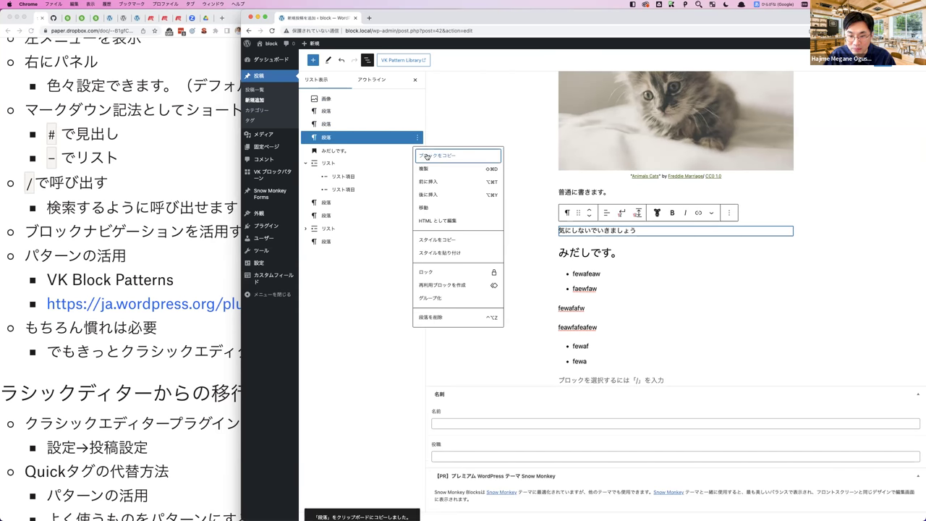
left_click(416, 138)
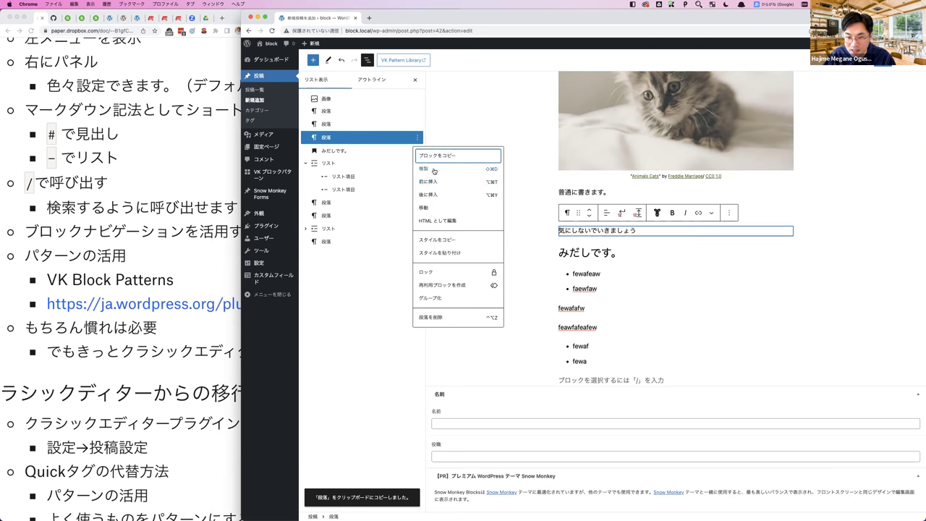
left_click(435, 169)
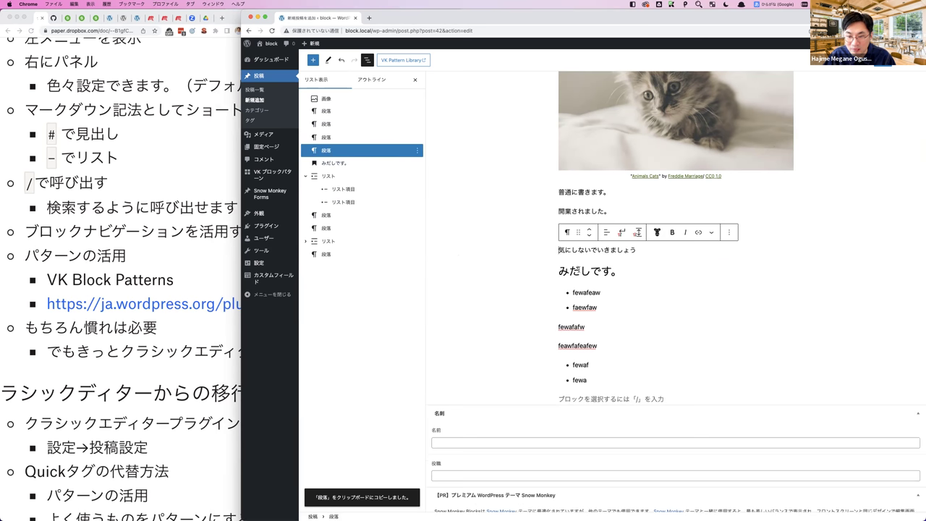
Step: Duplicate the kitten image block at the start of the post
left_click(417, 99)
left_click(397, 98)
left_click(417, 99)
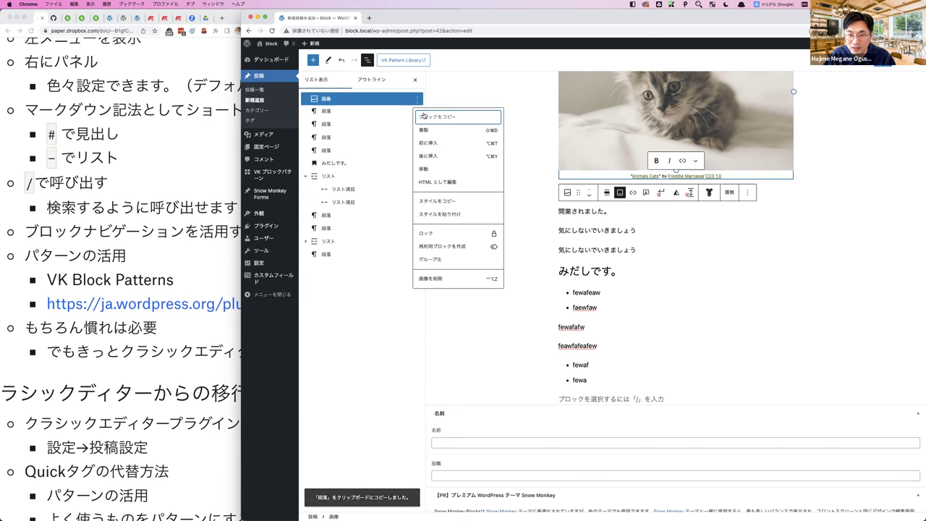
left_click(424, 130)
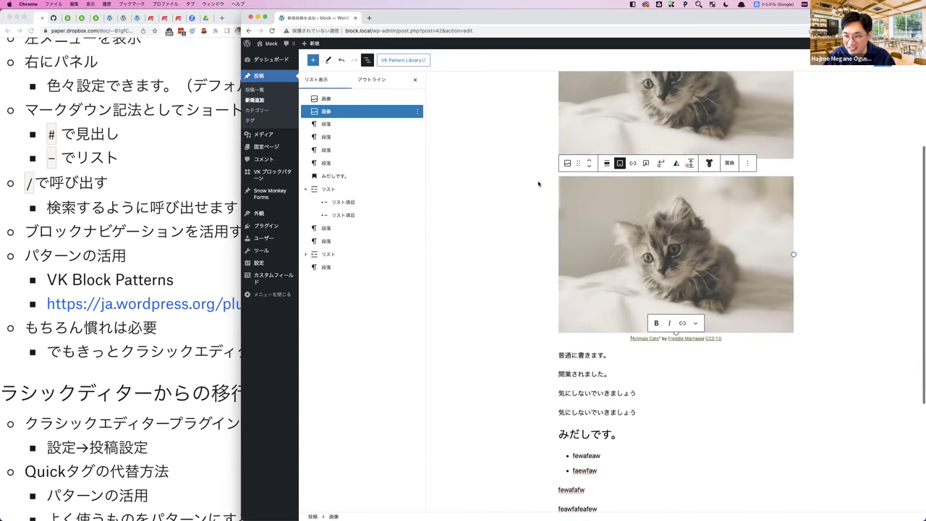
Step: Move the duplicated kitten image down three places, between the two "気にしないでいきましょう" paragraphs
scroll(538, 184, "up", 3)
scroll(550, 185, "down", 3)
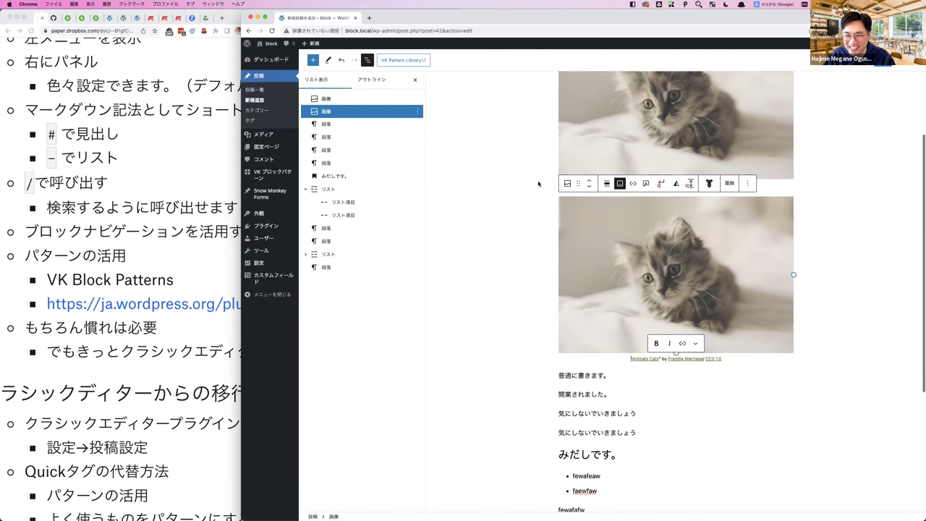
left_click(590, 188)
left_click(590, 188)
left_click(590, 189)
left_click(512, 272)
left_click(596, 270)
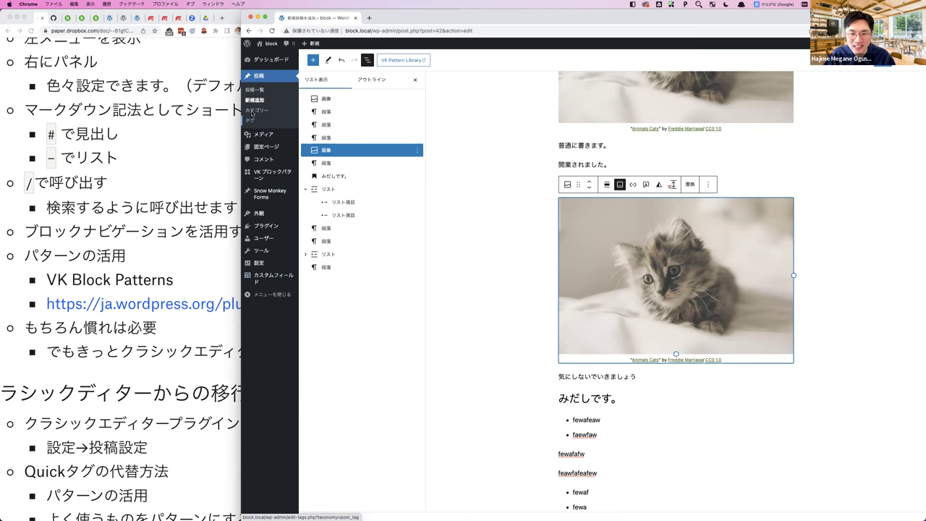
Step: Group the paragraphs "開業されました。" and "気にしないでいきましょう" with the kitten image below them into one group block
left_click(352, 124, "shift")
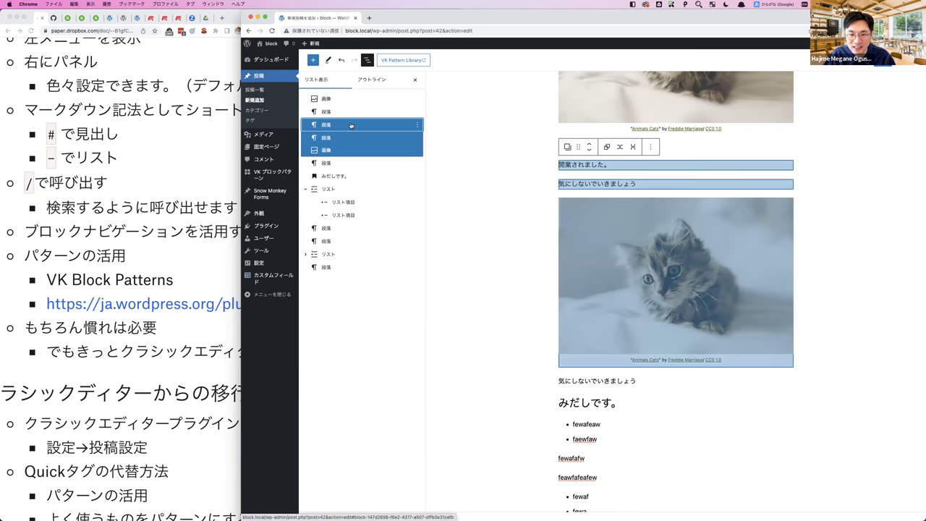
left_click(418, 126)
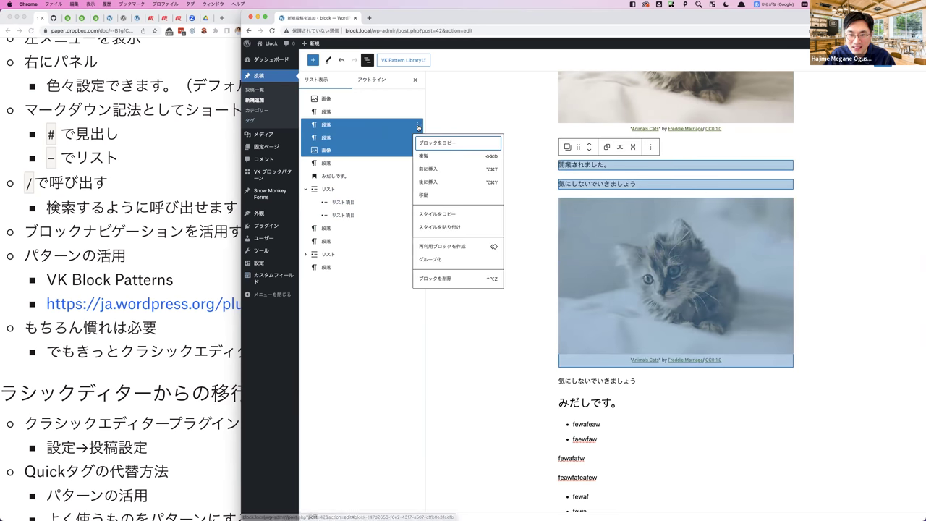
left_click(430, 259)
left_click(306, 124)
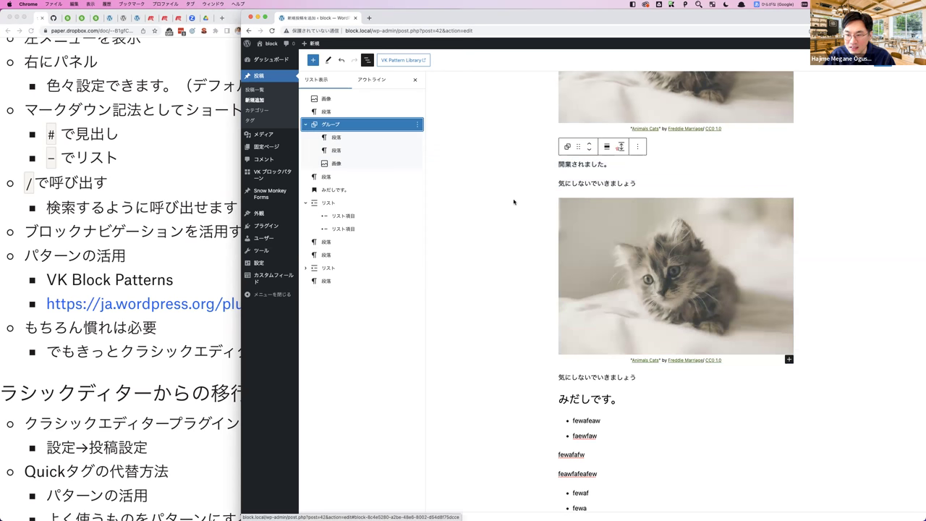
Step: Set the new group's background to the theme colour サブ2 (F6F6F6) in its block style settings
left_click(387, 137)
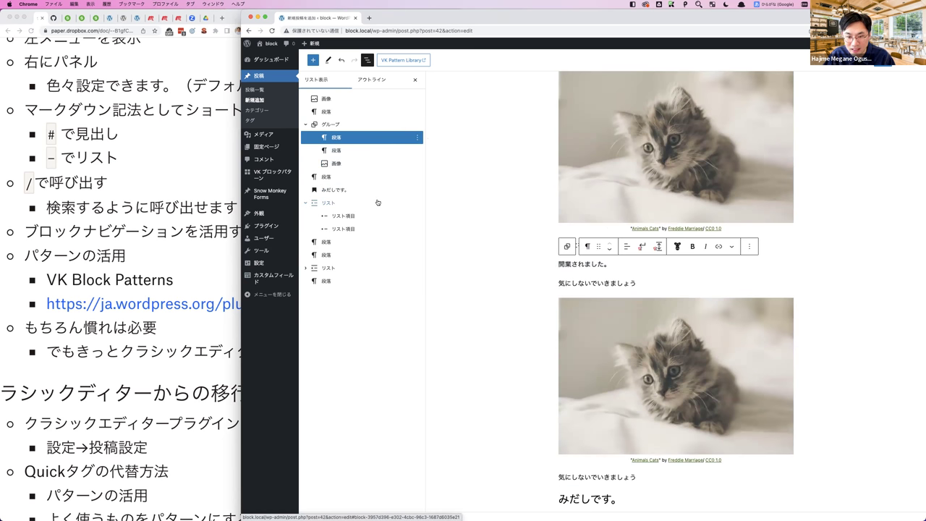
left_click(393, 127)
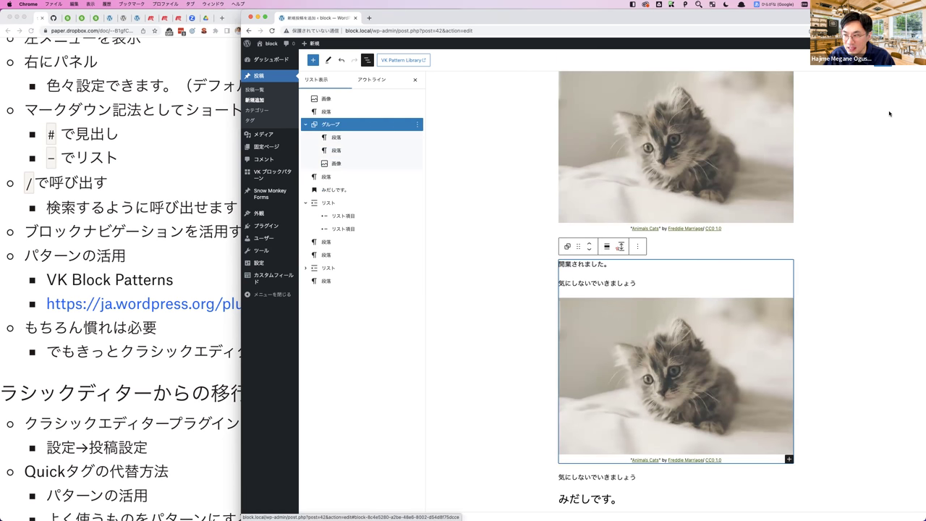
left_click(902, 64)
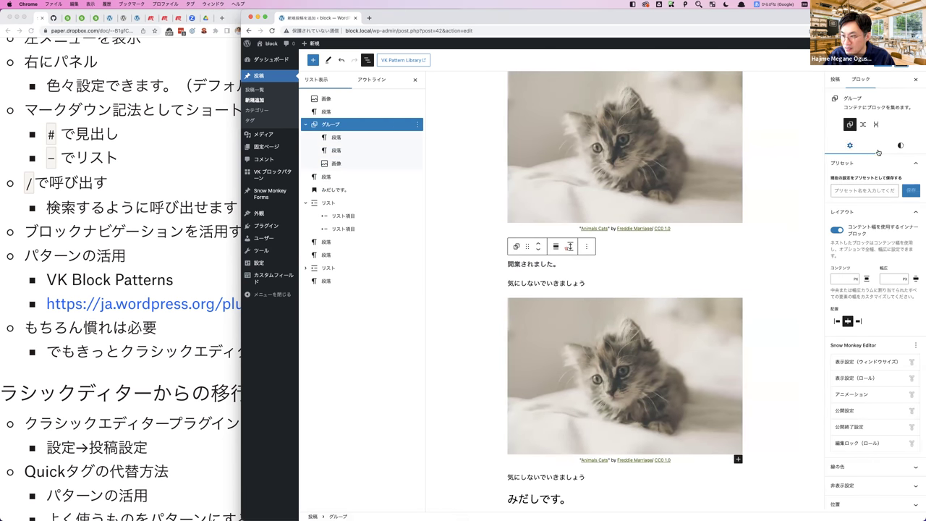
left_click(900, 146)
left_click(851, 361)
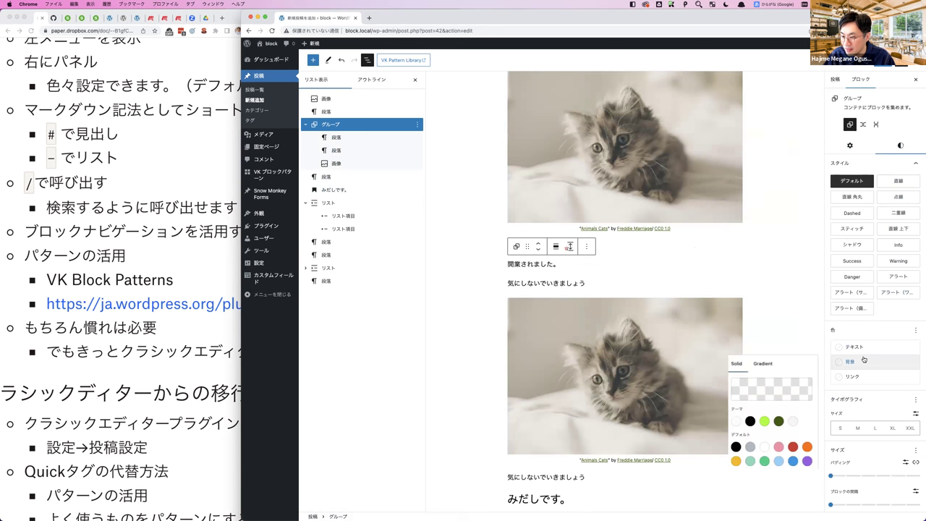
left_click(792, 423)
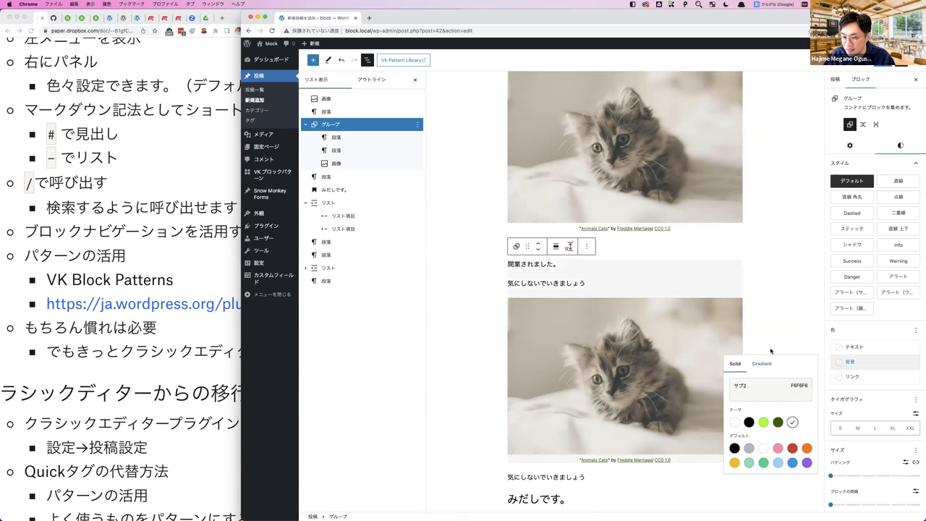
Step: Set the group's alignment to full width (全幅)
left_click(554, 247)
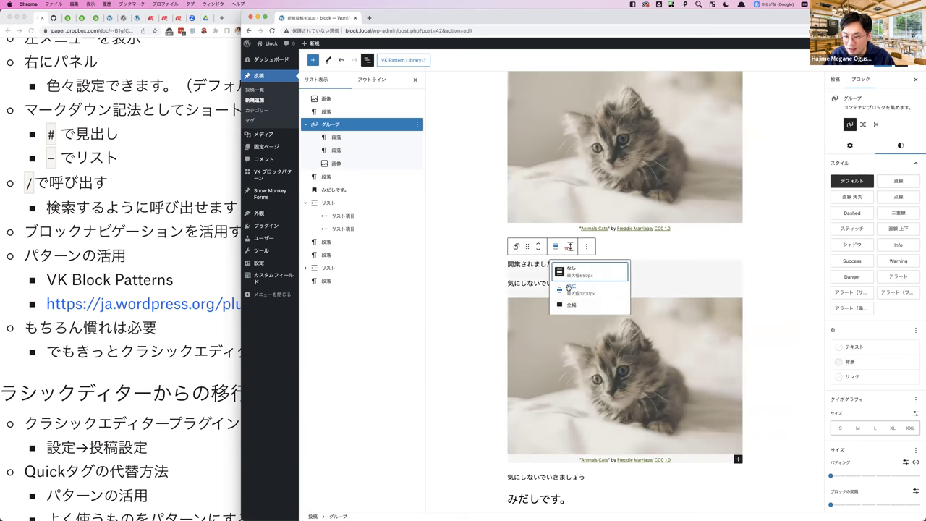
left_click(571, 304)
scroll(582, 326, "down", 2)
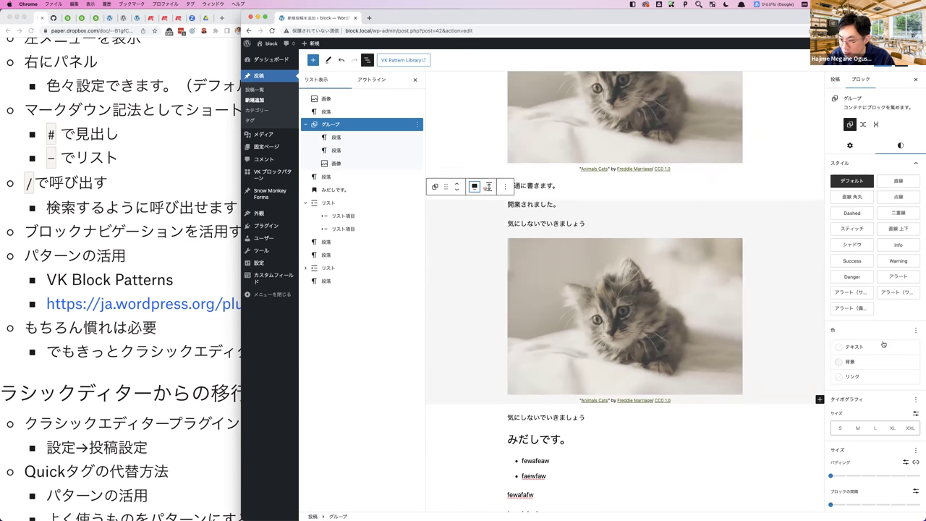
Step: Change the full-width group's background to a custom darker gray, BBBBBB
left_click(850, 362)
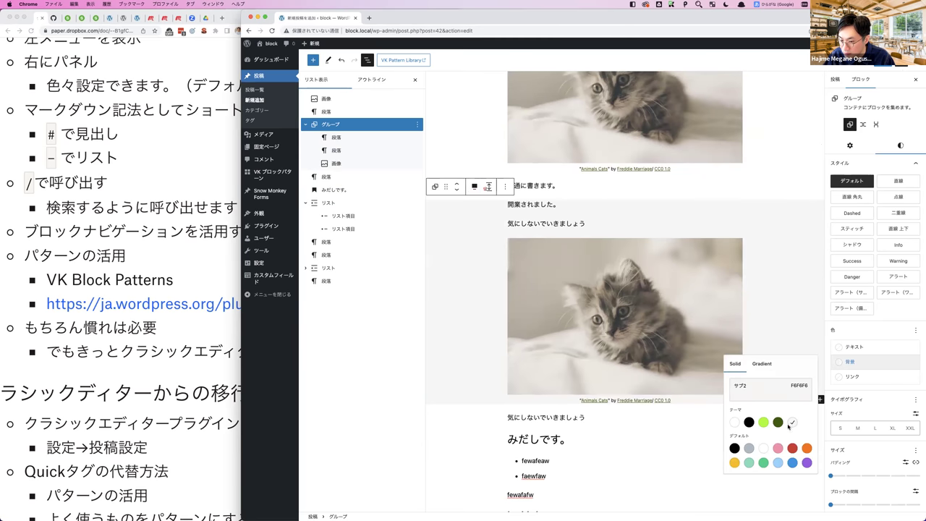
left_click(782, 386)
left_click_drag(666, 394, 634, 402)
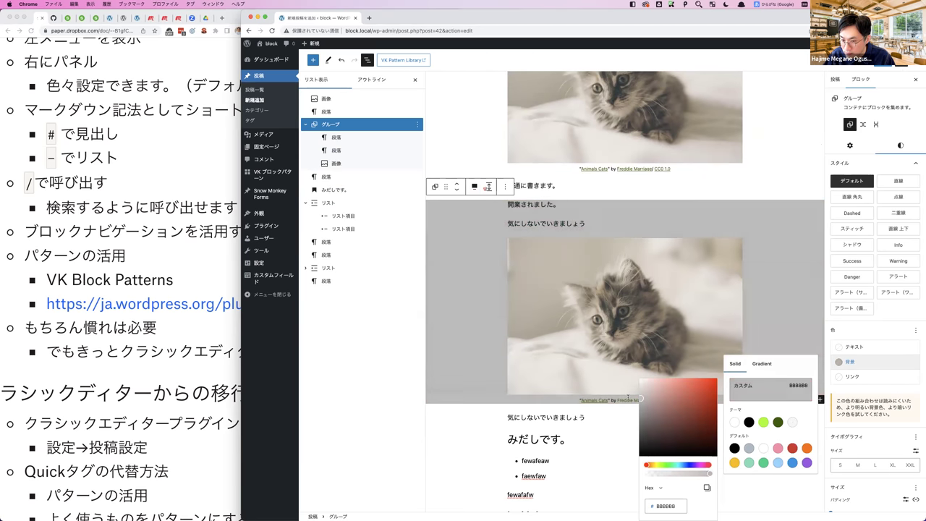
left_click(481, 433)
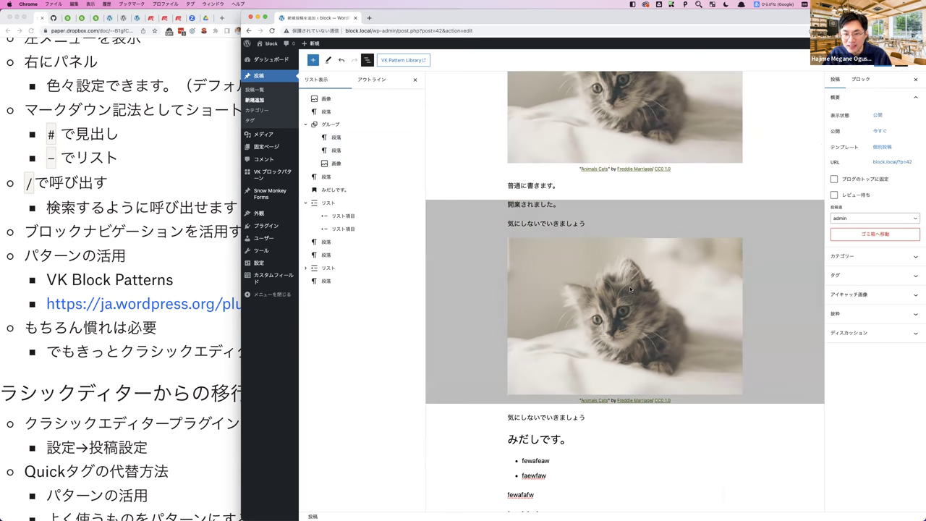
Step: Increase the gray group's padding in its size settings to preset 2
left_click(810, 237)
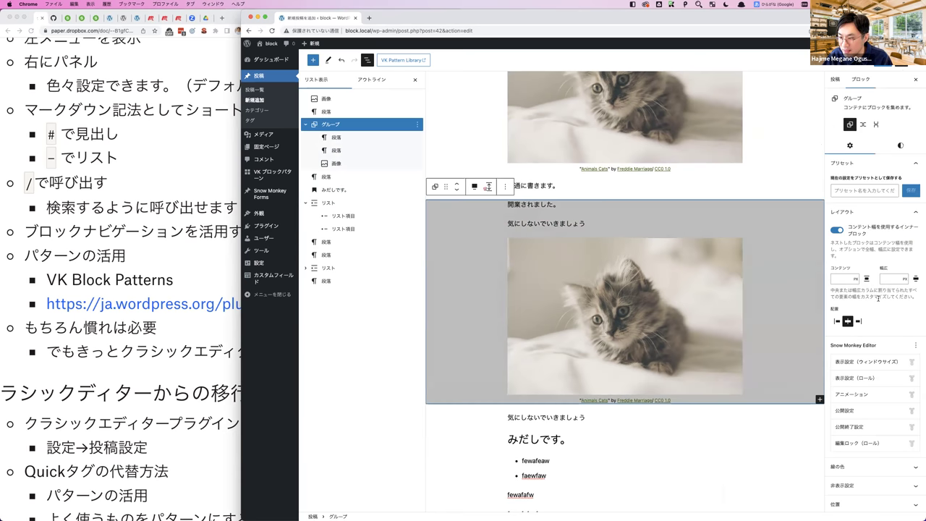
scroll(877, 298, "down", 1)
left_click(900, 144)
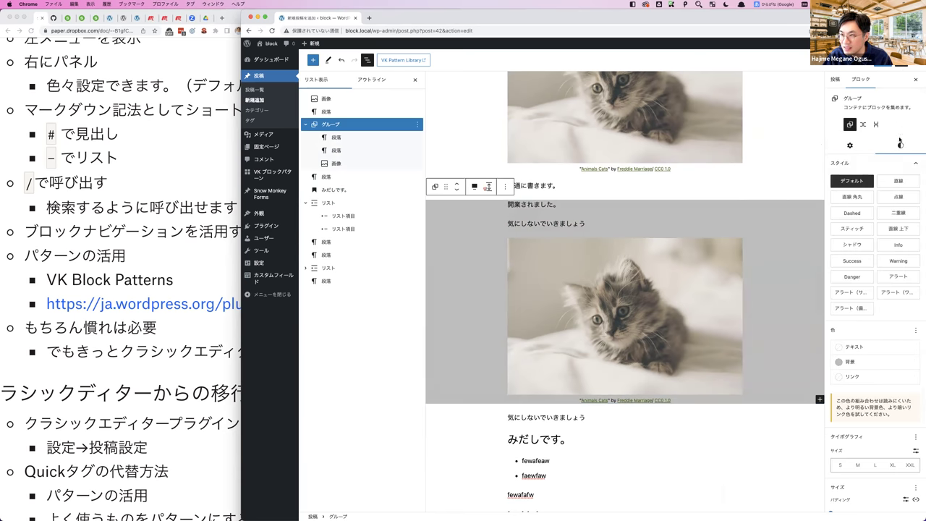
scroll(876, 304, "down", 2)
scroll(854, 391, "up", 2)
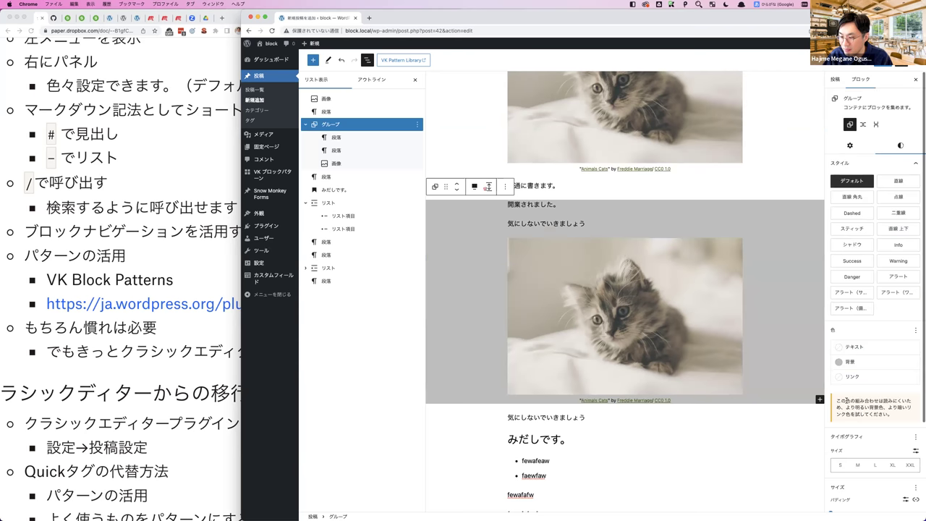
scroll(851, 427, "down", 3)
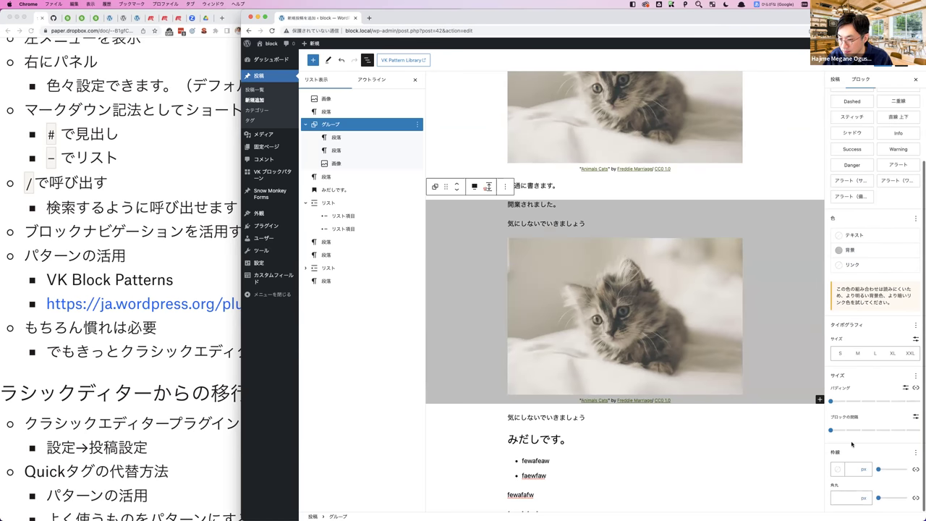
left_click_drag(830, 401, 854, 401)
left_click(766, 471)
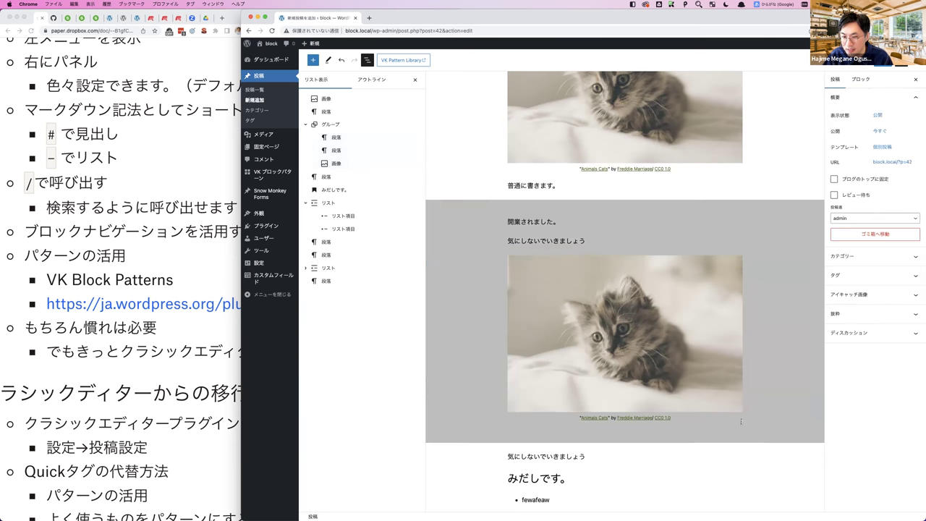
Step: Duplicate the gray group block with its two paragraphs and kitten image
scroll(737, 347, "down", 1)
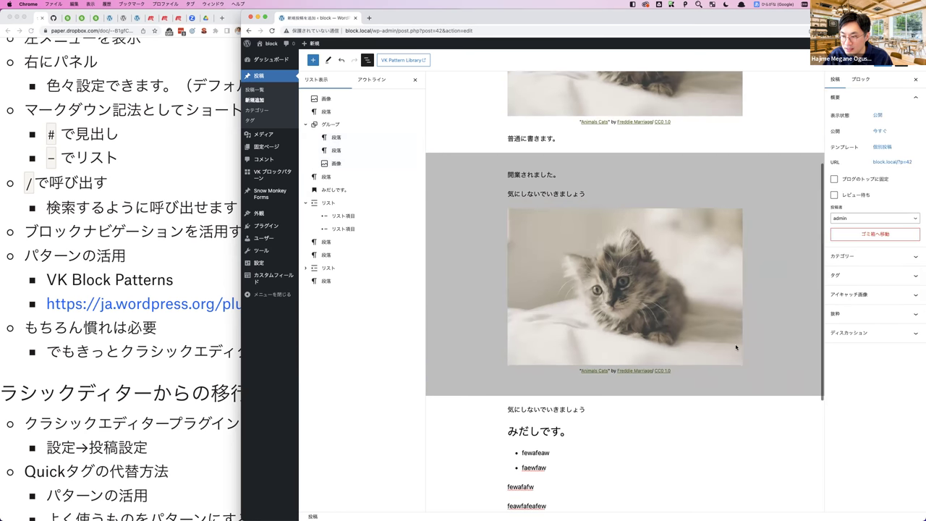
left_click(779, 383)
left_click(417, 125)
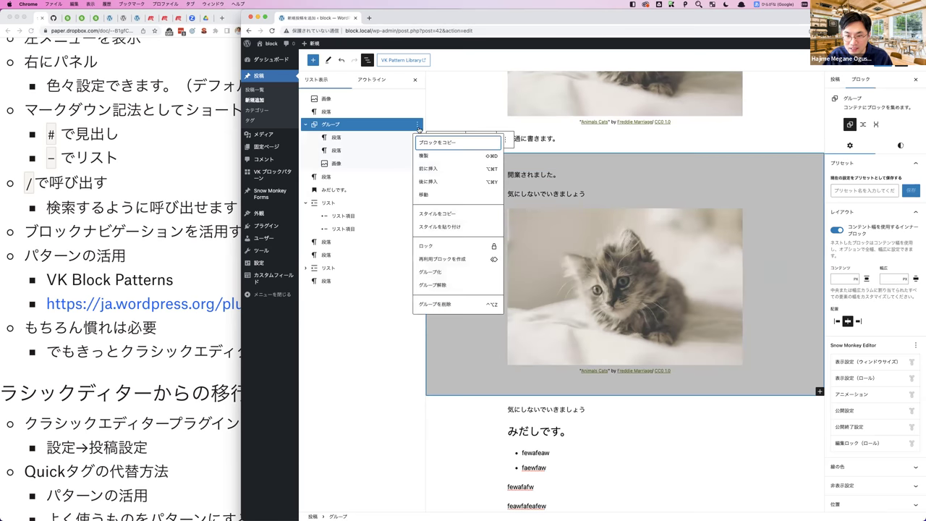
left_click(426, 156)
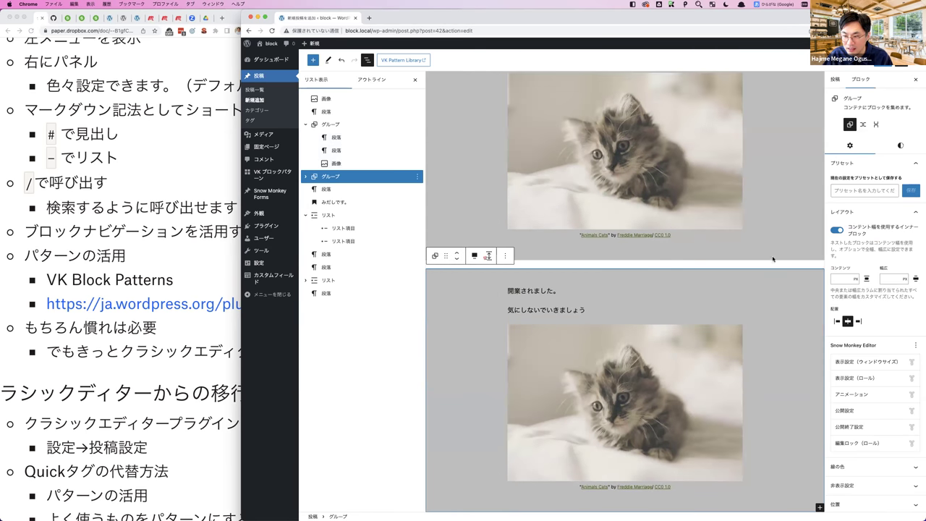
Step: Add the margin (マージン) control to the first gray group's size settings
scroll(775, 244, "up", 2)
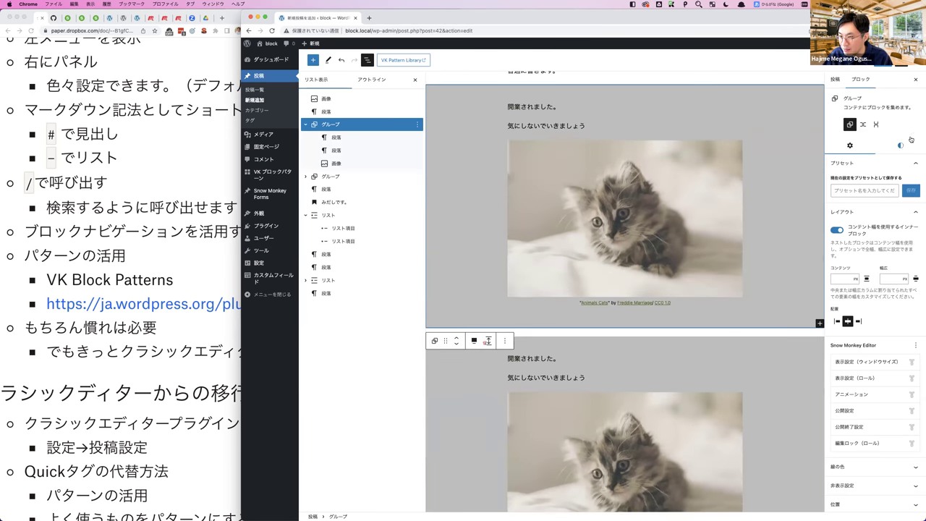
left_click(900, 145)
scroll(869, 325, "down", 3)
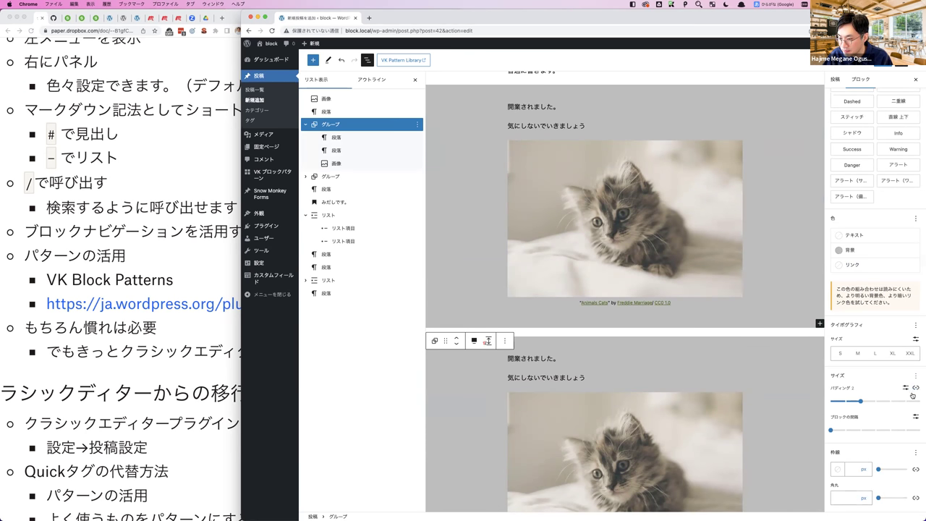
left_click(915, 377)
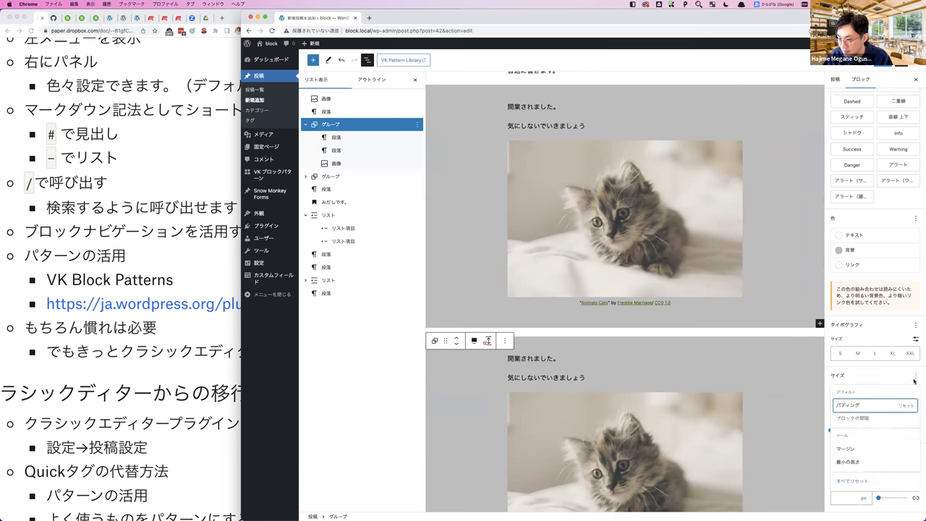
left_click(859, 449)
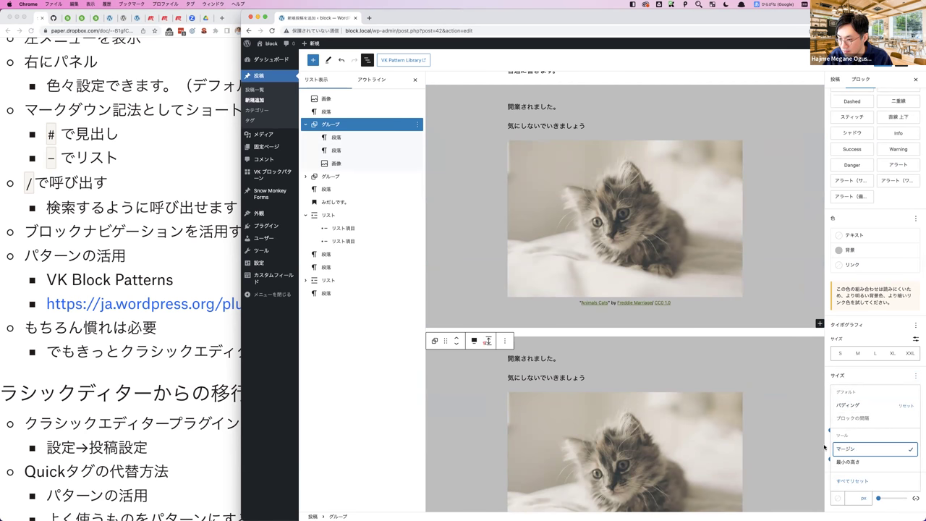
left_click(830, 448)
Step: Unlink the first group's margin sides and increase only its bottom margin to widen the gap before the second group
scroll(832, 441, "down", 2)
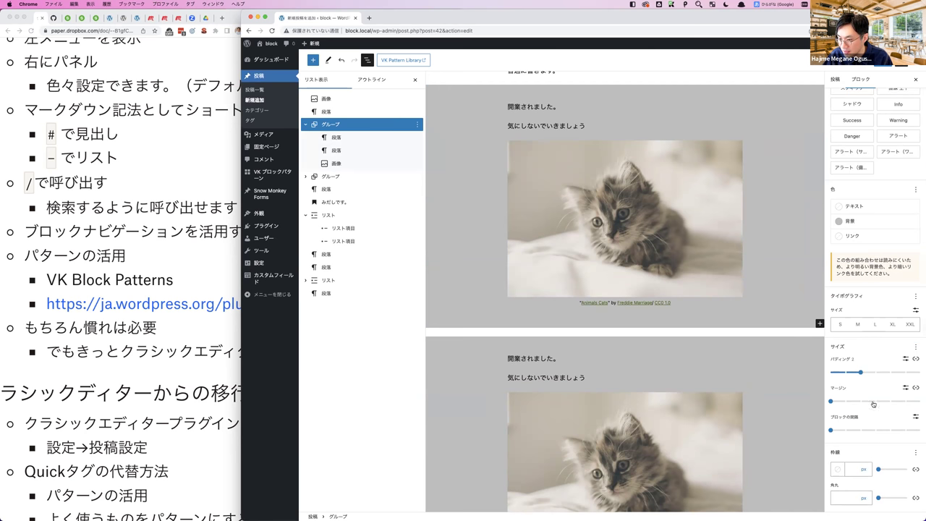
left_click(913, 390)
scroll(868, 422, "down", 1)
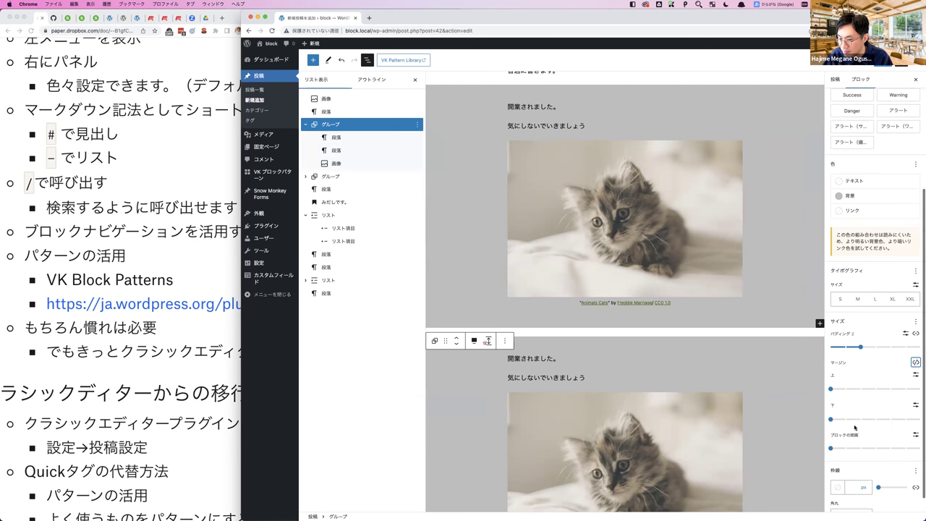
left_click_drag(832, 420, 905, 420)
left_click(759, 353)
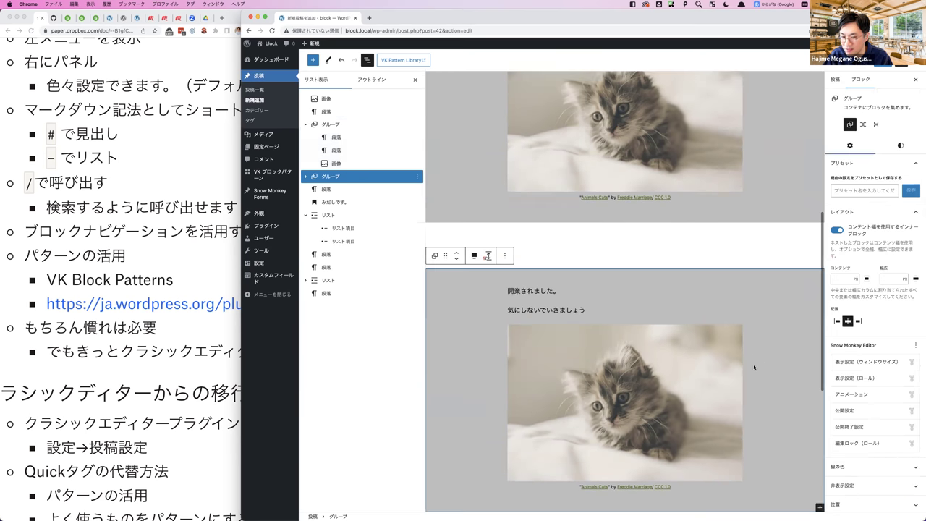
scroll(754, 368, "up", 3)
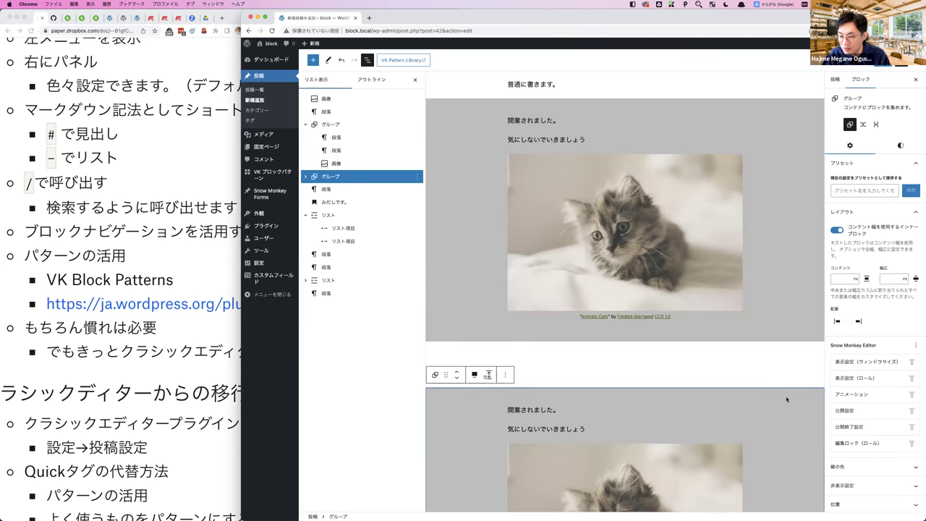
left_click(788, 310)
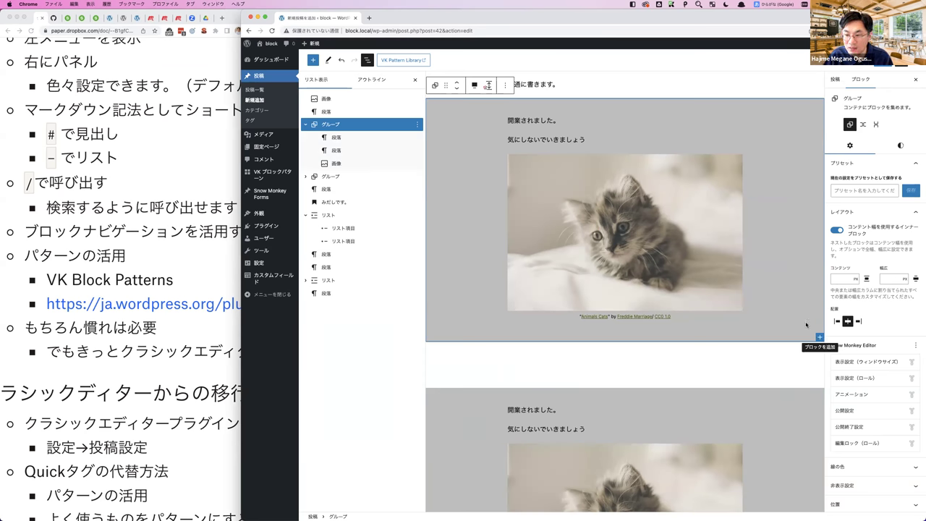
scroll(773, 307, "up", 2)
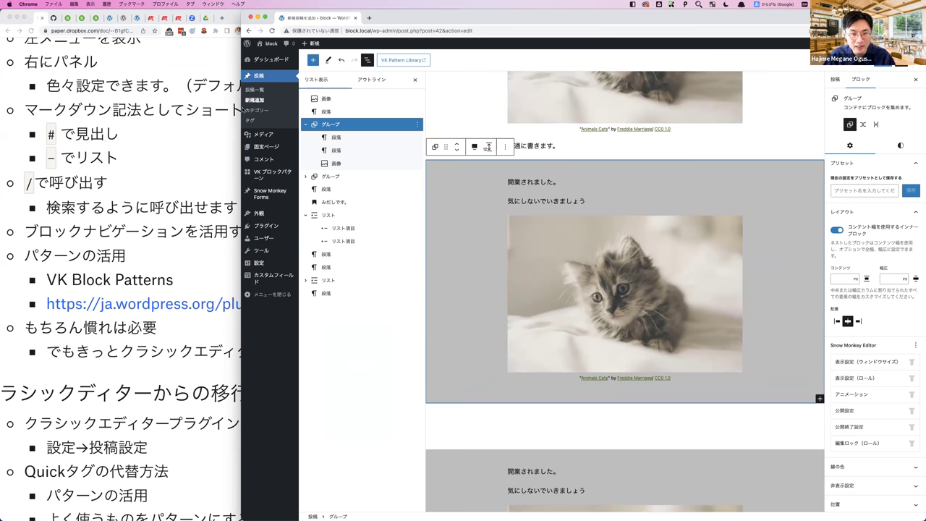
Step: Switch to the Dropbox Paper notes, maximize their window, and enlarge the section on using patterns and classic editor migration tips
left_click(132, 189)
scroll(127, 202, "down", 3)
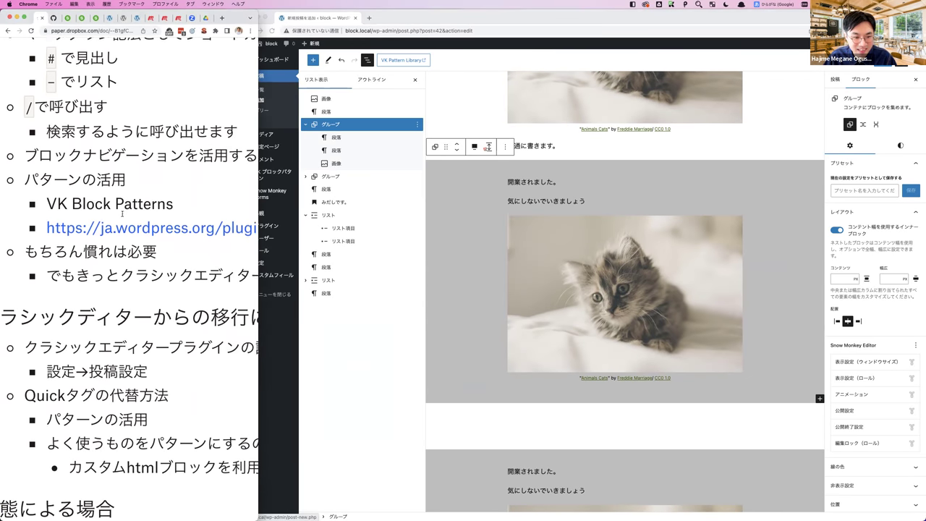
scroll(122, 214, "down", 1)
scroll(134, 154, "right", 1)
scroll(135, 155, "left", 1)
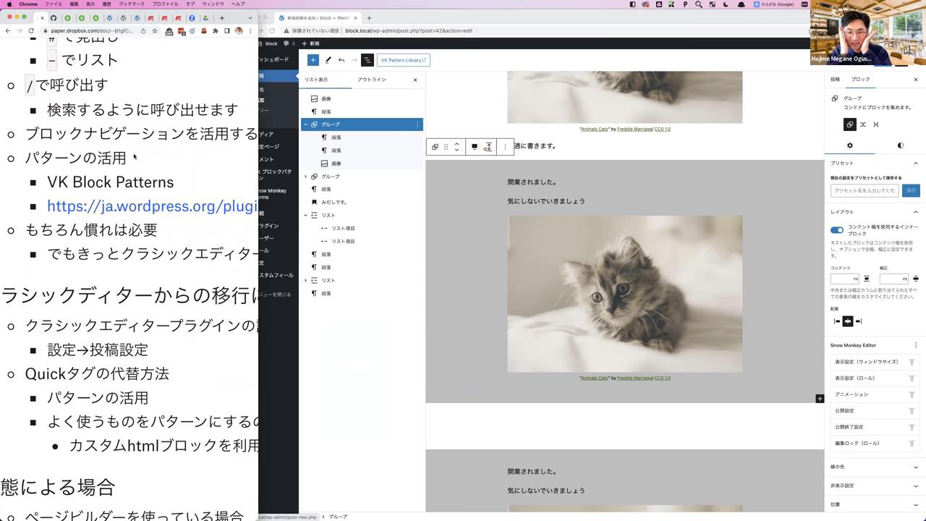
key("ctrl+alt+Return")
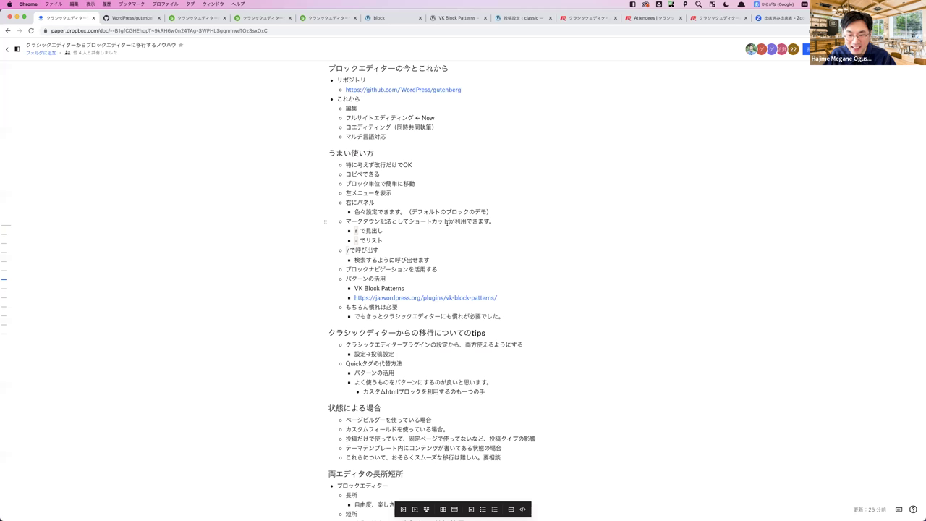
scroll(435, 269, "up", 5, "ctrl")
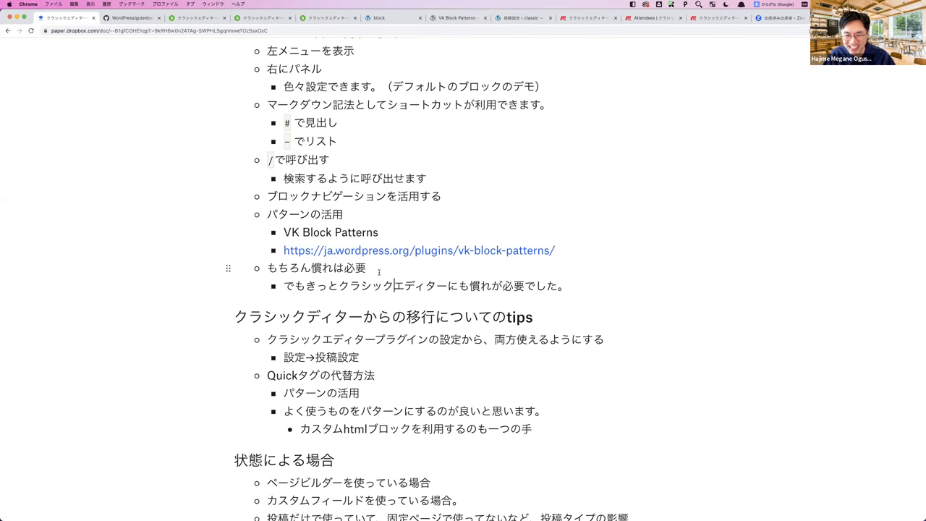
Step: Move the パターンの活用 bullet with its VK Block Patterns link out of the block editor notes into the 状態による場合 list
left_click_drag(378, 272, 311, 269)
left_click(312, 269)
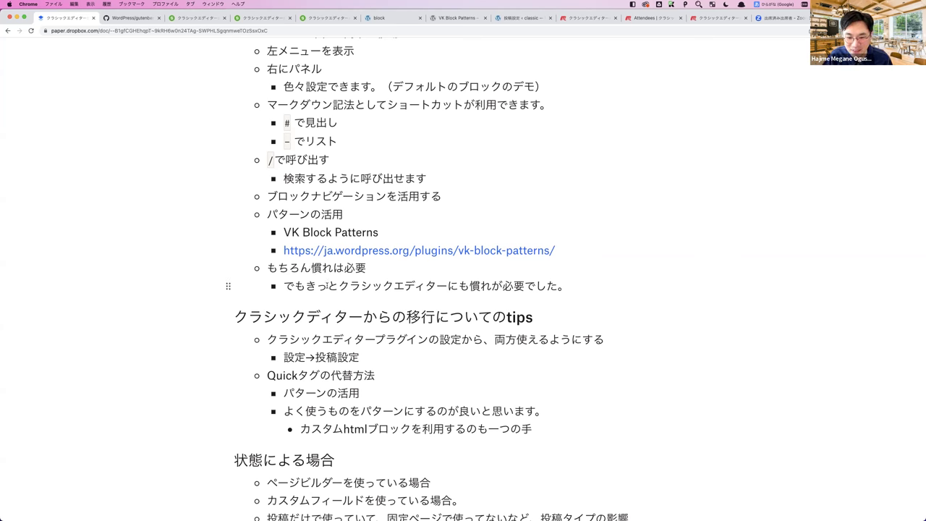
scroll(312, 268, "down", 5)
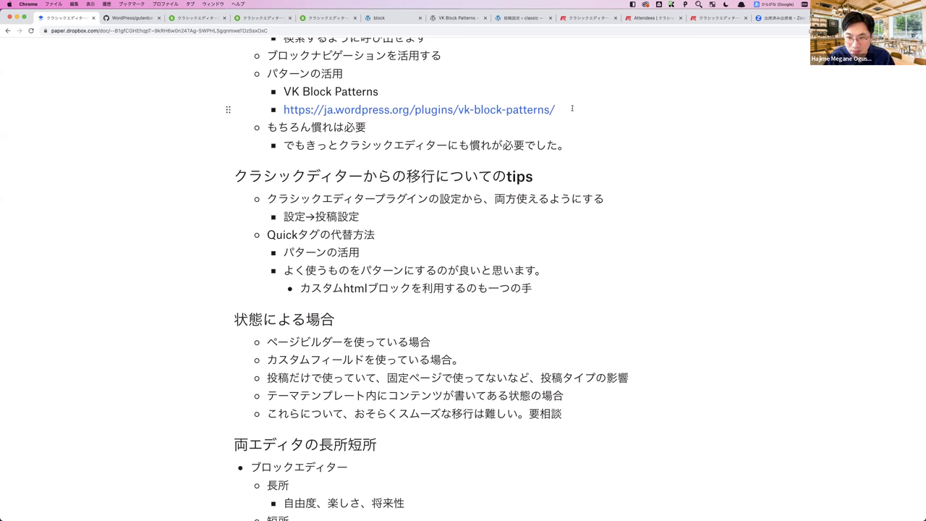
left_click_drag(554, 109, 289, 73)
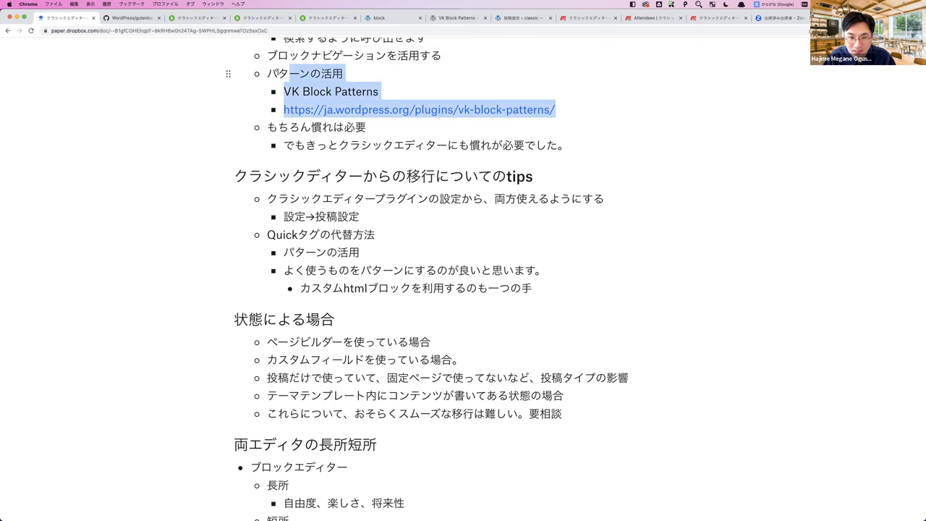
left_click_drag(228, 73, 275, 269)
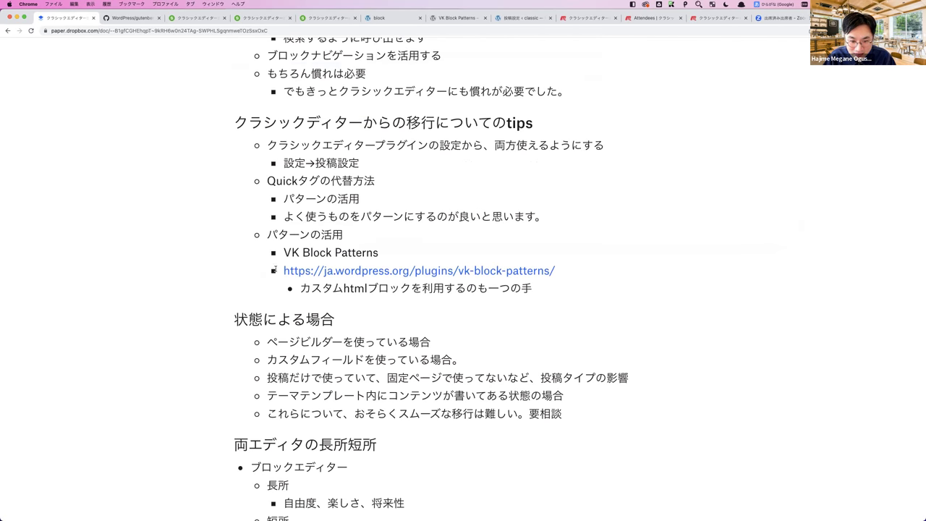
left_click_drag(227, 234, 233, 352)
scroll(228, 196, "up", 1)
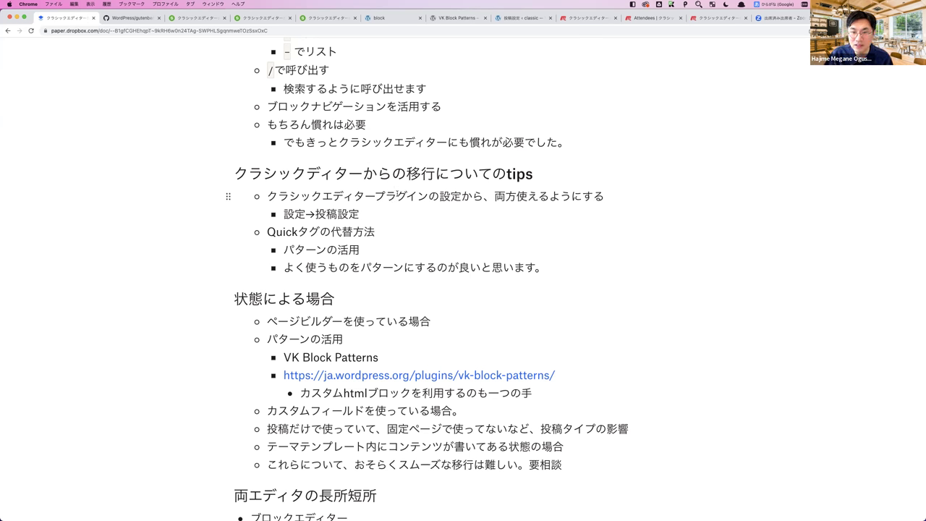
Step: Switch to the classic WordPress site's admin and open the Hello world! post in the old editor
left_click(520, 17)
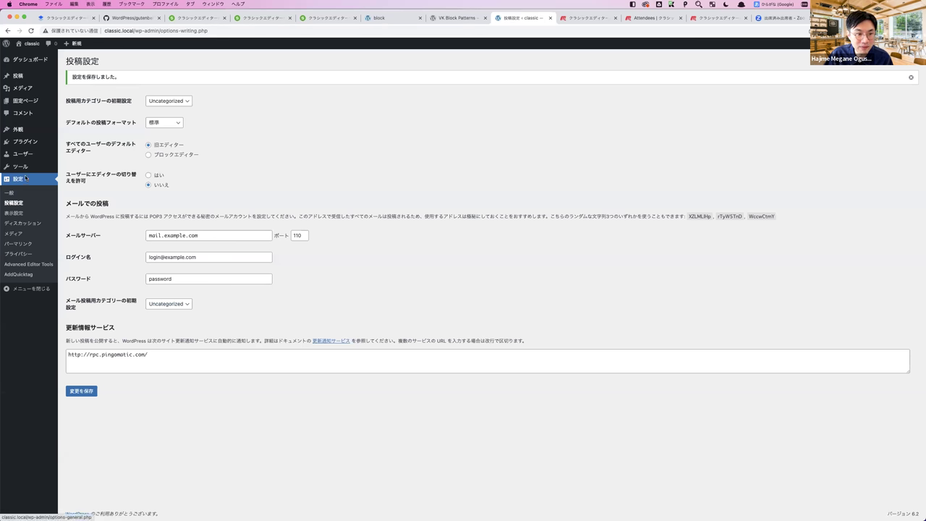
left_click(18, 76)
left_click(87, 124)
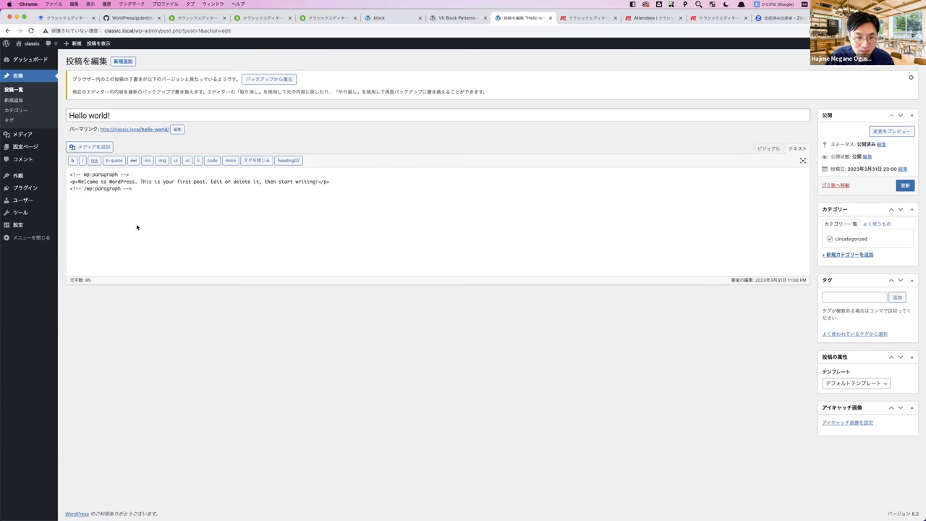
Step: Open the writing settings (投稿設定) and enlarge the default editor and editor-switching options
left_click(31, 225)
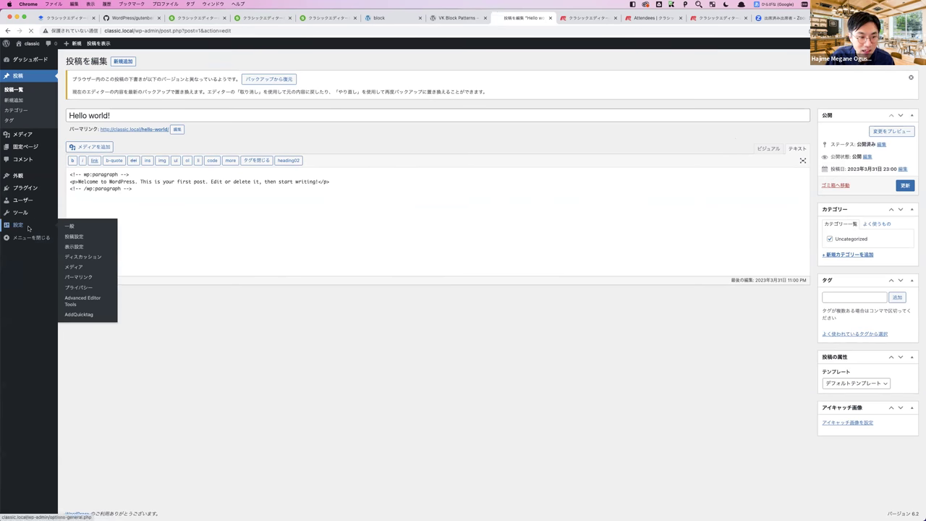
left_click(18, 214)
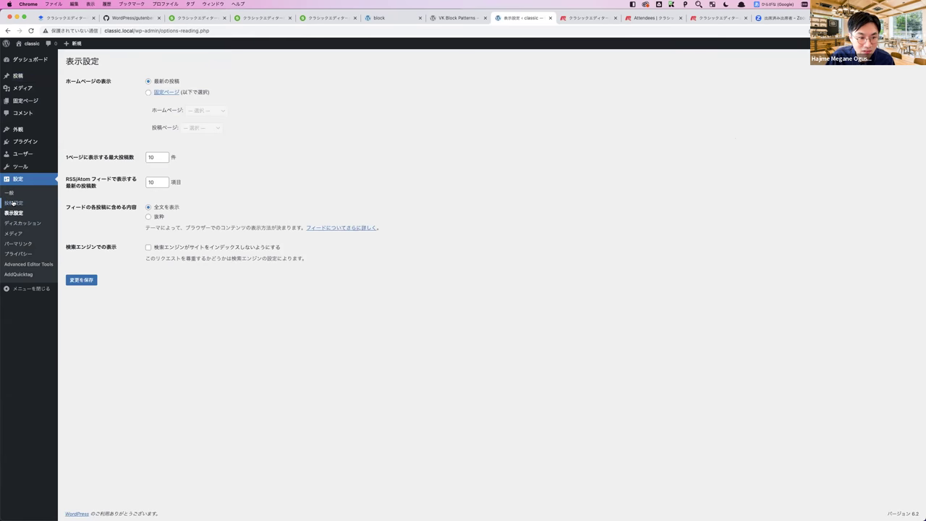
left_click(14, 204)
scroll(14, 203, "up", 3)
scroll(346, 145, "up", 5)
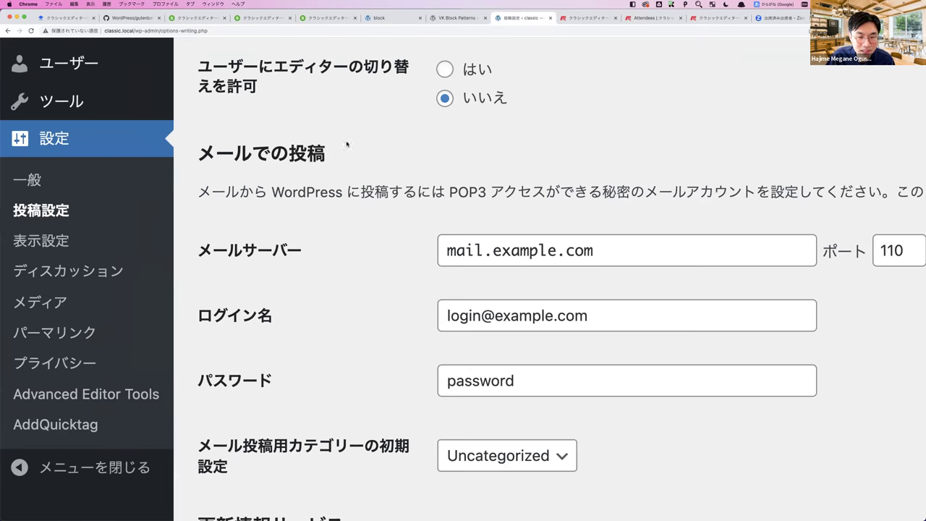
scroll(346, 144, "down", 3)
scroll(344, 145, "down", 5)
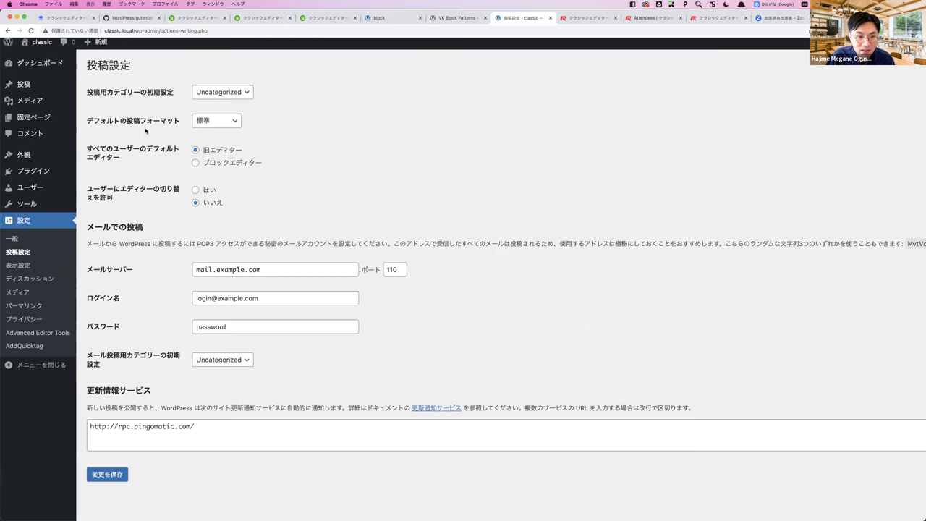
scroll(240, 182, "up", 8)
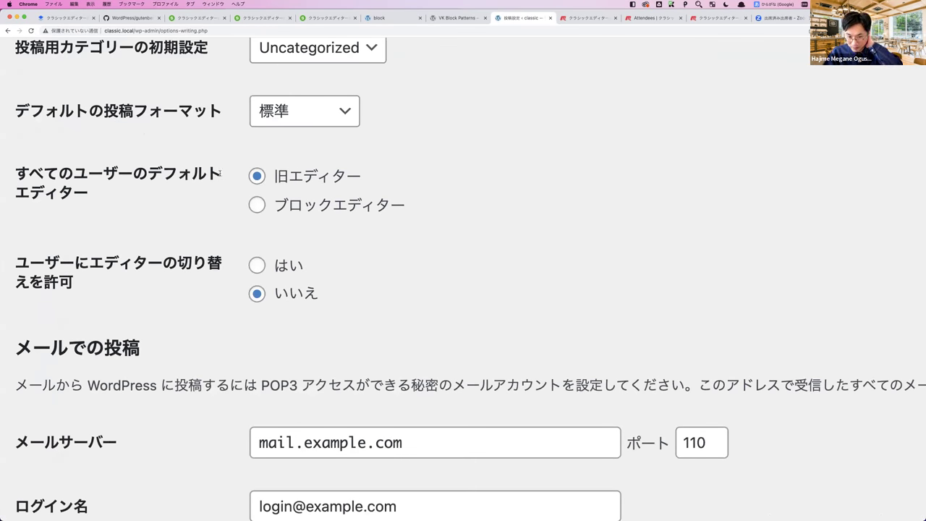
scroll(220, 172, "down", 4)
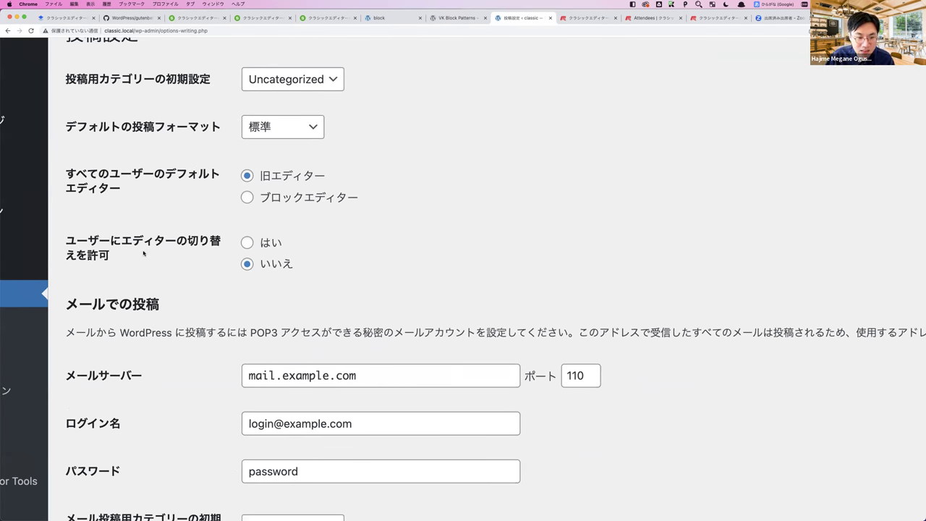
Step: Allow users to switch editors by setting ユーザーにエディターの切り替えを許可 to はい, and save the settings
left_click(247, 243)
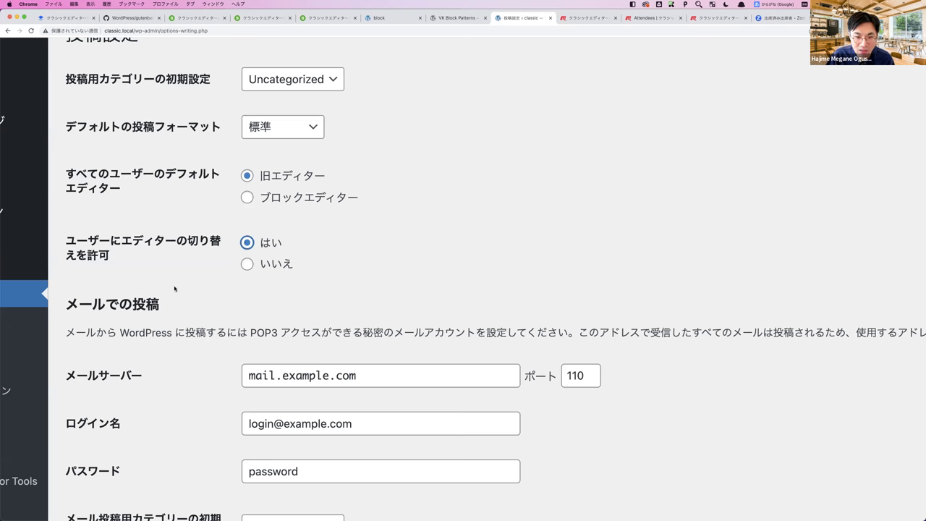
key("super+minus")
key("super+minus")
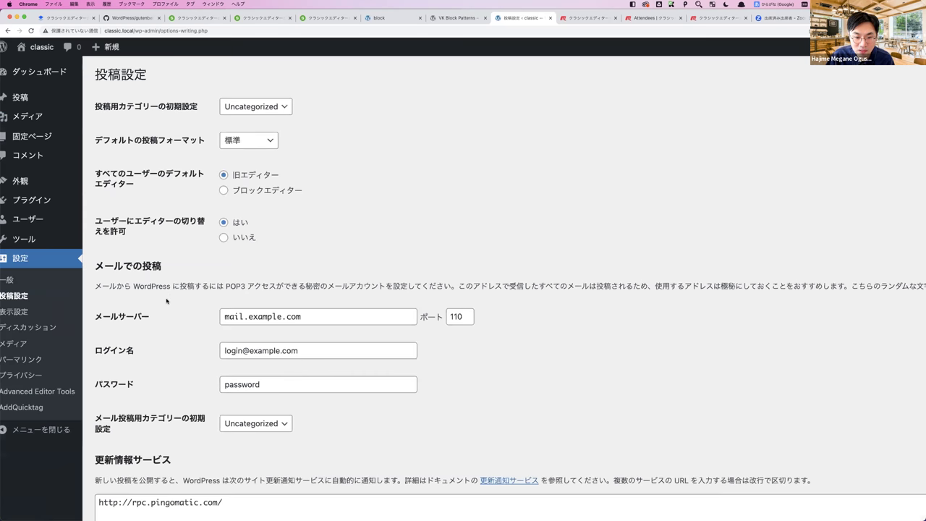
key("super+minus")
key("super+minus")
left_click(83, 369)
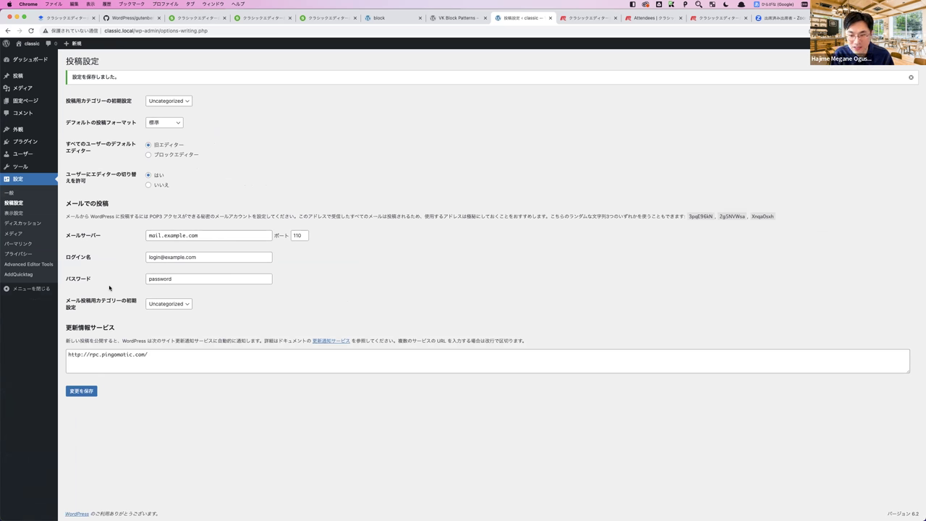
Step: Open the posts list and enlarge the Hello world! row to show its block editor and old editor links
left_click(27, 77)
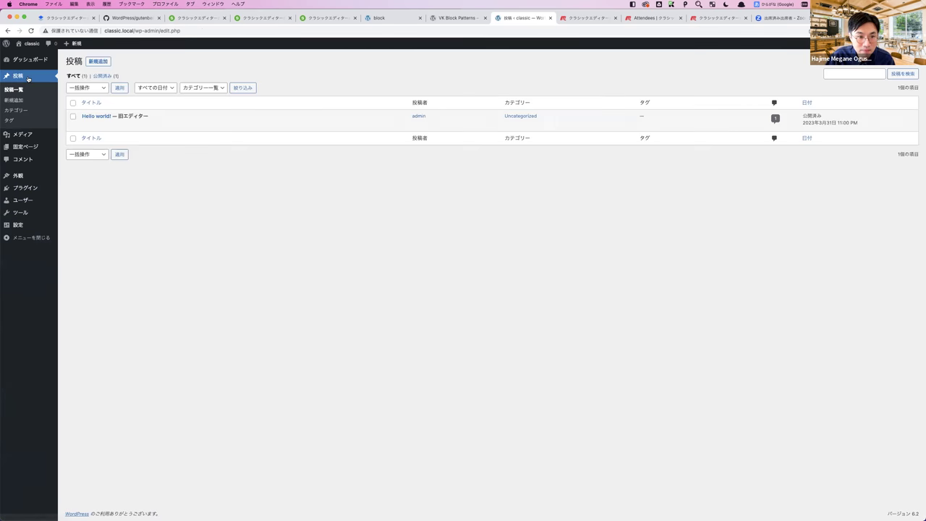
scroll(55, 103, "up", 5)
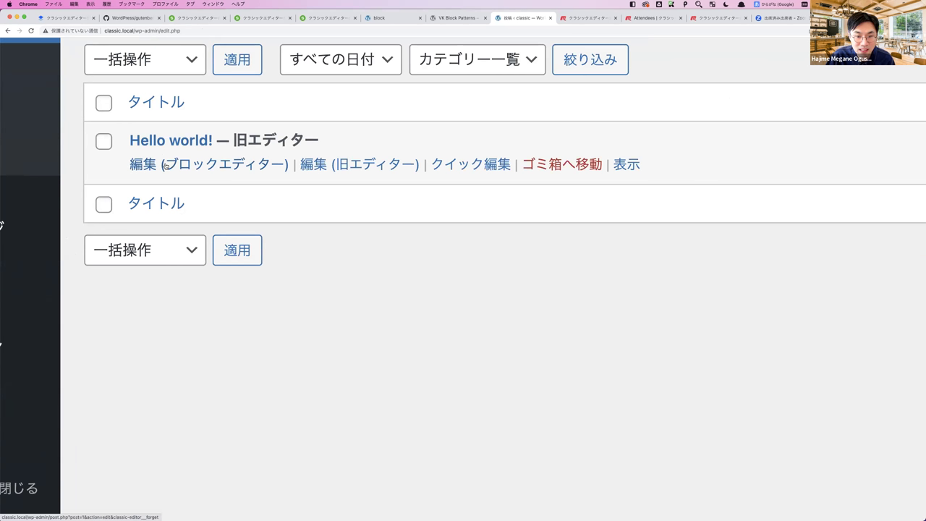
Step: Open the Hello world! post in the block editor, go back to the post list, and open it in the classic editor
left_click(246, 166)
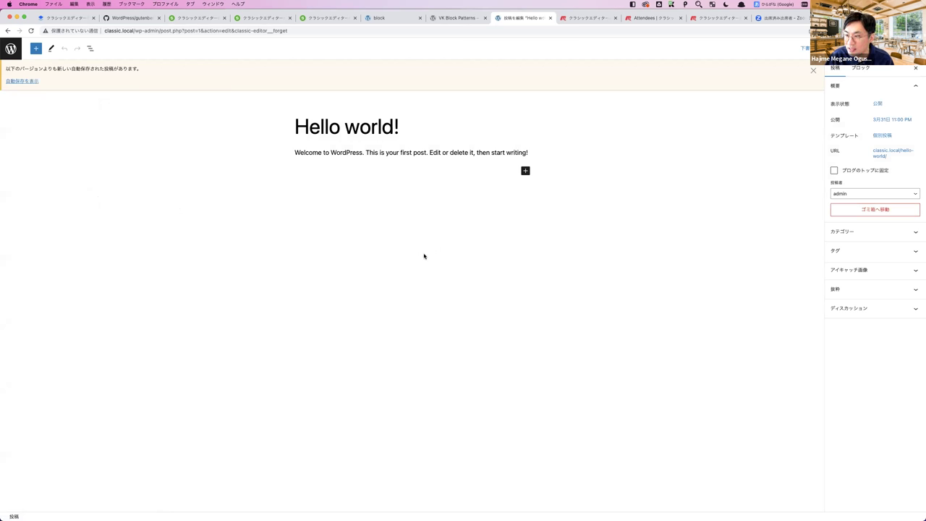
key("super+bracketleft")
left_click(340, 163)
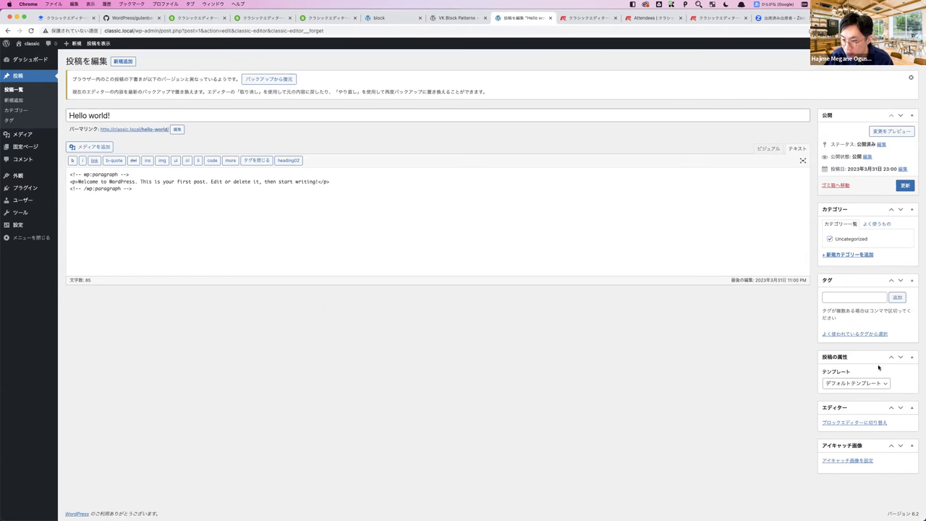
Step: Switch the Hello world! post from the classic editor to the block editor and return to the classic editor
scroll(879, 373, "up", 5)
scroll(882, 375, "up", 5)
scroll(794, 498, "down", 2)
left_click(843, 453)
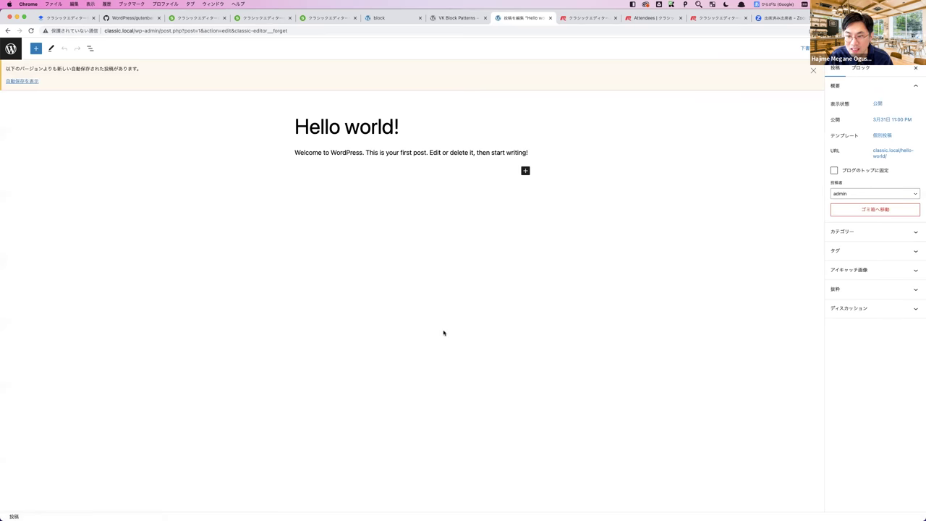
scroll(444, 333, "left", 5)
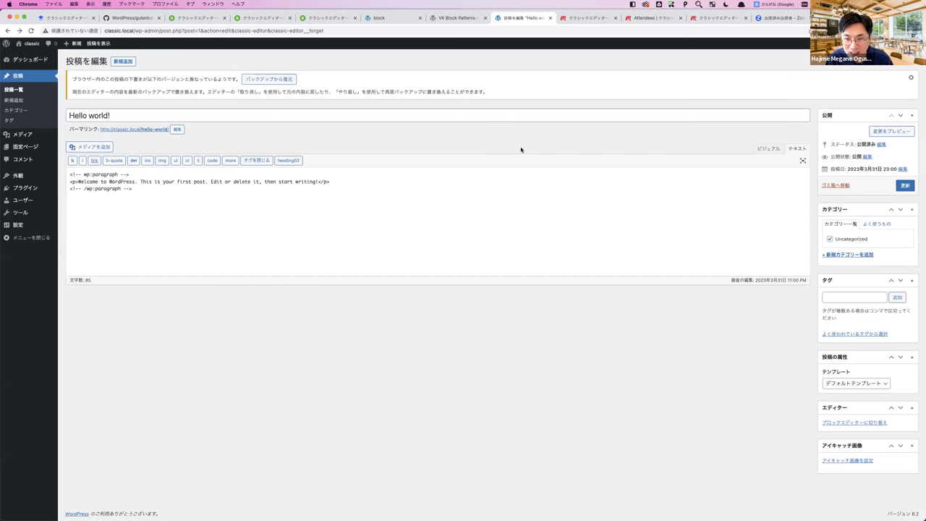
Step: Delete the entire body markup of the Hello world! post
left_click(311, 191)
key("super+a")
key("BackSpace")
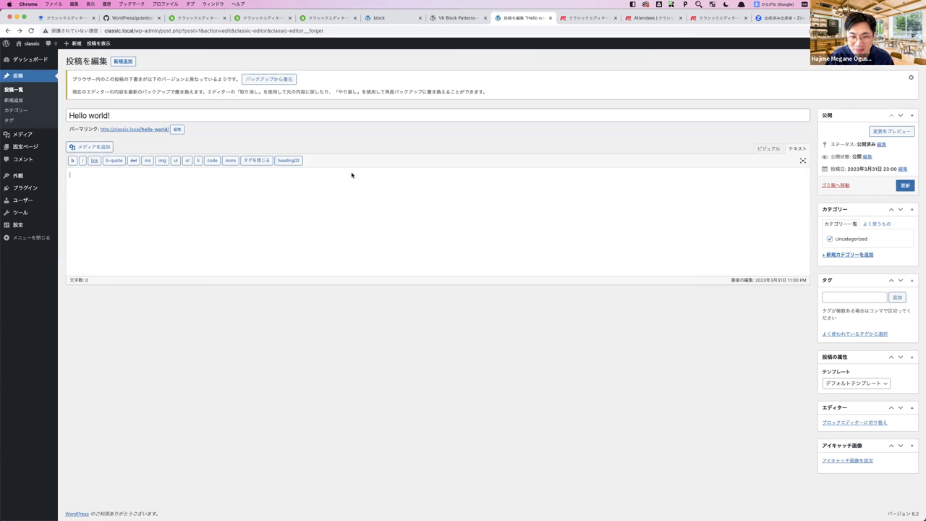
Step: Insert a heading02 quicktag heading with the text "みだしです。" and add its closing tag
left_click(295, 160)
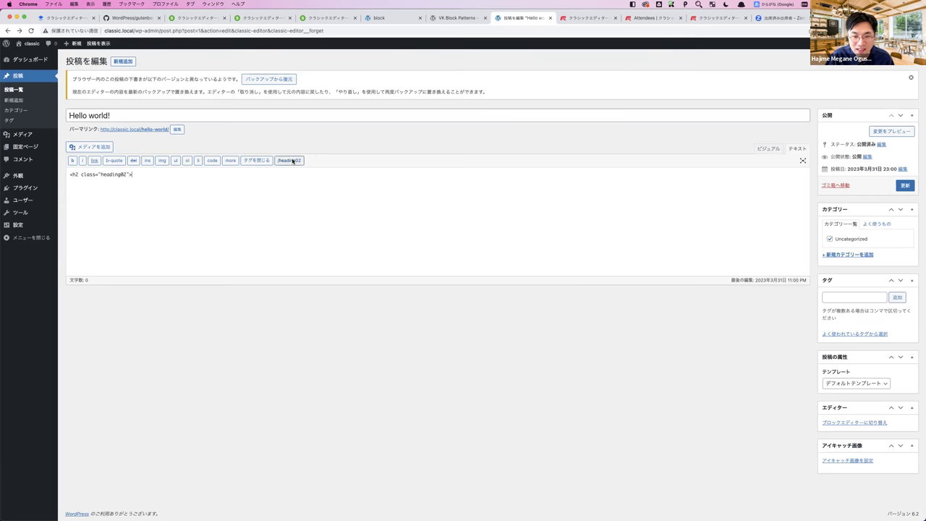
scroll(150, 186, "up", 5)
scroll(153, 187, "down", 5)
scroll(217, 170, "left", 2)
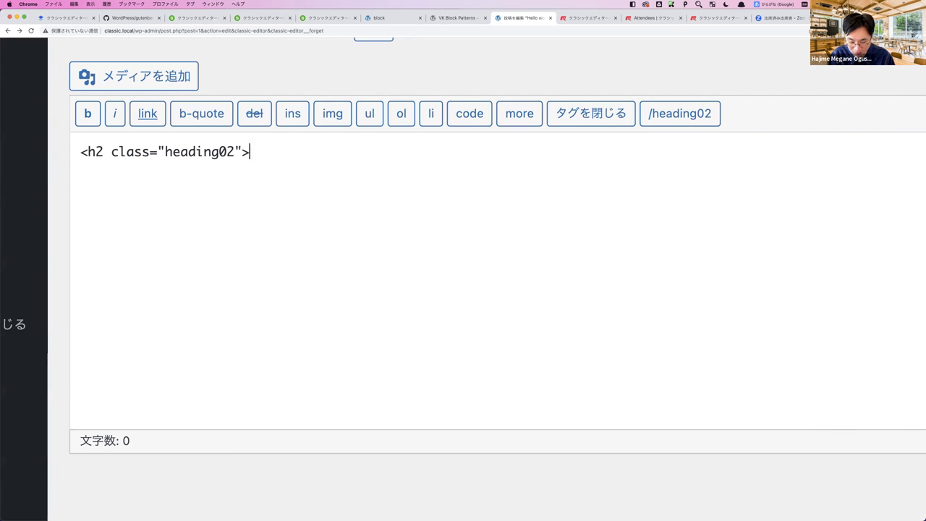
type("みだしです。")
key("Return")
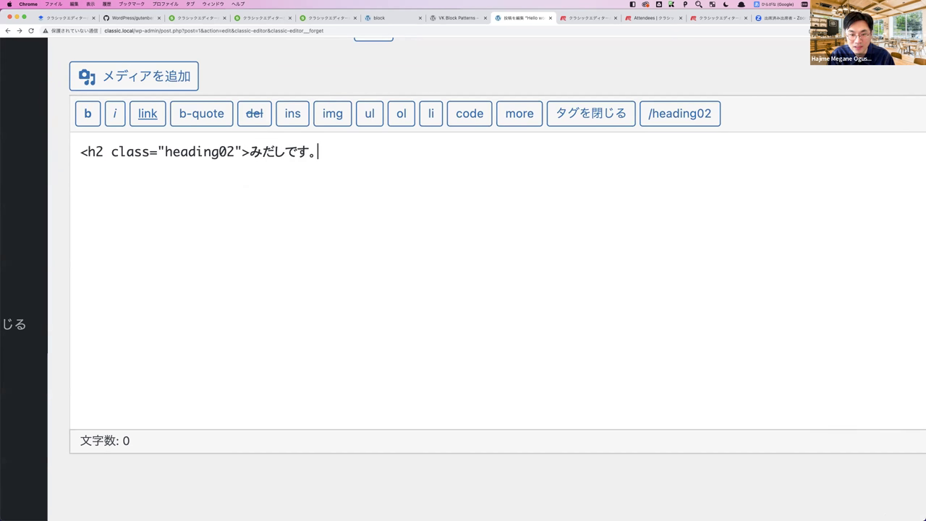
left_click(669, 119)
scroll(353, 183, "down", 3)
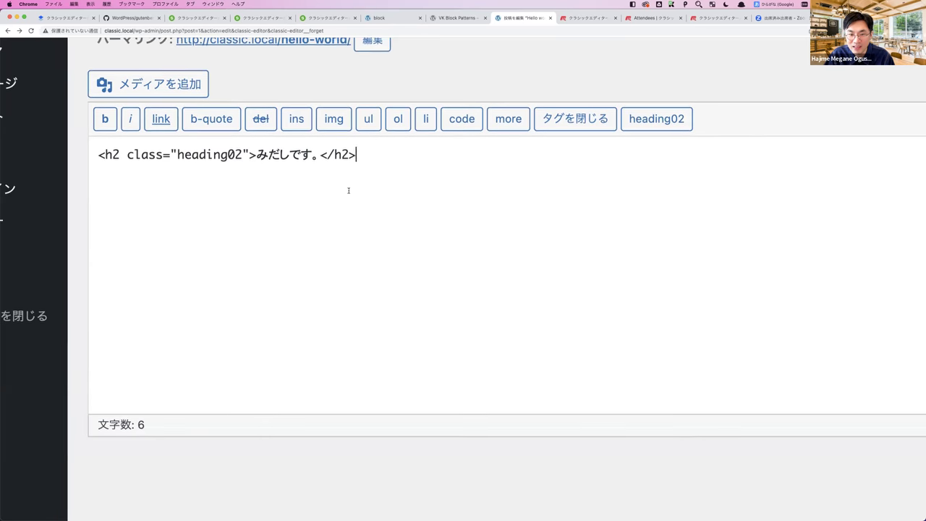
scroll(351, 186, "down", 5)
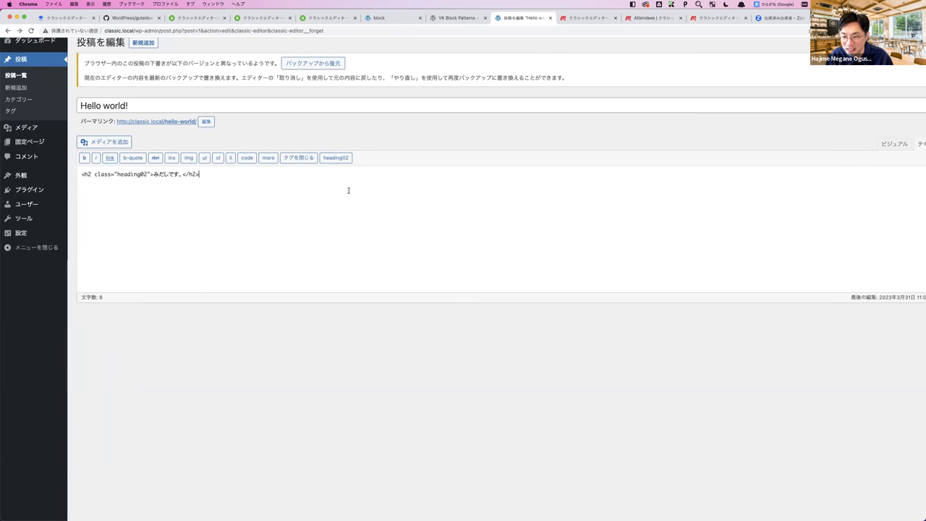
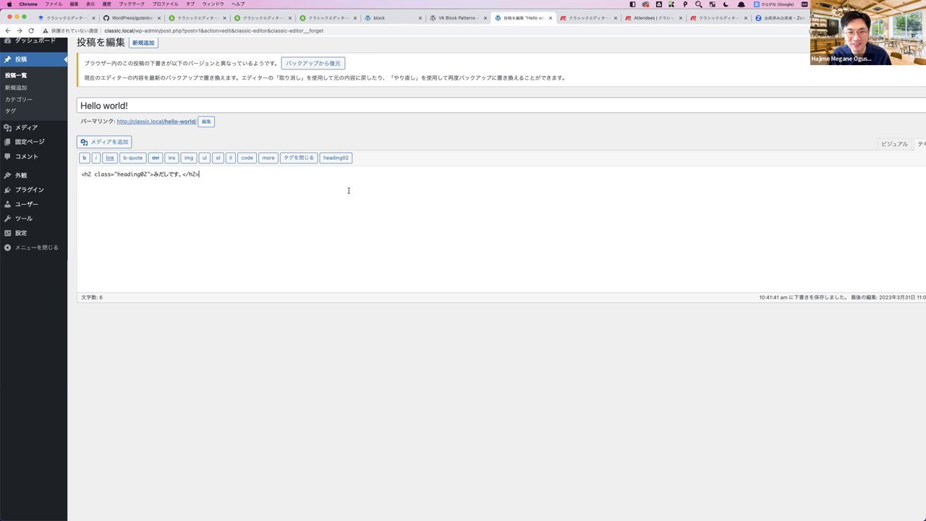
Step: Copy the complete heading02 markup from the post body, undoing any accidental overwrite of it
key("super+a")
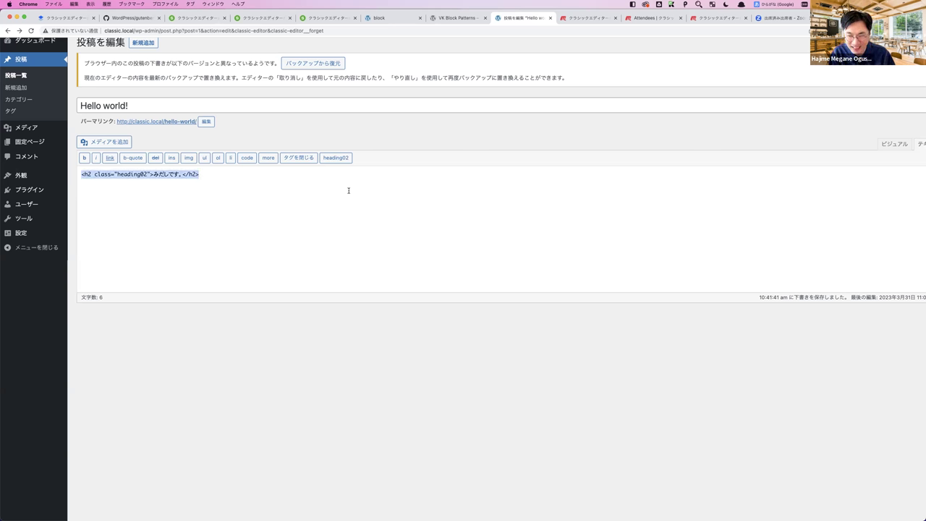
type("c")
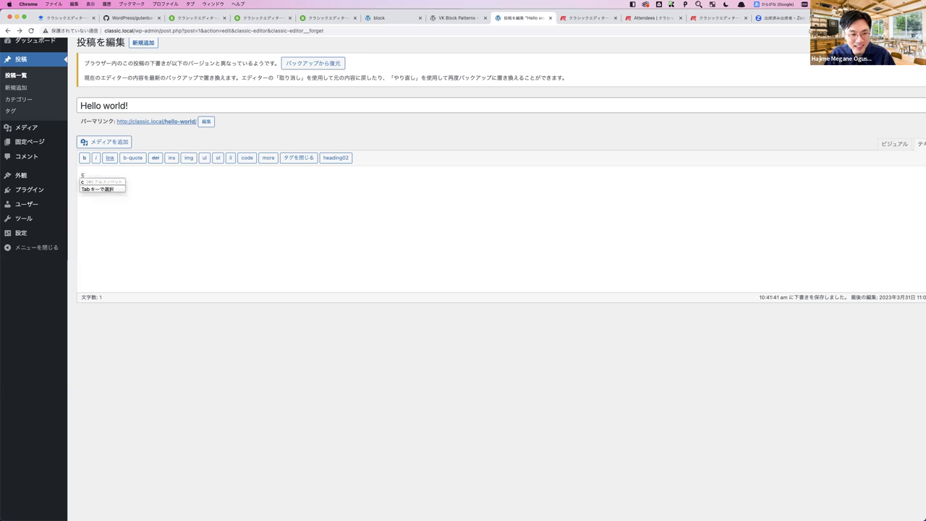
key("super+z")
key("super+a")
key("super+c")
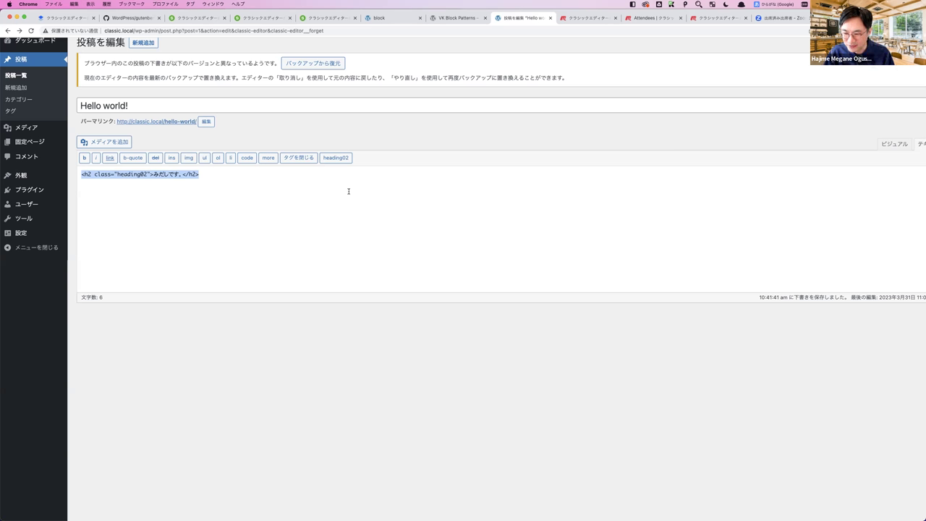
left_click(196, 186)
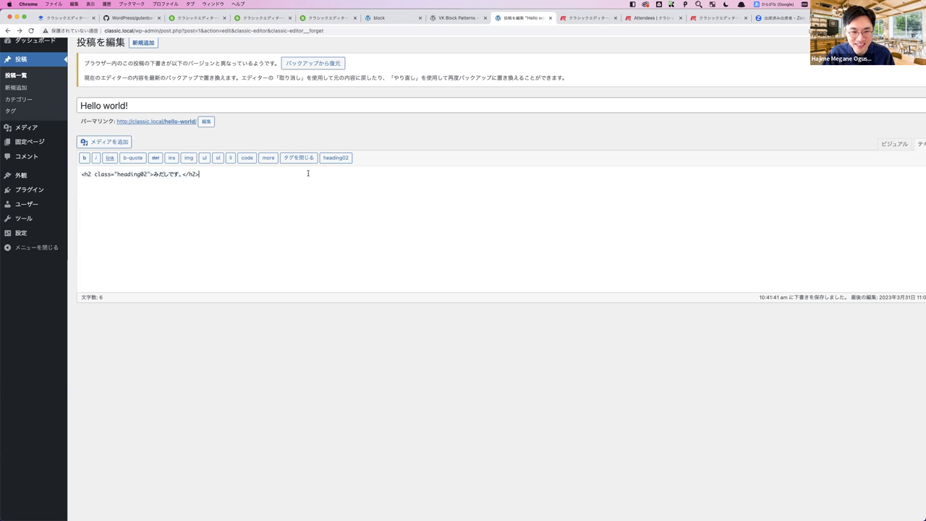
key("super+a")
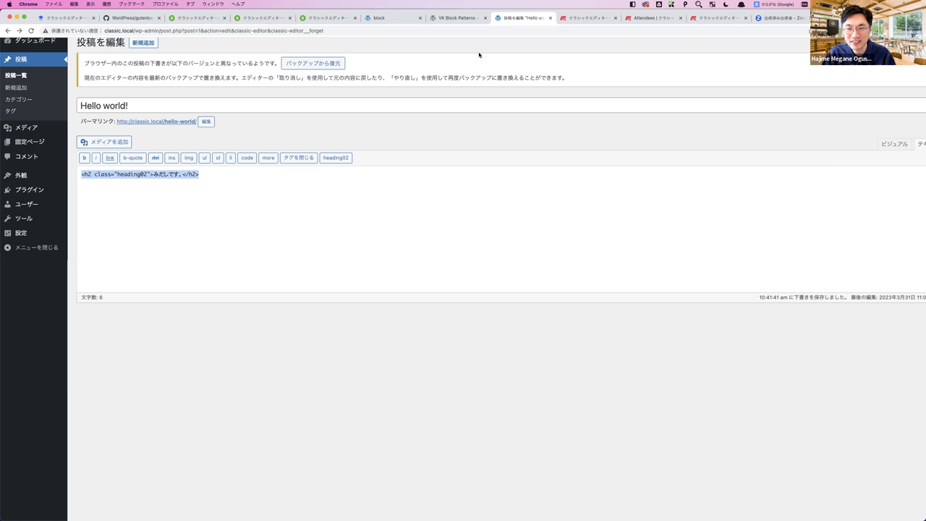
Step: Switch to the block site and create a new post there
left_click(409, 18)
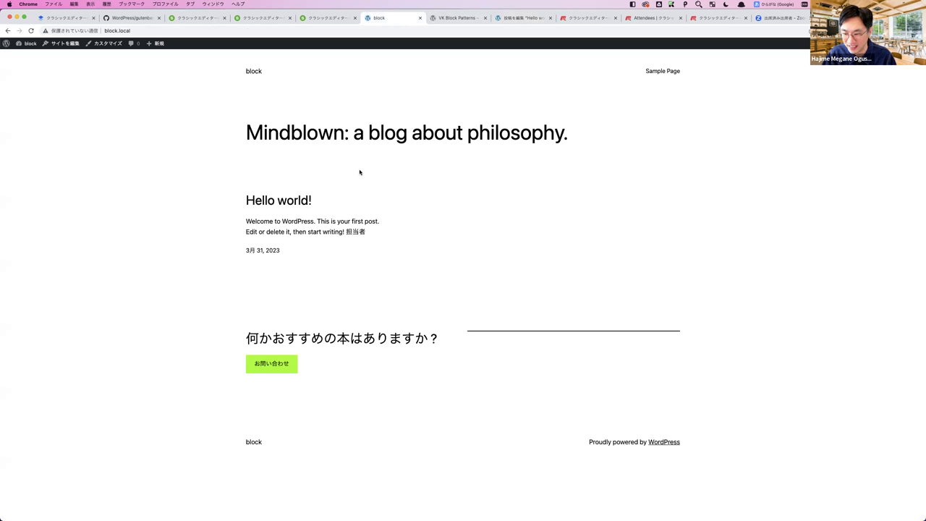
left_click(31, 45)
mouse_move(20, 102)
left_click(69, 113)
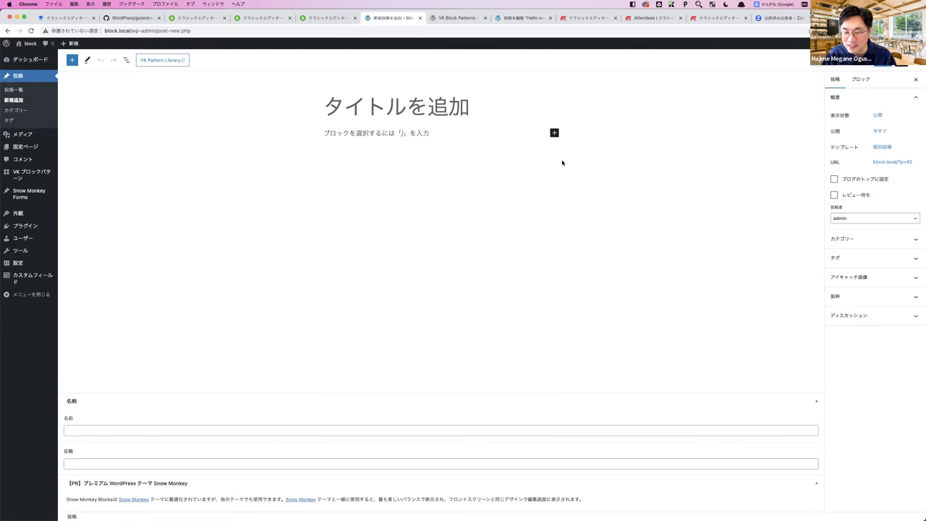
left_click(367, 139)
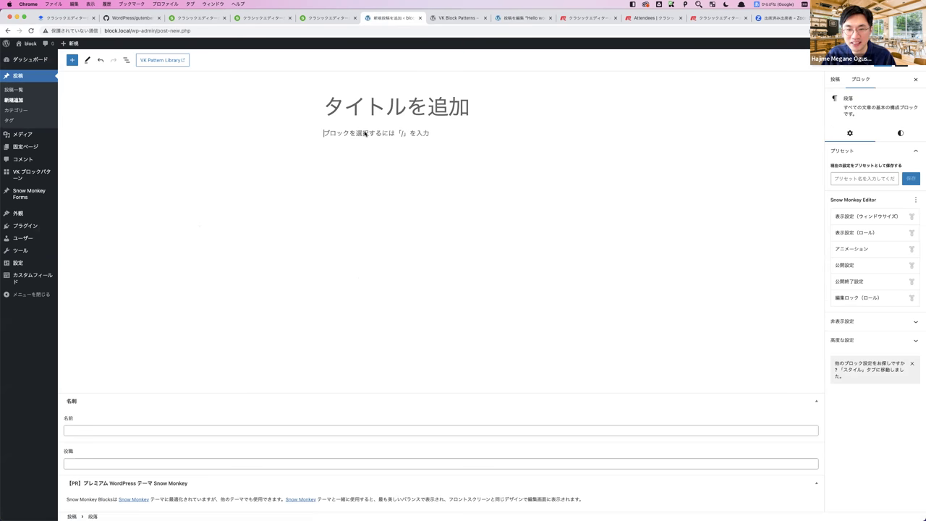
type("/html")
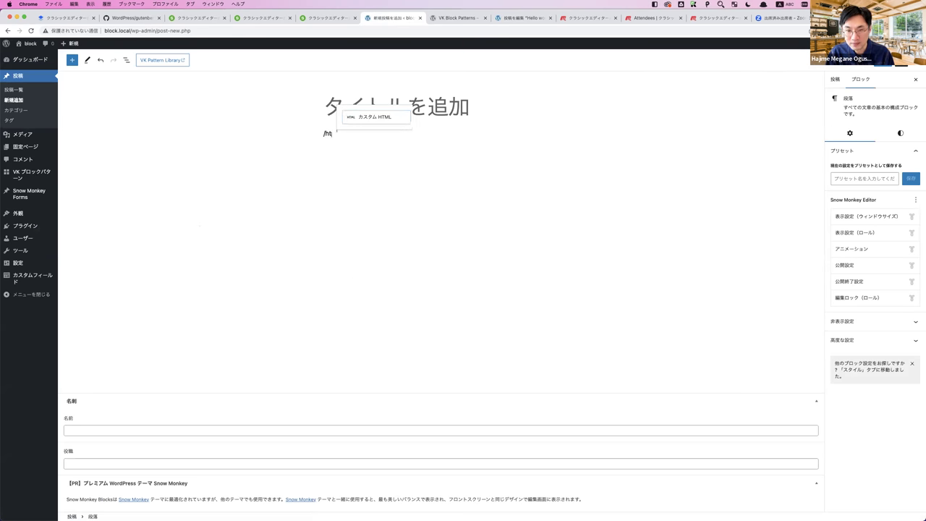
key("super+a")
key("BackSpace")
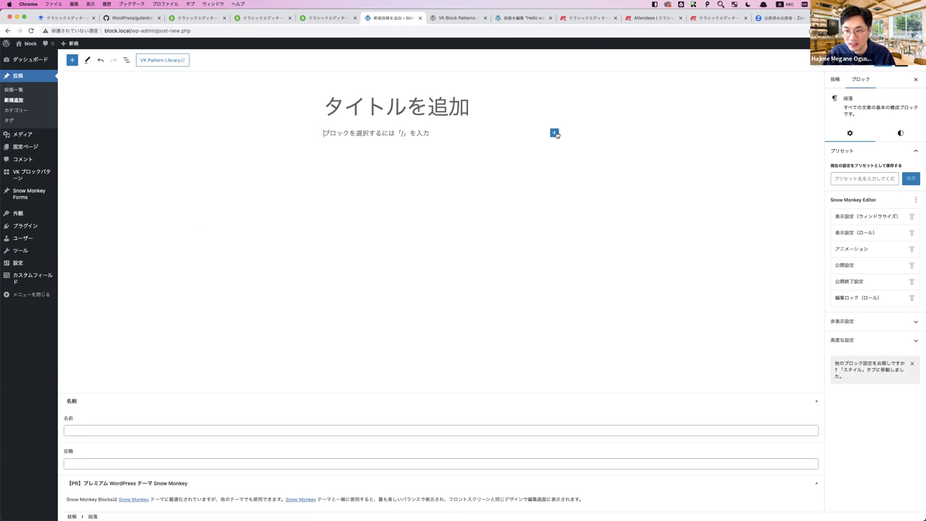
Step: Add a カスタム HTML block found by searching for "htm" and paste the copied heading02 markup into it
left_click(555, 133)
type("htm")
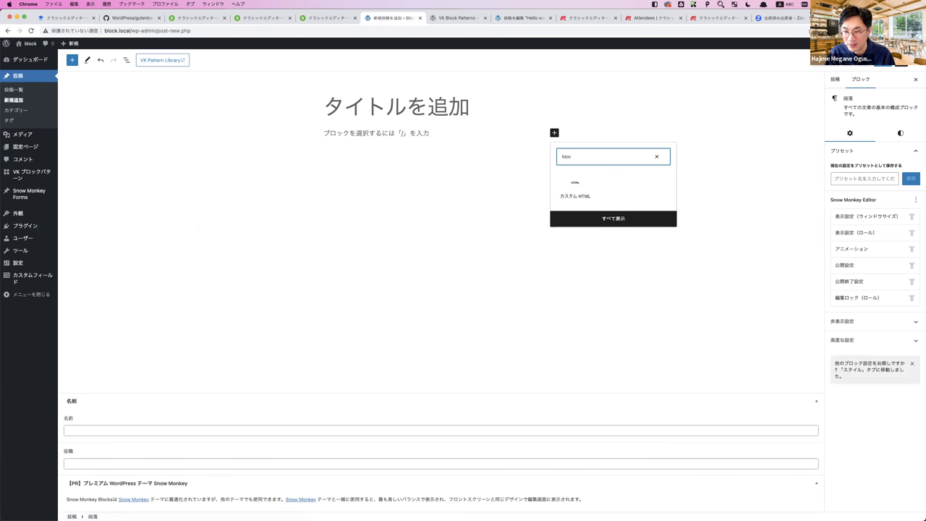
left_click(584, 190)
key("super+v")
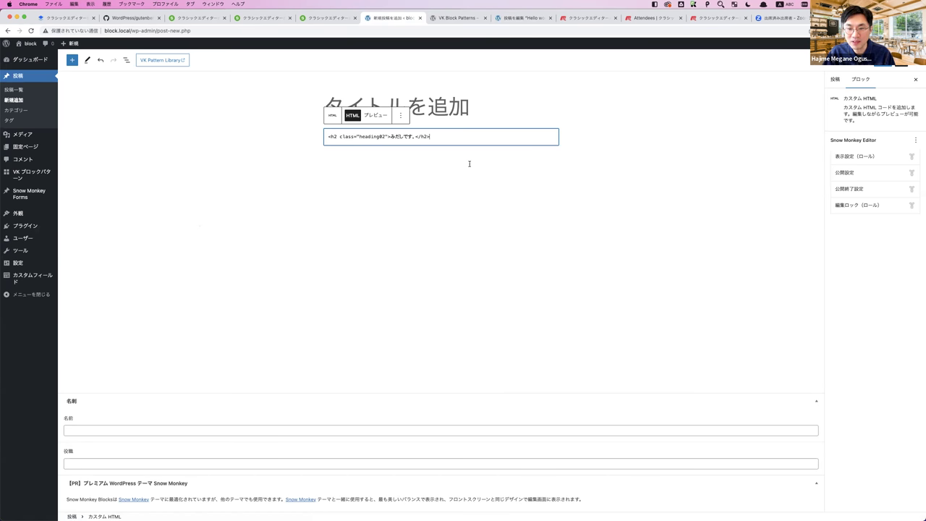
left_click(469, 163)
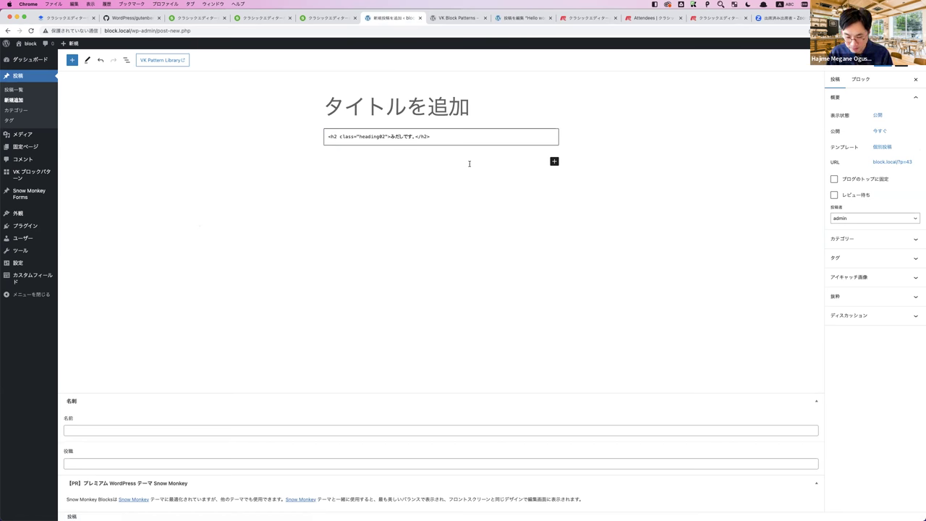
Step: Open the AddQuicktag settings on the classic site, leaving the edited post unsaved, and examine the heading02 tag definition
left_click(503, 21)
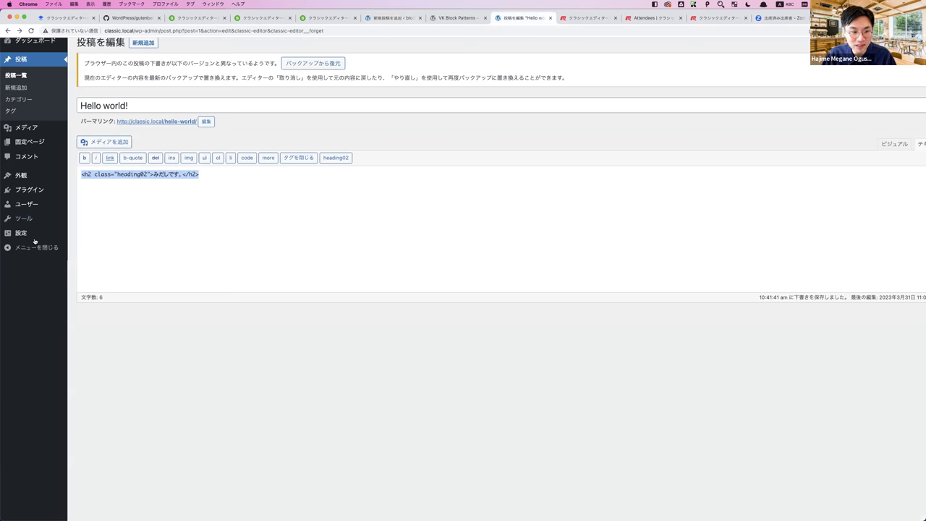
mouse_move(21, 235)
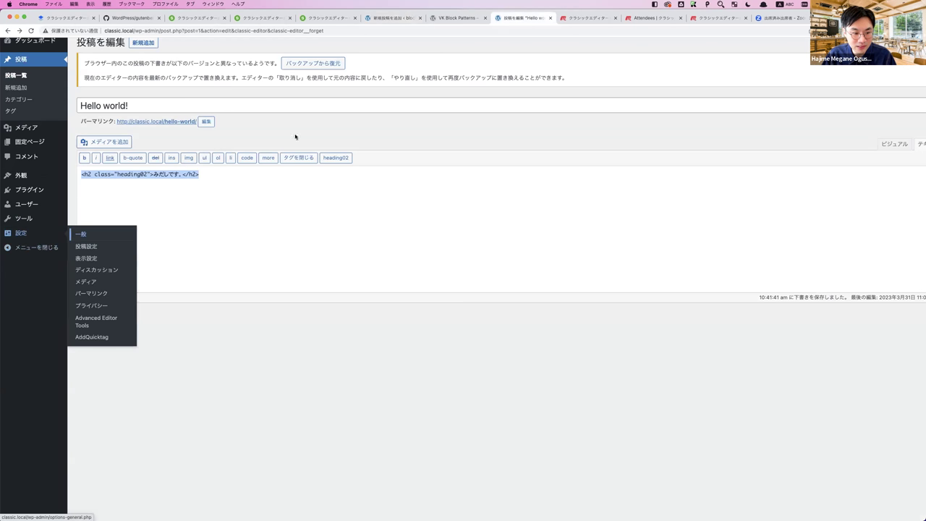
left_click(95, 337)
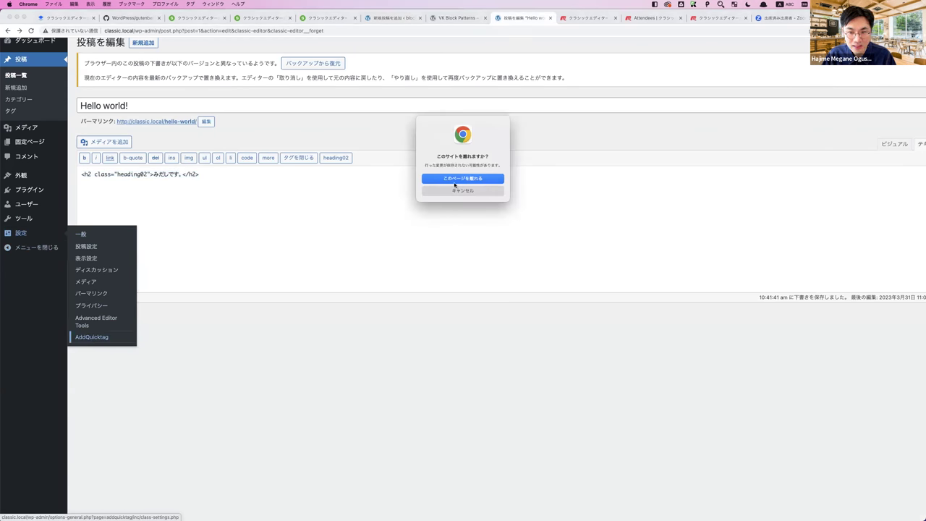
left_click(462, 178)
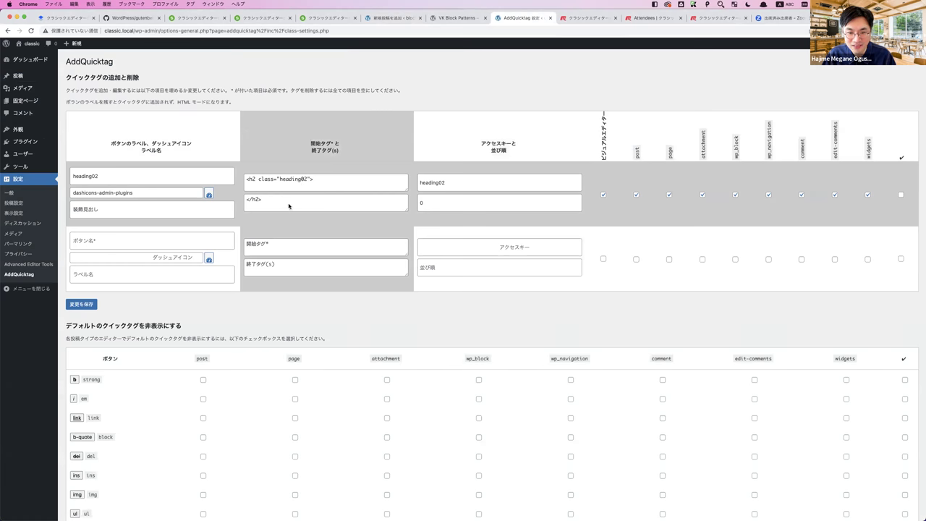
scroll(441, 199, "right", 1)
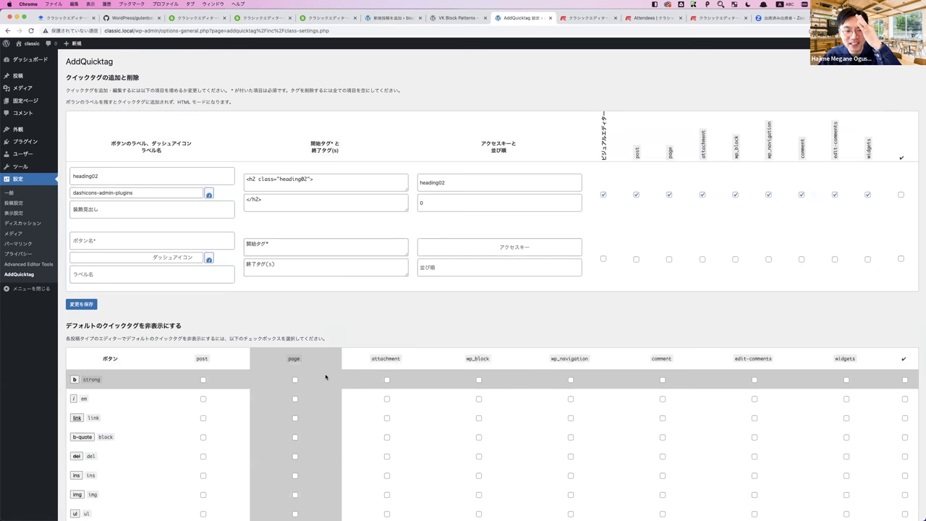
Step: Return to the block site, leave the new post unsaved, and open the 見出し02 pattern from VK ブロックパターン
left_click(447, 18)
left_click(410, 17)
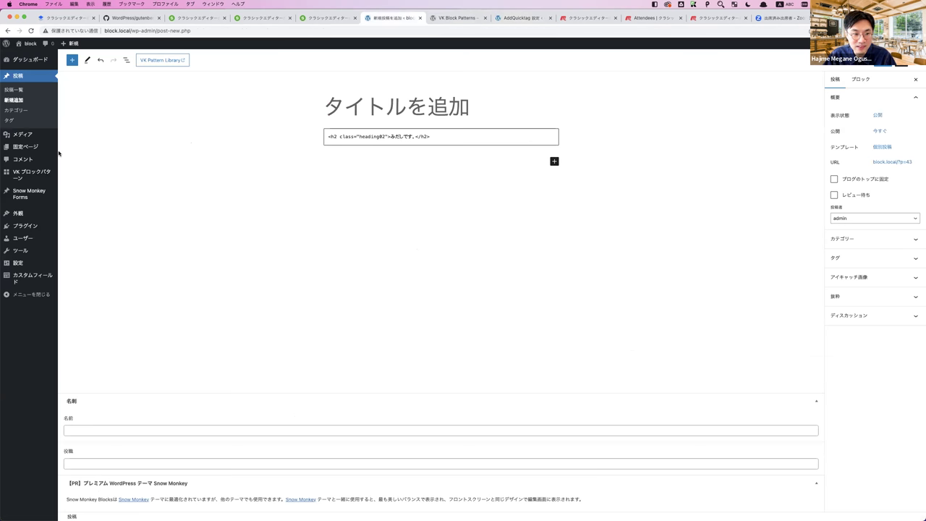
left_click(36, 174)
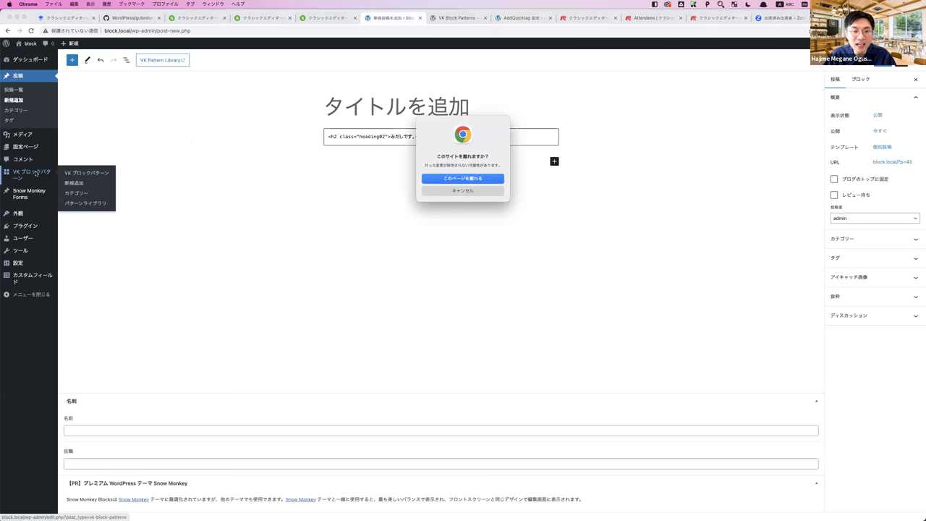
left_click(465, 179)
left_click(86, 204)
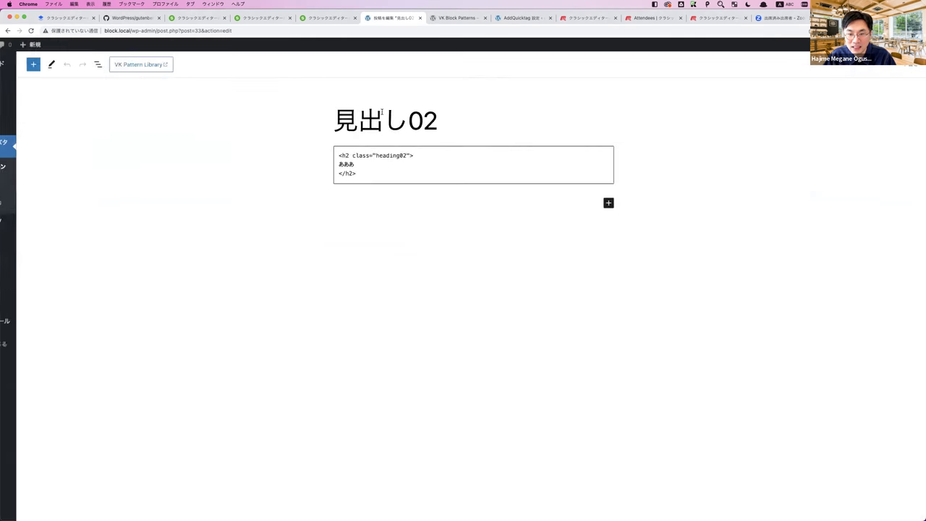
Step: Examine the 見出し02 pattern's custom HTML block with the list view shown, and return to the VK ブロックパターン list
left_click(359, 139)
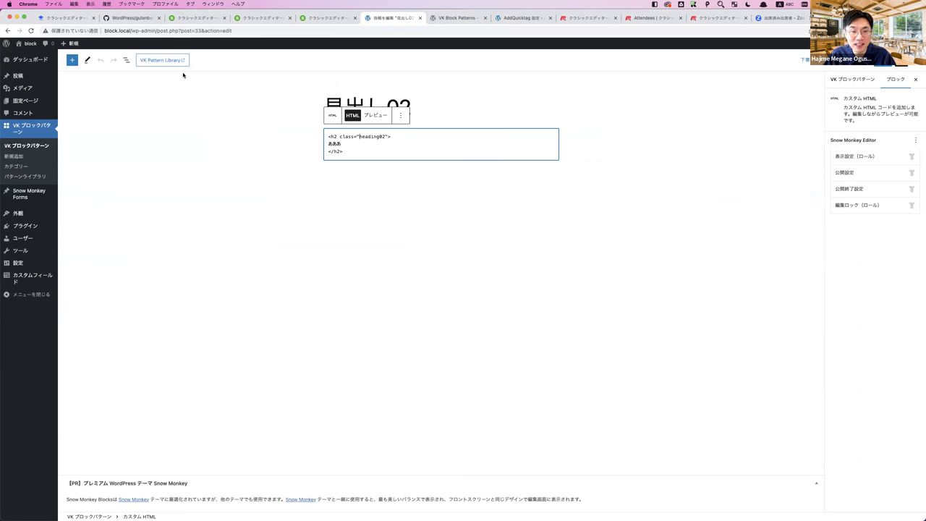
left_click(126, 60)
left_click(445, 146)
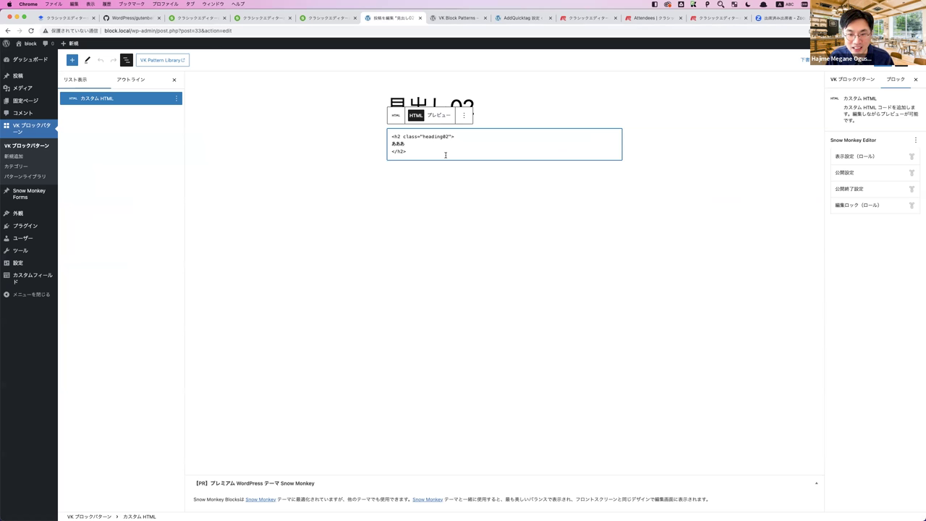
left_click(42, 133)
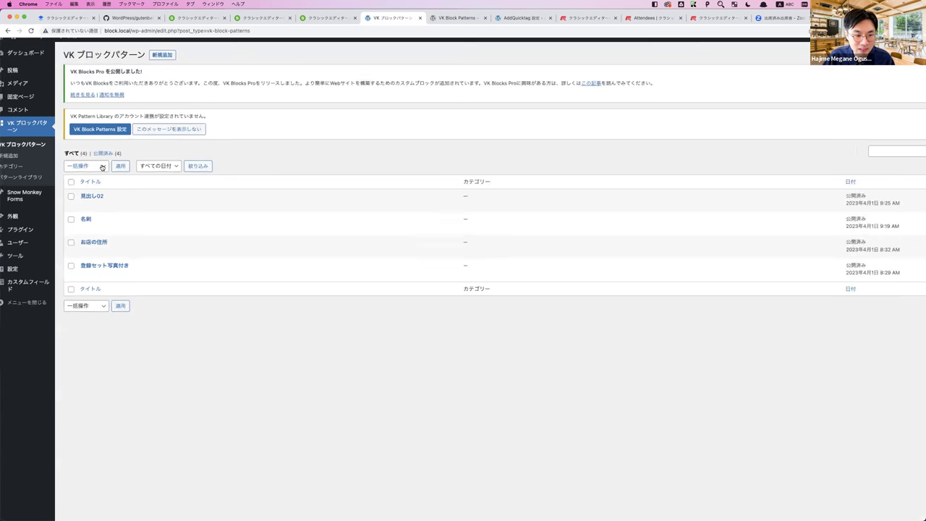
Step: Open a new 投稿 on the block site in a separate browser tab and switch to it
scroll(87, 202, "up", 5)
scroll(101, 242, "down", 5)
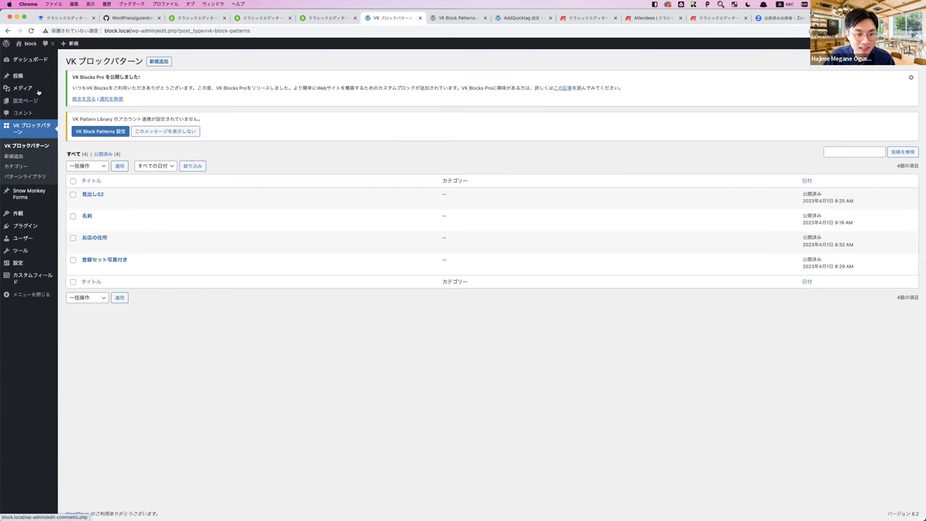
mouse_move(37, 78)
left_click(71, 88, "super")
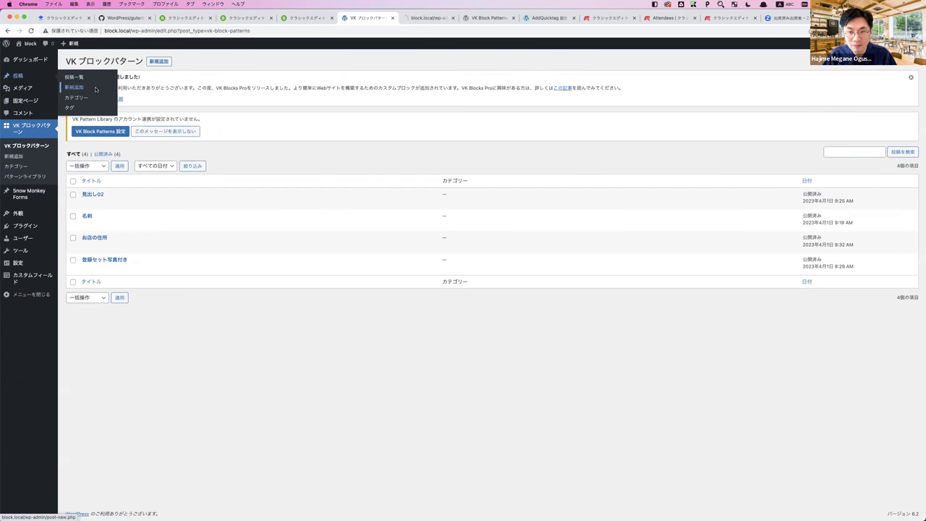
left_click(409, 19)
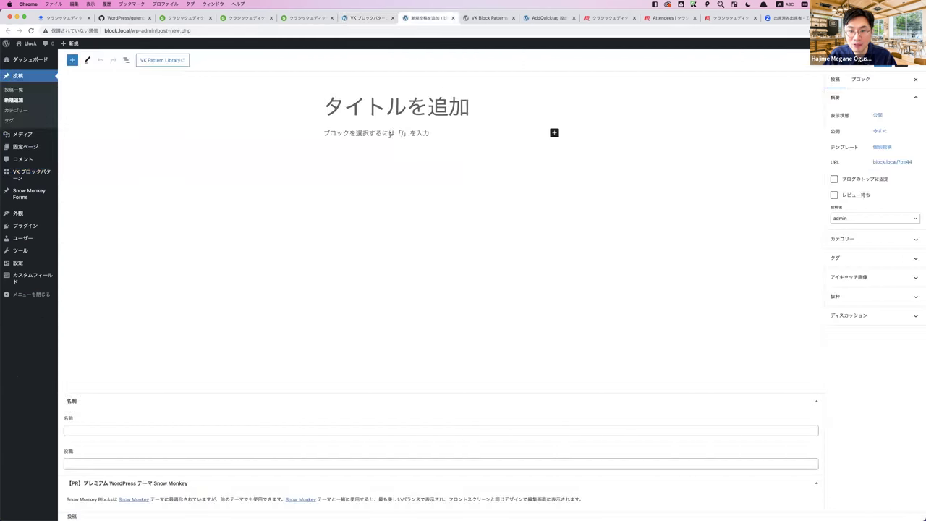
Step: Insert the 見出し02 pattern into the new post by searching the block inserter for 見出し
left_click(390, 134)
left_click(554, 133)
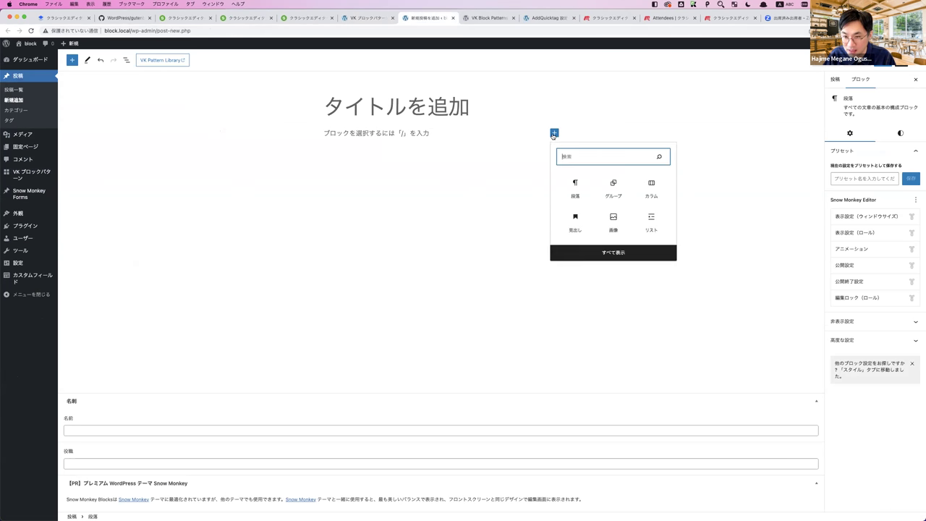
type("midashi")
key("Return")
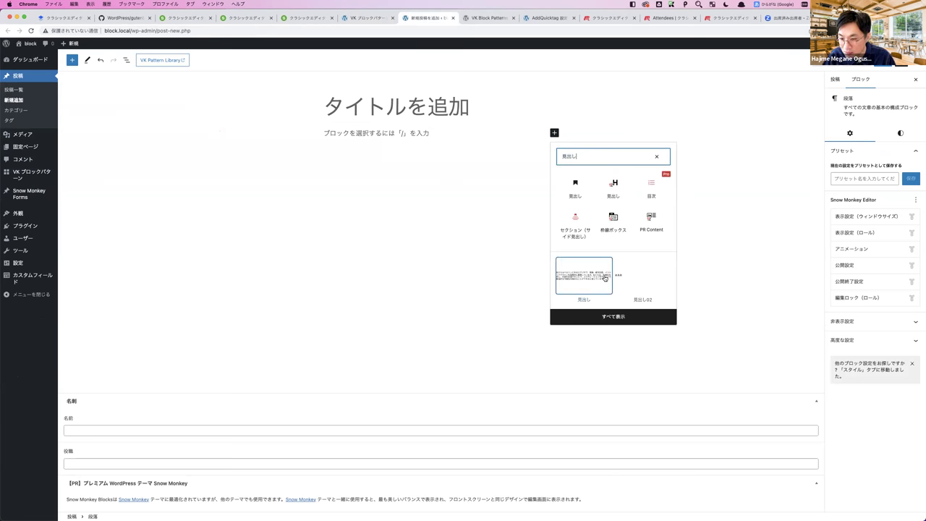
scroll(604, 276, "up", 5)
scroll(653, 274, "right", 3)
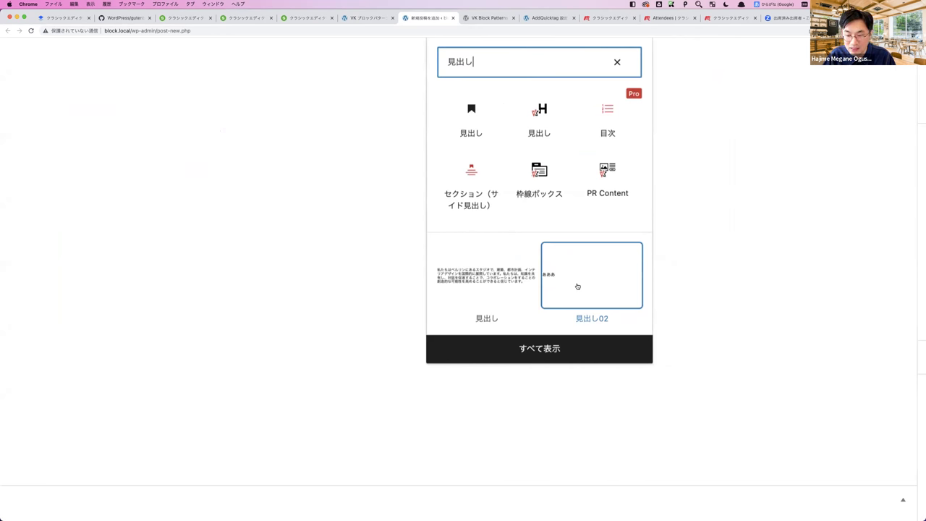
left_click(577, 286)
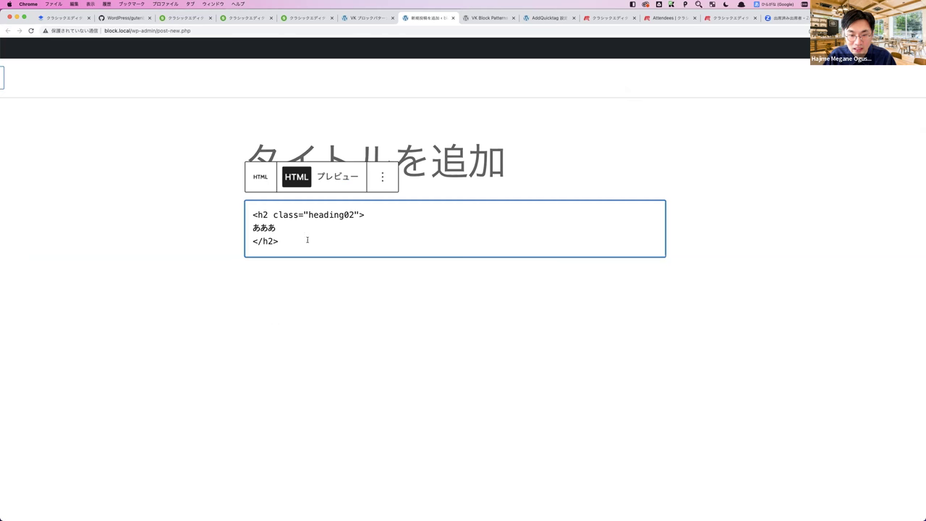
left_click(279, 295)
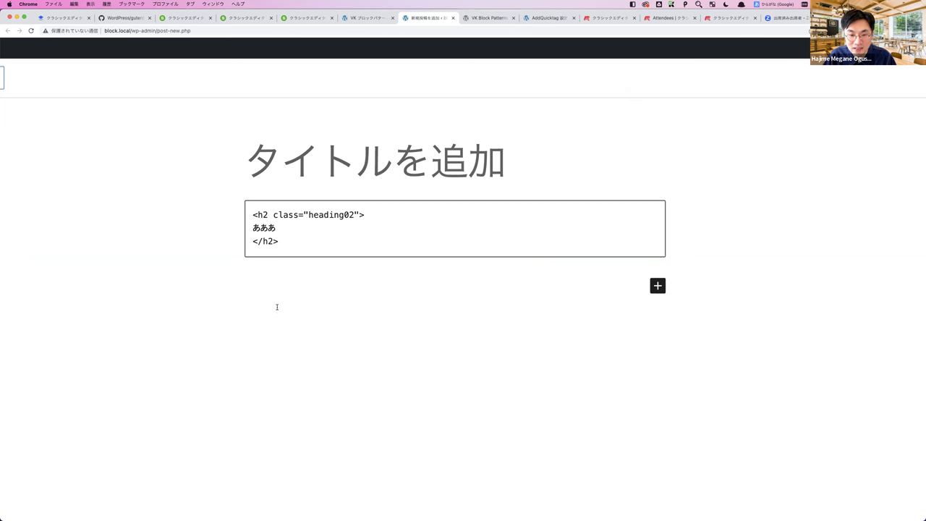
key("super+0")
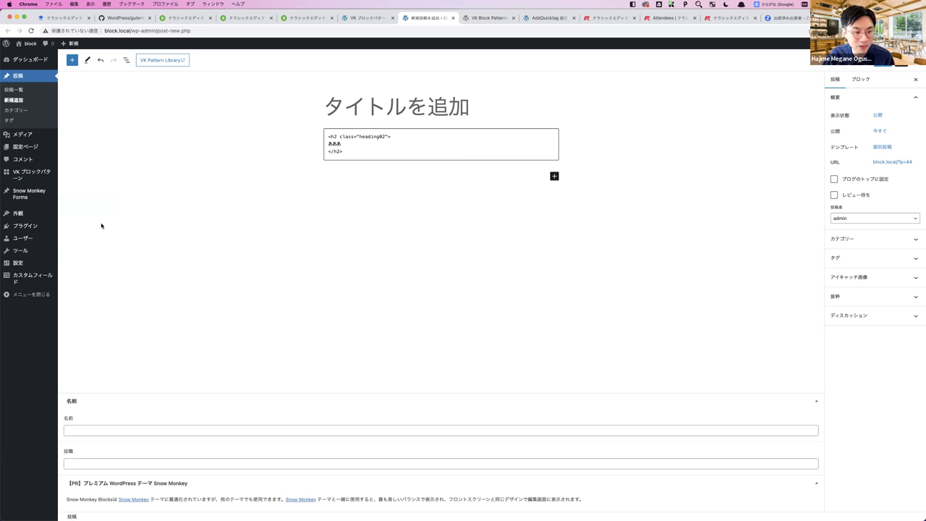
Step: Examine the VK Block Patterns plugin page on WordPress.org
left_click(489, 18)
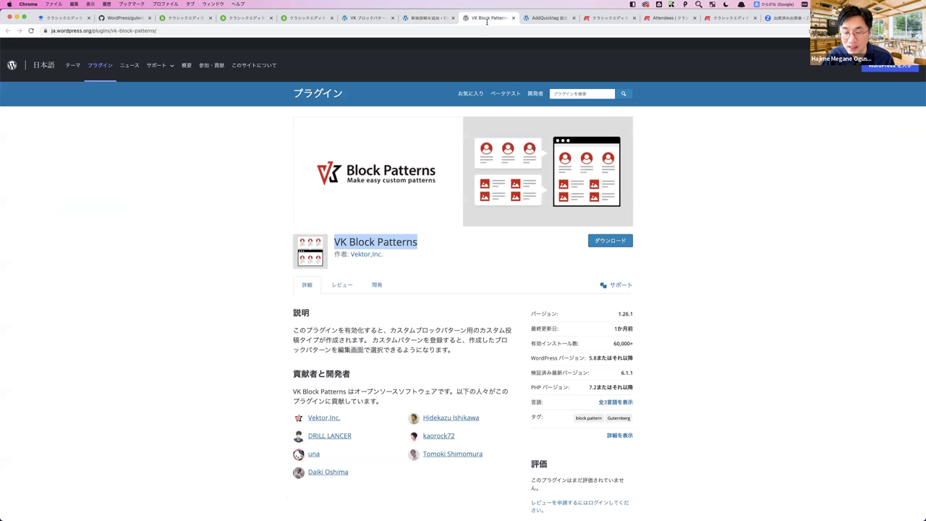
left_click(232, 306)
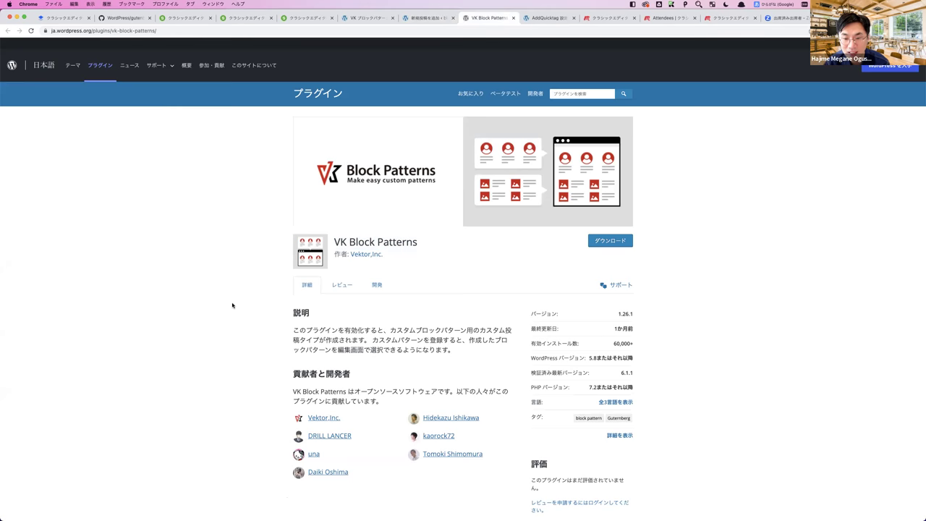
scroll(233, 305, "down", 2)
scroll(233, 305, "up", 2)
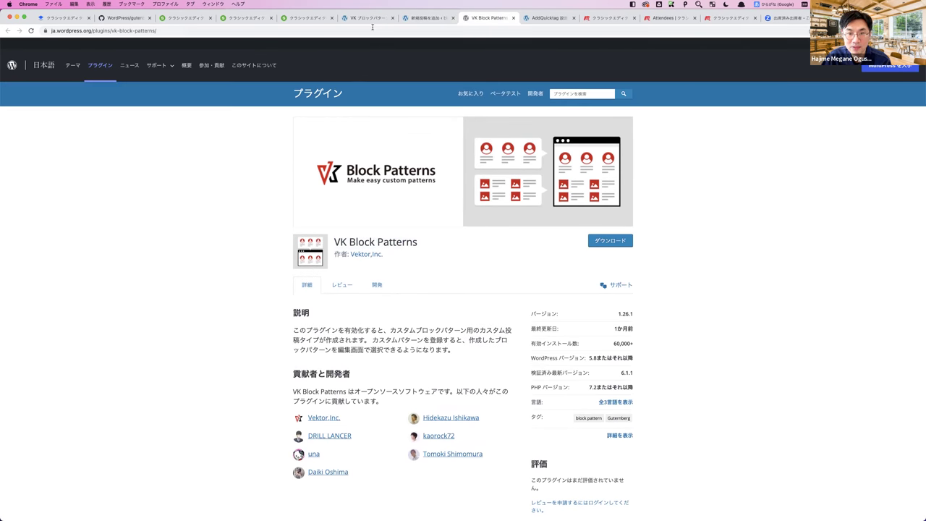
Step: Compare the VK ブロックパターン list with the AddQuicktag settings, and review the classic editor migration tips in the Dropbox Paper notes
left_click(367, 18)
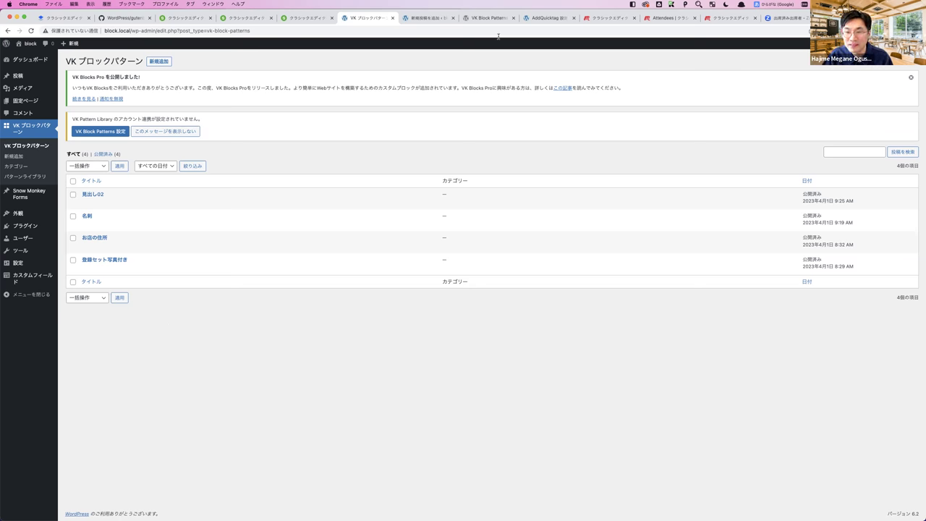
left_click(544, 18)
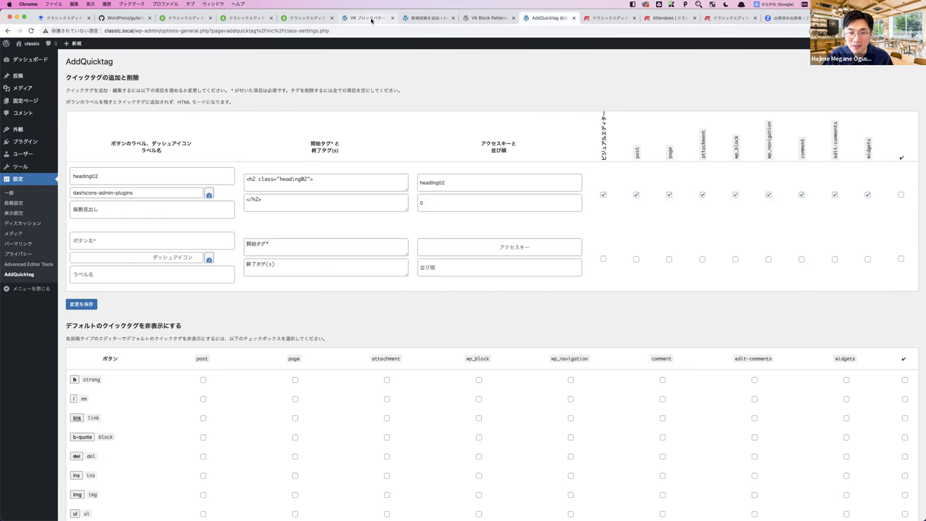
left_click(72, 18)
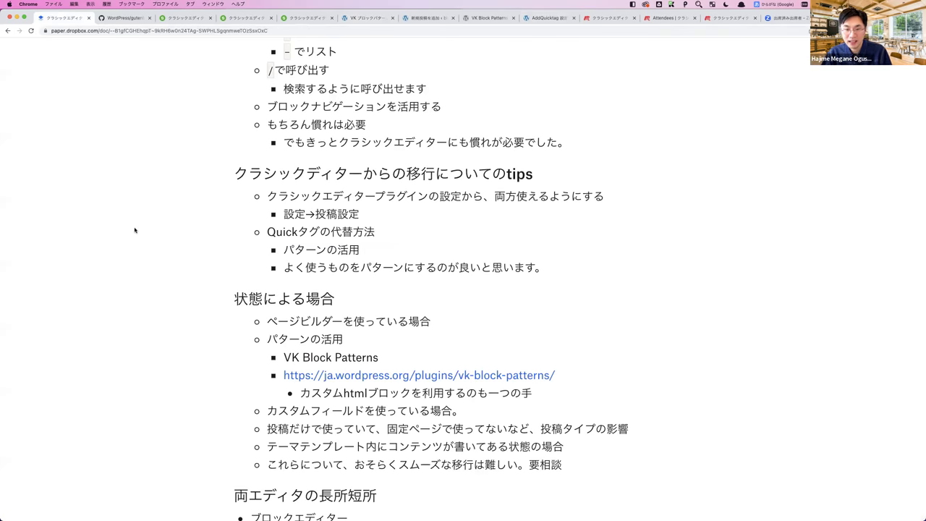
scroll(134, 230, "up", 3)
scroll(135, 230, "up", 3)
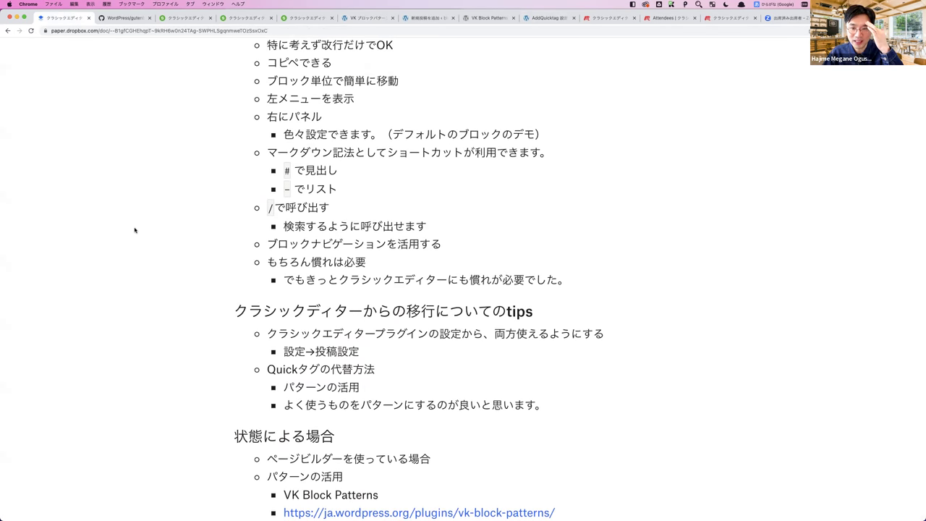
Step: Return to the block site, leave the post without saving, and start a new 固定ページ
left_click(417, 18)
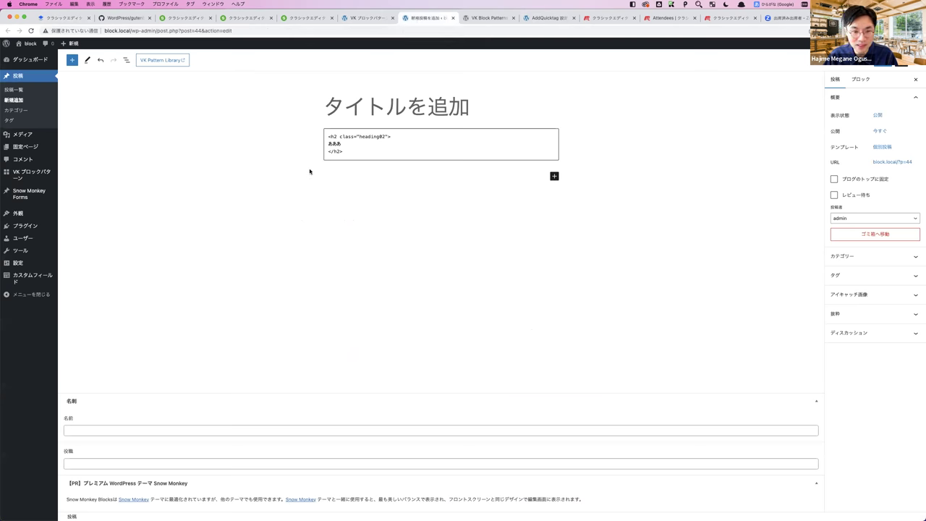
mouse_move(39, 149)
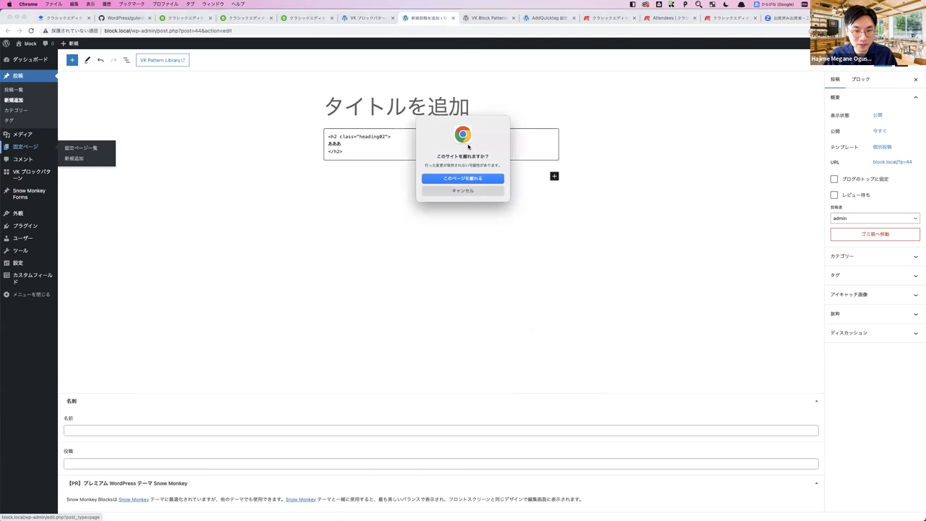
left_click(453, 177)
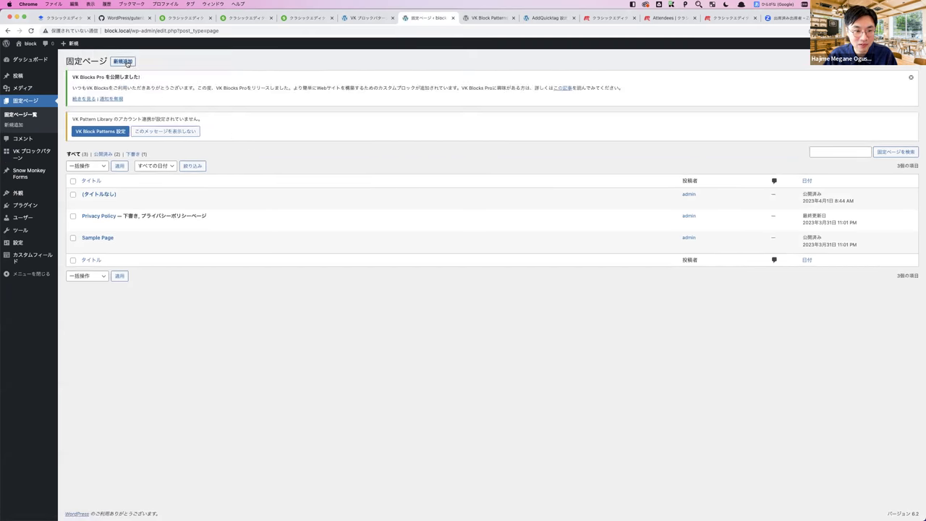
left_click(135, 65)
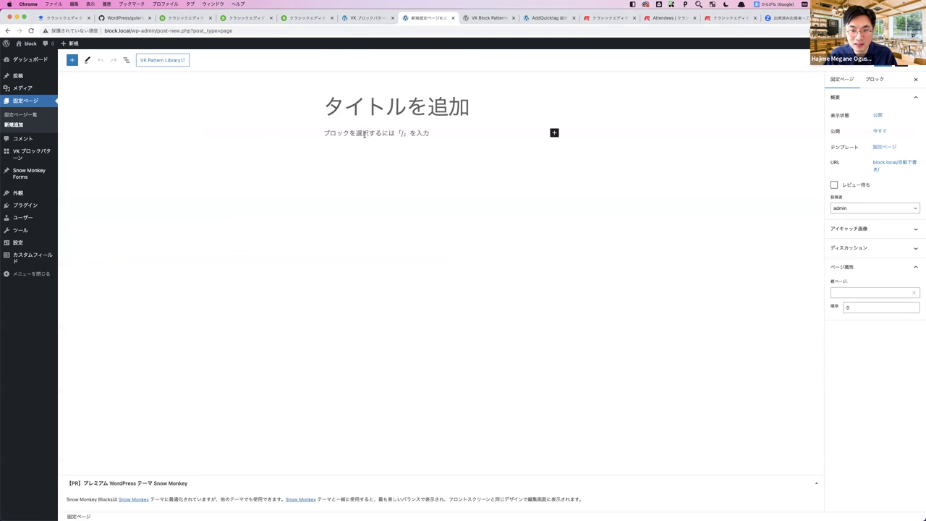
Step: Insert the "Header inside full-width background image" pattern from the ヘッダー category into the new page
left_click(365, 135)
left_click(554, 132)
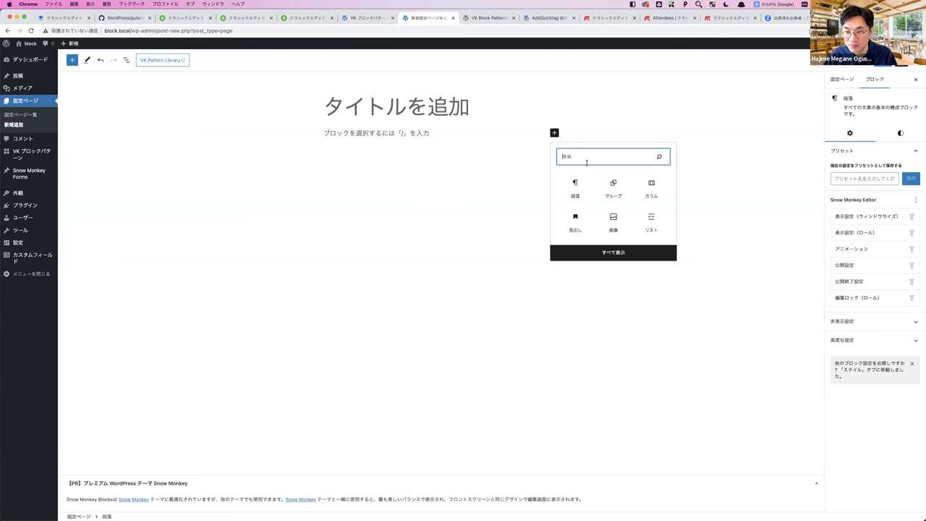
left_click(619, 253)
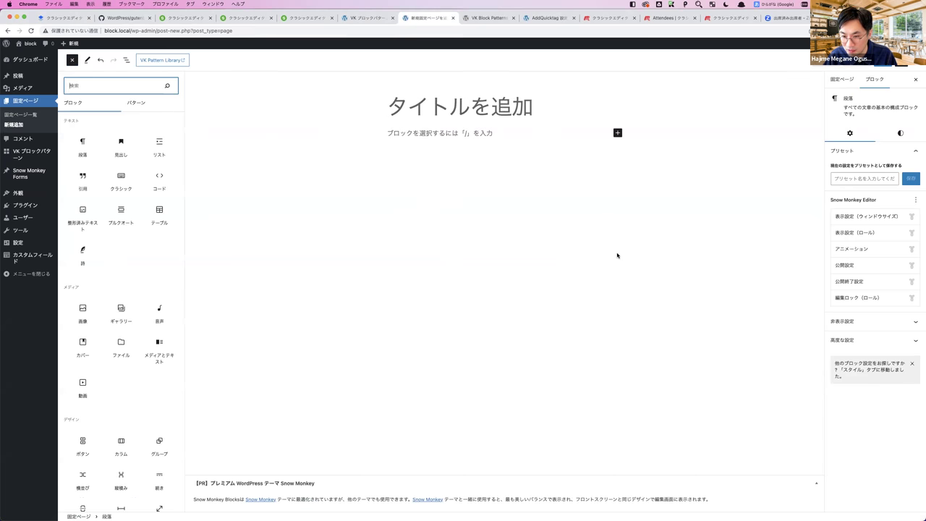
left_click(114, 103)
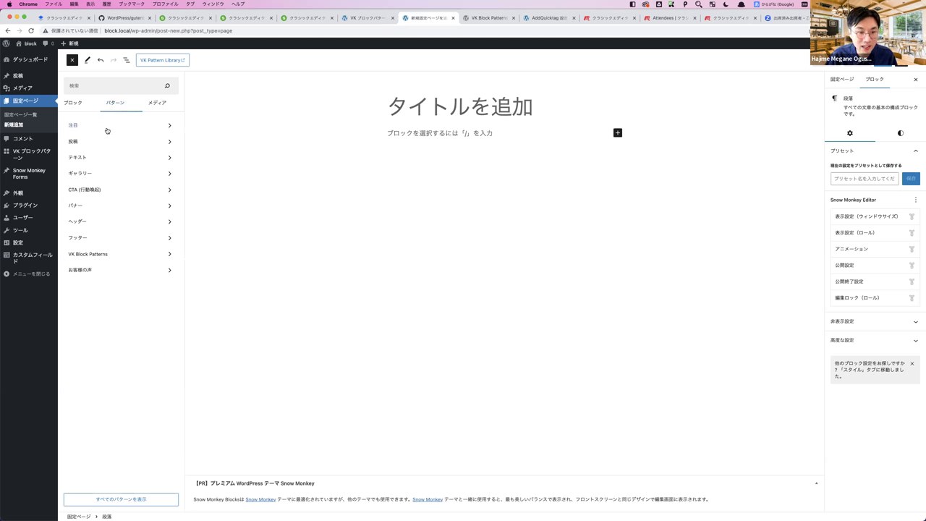
left_click(94, 227)
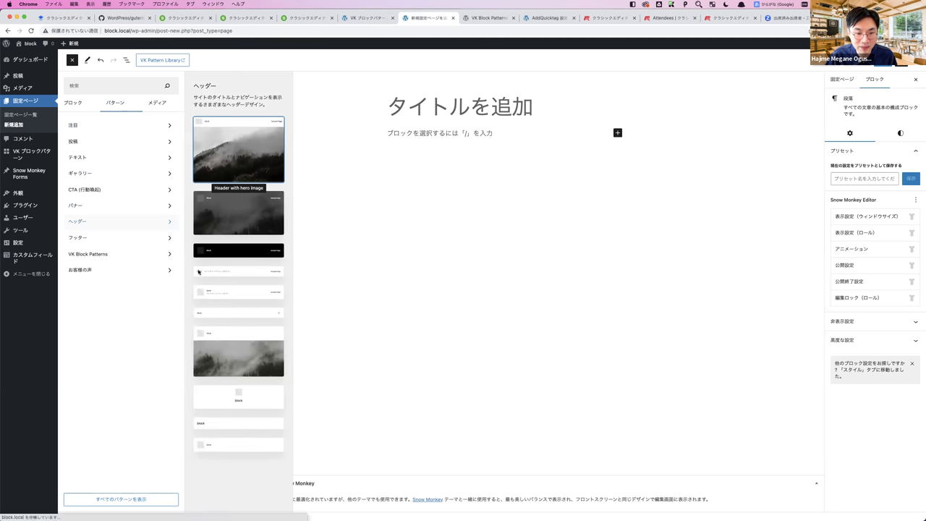
left_click(238, 229)
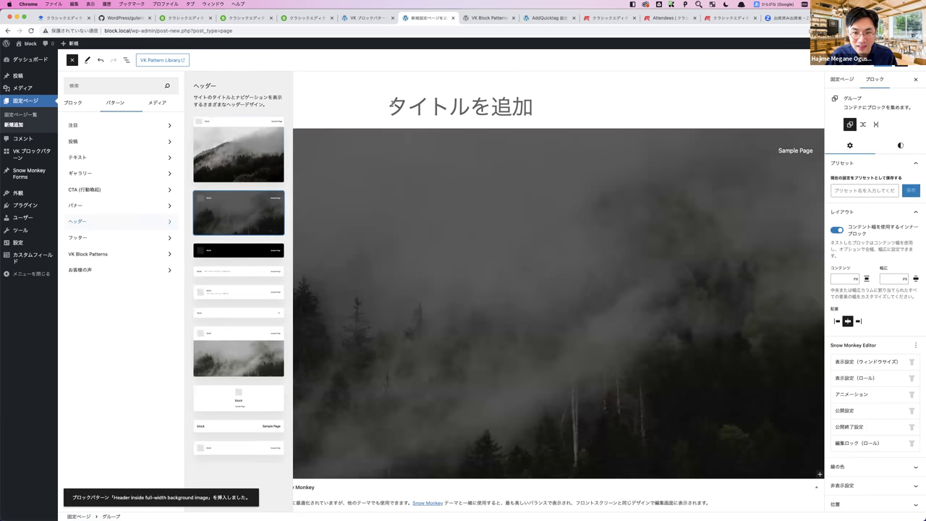
left_click(421, 109)
scroll(420, 163, "down", 1)
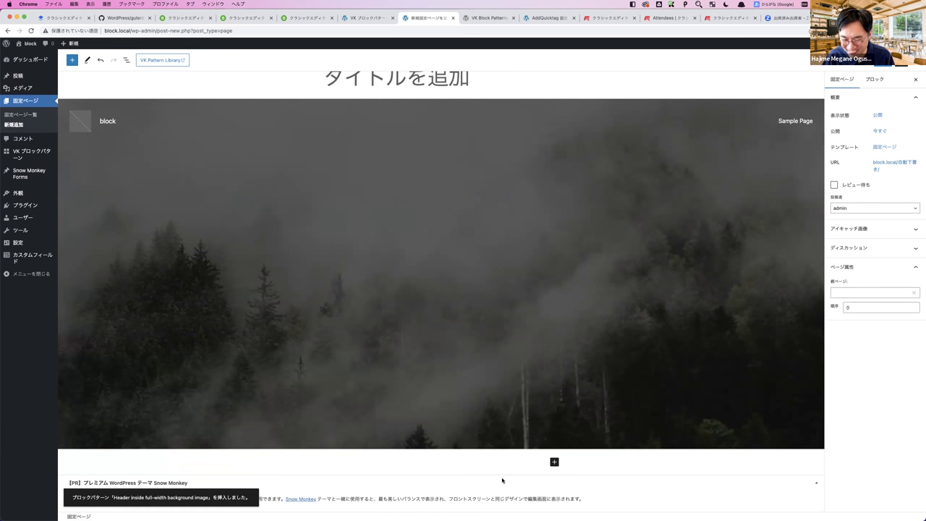
Step: Add the "Three columns with images and text" pattern with the Positive growth heading from the 注目 category below the header pattern
left_click(555, 462)
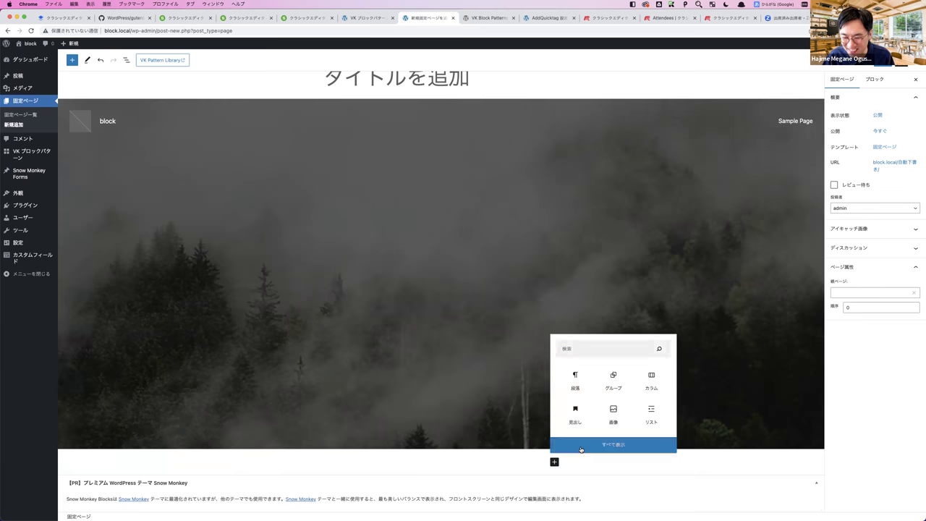
left_click(580, 449)
left_click(119, 103)
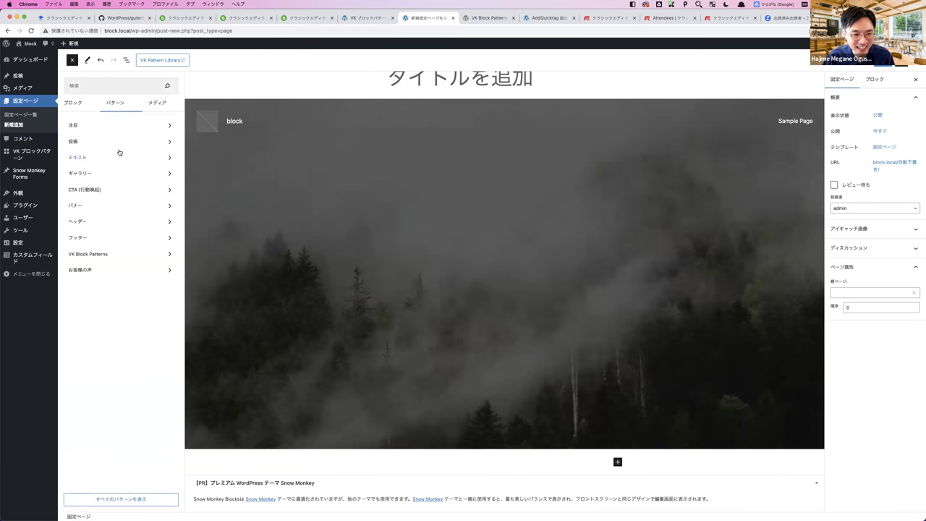
left_click(85, 125)
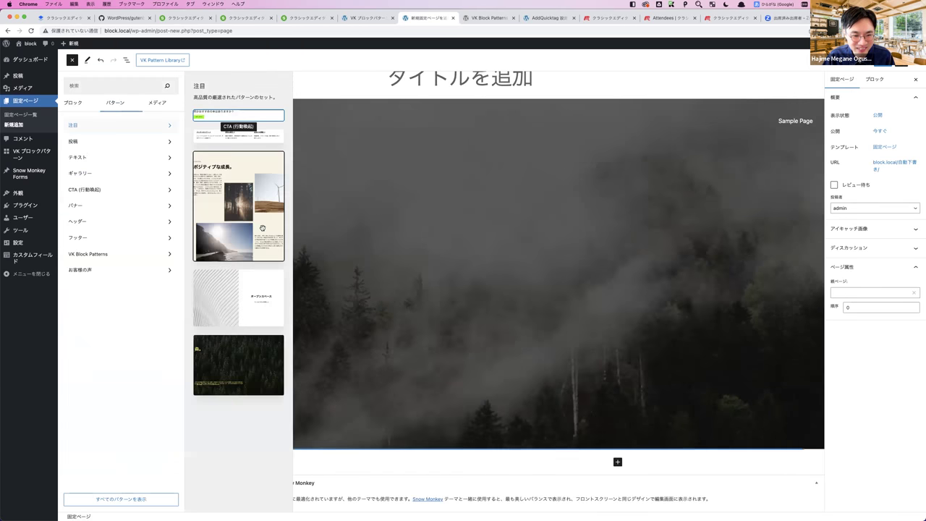
scroll(226, 329, "down", 5)
scroll(225, 329, "down", 2)
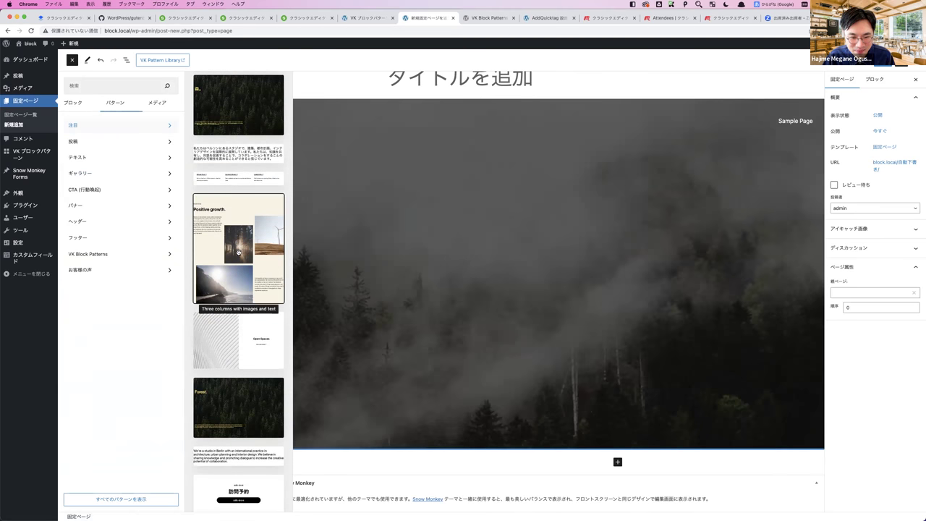
left_click(238, 251)
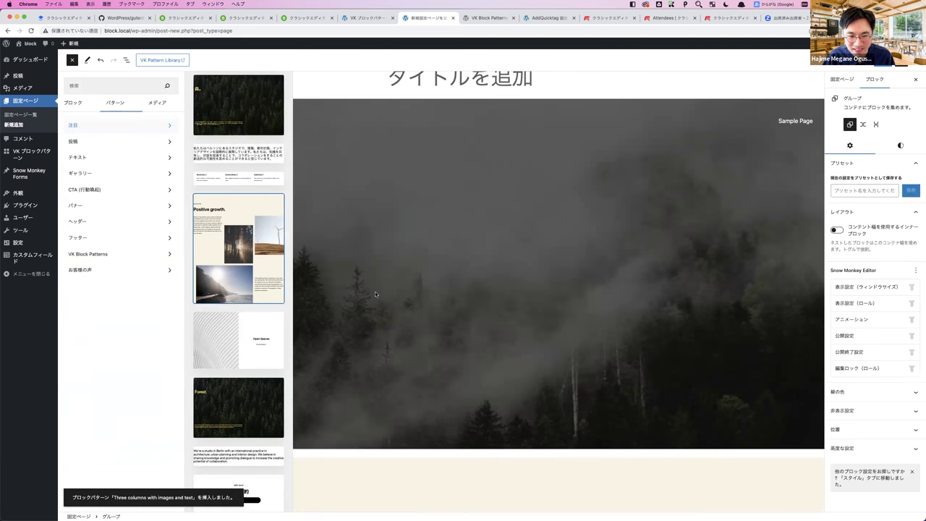
left_click(375, 294)
Step: Look over the inserted pattern content, and show the list view with the first グループ block selected
scroll(375, 294, "down", 10)
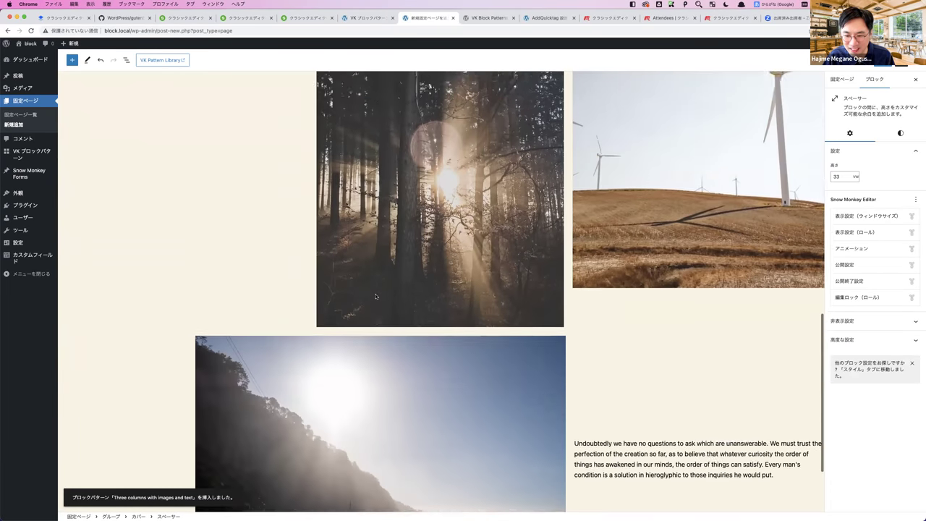
scroll(375, 296, "down", 3)
scroll(374, 296, "up", 8)
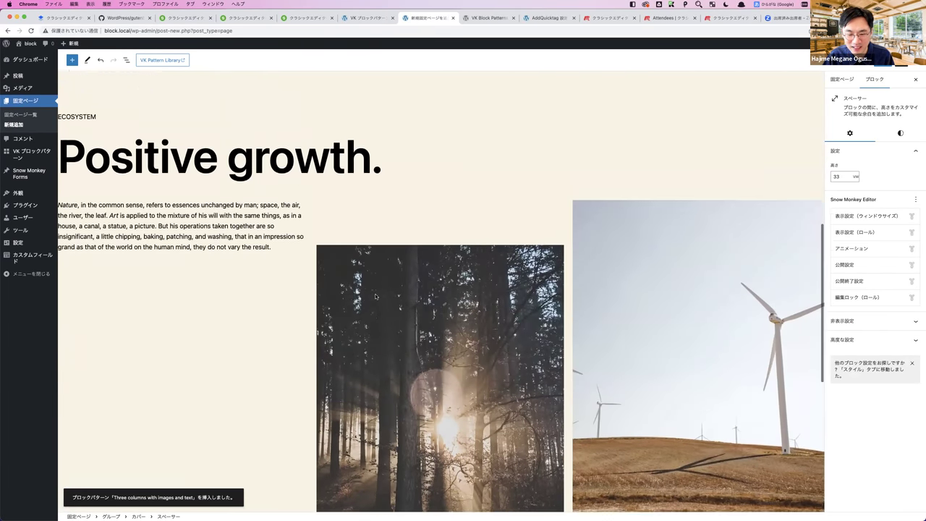
scroll(374, 296, "up", 10)
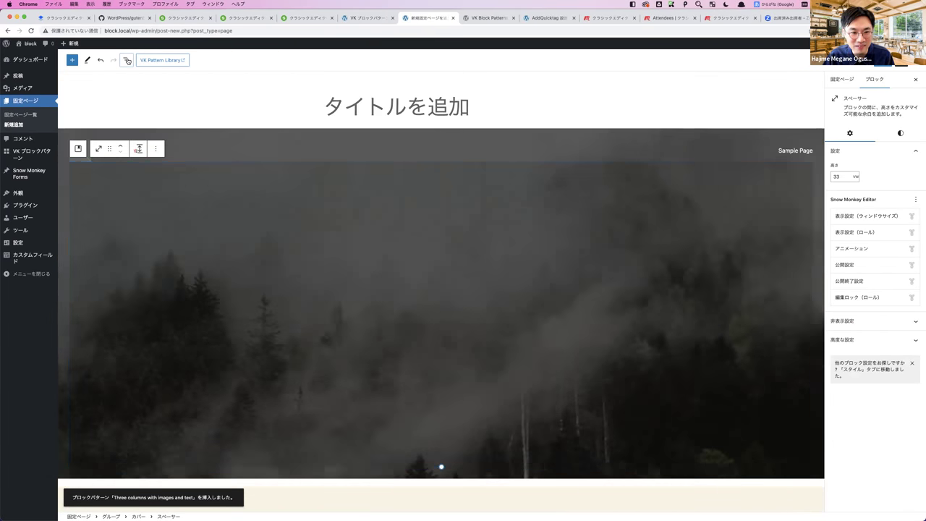
left_click(126, 61)
left_click(70, 98)
left_click(65, 99)
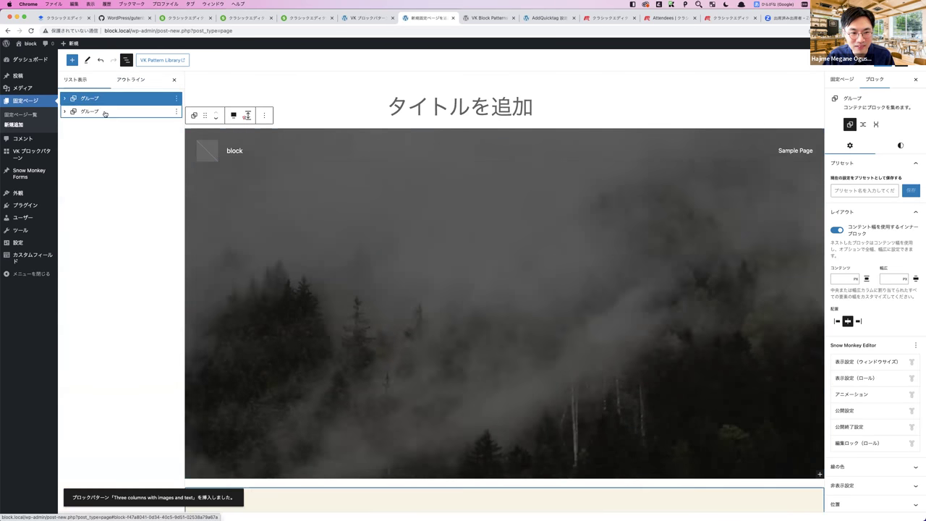
Step: Expand both グループ blocks in the list view and examine the Positive growth section they contain
left_click(81, 111)
left_click(64, 101)
left_click(64, 99)
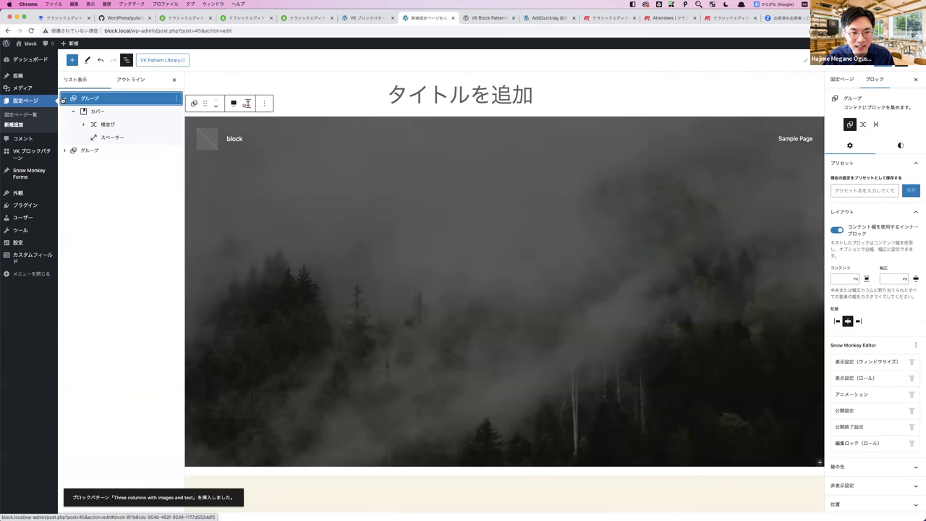
left_click(64, 151)
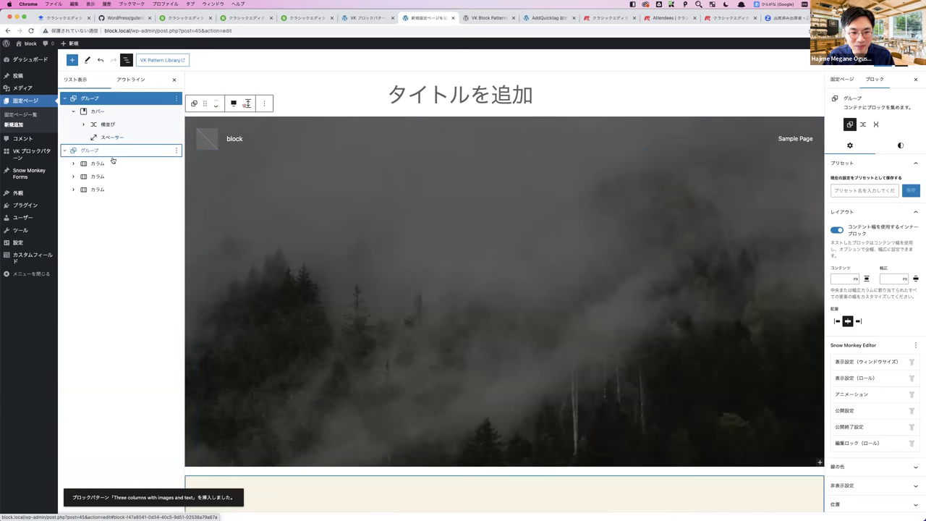
scroll(239, 196, "down", 5)
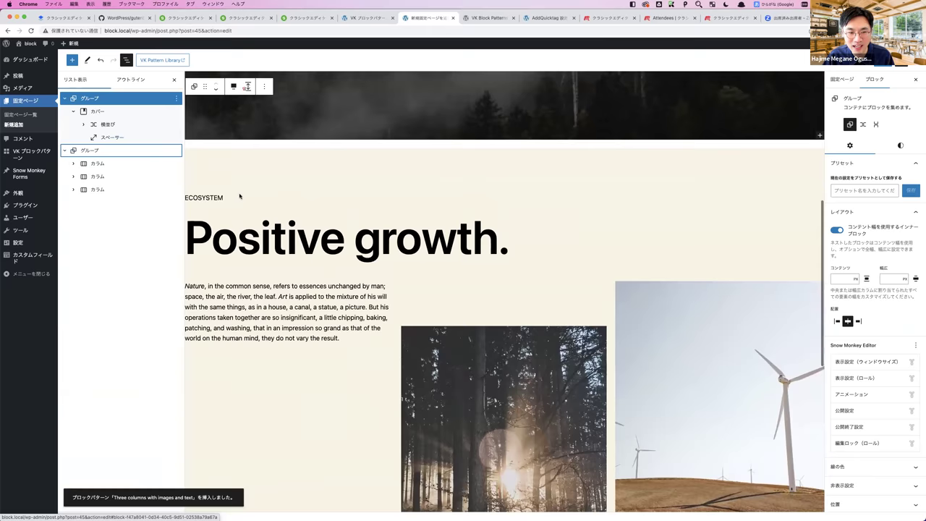
scroll(239, 196, "up", 1)
scroll(239, 196, "down", 4)
scroll(239, 197, "up", 3)
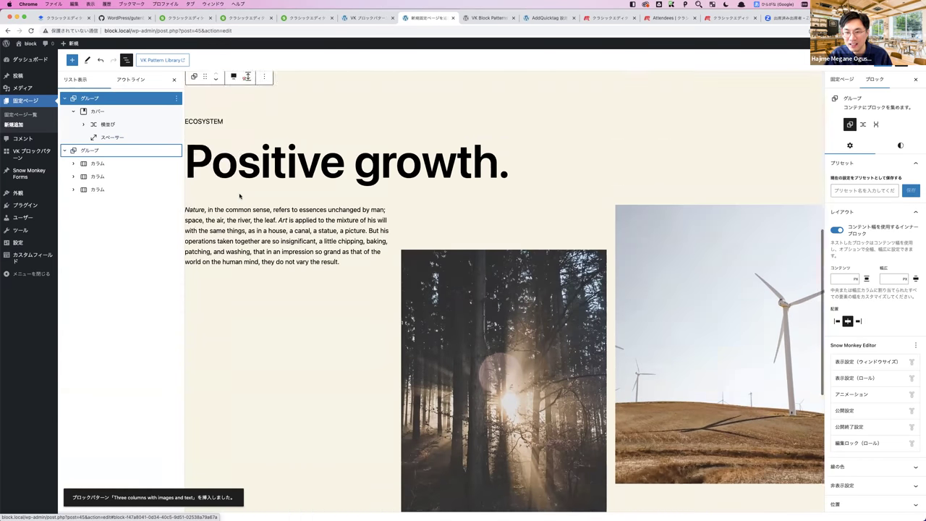
scroll(239, 196, "up", 3)
Step: Set the background of the グループ block around the Positive growth section to the white theme color
left_click(272, 277)
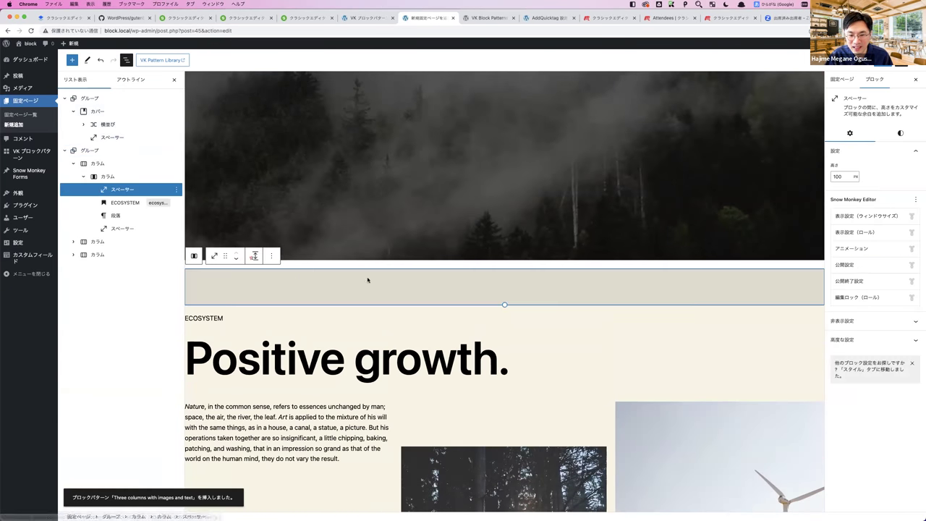
left_click(94, 150)
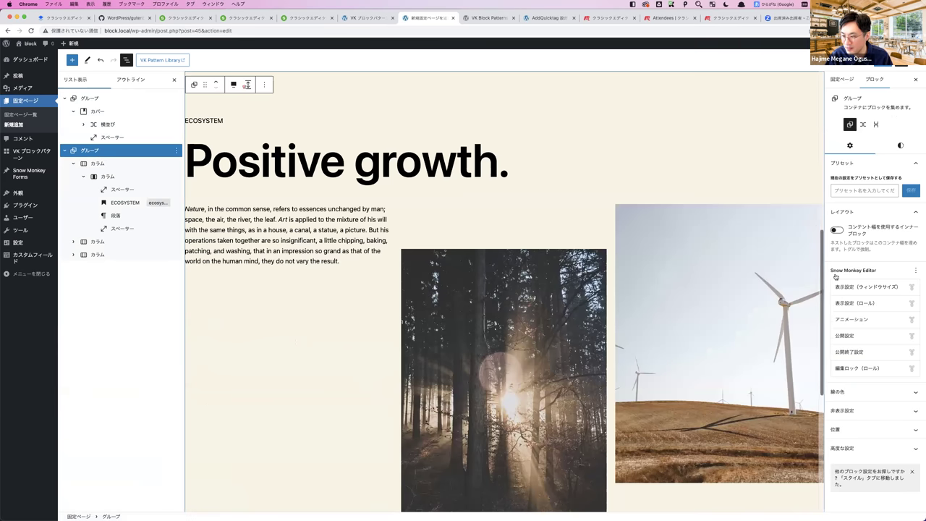
left_click(901, 146)
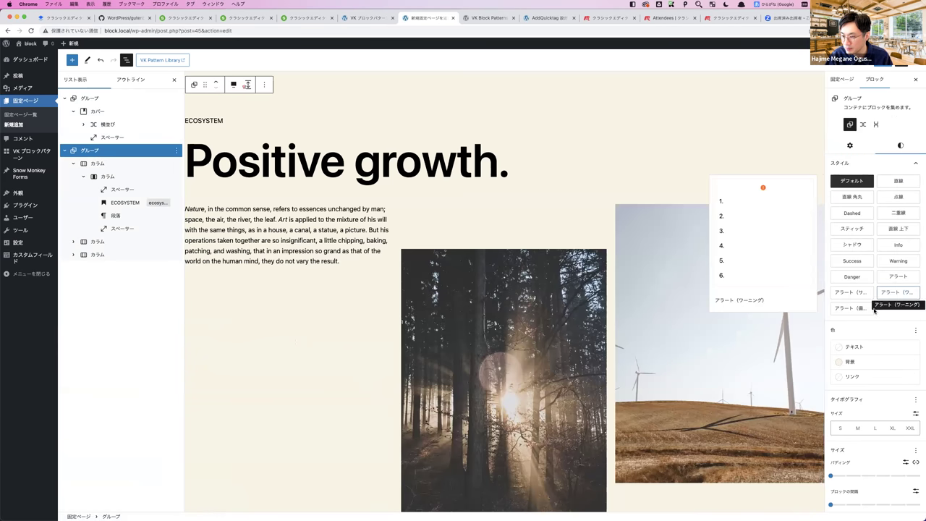
left_click(852, 362)
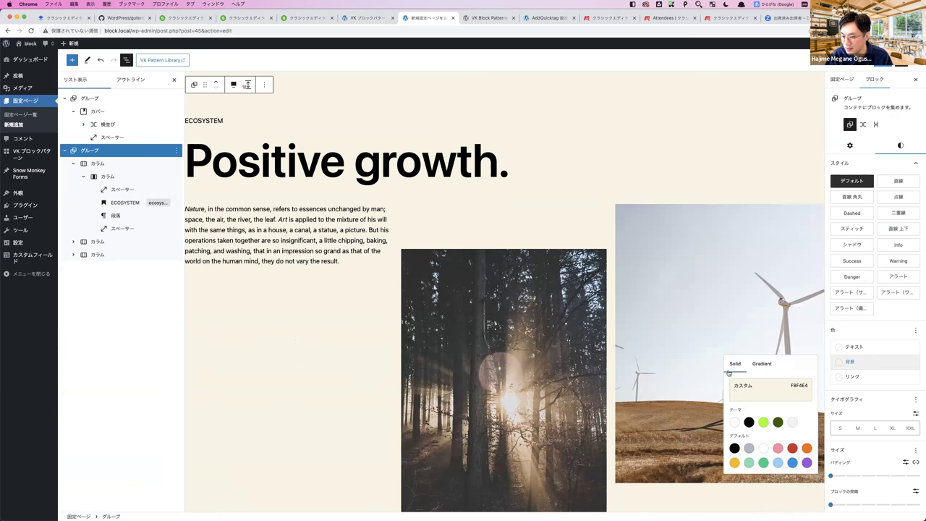
left_click(734, 424)
left_click(571, 225)
Step: Give the three-column カラム block with the forest and windmill images the サブ2 (F6F6F6) background color
scroll(442, 294, "down", 3)
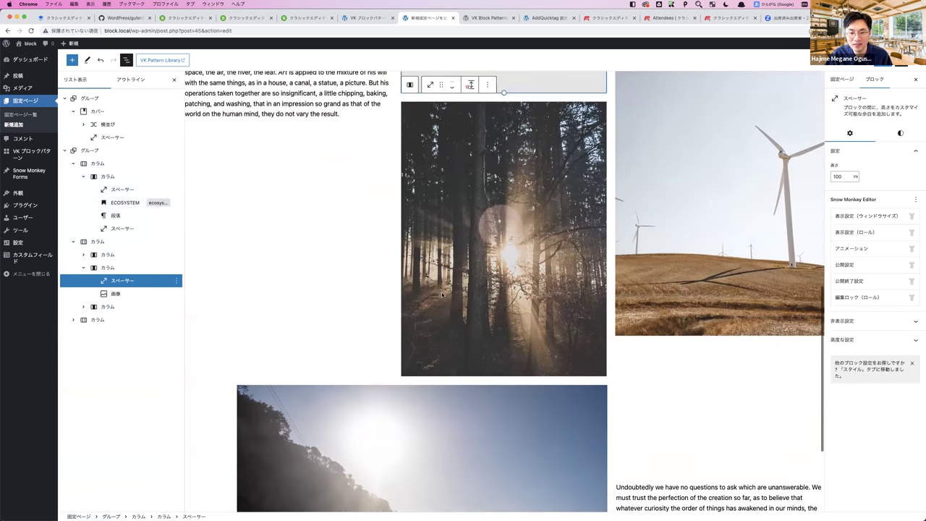
scroll(442, 294, "down", 2)
left_click(118, 243)
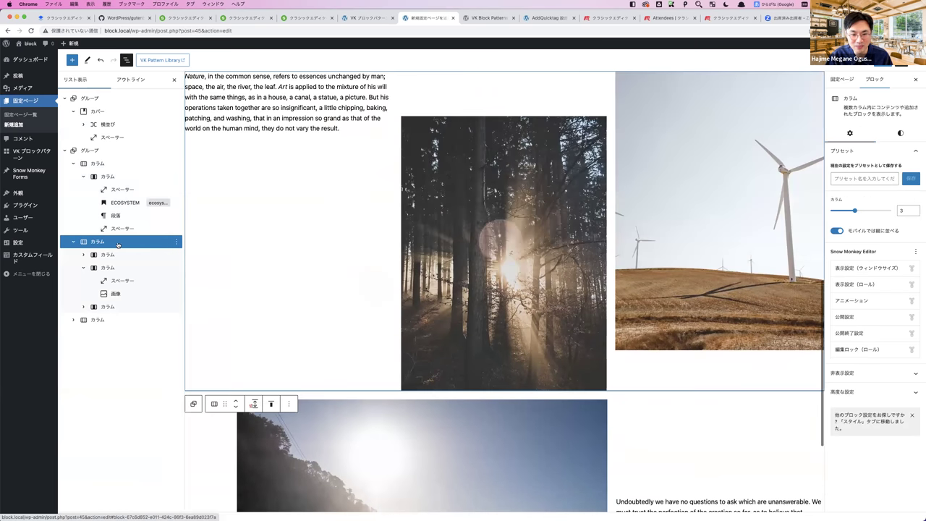
scroll(358, 188, "up", 3)
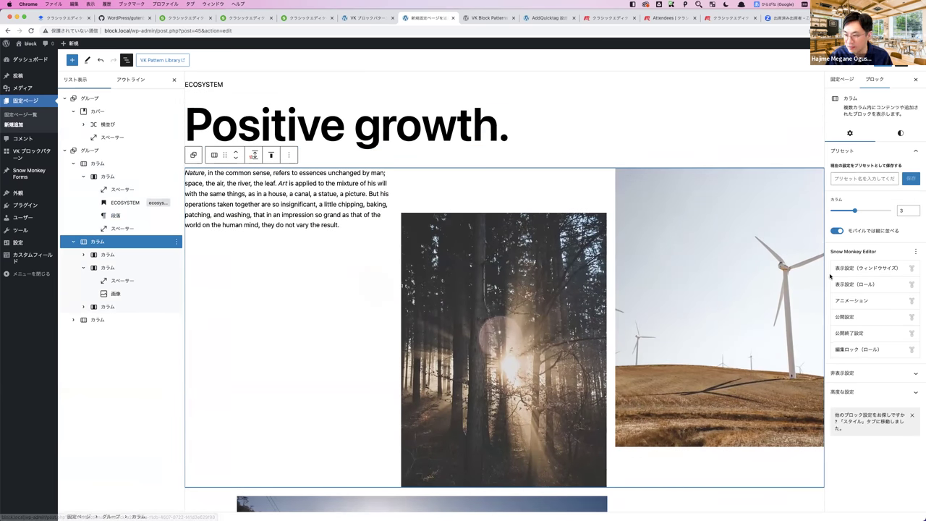
left_click(900, 134)
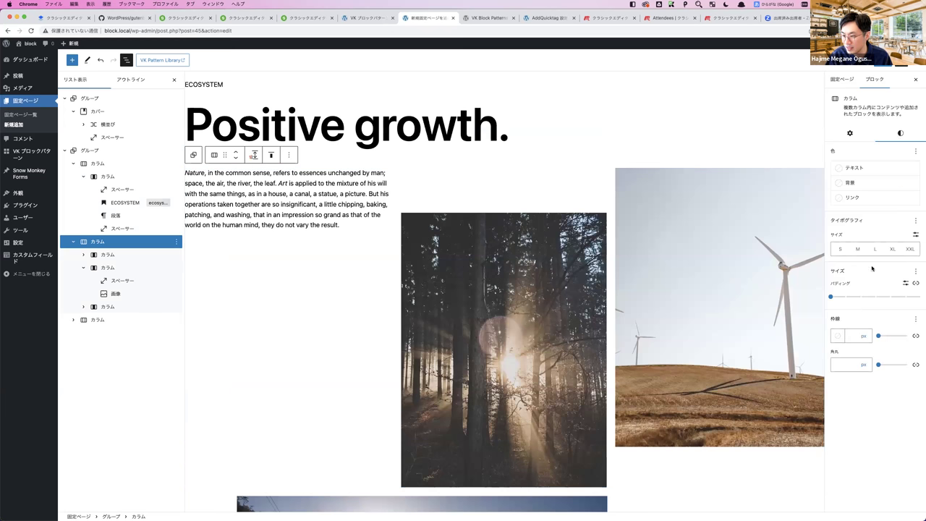
left_click(851, 181)
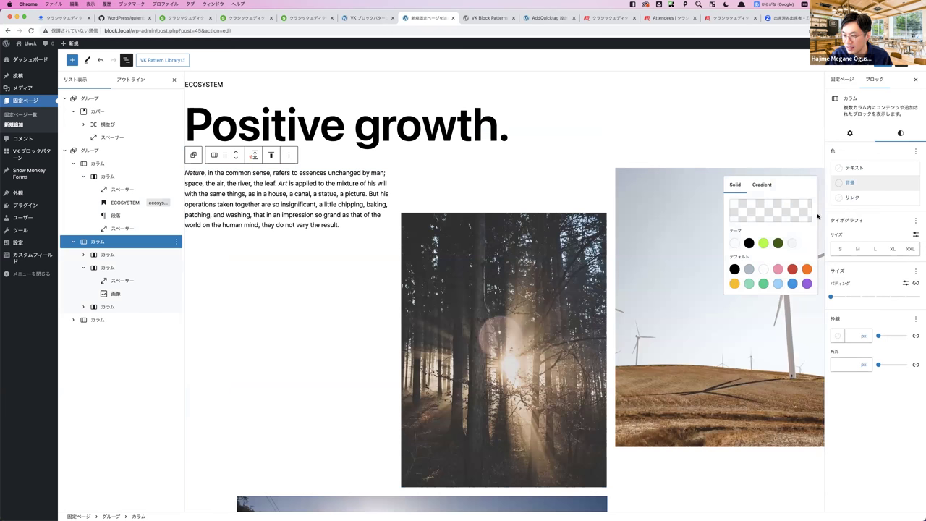
left_click(793, 245)
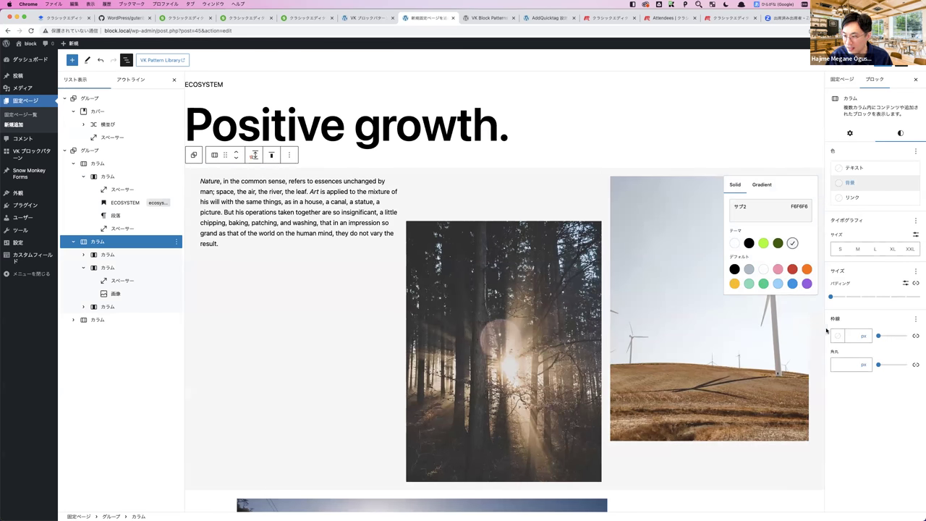
Step: Set the padding of the gray three-column block to 2 and review the section
left_click_drag(832, 296, 860, 298)
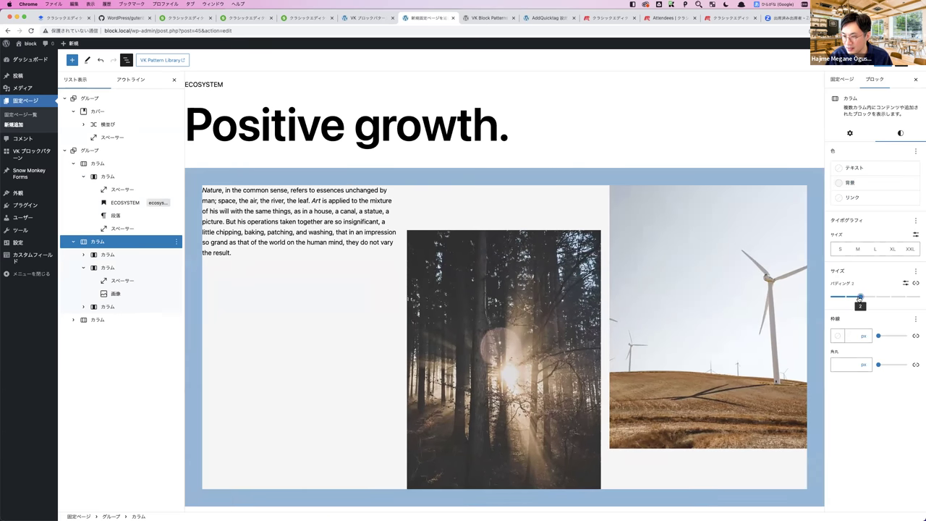
left_click(506, 124)
scroll(672, 200, "down", 5)
scroll(672, 200, "down", 2)
scroll(672, 200, "up", 10)
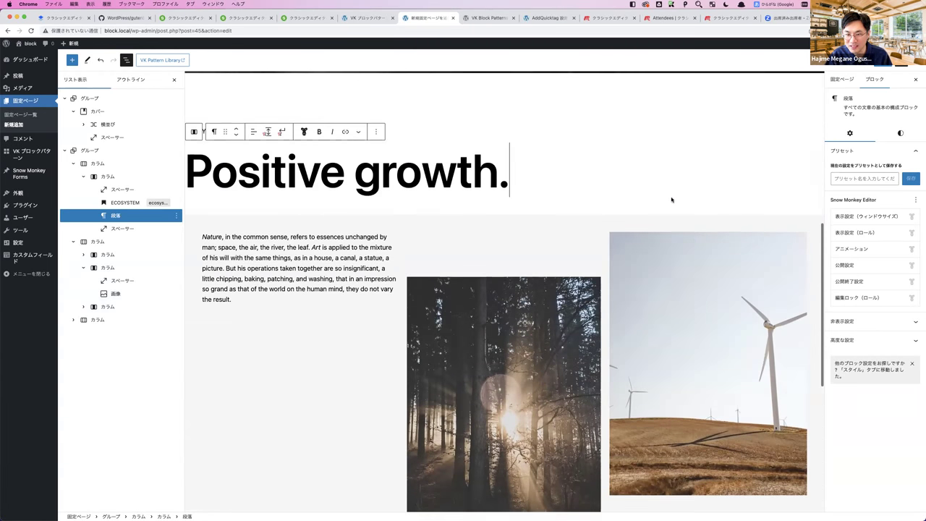
Step: Insert an empty paragraph after the last カラム block with the coastal road image, inside the second グループ
scroll(671, 200, "down", 7)
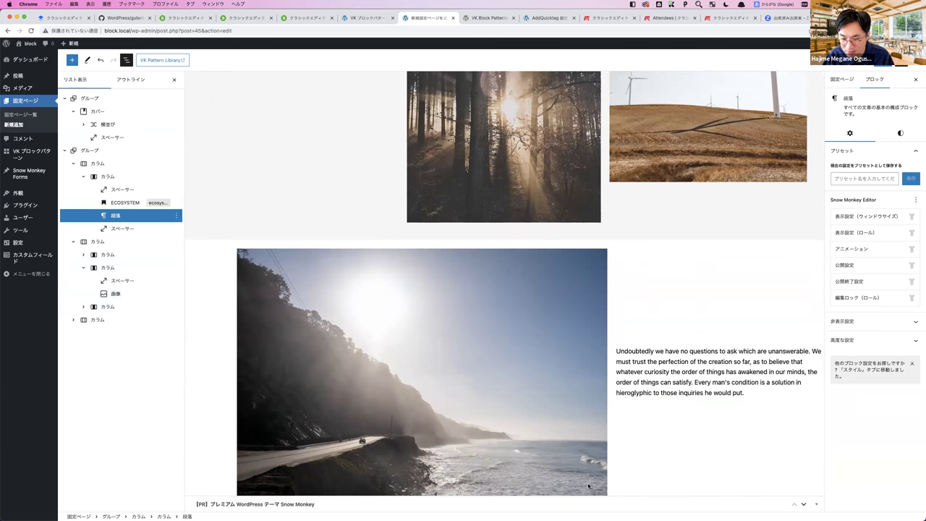
left_click(644, 442)
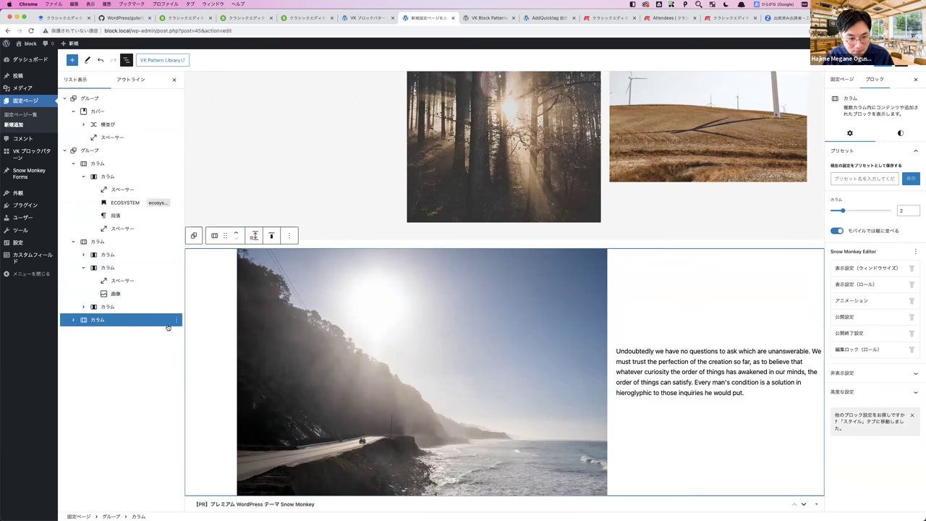
left_click(177, 320)
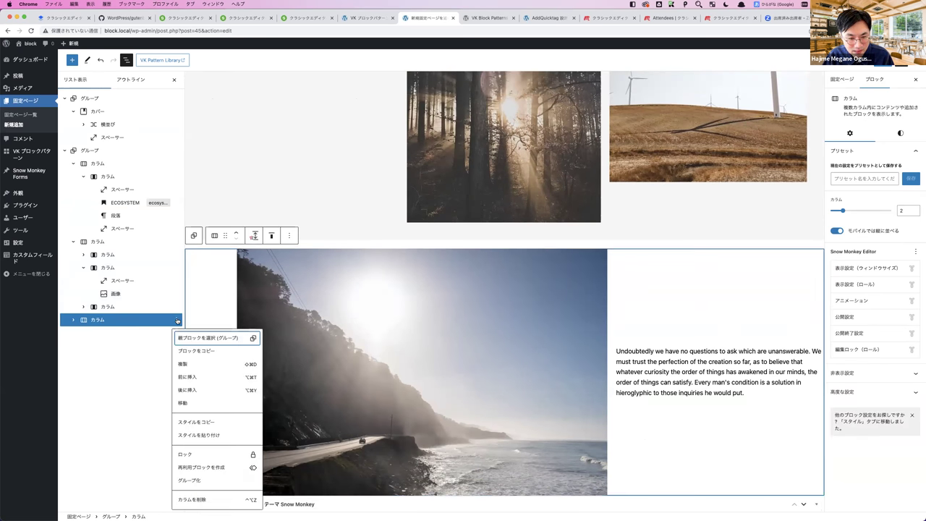
left_click(187, 390)
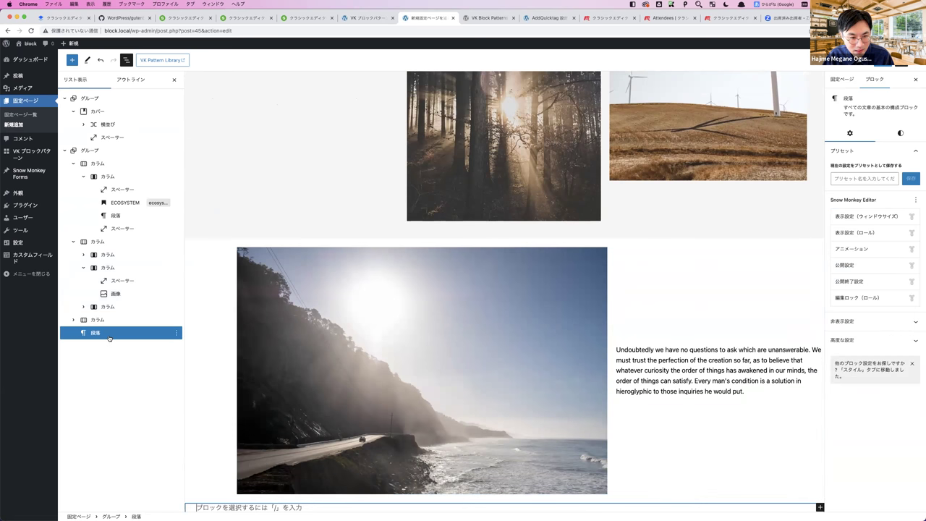
Step: Insert an empty paragraph after the entire second グループ block, outside the group
left_click(174, 154)
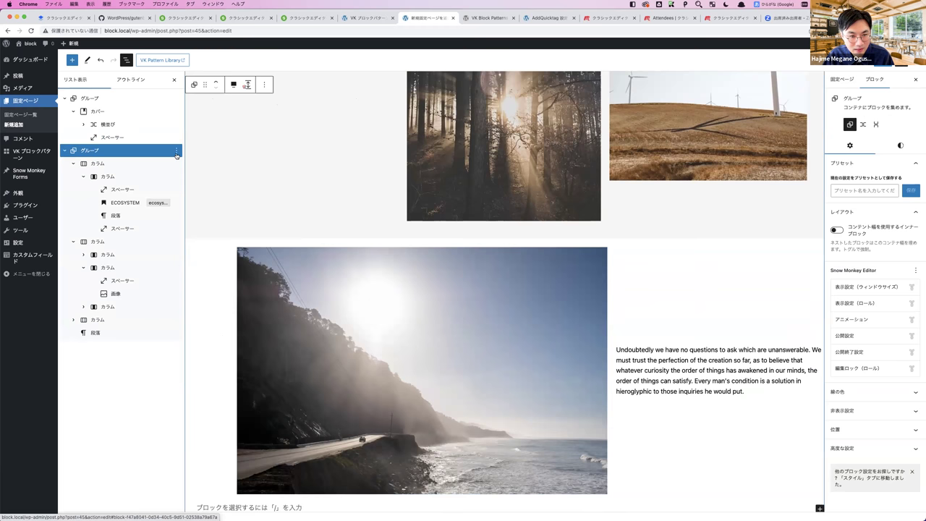
left_click(177, 151)
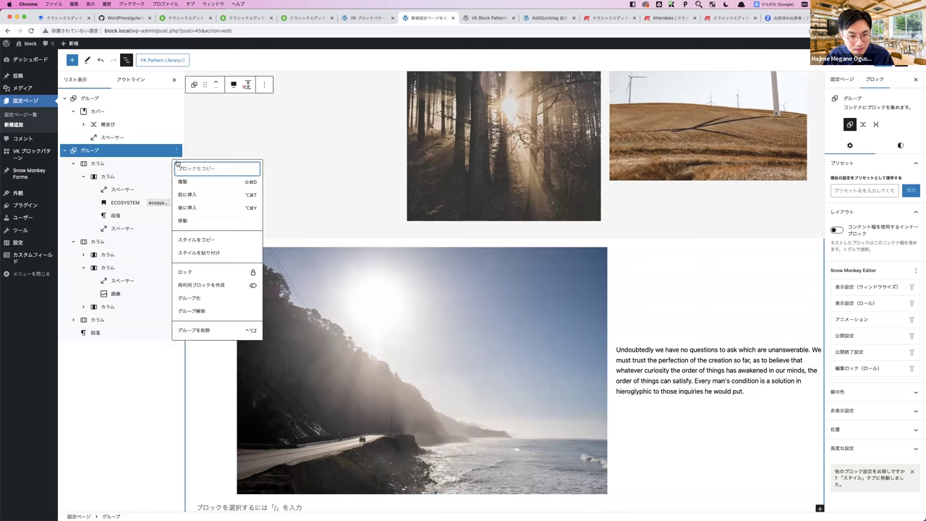
left_click(194, 209)
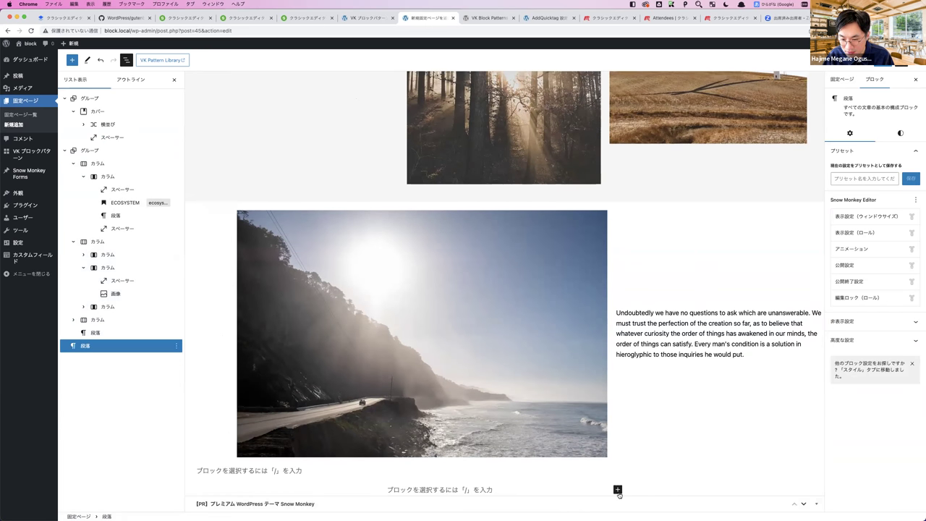
Step: Insert the 引用 pattern from the お客様の声 category at the new paragraph below the second group
left_click(618, 490)
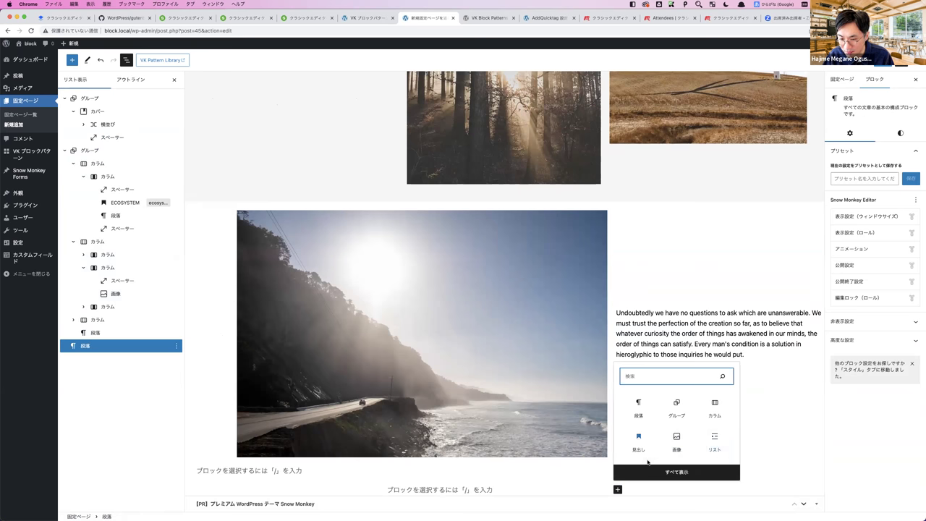
left_click(650, 471)
left_click(108, 102)
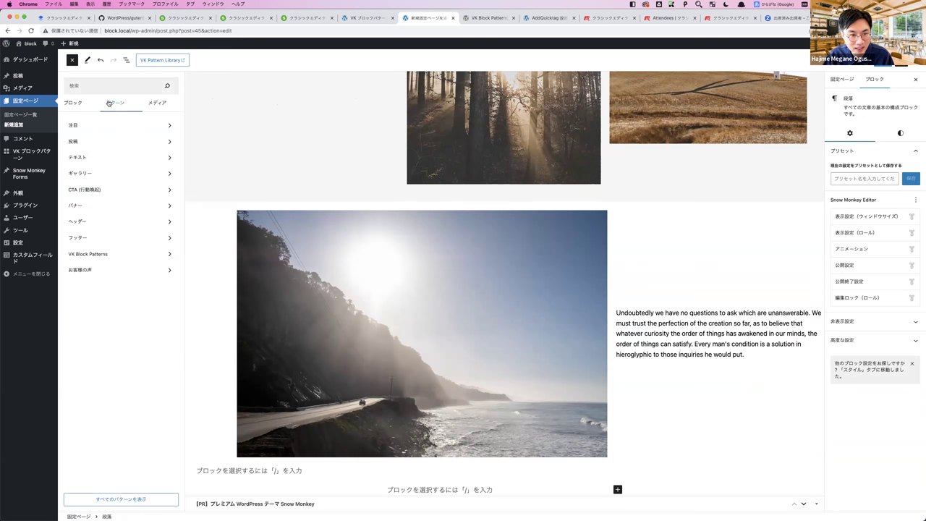
left_click(83, 270)
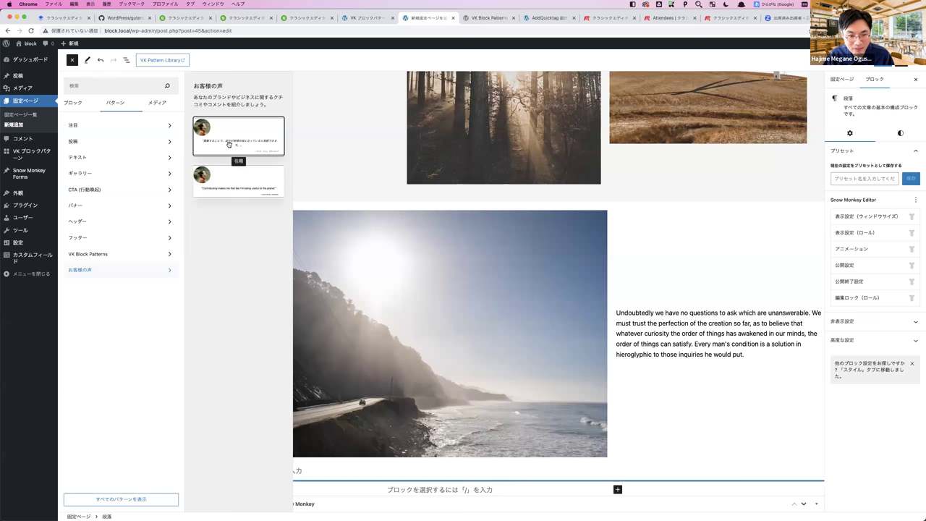
left_click(229, 144)
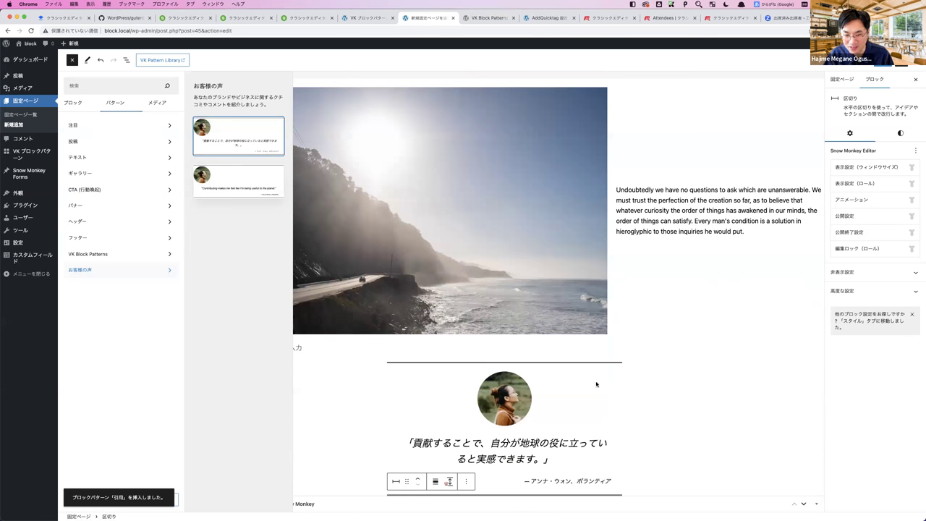
Step: Add a カラム block with the 33 / 33 / 33 layout below the testimonial quote
left_click(639, 390)
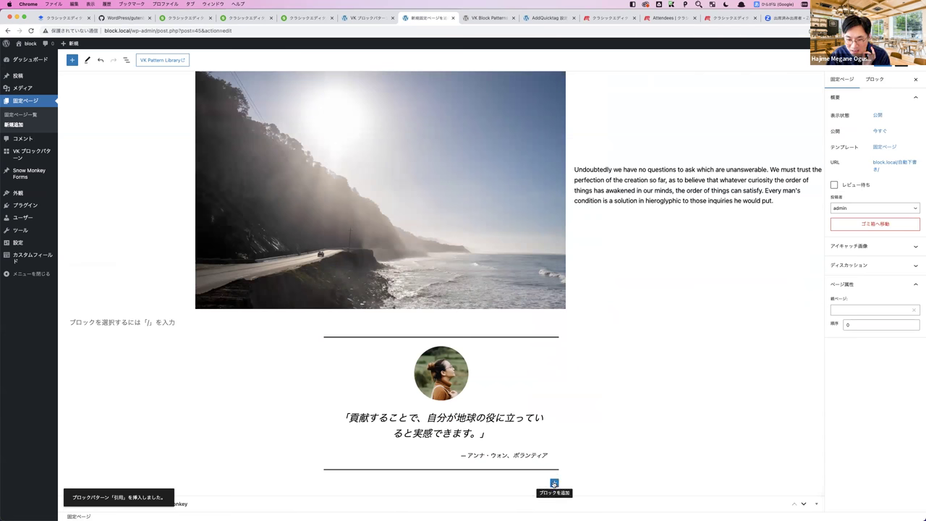
left_click(555, 482)
left_click(645, 404)
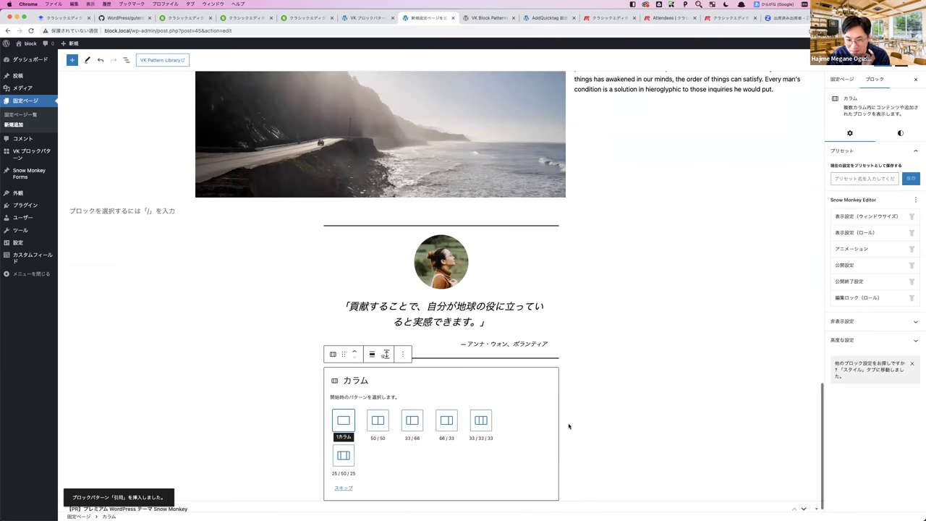
left_click(478, 423)
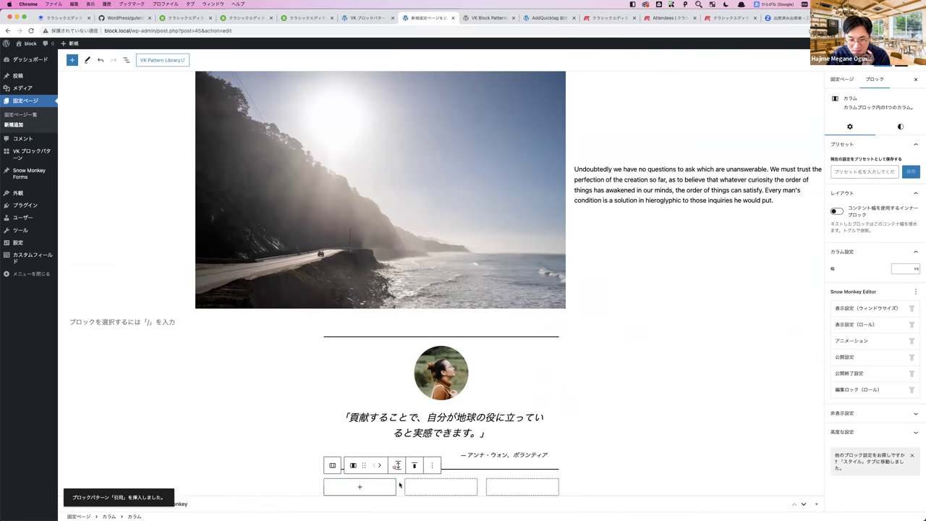
key("Tab")
left_click(322, 482)
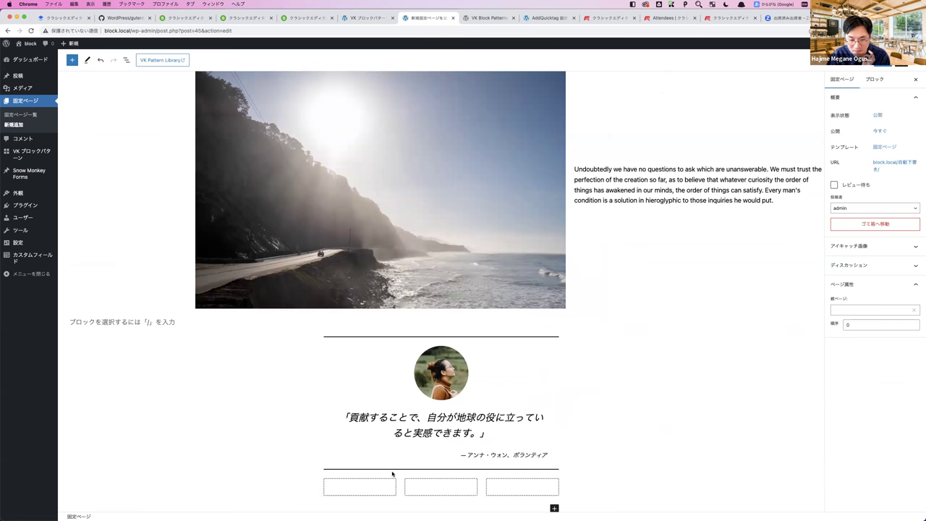
Step: Select the new カラム block in the list view and change its alignment to wide width
left_click(126, 60)
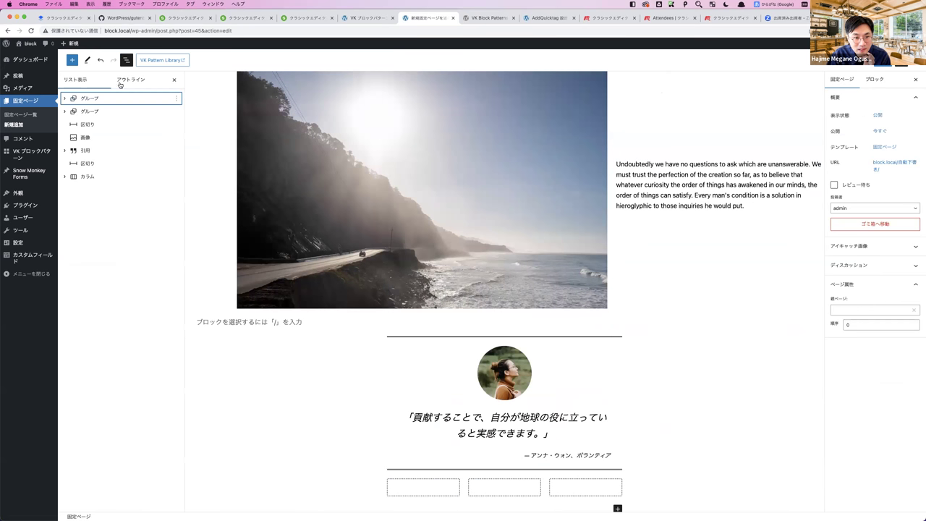
left_click(120, 178)
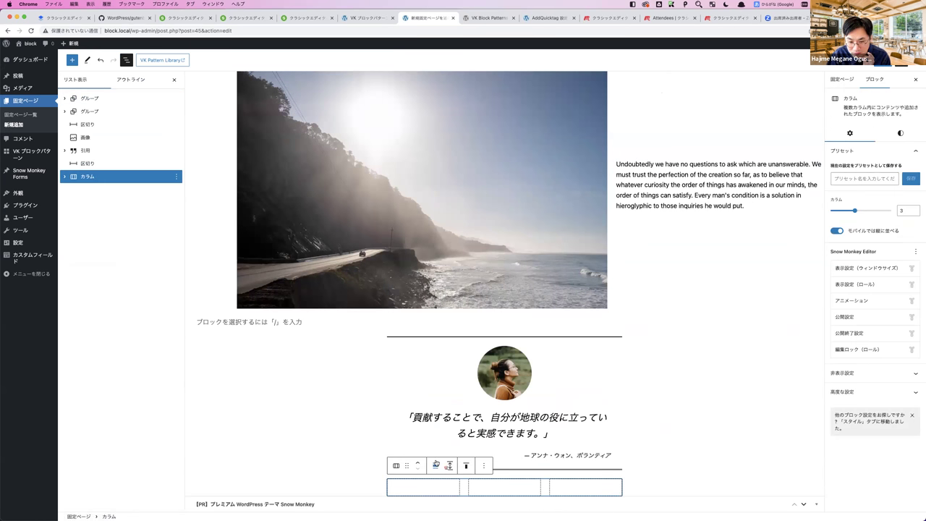
left_click(436, 465)
left_click(451, 427)
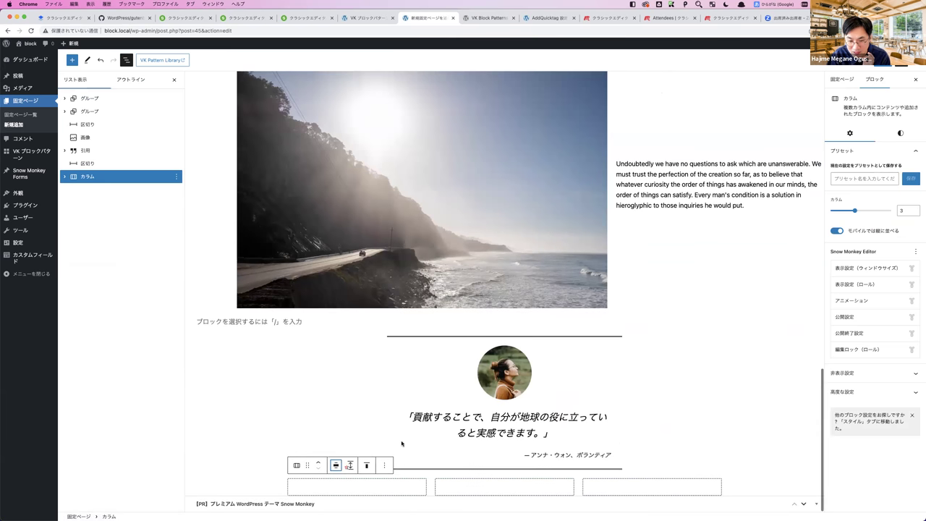
Step: Add an empty 段落 block inside the first column of the three-column block
left_click(360, 488)
left_click(357, 487)
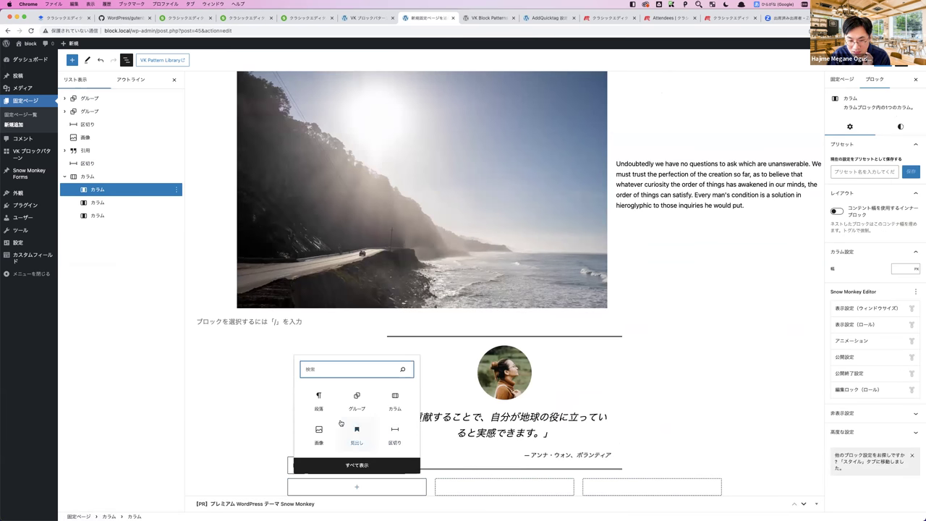
left_click(318, 400)
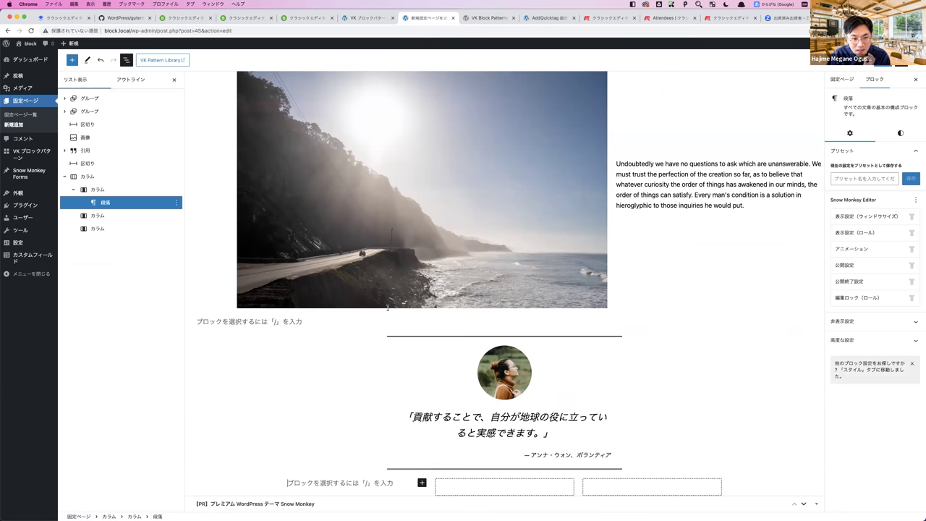
Step: Group the testimonial's two 区切り blocks, 画像 block and 引用 block into a single グループ block
left_click(502, 366)
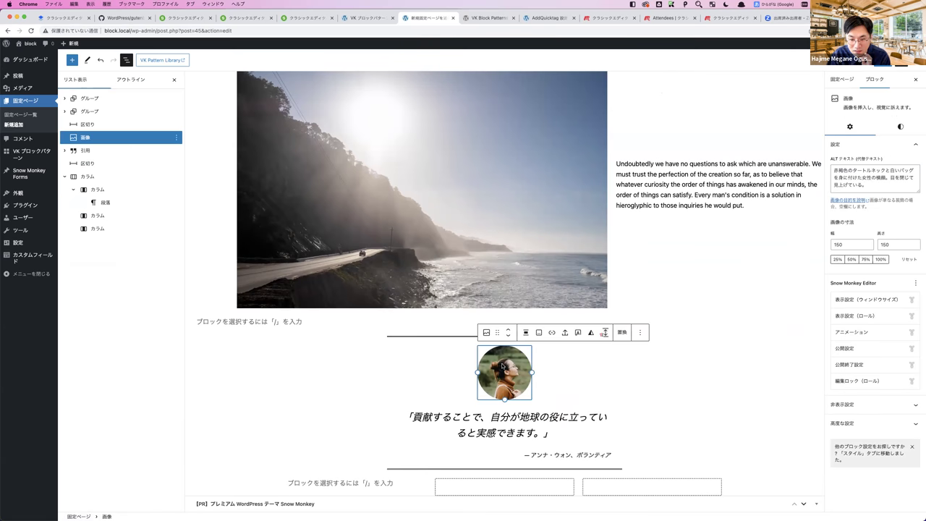
left_click(105, 114)
left_click(104, 124)
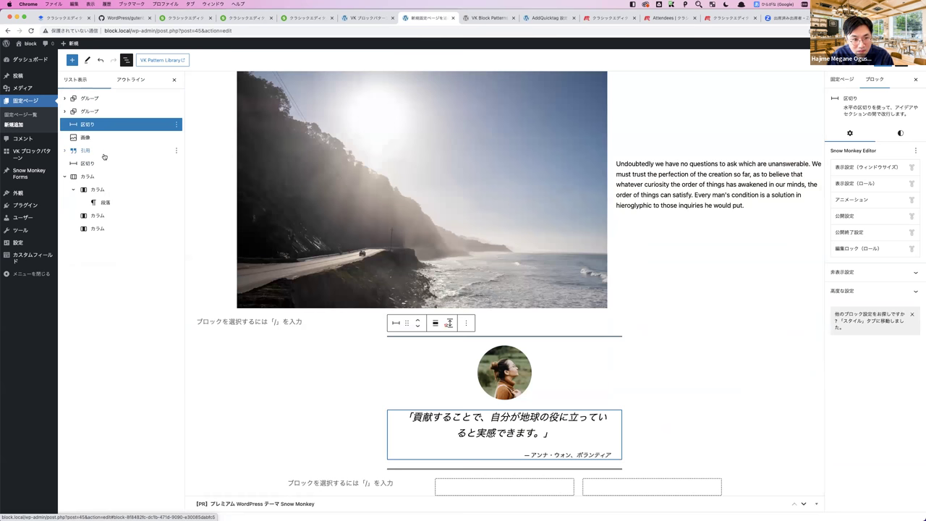
left_click(104, 162, "shift")
left_click(176, 124)
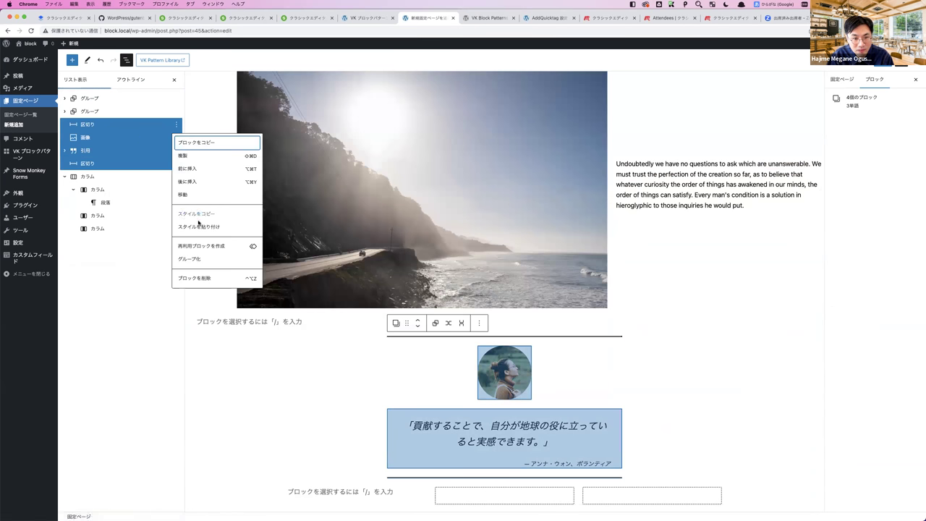
left_click(189, 259)
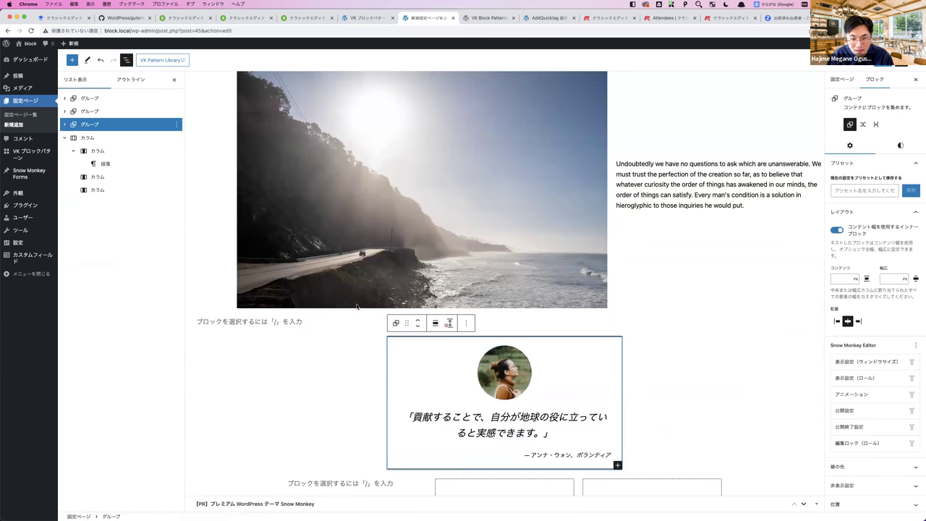
Step: Copy the testimonial group and paste it into the paragraph in the first column
key("ctrl+c")
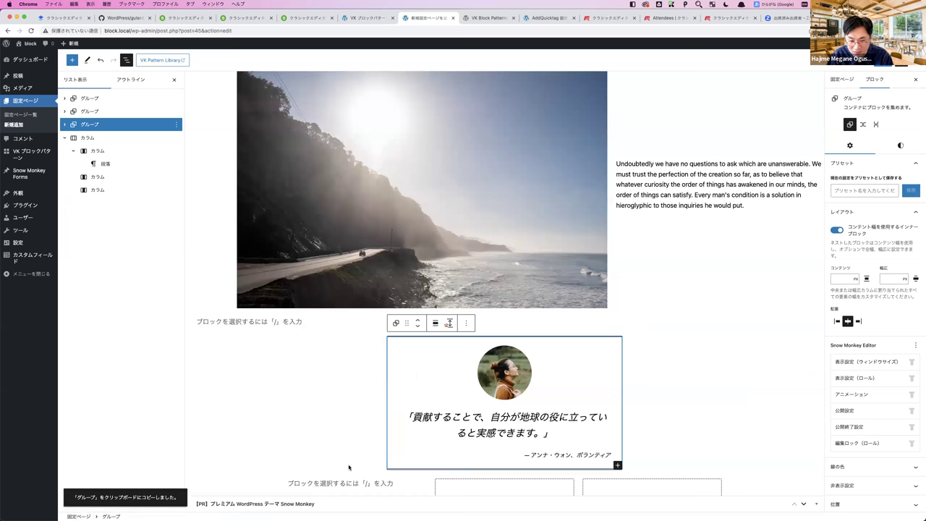
left_click(335, 482)
key("ctrl+v")
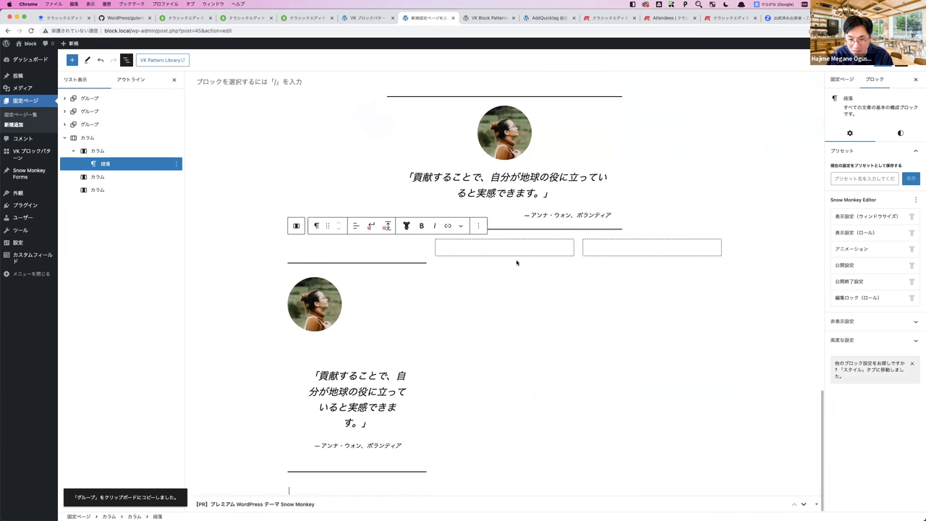
Step: Paste the copied testimonial group into the second and third columns of the カラム block
left_click(507, 252)
left_click(505, 250)
left_click(490, 296)
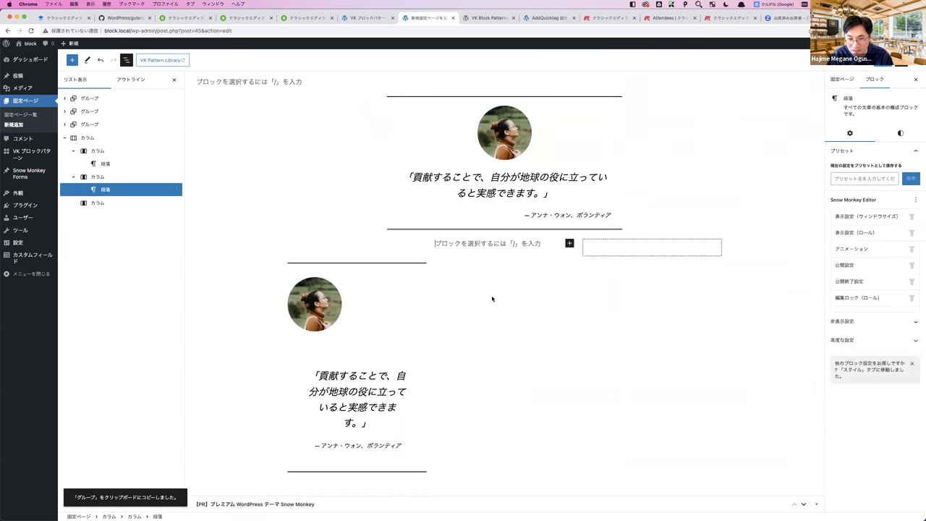
key("ctrl+v")
left_click(652, 371)
left_click(652, 372)
left_click(615, 427)
key("ctrl+v")
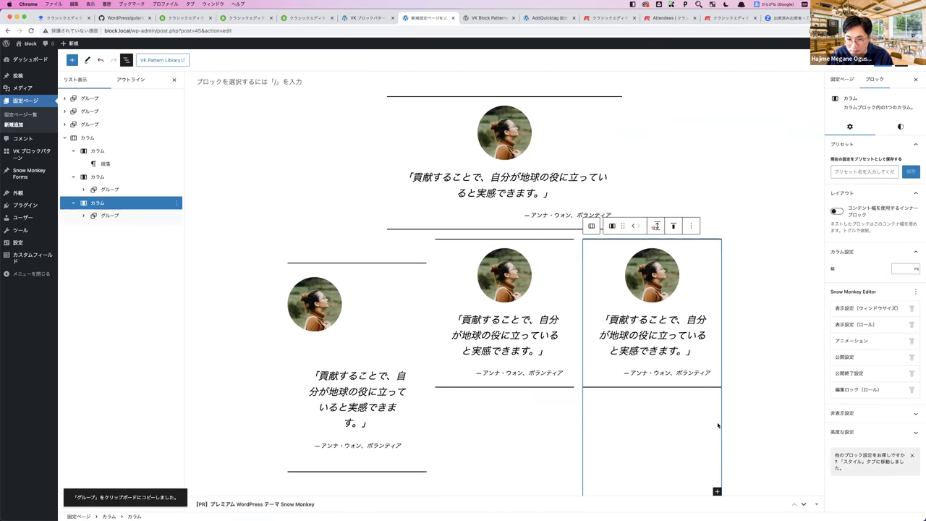
Step: Delete the first column together with its pasted testimonial from the カラム block
left_click(355, 325)
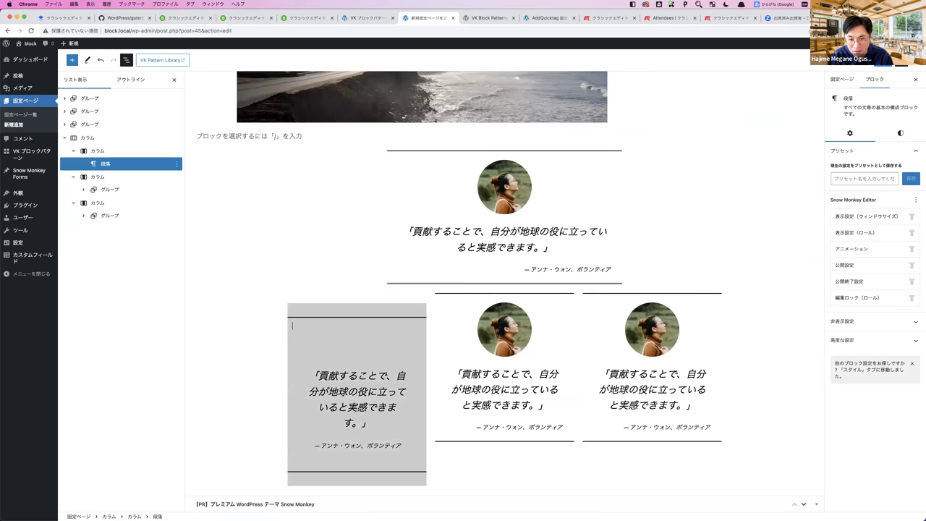
left_click(131, 163)
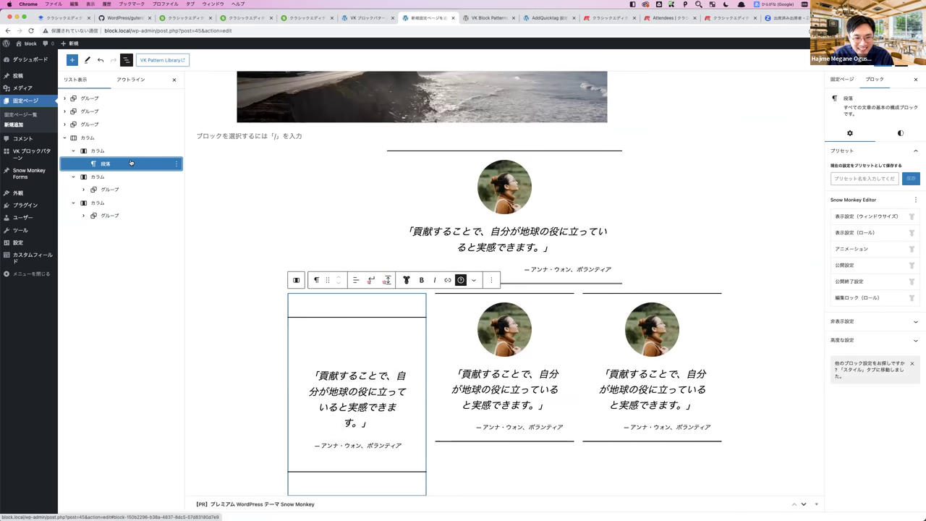
left_click(101, 151)
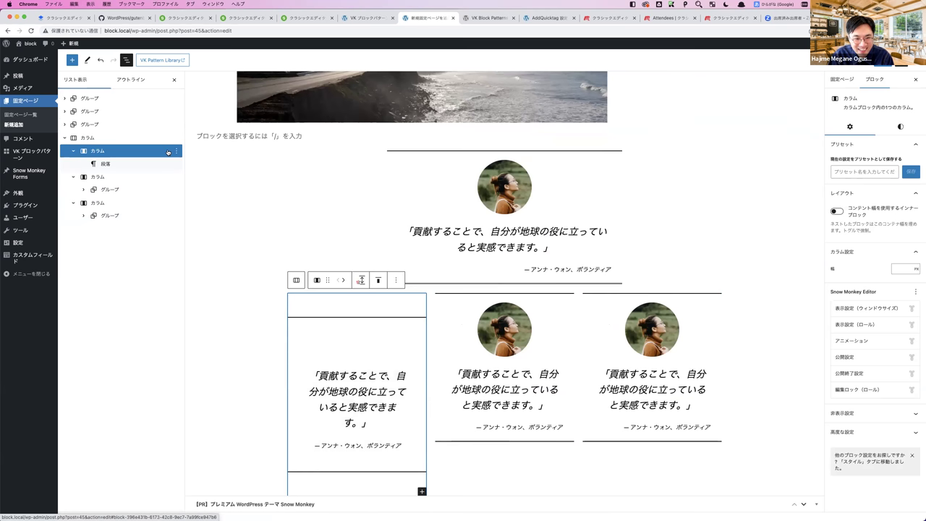
left_click(175, 151)
left_click(191, 279)
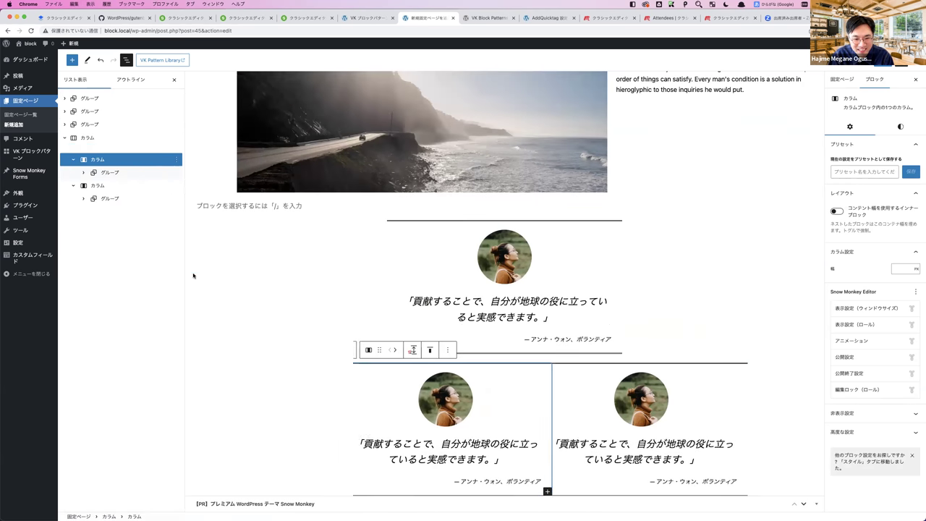
Step: Duplicate the first remaining testimonial column to bring the カラム block back to three columns
left_click(176, 151)
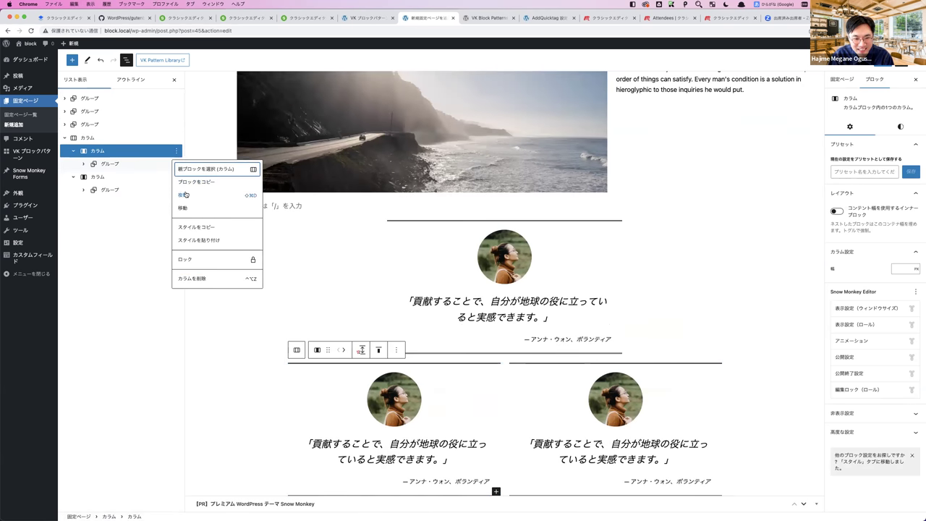
left_click(185, 195)
left_click(758, 377)
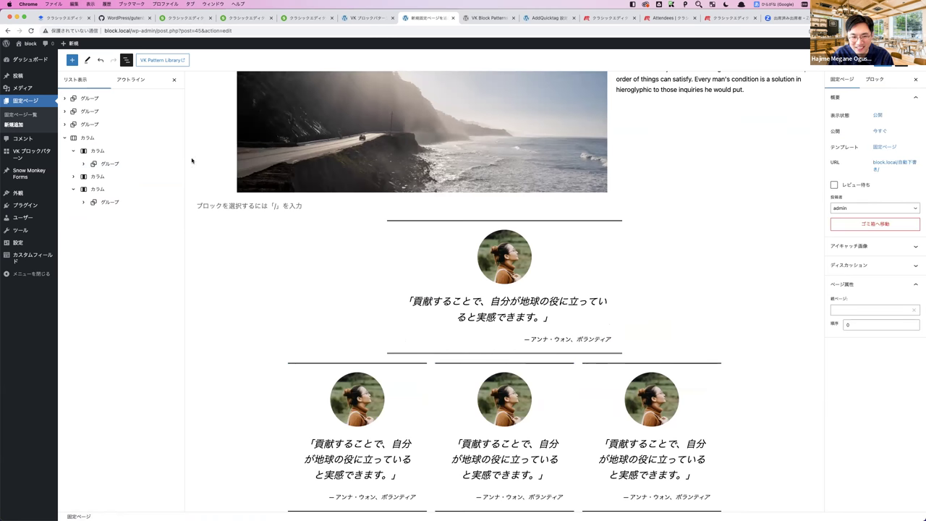
Step: Delete the original standalone testimonial グループ block above the three columns
left_click(100, 127)
left_click(90, 111)
scroll(355, 279, "down", 1)
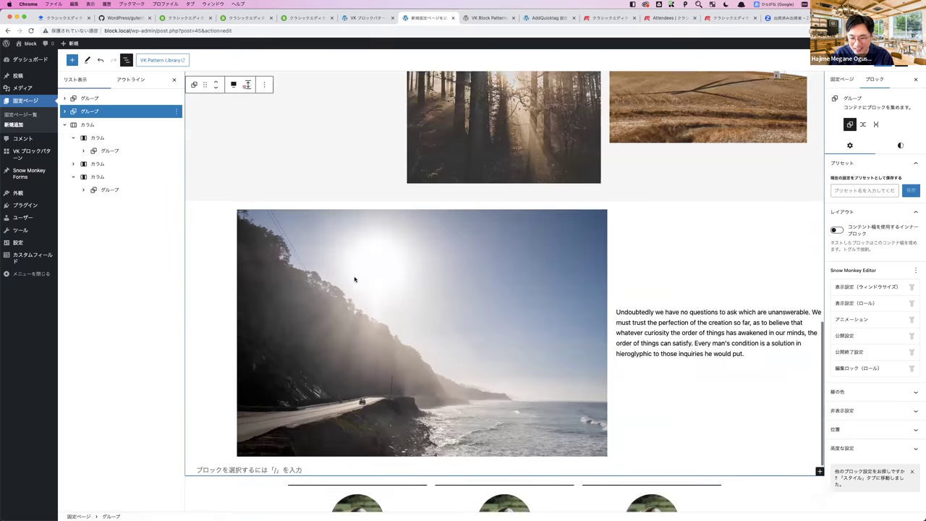
scroll(354, 279, "down", 3)
left_click(646, 347)
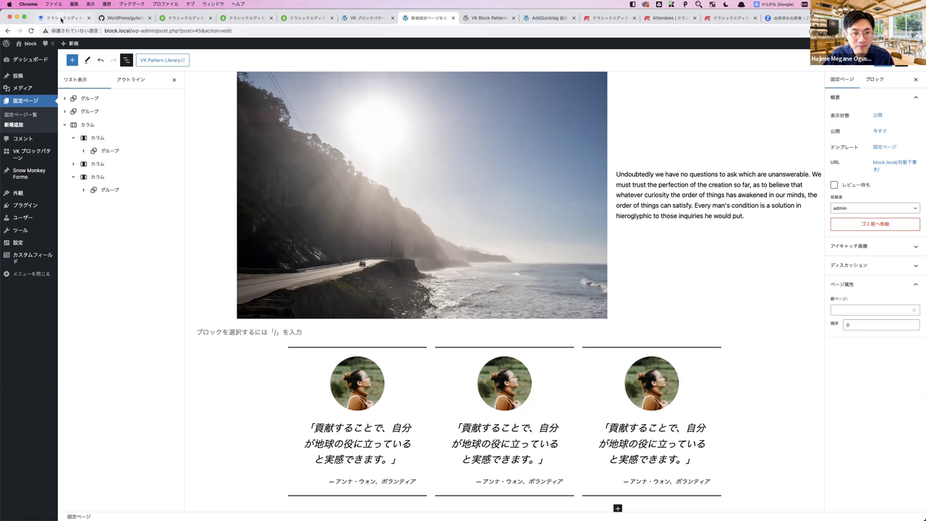
Step: Switch to the classic editor seminar notes in Dropbox Paper and go to the 質疑応答 section
left_click(61, 17)
scroll(255, 245, "down", 5)
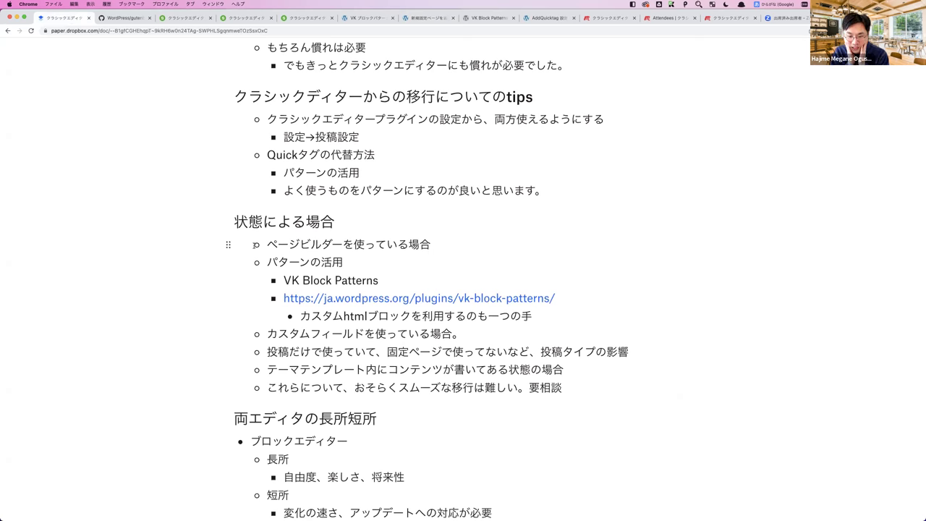
scroll(256, 245, "down", 12)
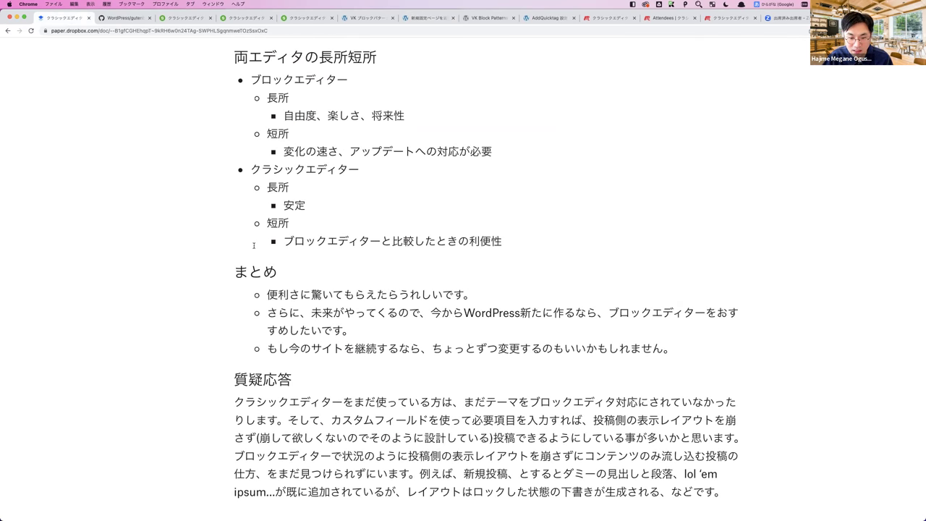
scroll(255, 244, "down", 1)
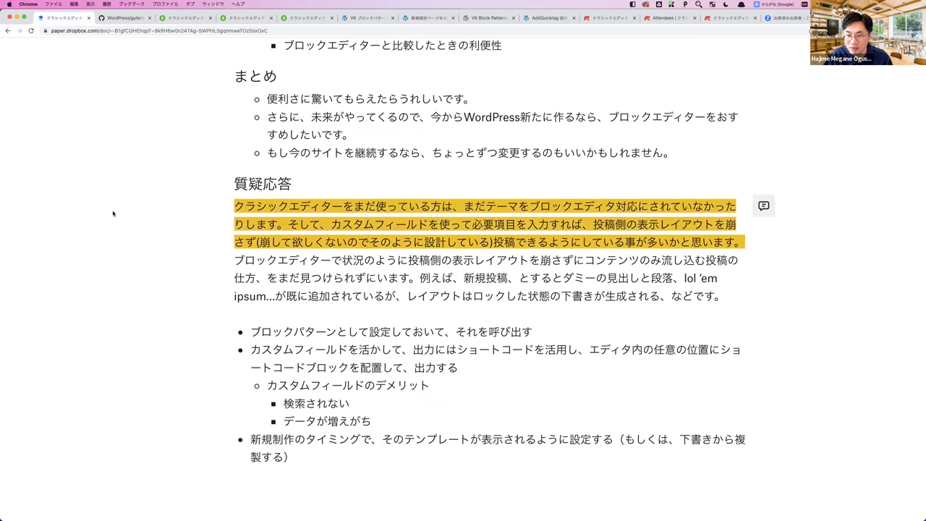
left_click(460, 224)
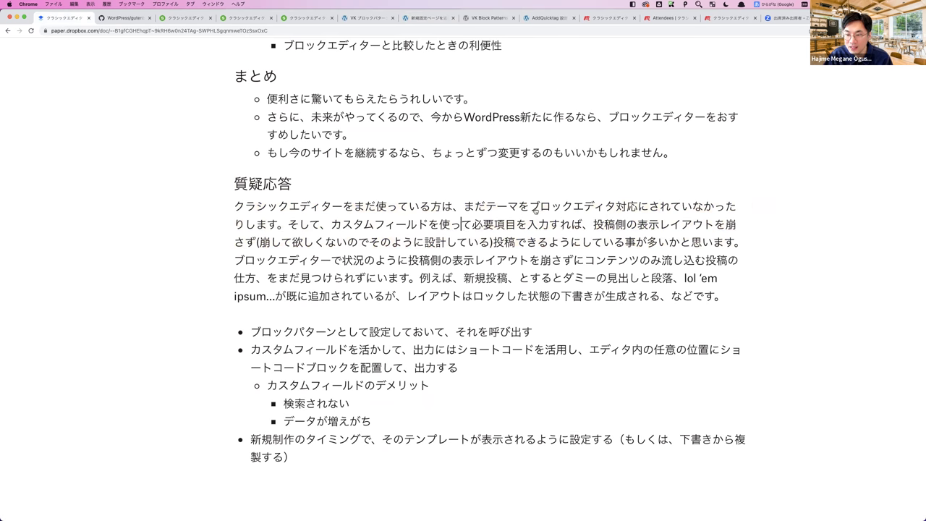
Step: Break the first 質疑応答 paragraph into separate lines before まだテーマを, そして, 投稿側の and 投稿できる
left_click(464, 206)
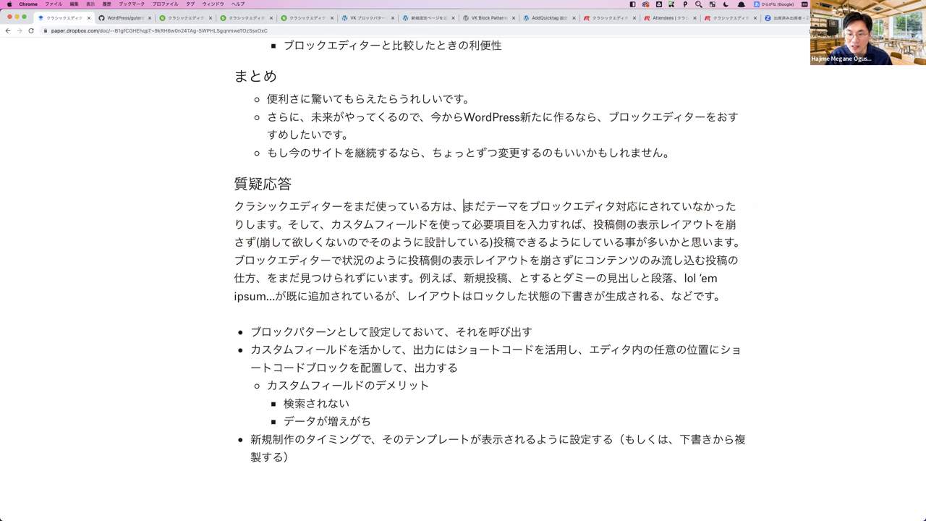
key("Return")
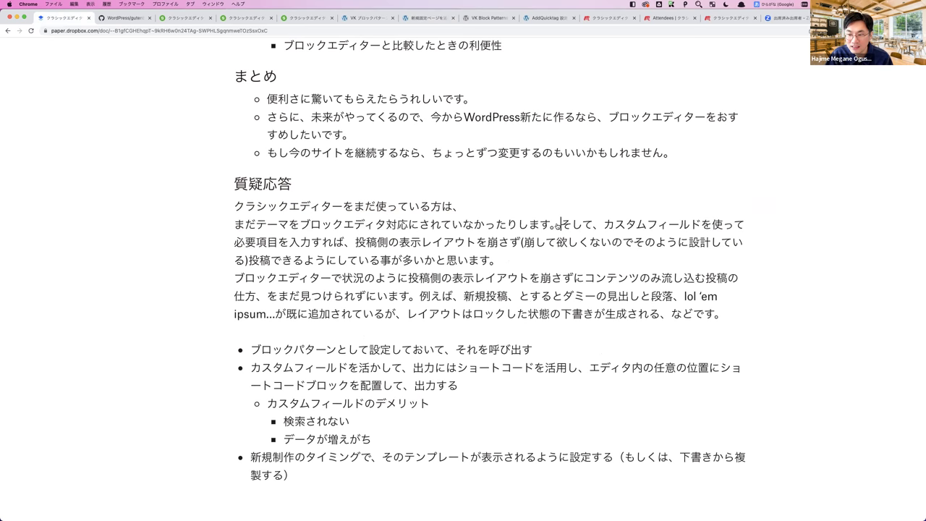
key("Return")
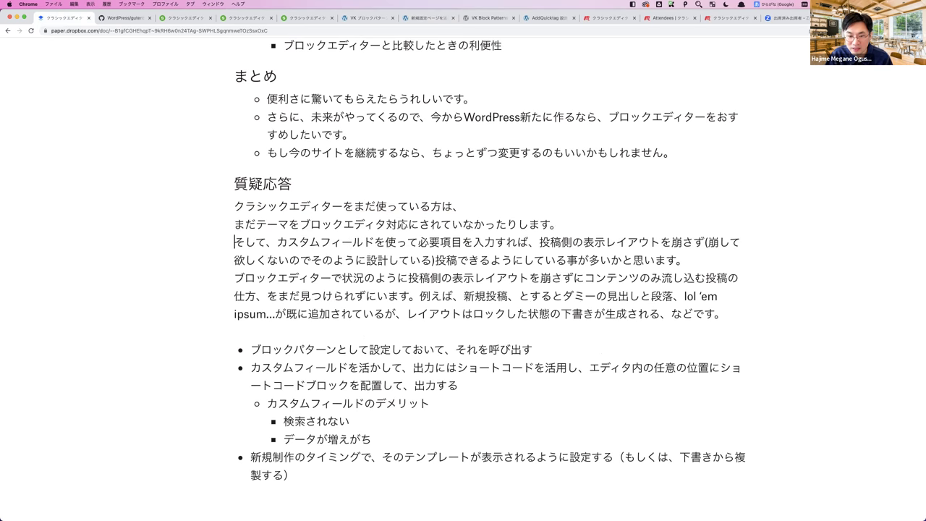
left_click(537, 242)
key("Return")
left_click(636, 261)
key("Return")
Step: Insert blank lines after 多いかと思います。 and after なかったりします。 in the question text
left_click(518, 281)
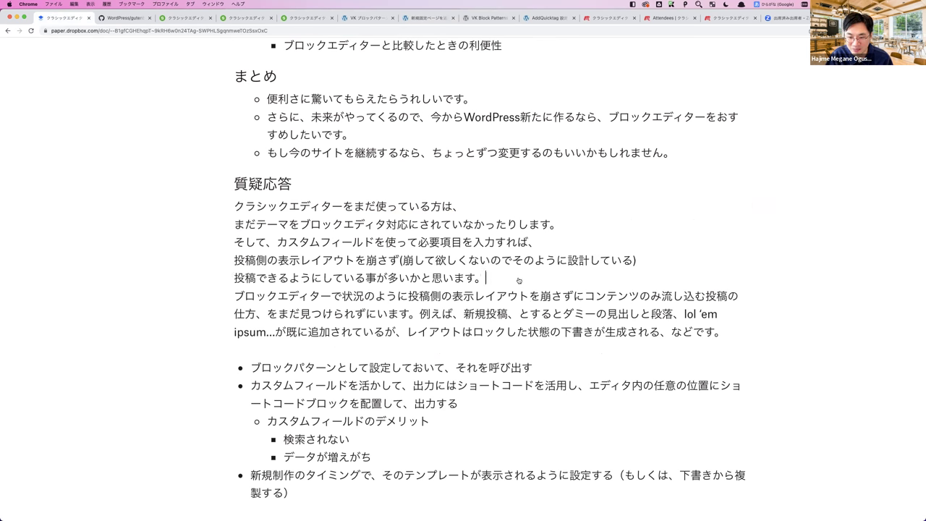
key("Return")
left_click(570, 227)
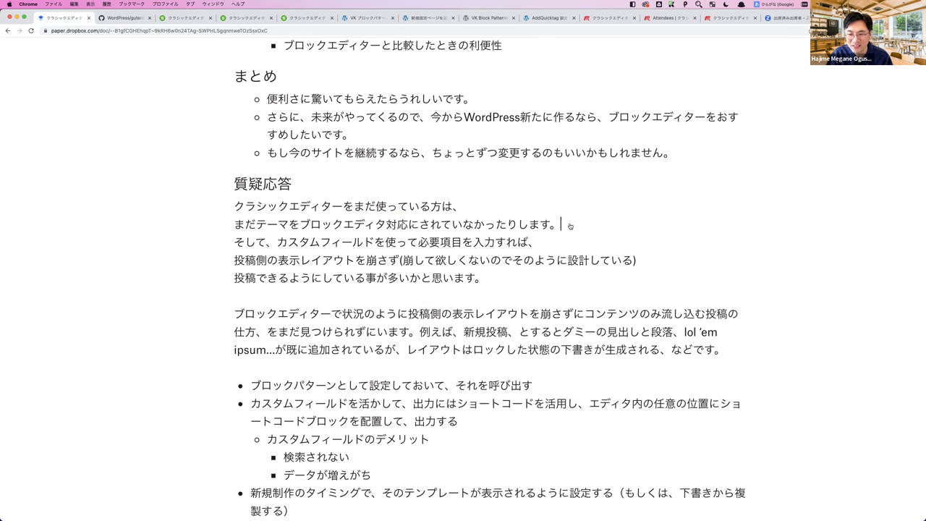
key("Return")
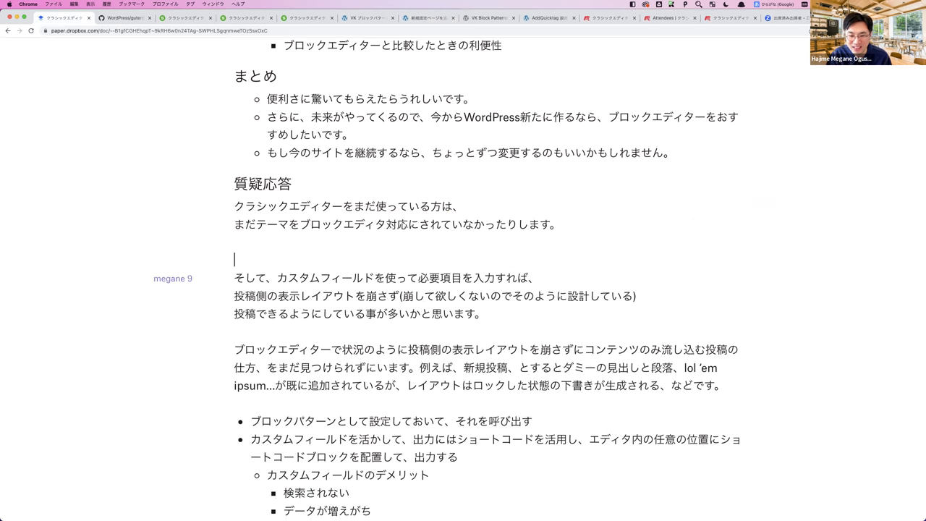
Step: Break the ブロックエディターで paragraph into lines before コンテンツのみ, 例えば and レイアウトはロックした
scroll(541, 277, "down", 3)
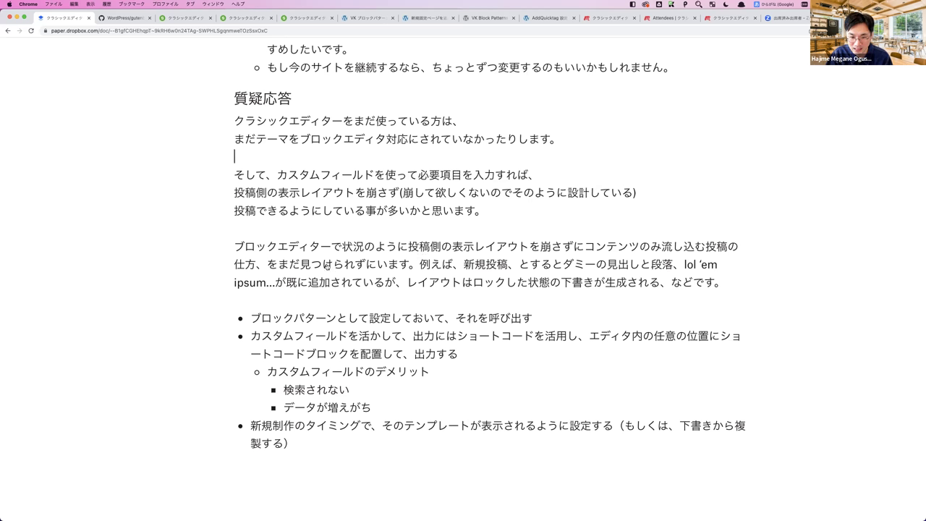
left_click(418, 267)
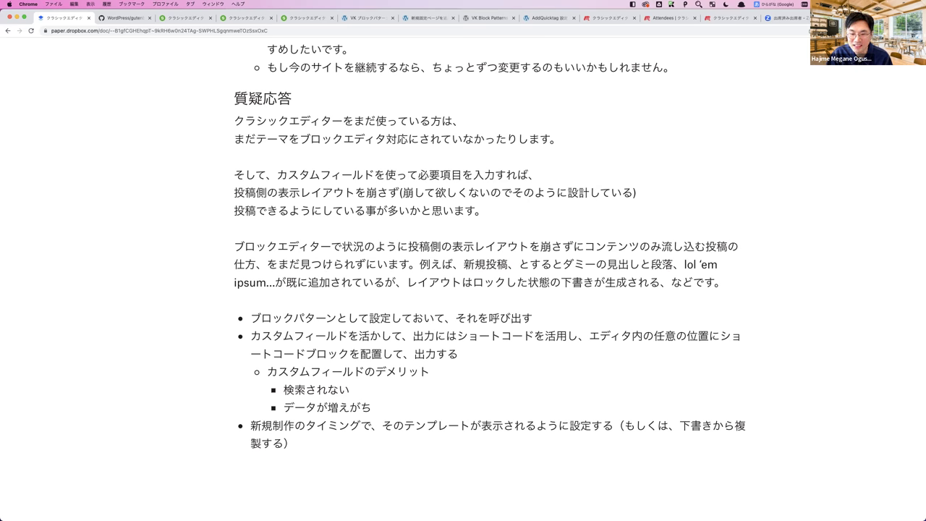
key("shift+Return")
left_click(583, 247)
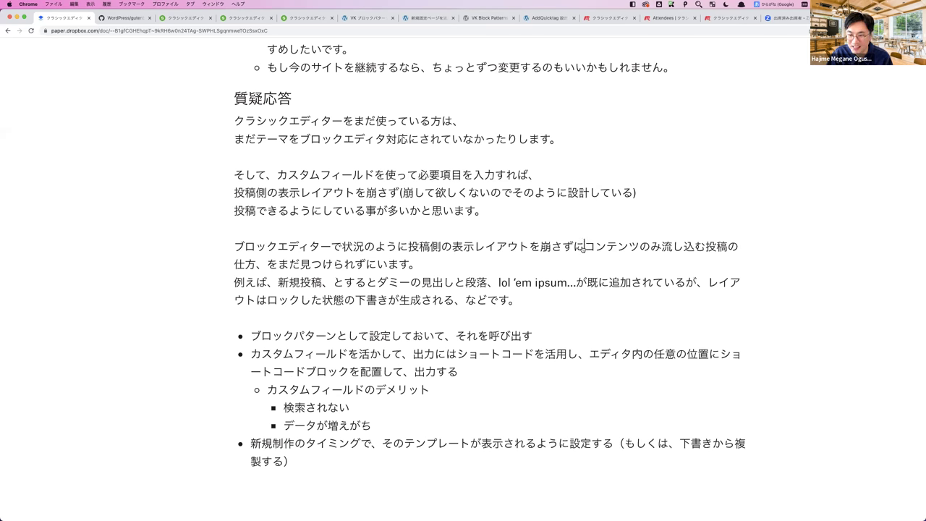
key("shift+Return")
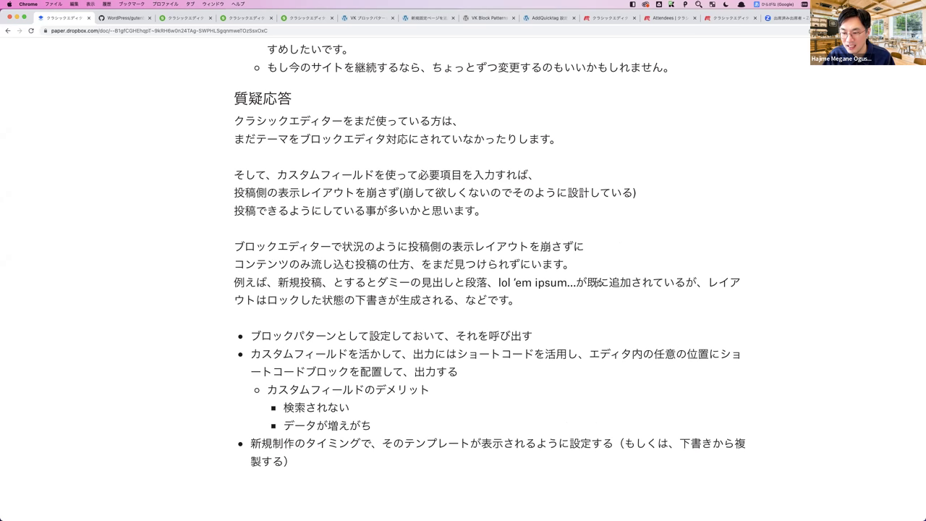
left_click(707, 282)
key("Return")
Step: Insert a horizontal divider between the question text and the bulleted answers
scroll(524, 300, "down", 1)
key("Down")
key("Return")
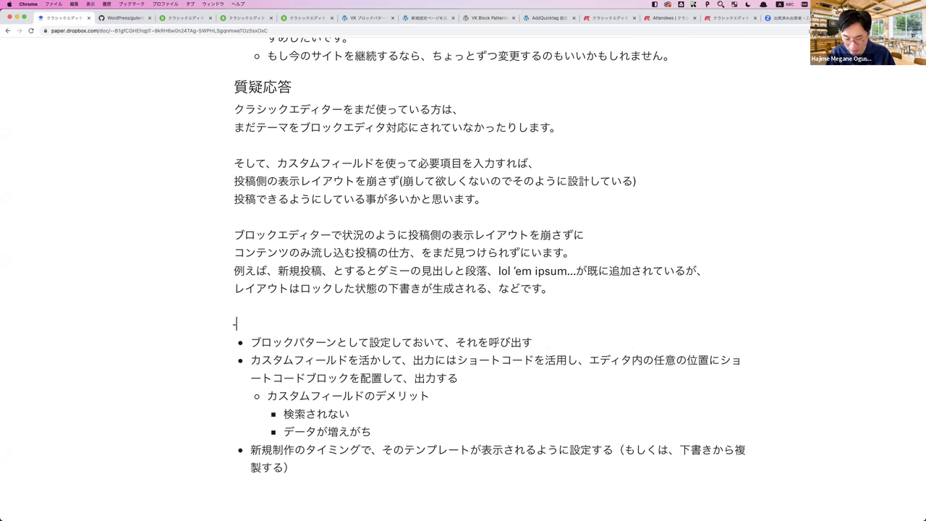
type("---")
key("BackSpace")
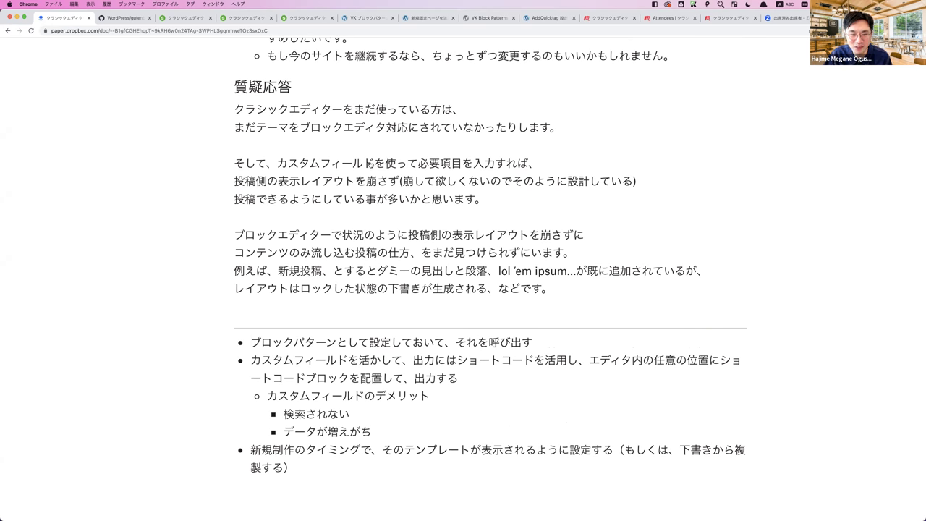
Step: Switch to WordPress, leave the unsaved page and open the 登録セット写真付き pattern in VK ブロックパターン for editing
left_click(434, 20)
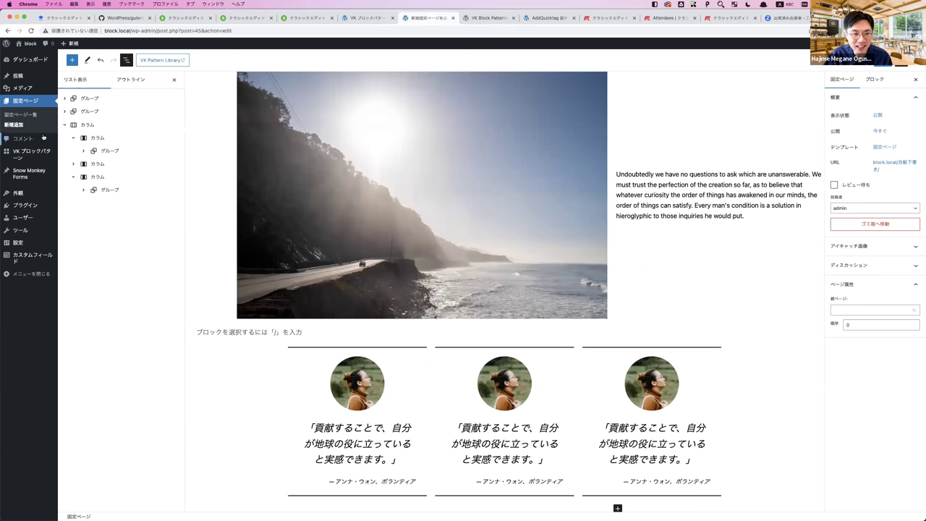
mouse_move(85, 215)
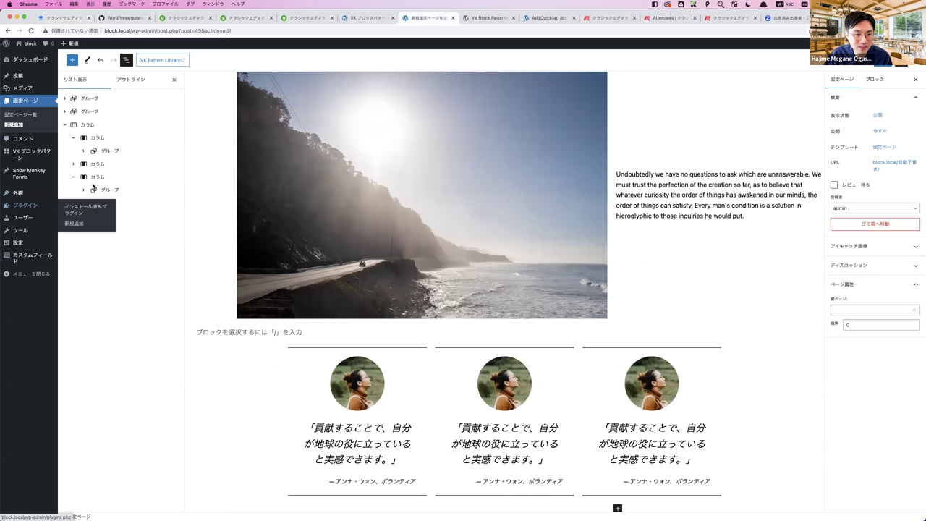
left_click(48, 157)
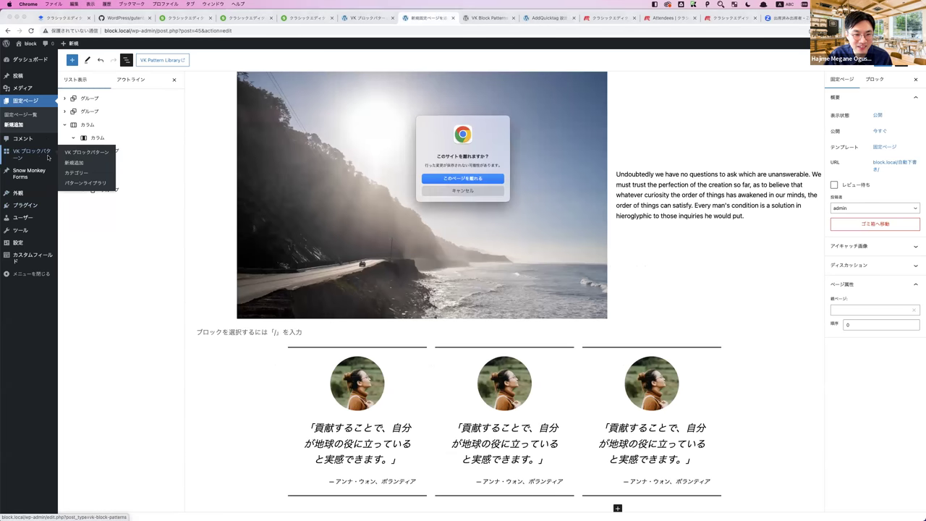
left_click(434, 178)
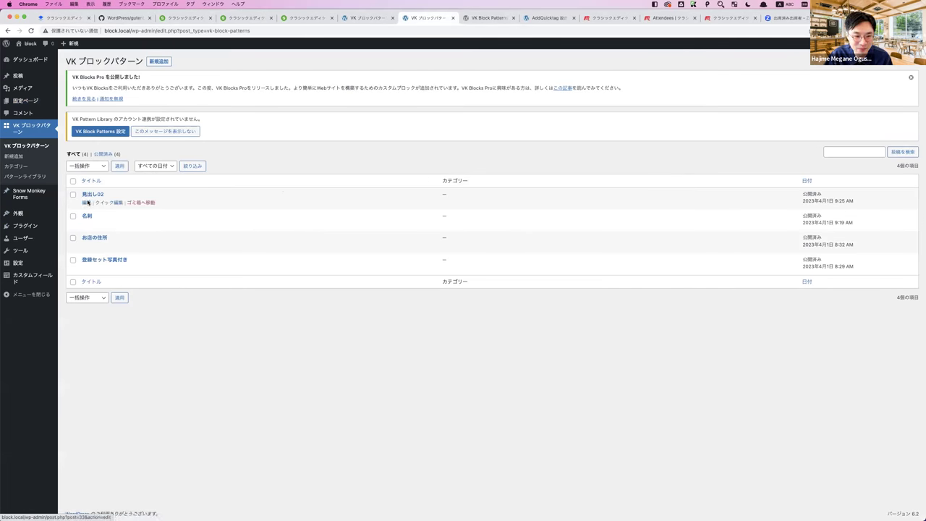
left_click(85, 268)
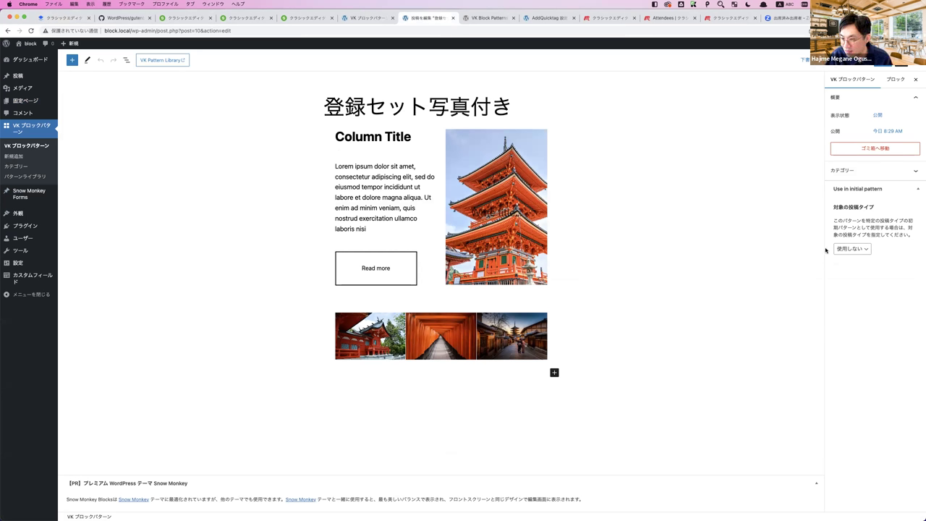
Step: Set the pattern's target post type for initial use to 投稿 and save the pattern
mouse_move(864, 221)
left_mouse_down()
mouse_move(880, 202)
mouse_move(871, 236)
left_mouse_up()
left_click(871, 235)
key("super+plus")
key("super+plus")
key("super+plus")
key("super+plus")
key("super+plus")
key("super+plus")
key("super+plus")
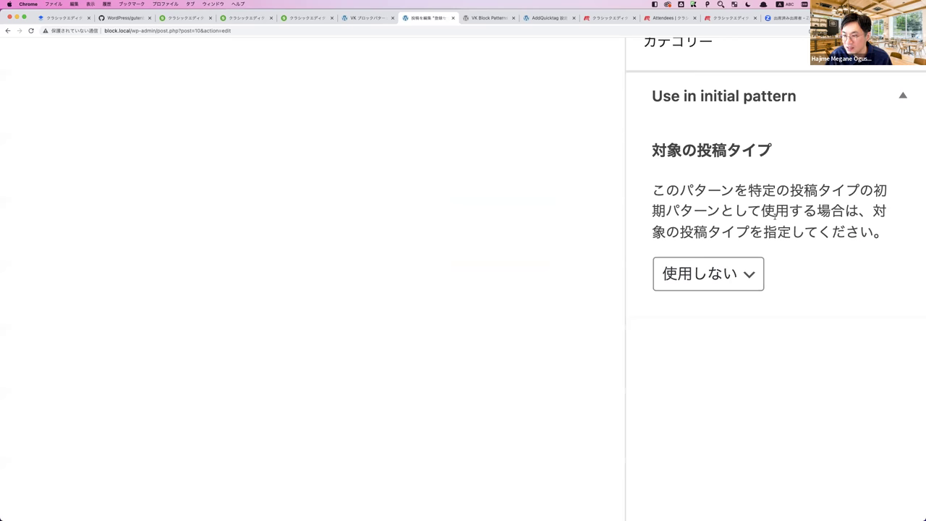
key("super+minus")
key("super+minus")
key("super+minus")
key("super+minus")
key("super+minus")
key("super+minus")
key("super+minus")
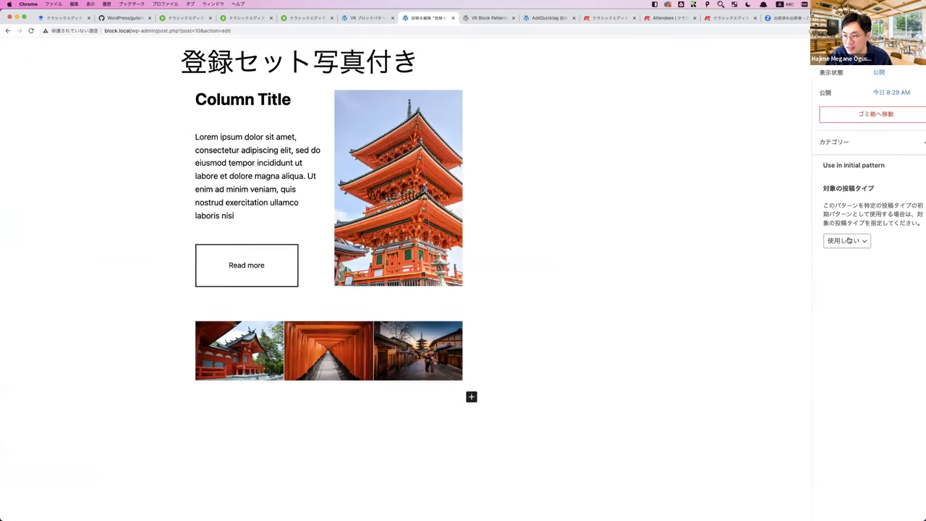
left_click(850, 239)
left_click(847, 245)
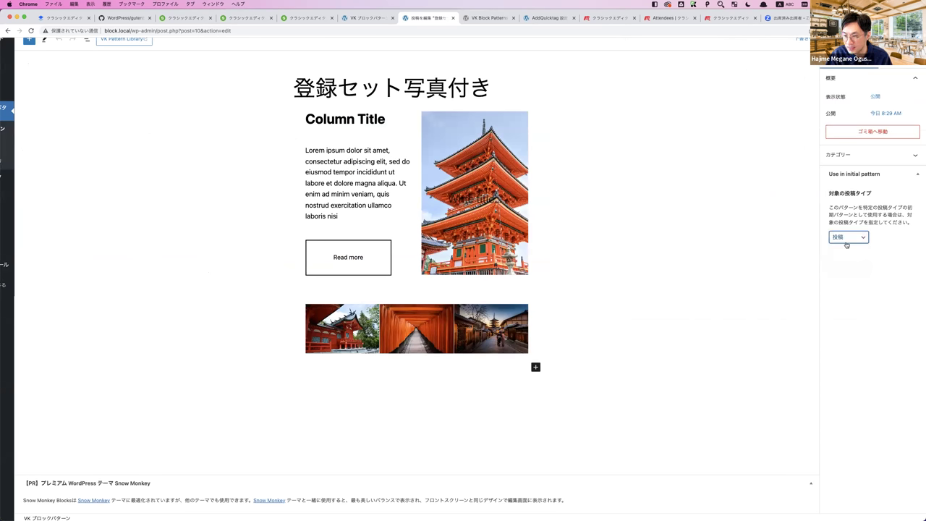
key("super+s")
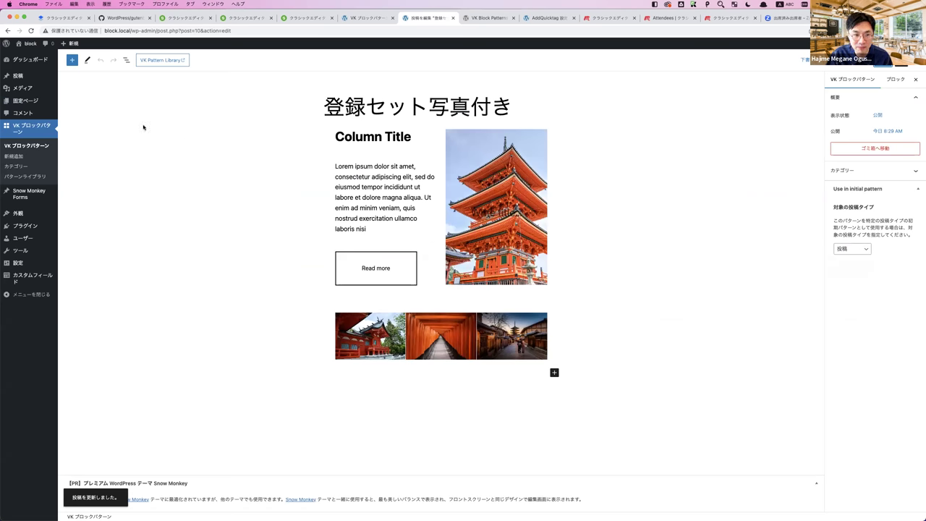
Step: Create a new post and start it from the 登録セット写真付き pattern
mouse_move(42, 78)
left_click(66, 86)
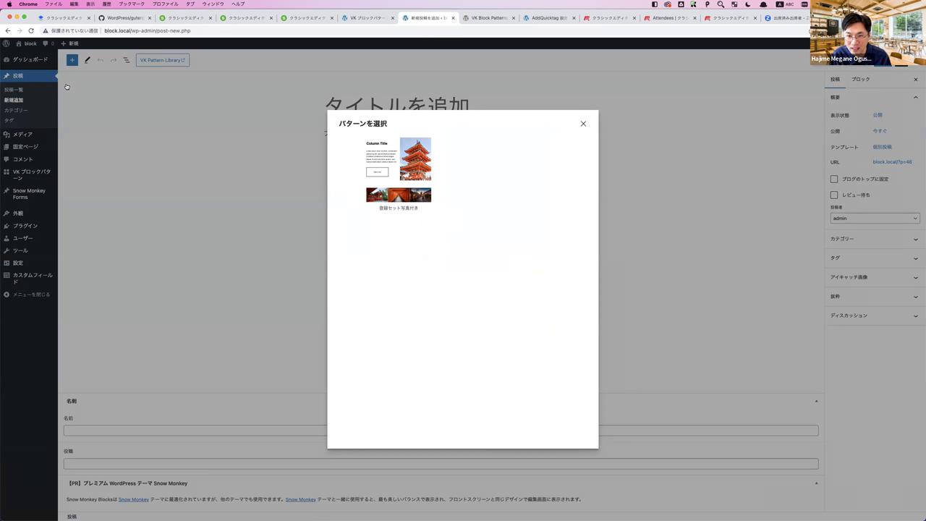
left_click(361, 159)
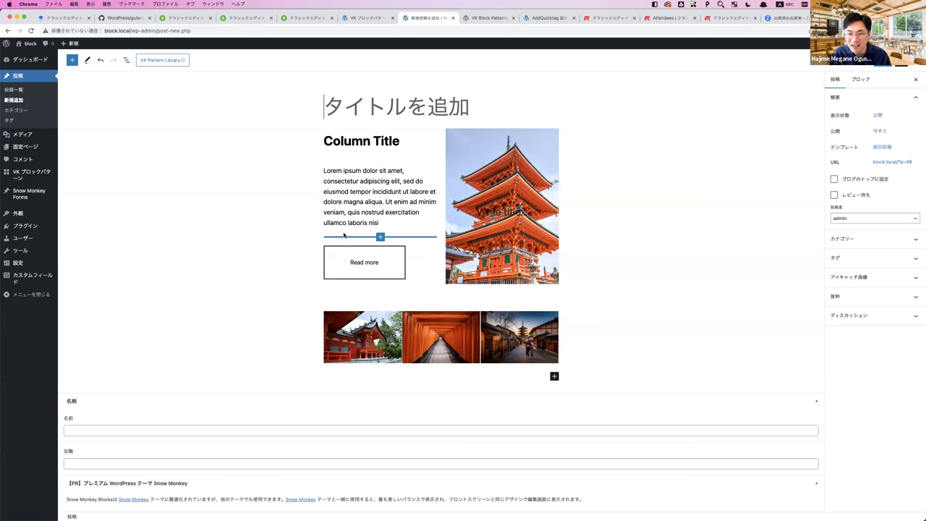
Step: Replace the Column Title heading with 京都のお寺 and select the pagoda cover image
triple_click(362, 141)
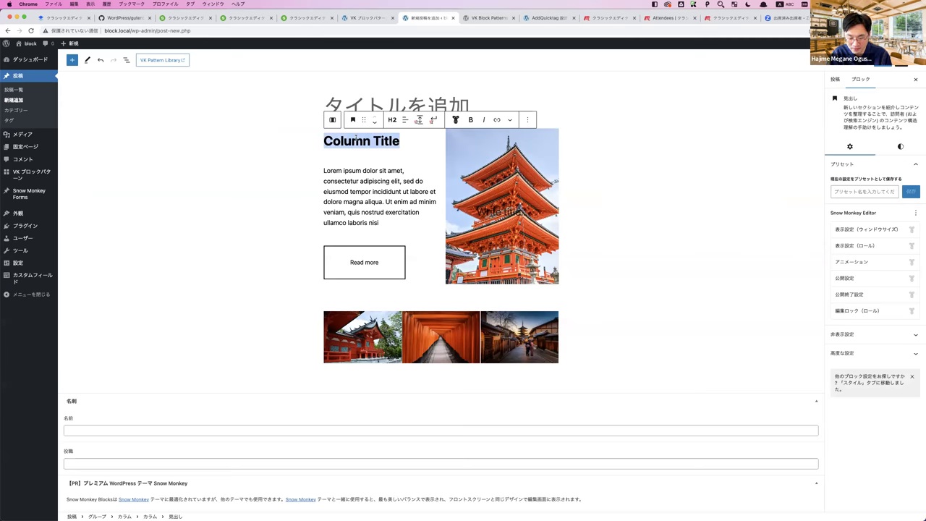
type("きょうとのおてら")
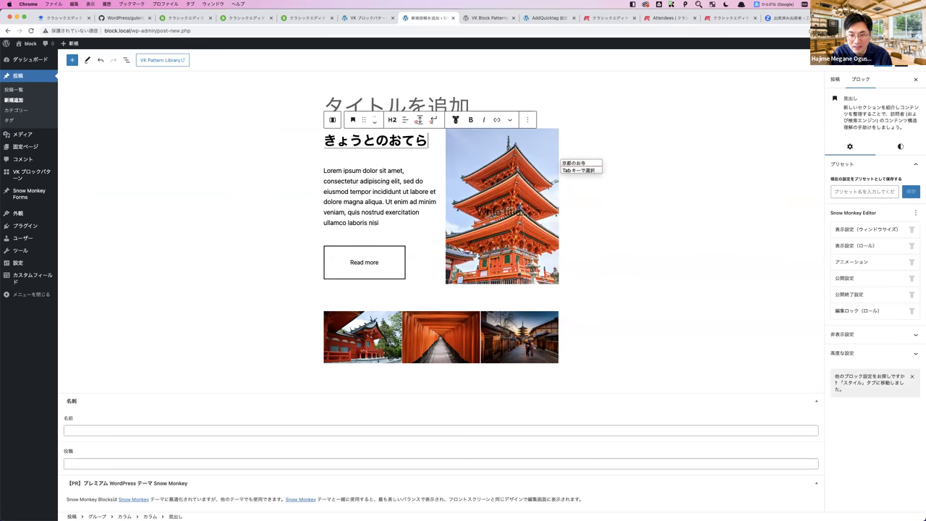
key("space")
key("Return")
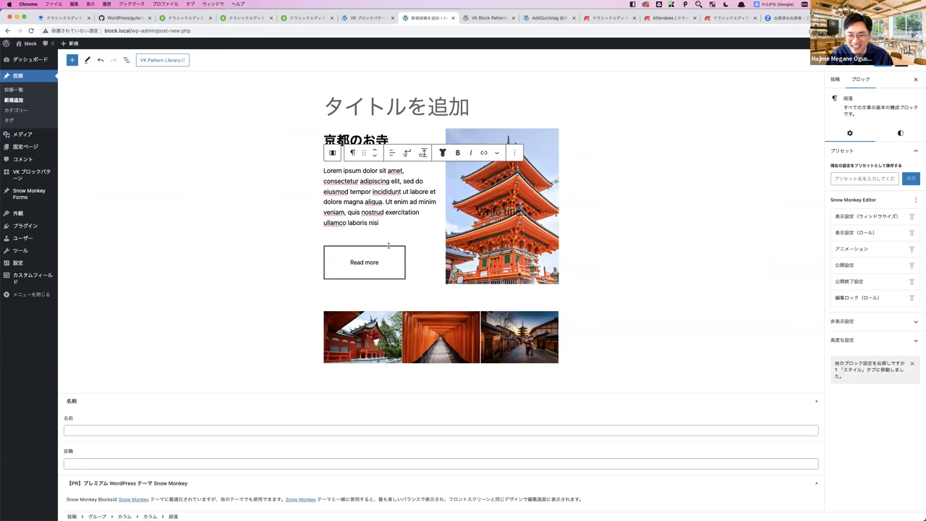
left_click(390, 337)
left_click(485, 221)
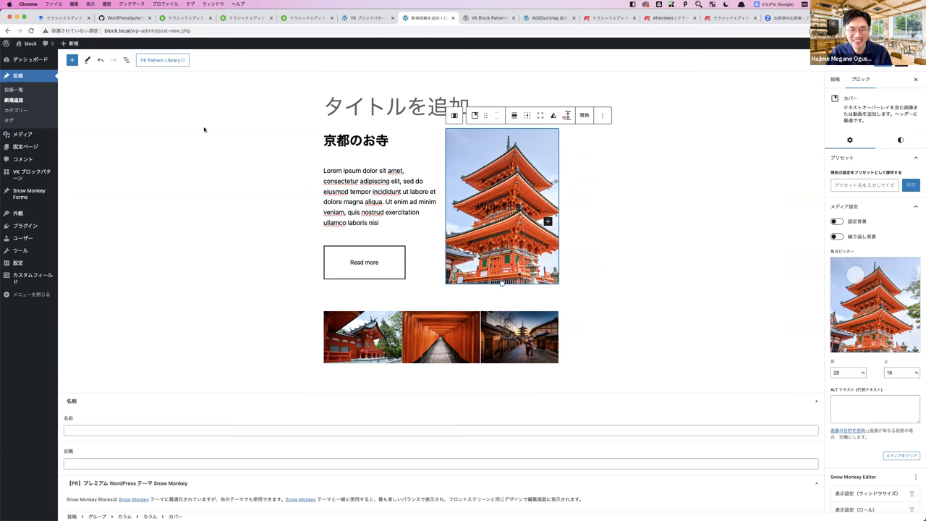
Step: Check the question notes in Dropbox Paper, return to the post and insert a paragraph ｆうぇあｆわふぁｆ above the 京都のお寺 heading
left_click(73, 18)
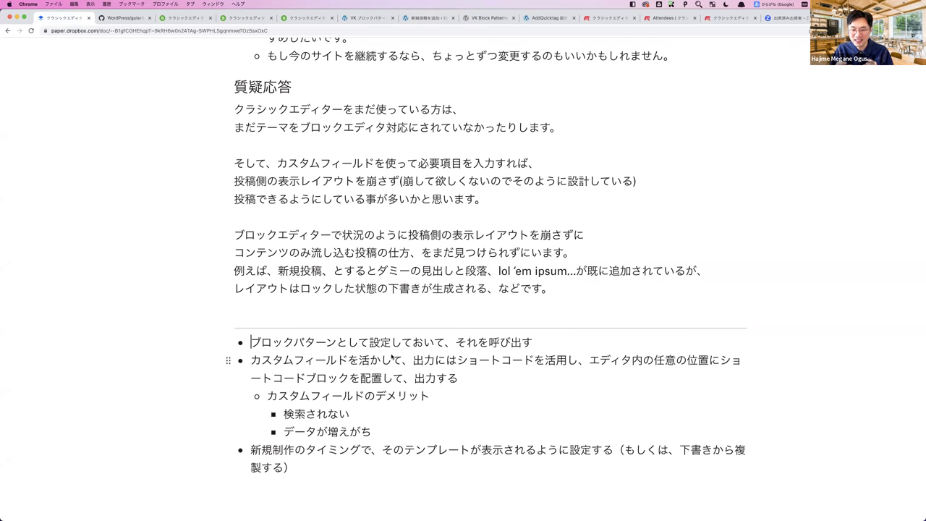
left_click(414, 20)
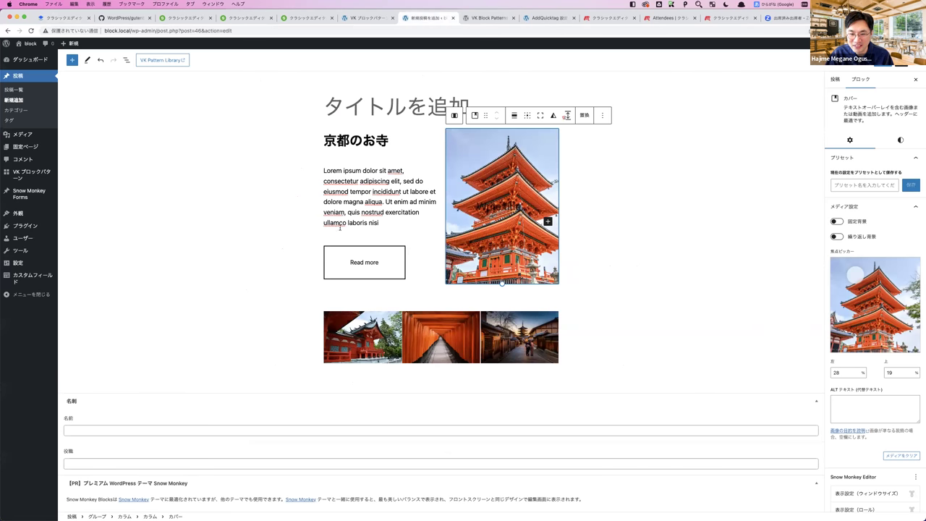
left_click(372, 107)
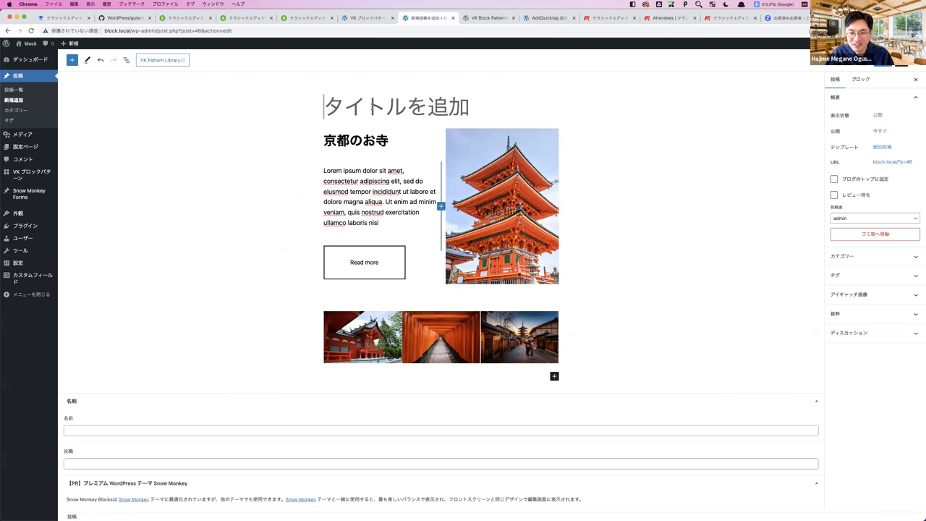
key("Return")
type("fweafwafaf")
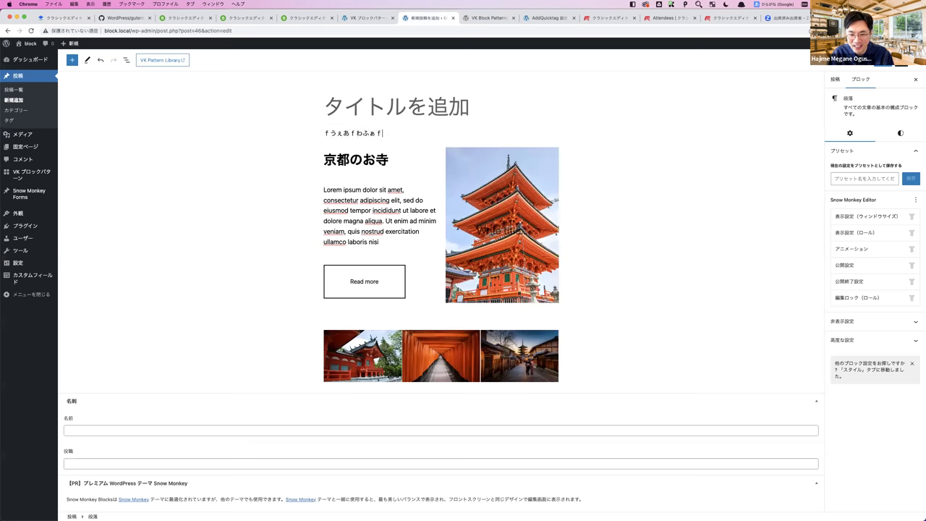
Step: Add a paragraph reading ふぇわふぁ below the row of three photos
left_click(588, 375)
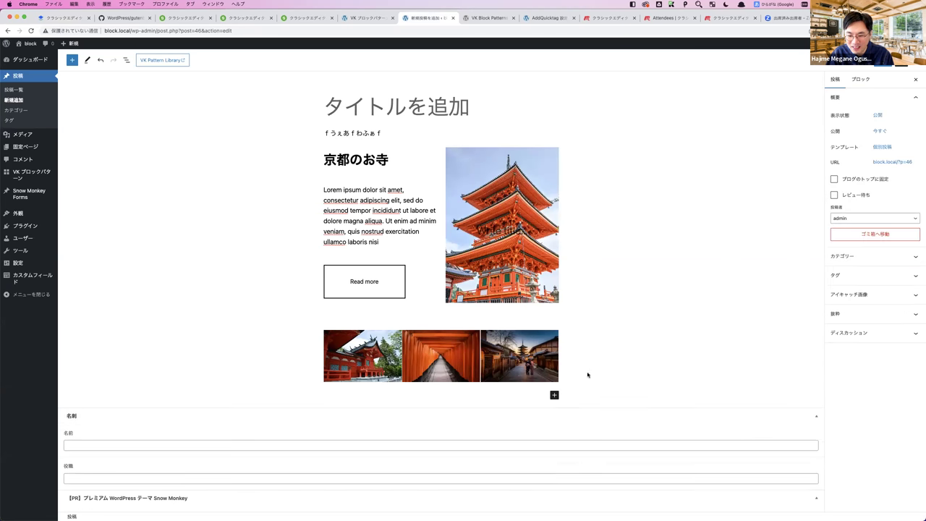
left_click(554, 396)
type("fewafa")
left_click(615, 387)
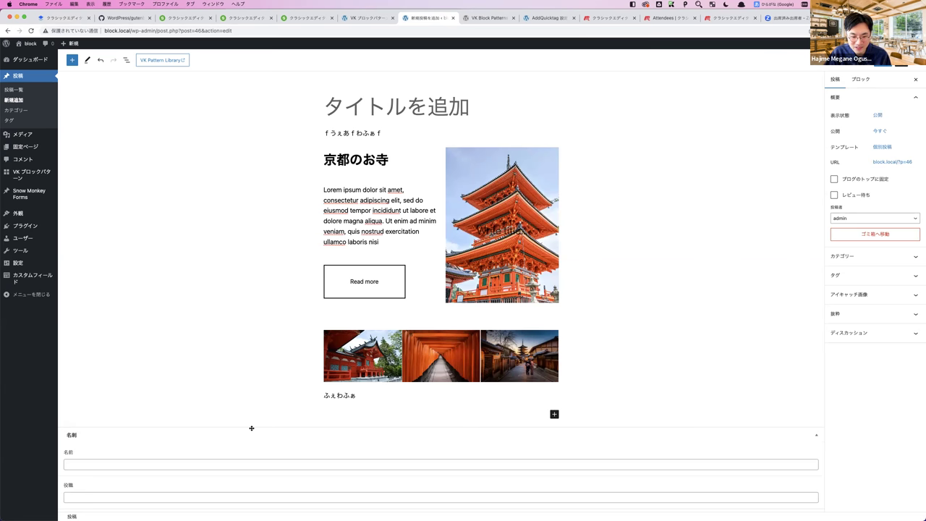
Step: Leave this post for another new post and dismiss the pattern choice to start it blank
left_click(226, 466)
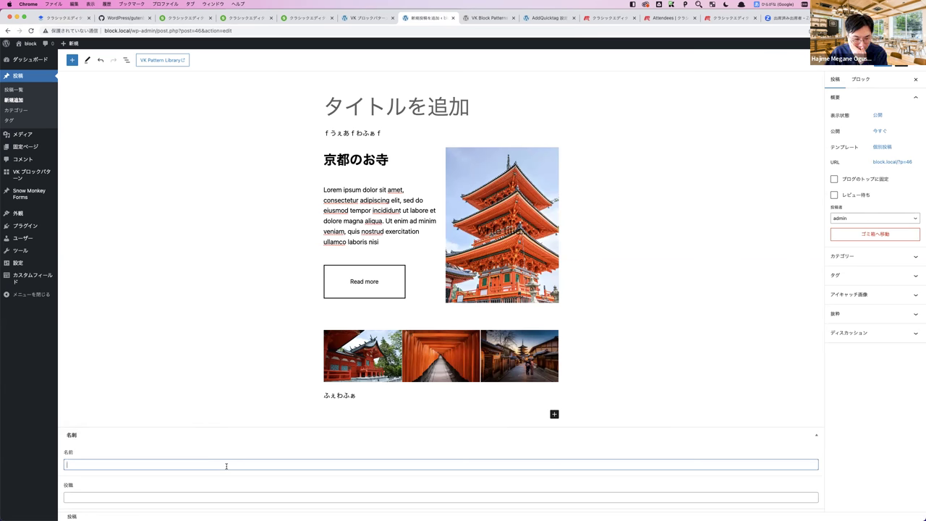
scroll(226, 466, "down", 1)
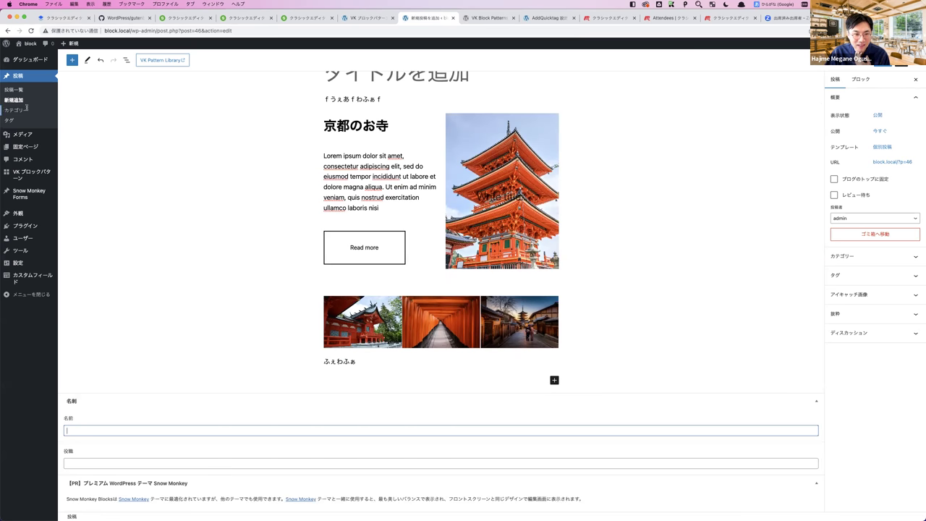
left_click(474, 178)
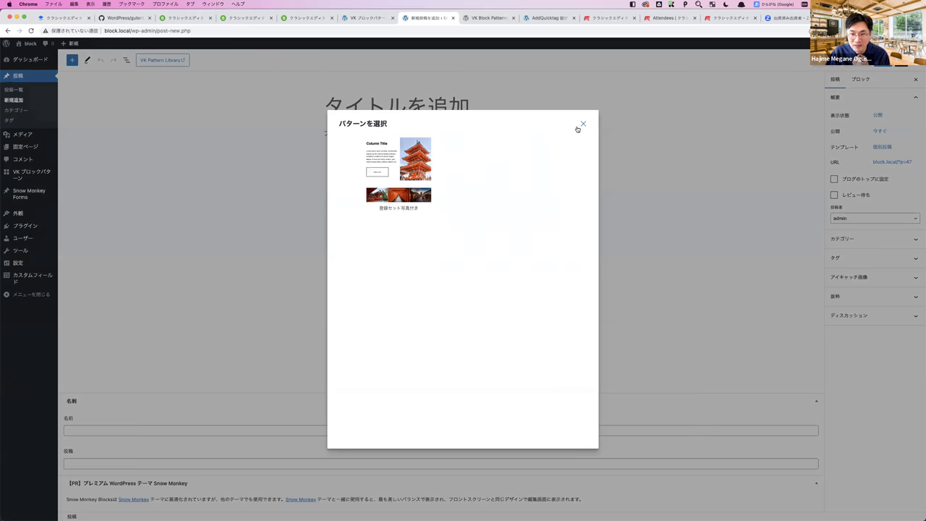
left_click(582, 124)
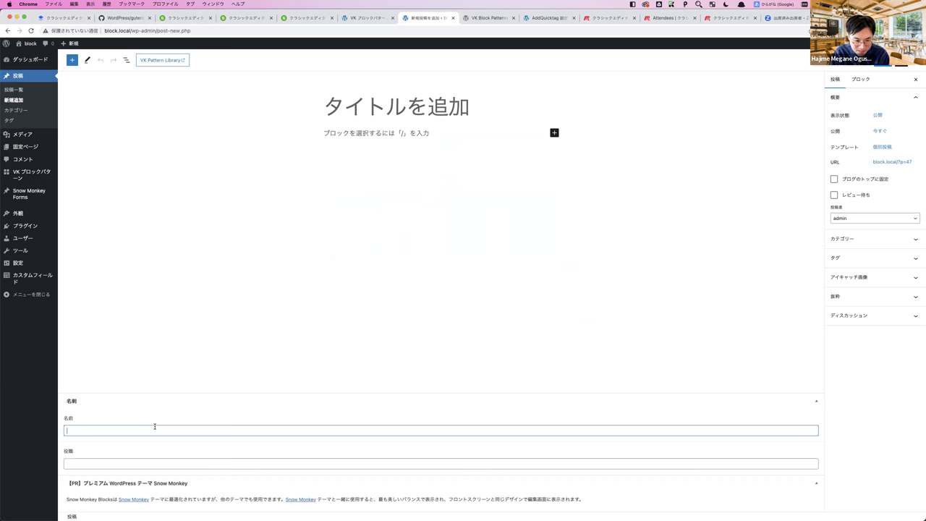
Step: Fill in the 名刺 custom fields with a nickname for 名前 and ライター for 役職
type("めがね")
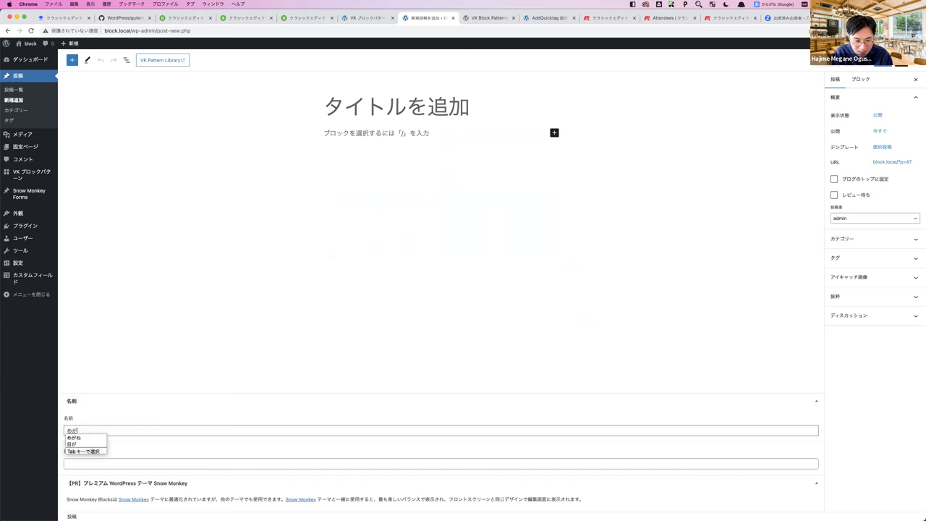
key("ctrl+space")
left_click(122, 462)
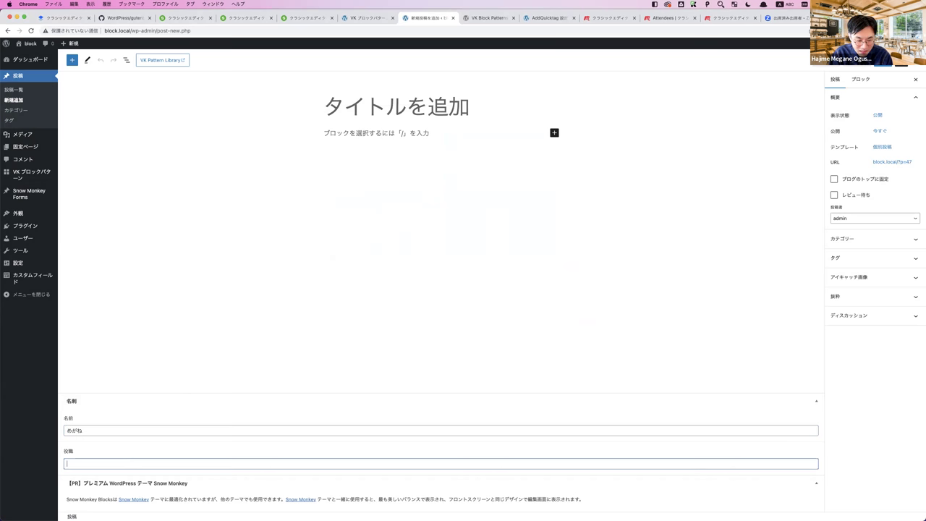
key("ctrl+space")
type("ライター")
key("Return")
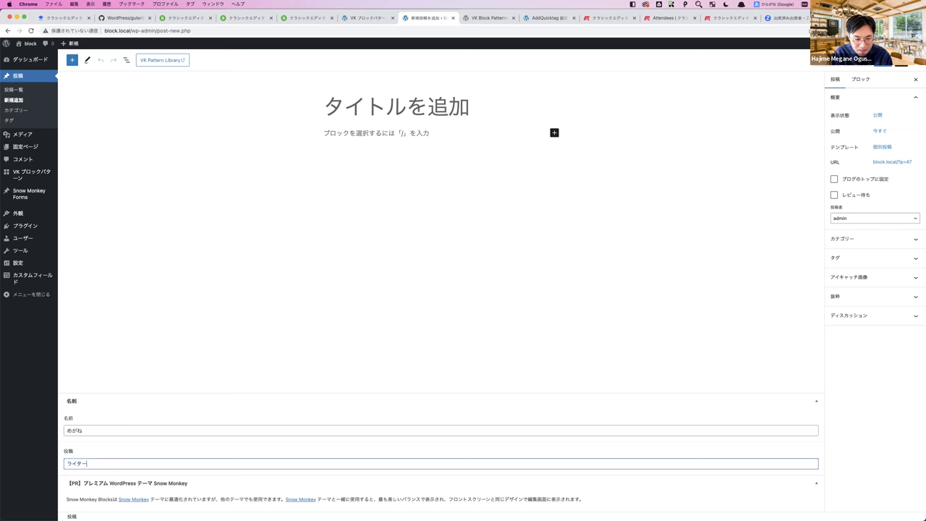
Step: Title the post ああ and publish it
left_click(625, 279)
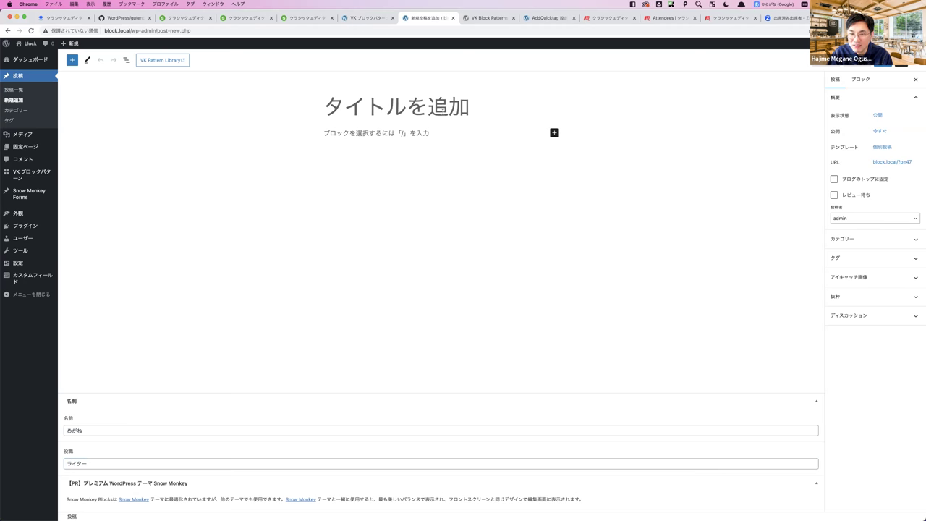
type("ああ")
key("Return")
left_click(861, 60)
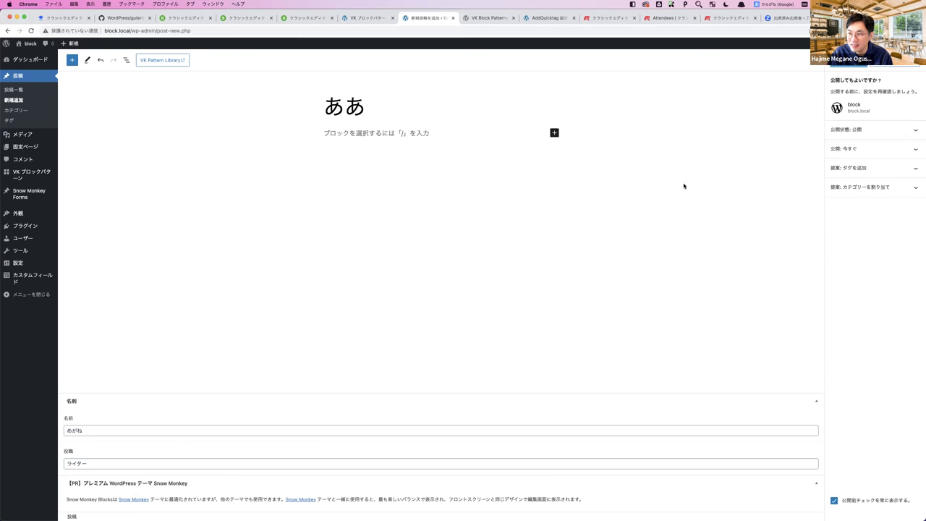
left_click(861, 60)
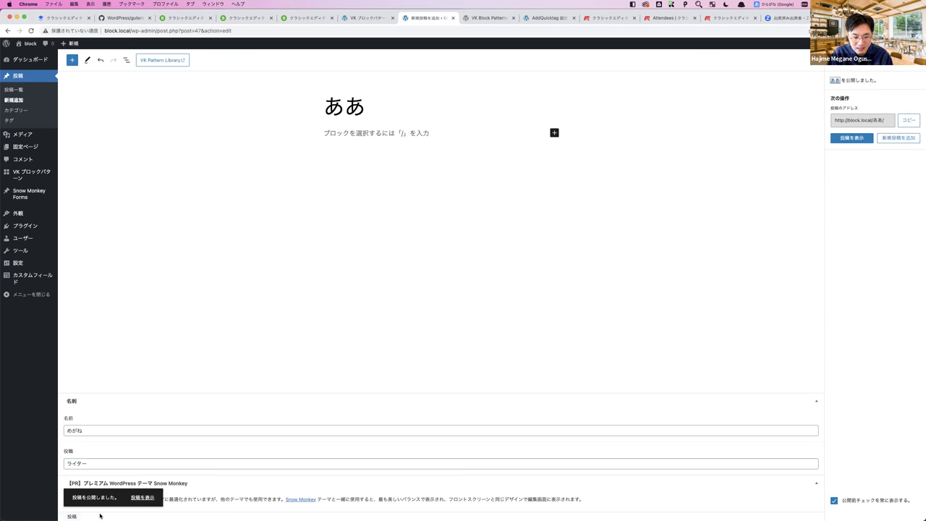
Step: View the published ああ post on the site in a separate tab
left_click(140, 497, "super")
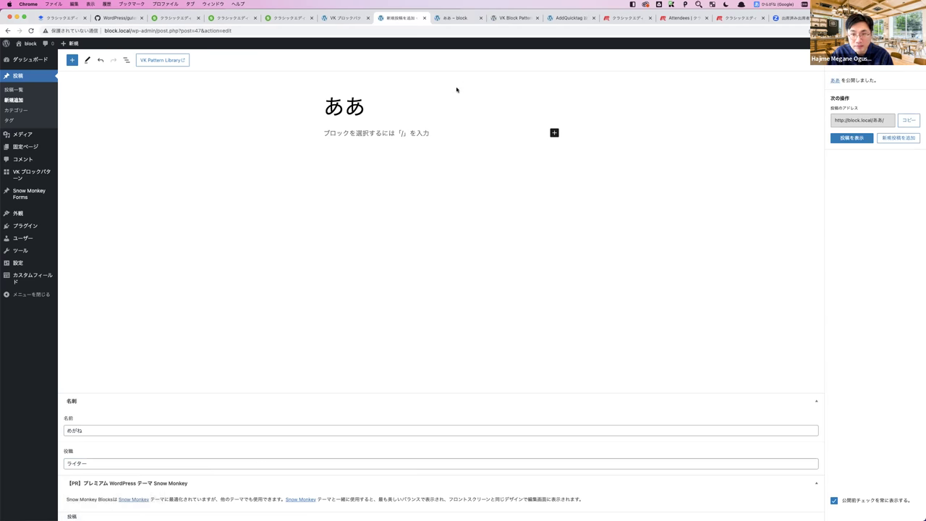
left_click(454, 17)
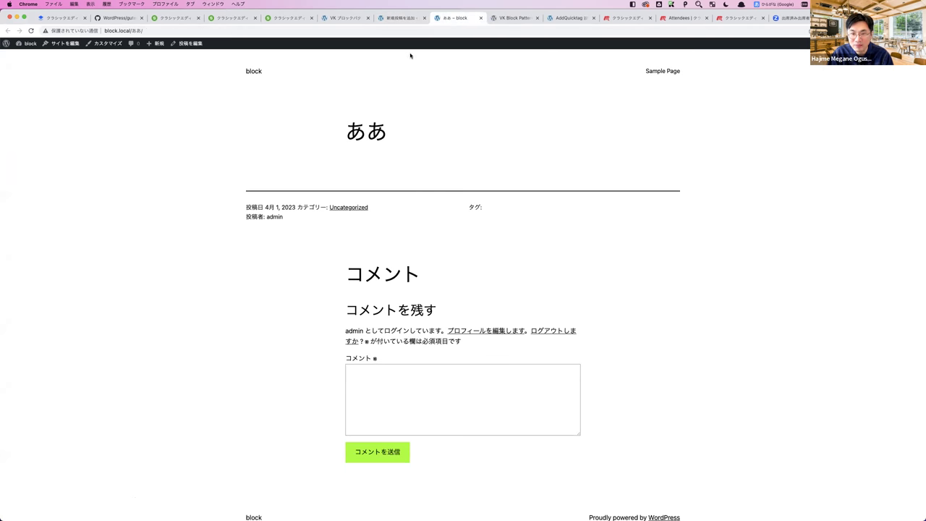
Step: Return to the post editor and open the installed plugins list in its own tab, placed directly beside the editor's
left_click(399, 22)
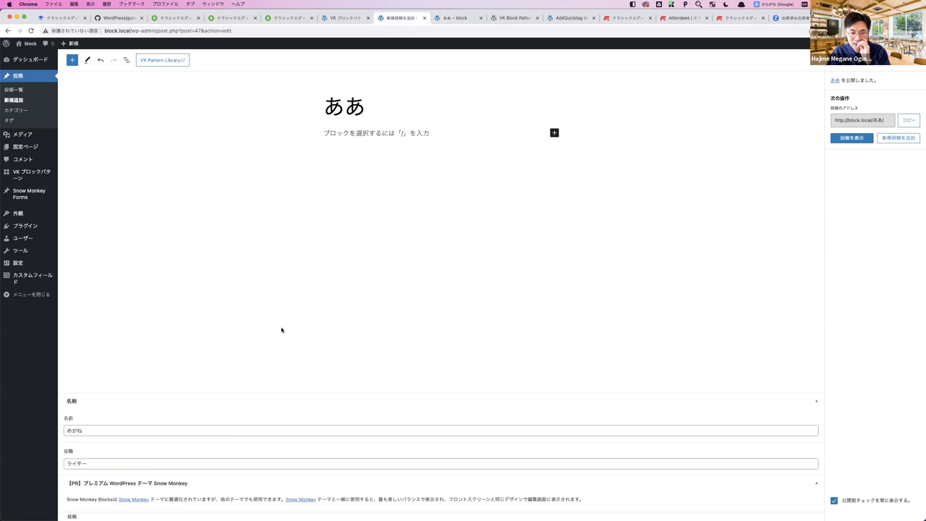
left_click(35, 227, "super")
left_click_drag(486, 18, 434, 17)
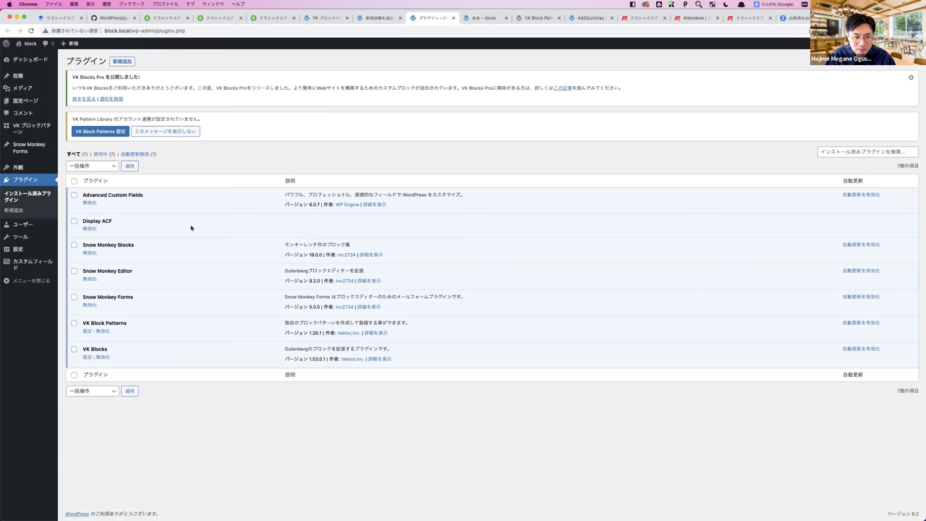
Step: Switch to VS Code, enlarge the text of display-acf.php and hide the file explorer
key("super+Tab")
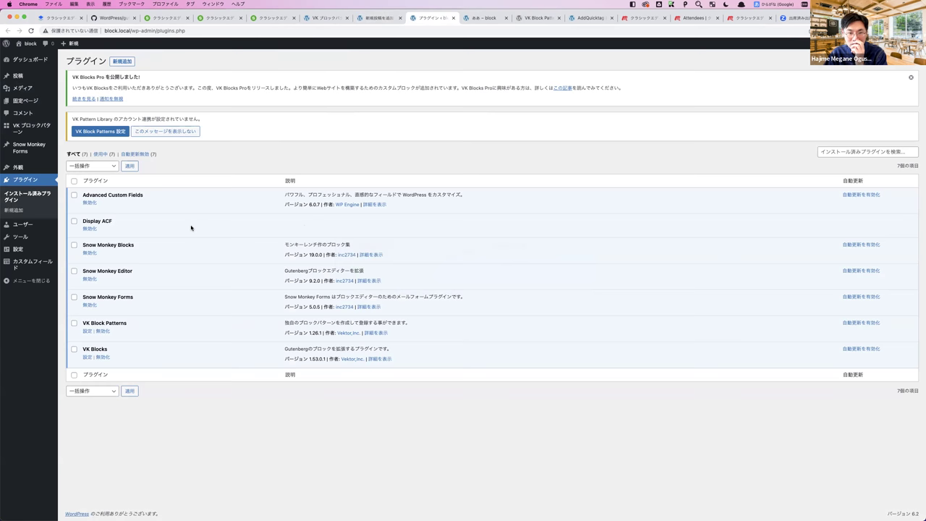
key("super+Tab")
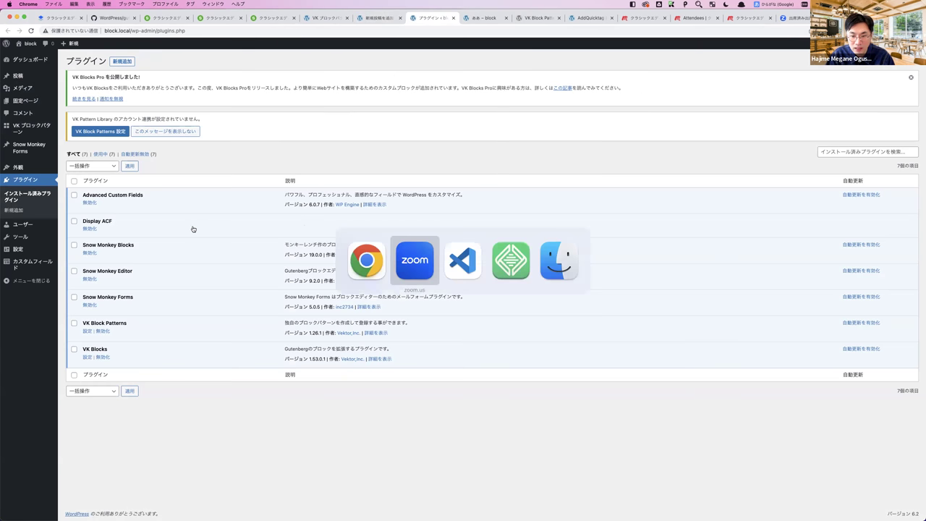
key("super+Tab")
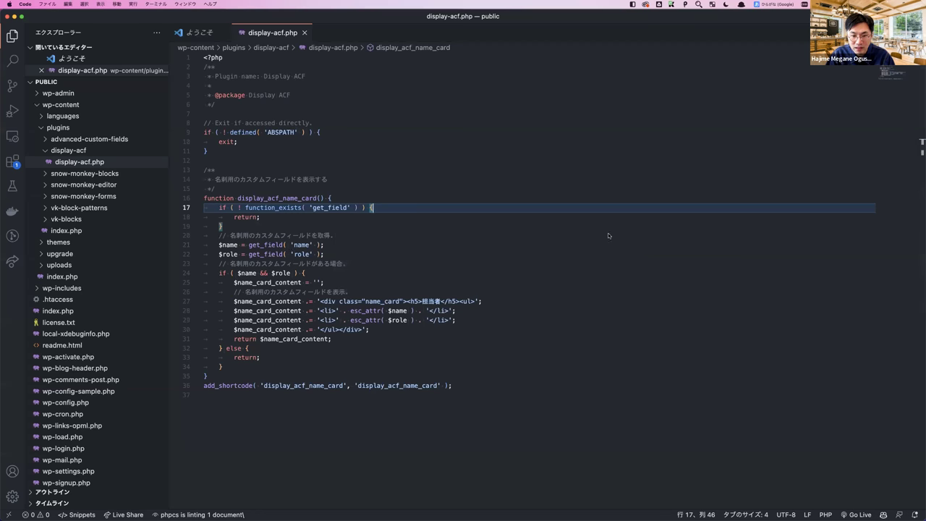
left_click(393, 268)
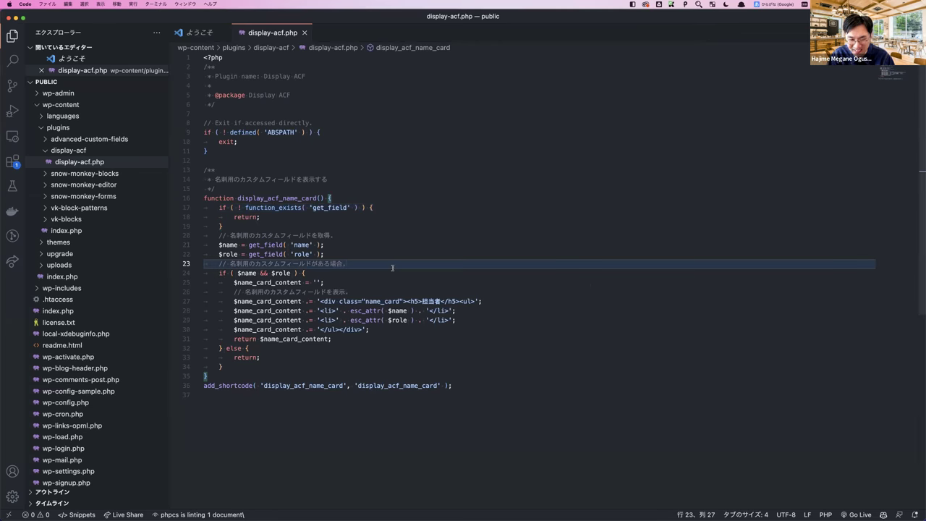
key("super+equal")
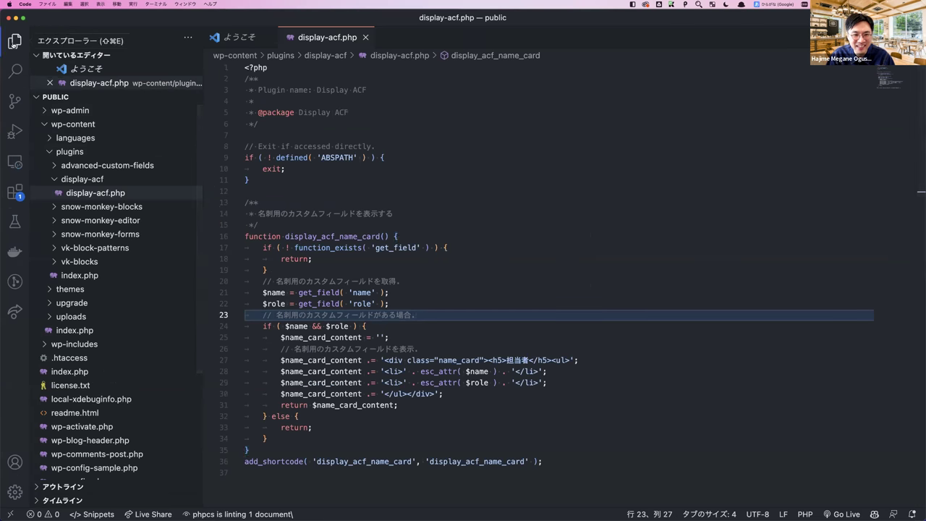
left_click(14, 42)
scroll(180, 205, "down", 2)
Step: Review the get_field lines for name and role, and copy the shortcode name display_acf_name_card from the add_shortcode call
left_click(179, 205)
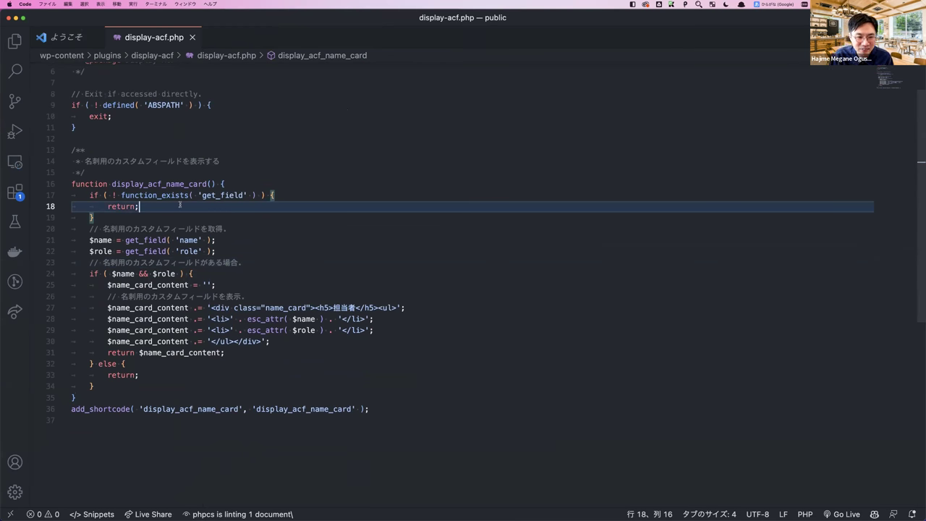
left_click(176, 240)
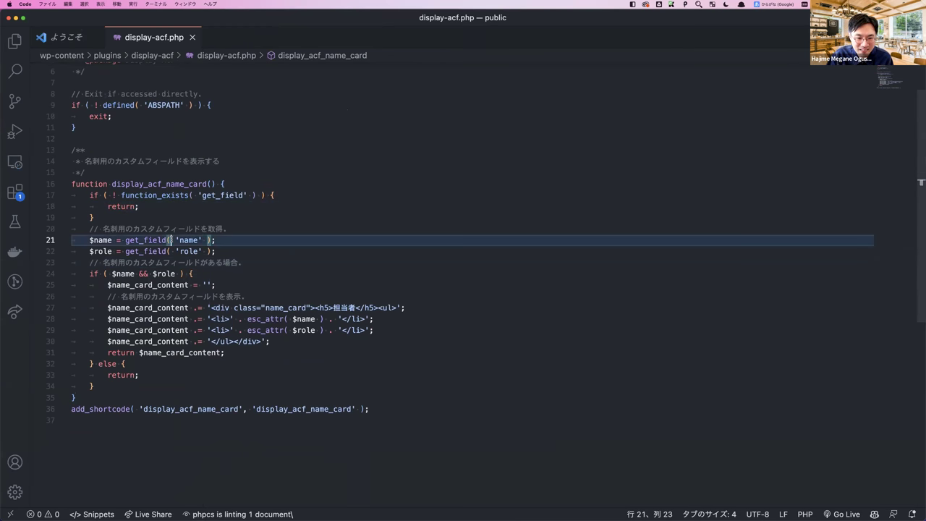
left_click(175, 251)
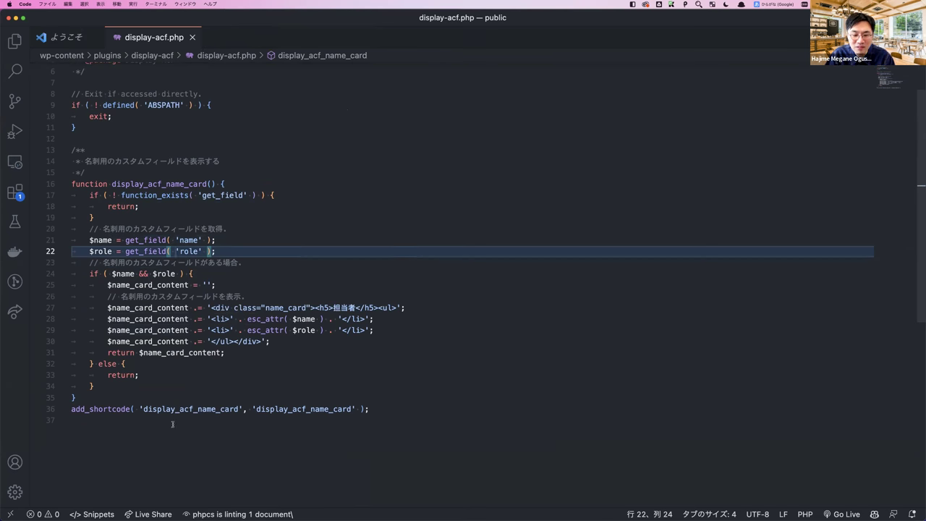
left_click_drag(237, 408, 143, 409)
key("super+c")
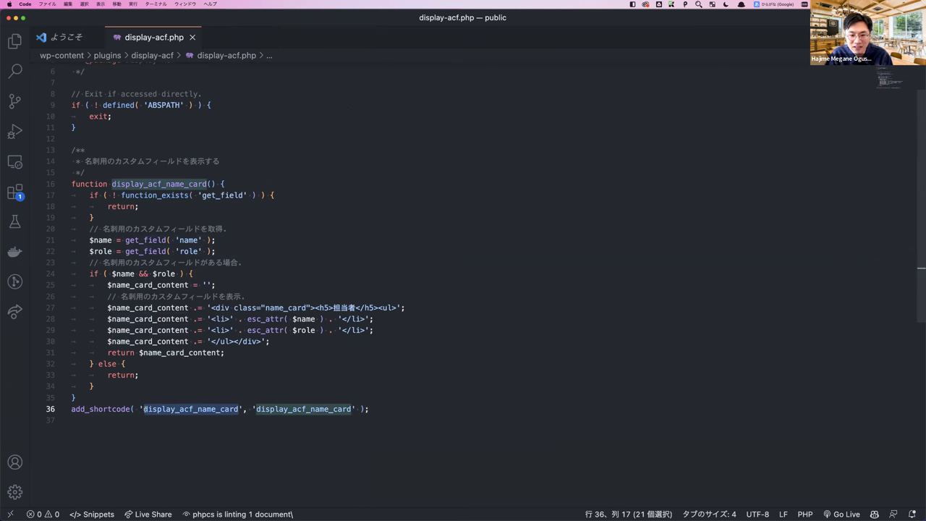
Step: Return to the ああ post editor in Chrome and add a shortcode block containing the copied name display_acf_name_card
key("super+Tab")
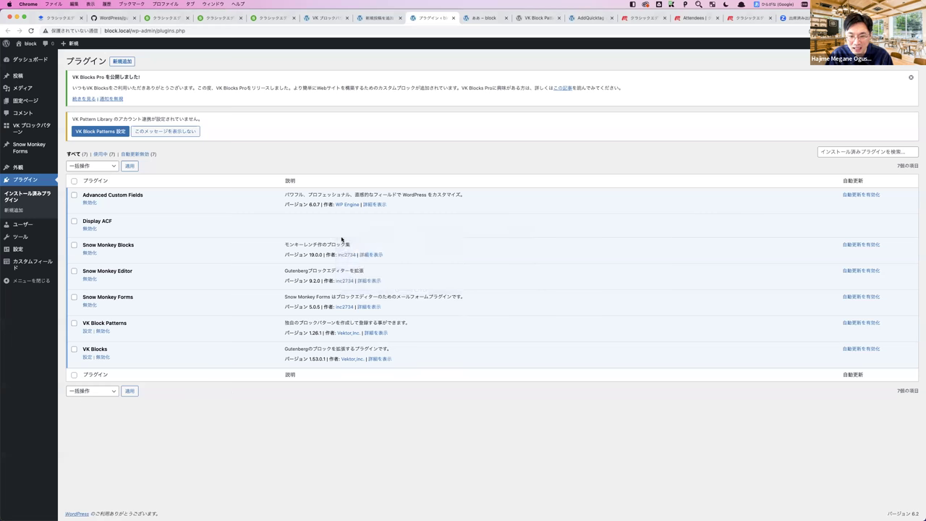
left_click(382, 17)
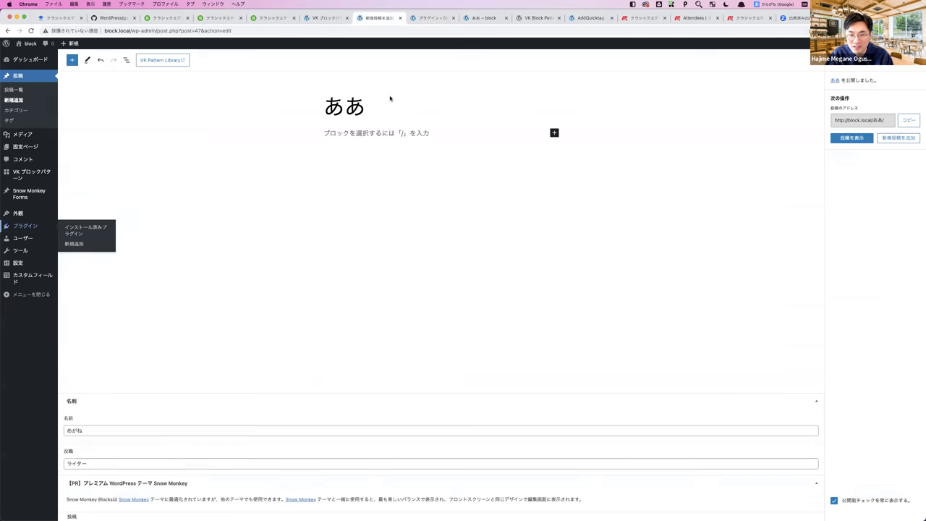
left_click(376, 133)
type("/shr")
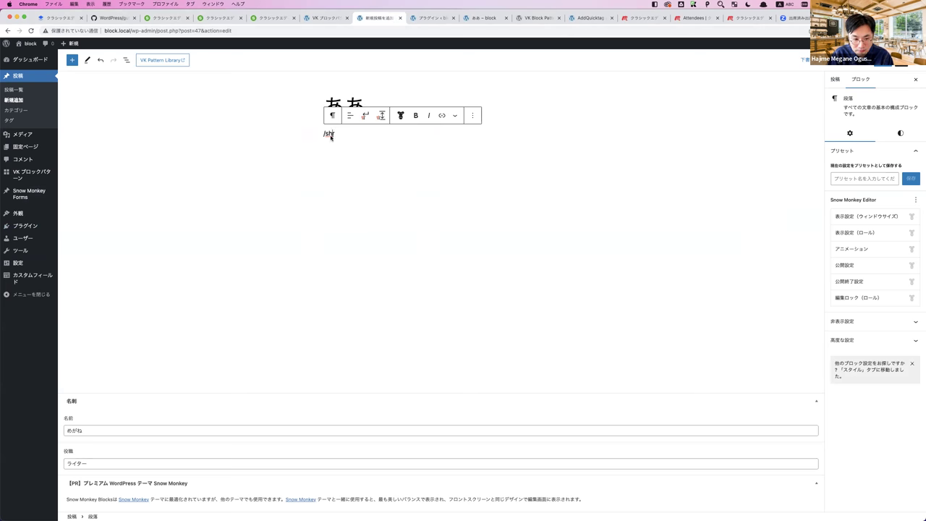
key("BackSpace")
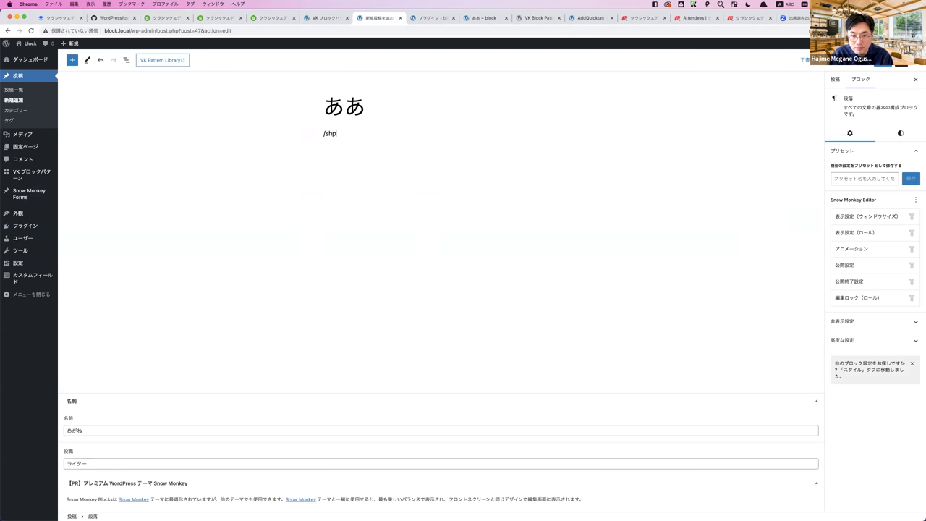
key("Return")
key("super+v")
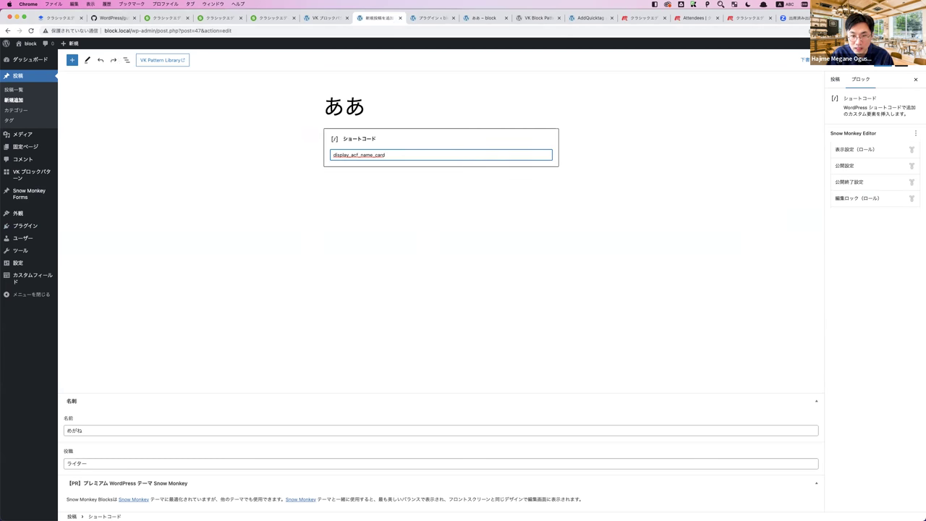
Step: Enclose the shortcode in square brackets as [display_acf_name_card] and save the post
key("super+a")
key("super+c")
key("BackSpace")
type("[")
key("super+v")
type("]")
left_click(399, 191)
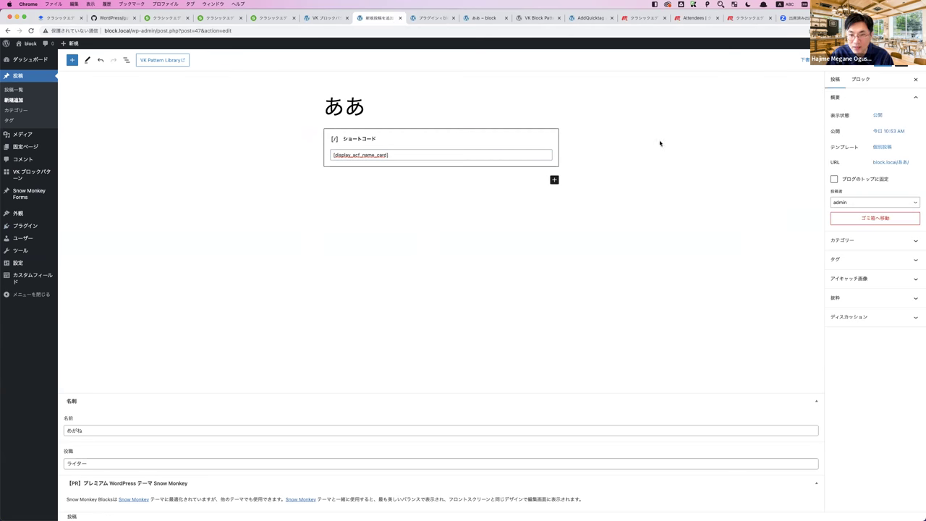
key("super+s")
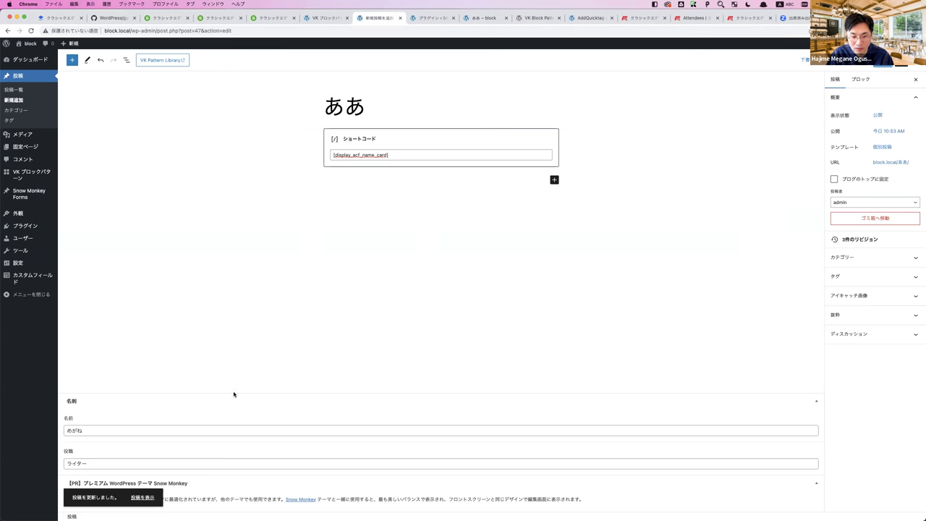
Step: View the updated ああ post in a separate browser tab placed directly beside the editor's tab
left_click(139, 498, "super")
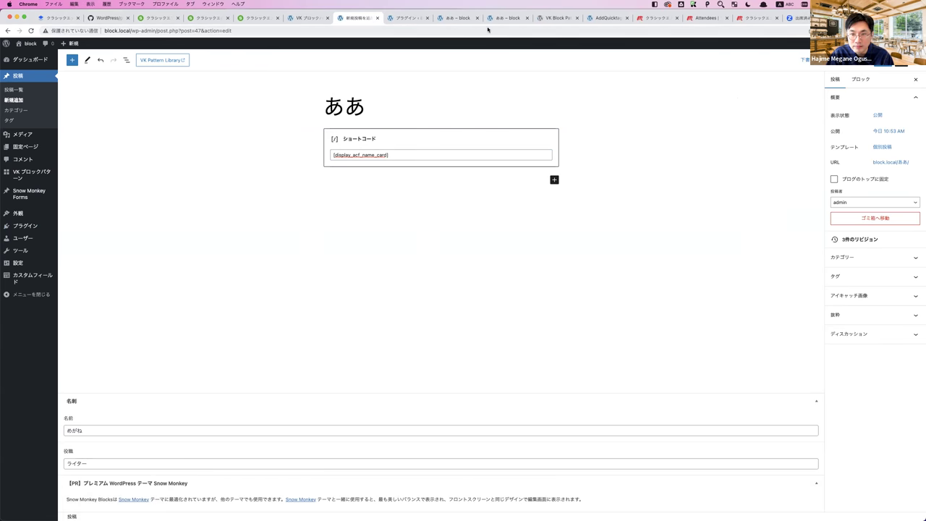
left_click(495, 19)
left_click_drag(494, 19, 397, 19)
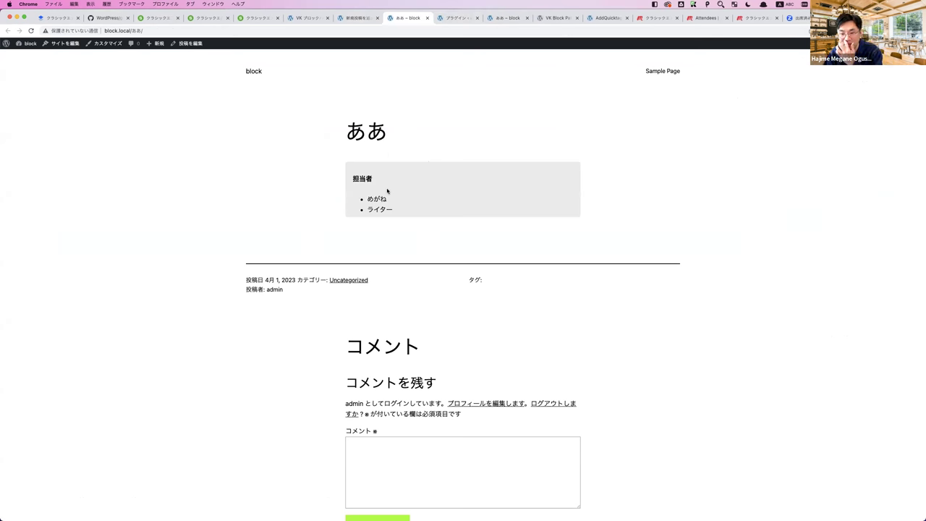
Step: Back in the post editor, add the heading mifeawfwa and the paragraphs fewiafafejaf and fewfafea between the title and the shortcode block
left_click(361, 19)
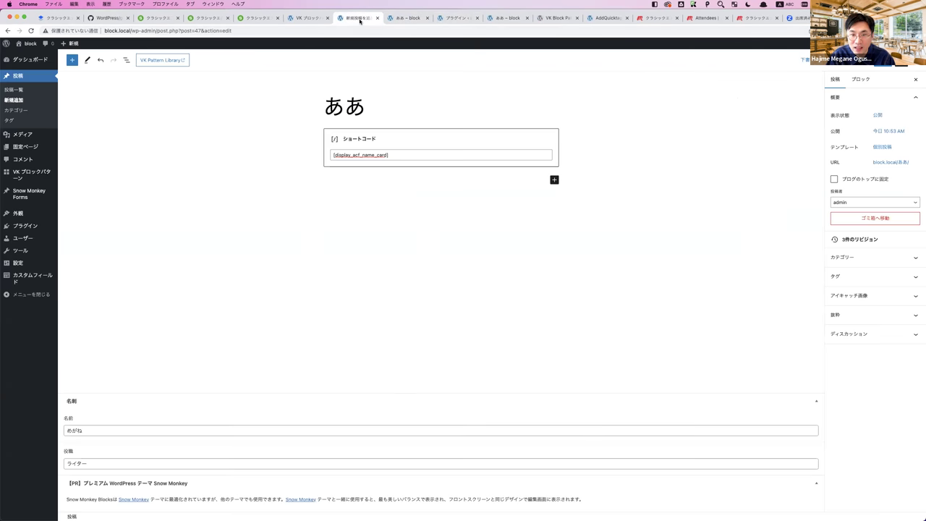
left_click(369, 104)
key("Return")
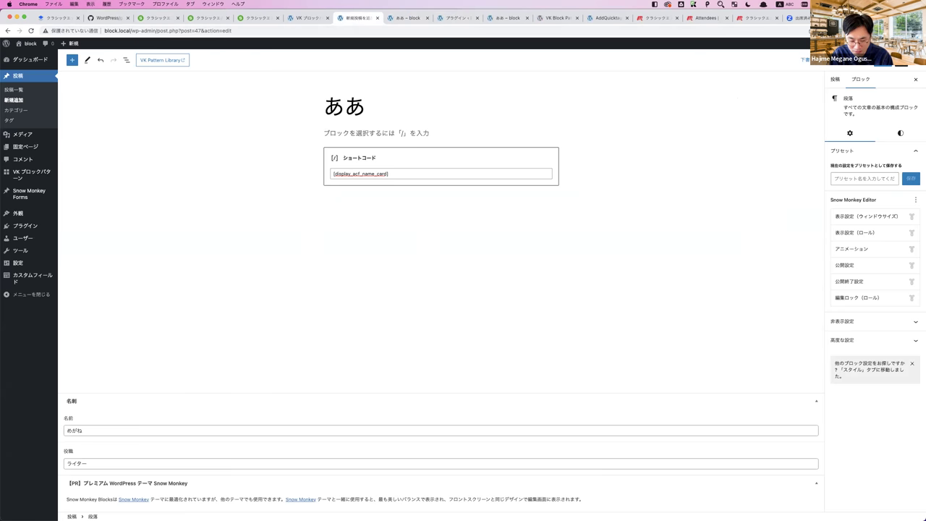
type("## mifeawfwa")
key("Return")
type("fewiafafejaf")
key("Return")
type("fewfafea")
key("Return")
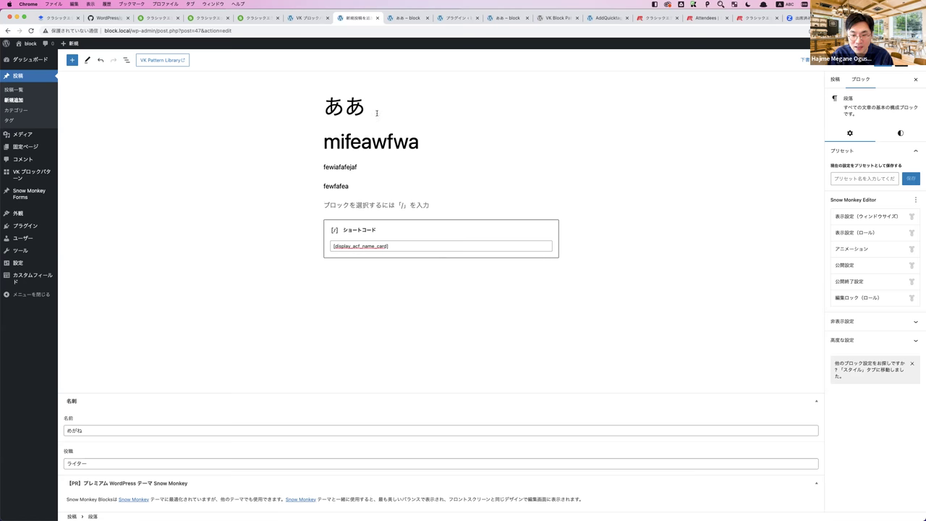
Step: Move the shortcode block up between the paragraphs fewiafafejaf and fewfafea, and update the post
left_click(397, 222)
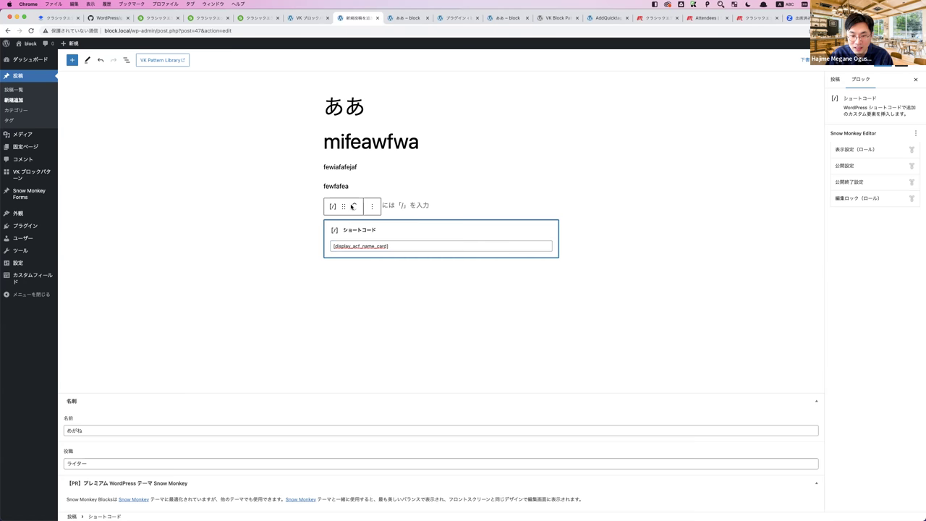
left_click(354, 203)
left_click(355, 191)
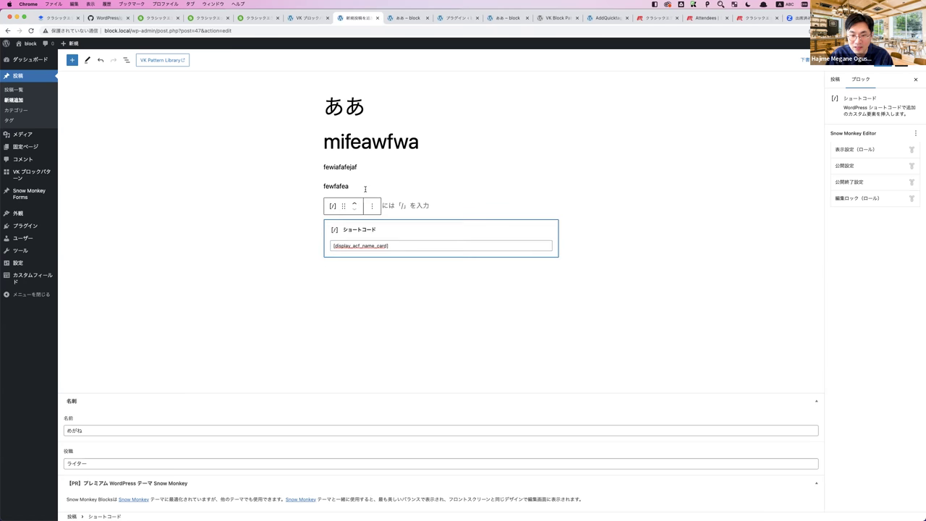
left_click(355, 202)
left_click(354, 188)
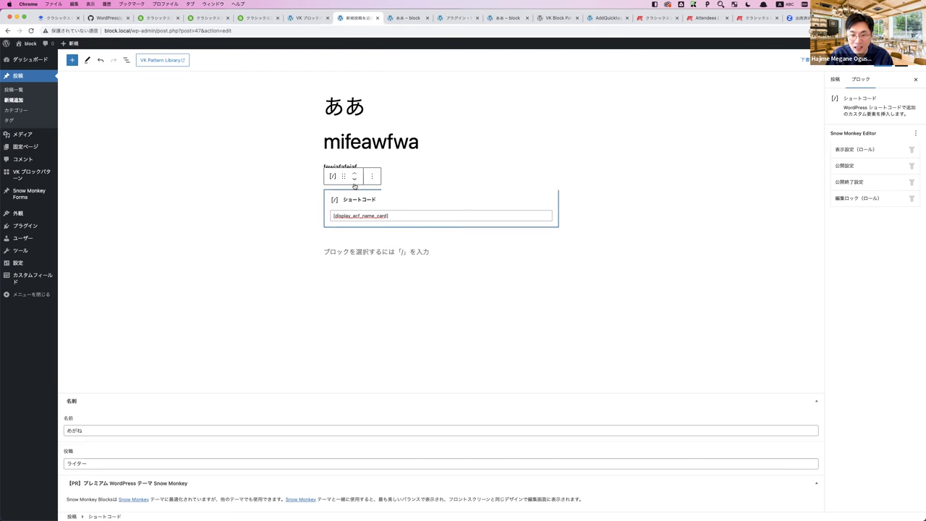
left_click(467, 171)
left_click(865, 60)
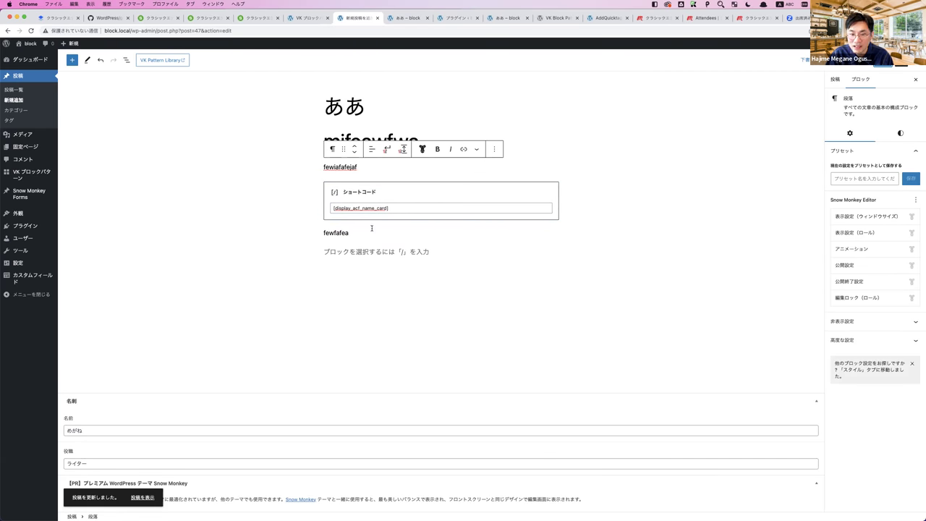
Step: View the updated ああ post on the site, and reopen it in the editor with the shortcode block selected
left_click(141, 498)
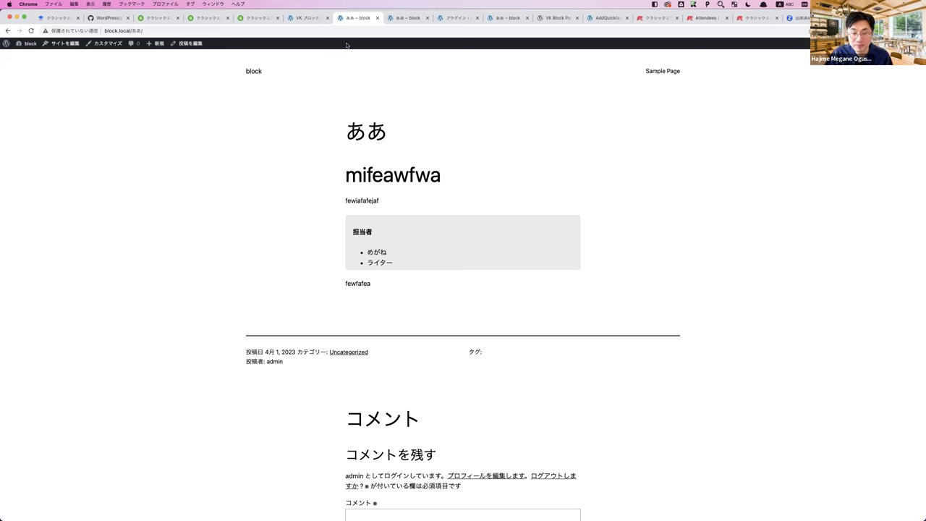
left_click(311, 18)
left_click(356, 18)
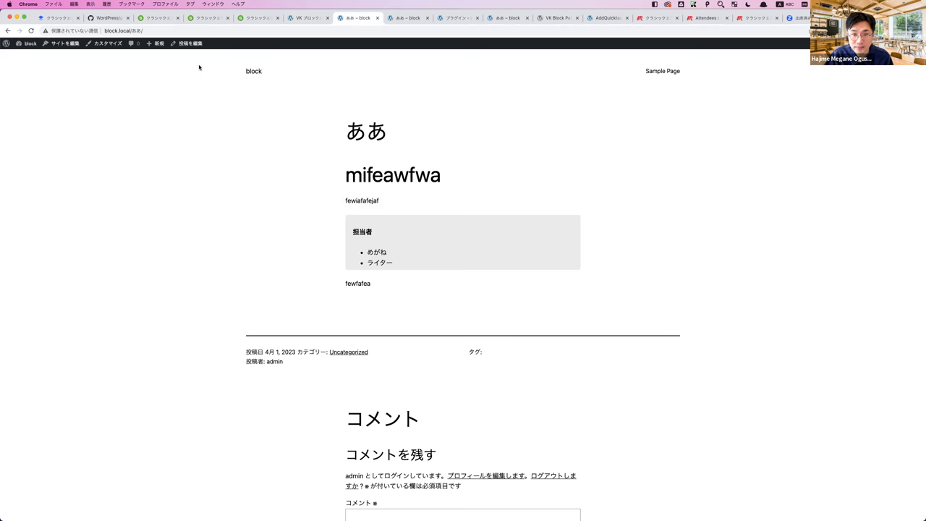
left_click(182, 43)
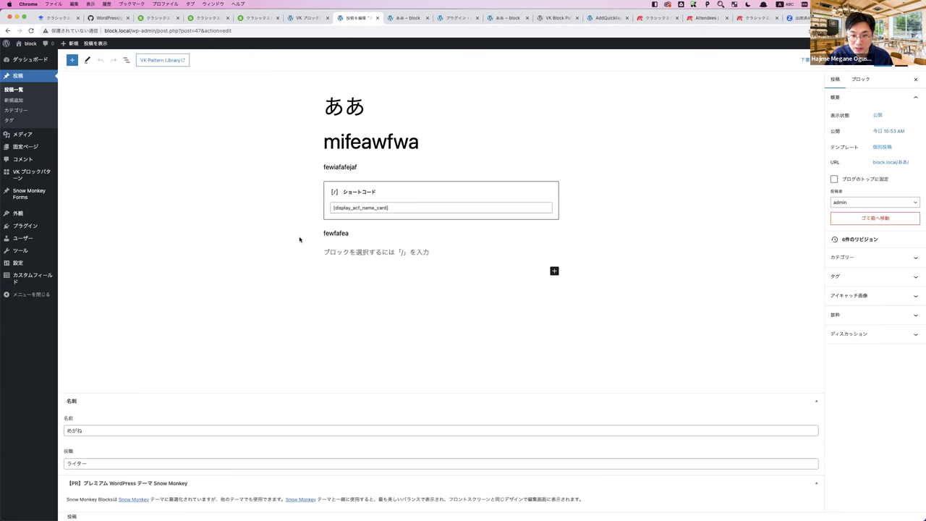
left_click(389, 196)
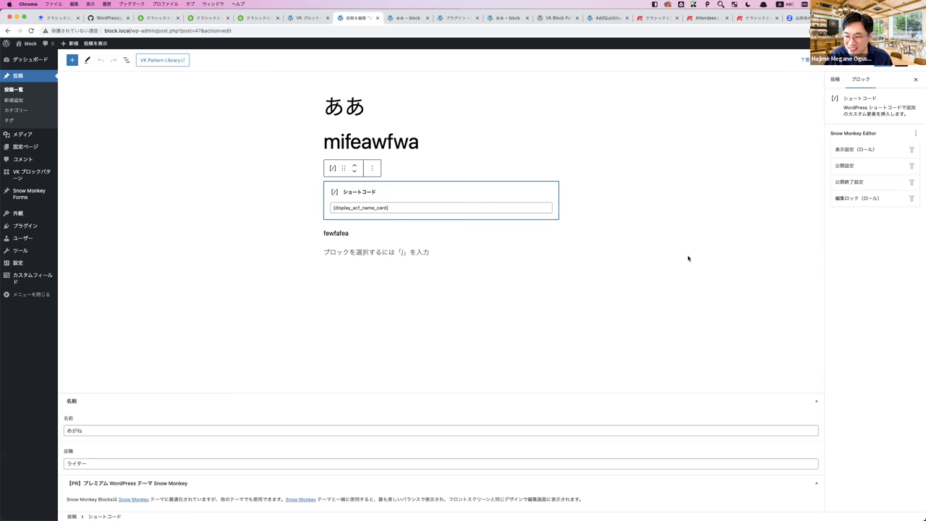
Step: Review the 質疑応答 section and its answer bullets in the Dropbox Paper document
left_click(72, 21)
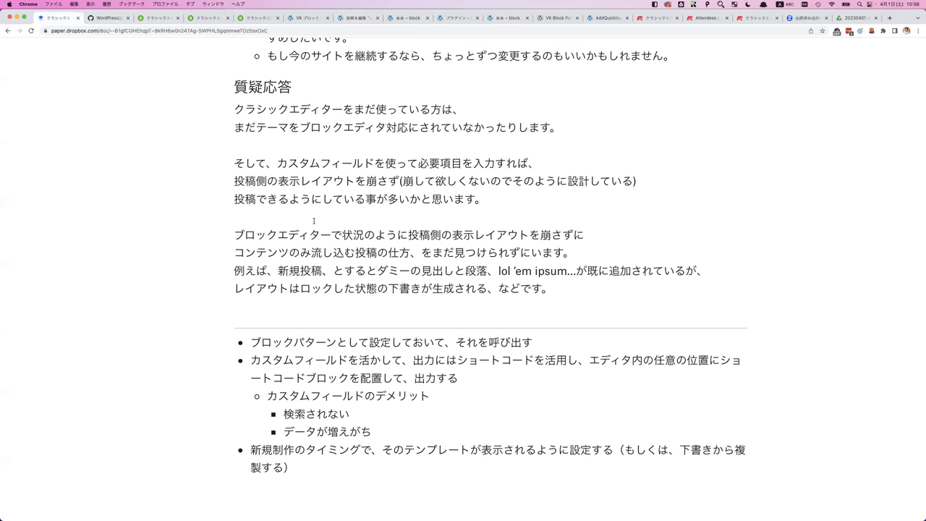
scroll(314, 221, "down", 1)
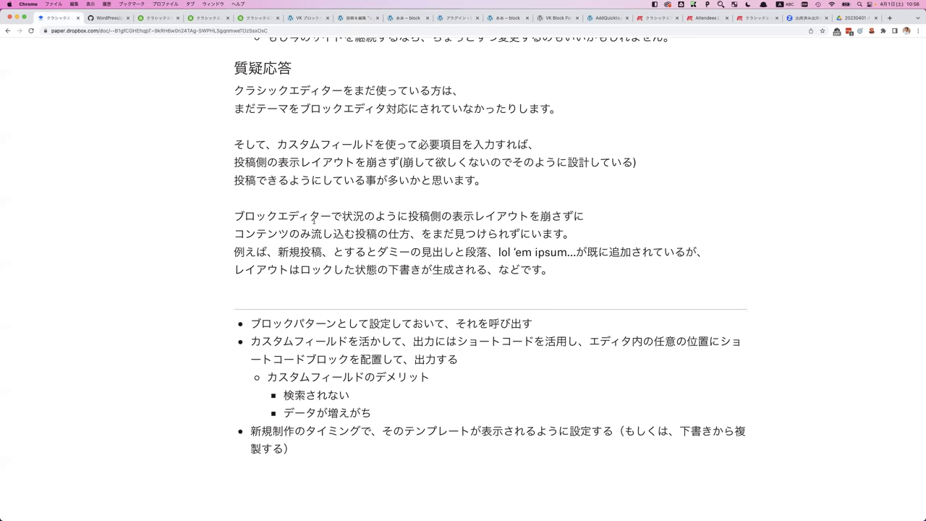
scroll(314, 221, "up", 2)
Step: Bring up display-acf.php in VS Code, and return to the ああ post editor in Chrome
key("ctrl+Up")
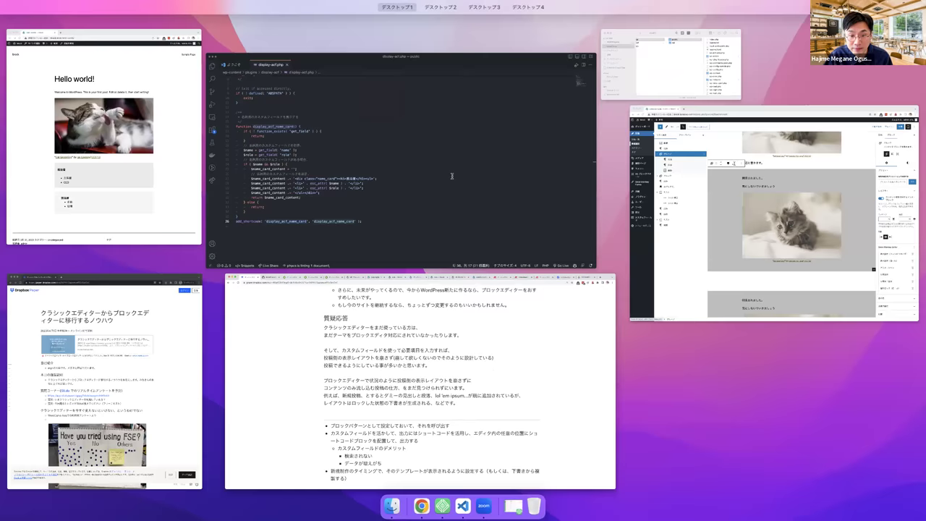
left_click(452, 177)
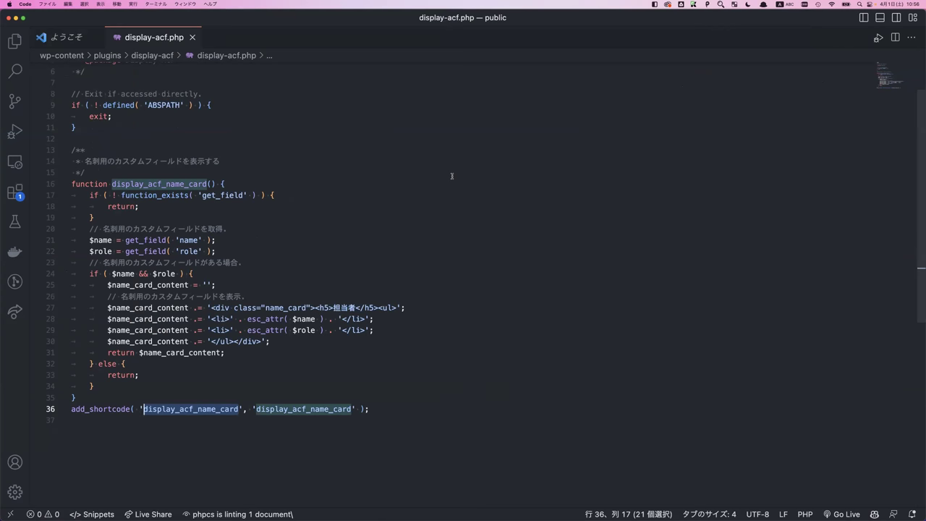
key("super+Tab")
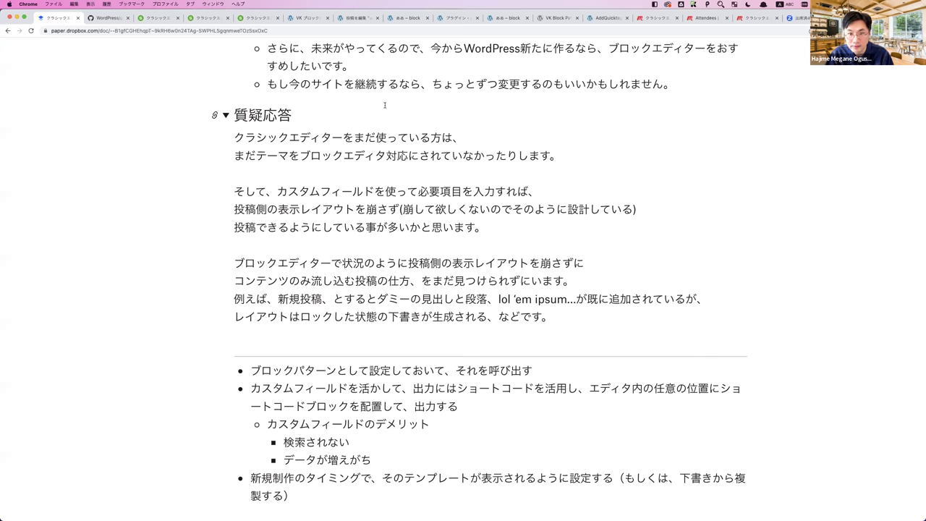
left_click(354, 19)
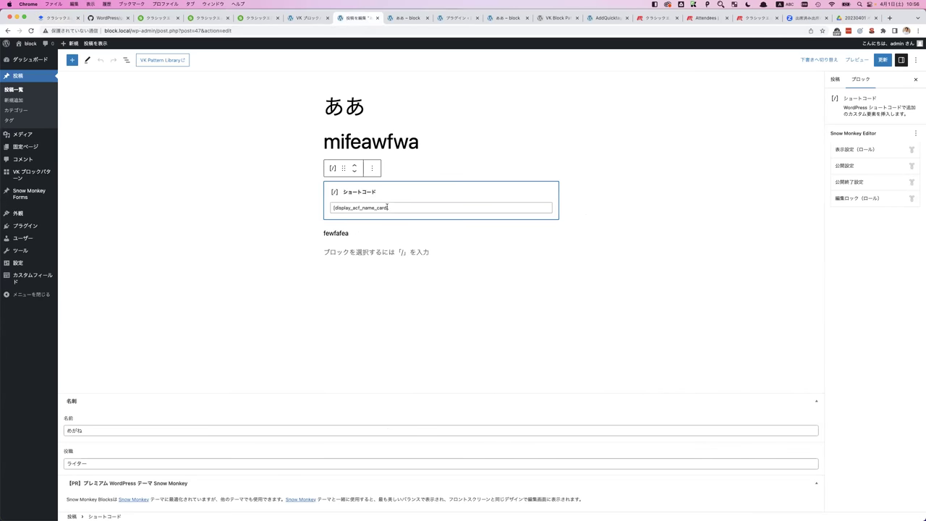
Step: Copy the [display_acf_name_card] shortcode text from the shortcode block in the ああ post
key("super+a")
key("super+c")
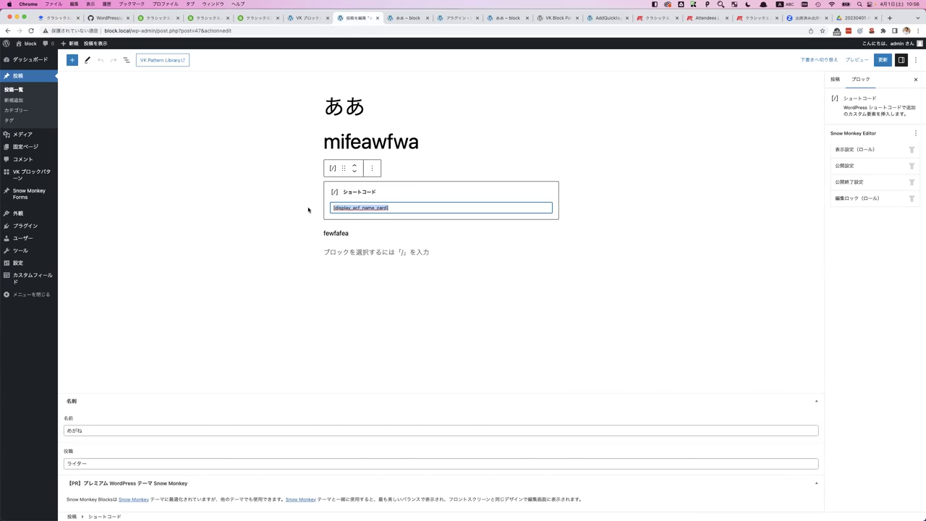
key("super+equal")
key("super+equal")
key("super+equal")
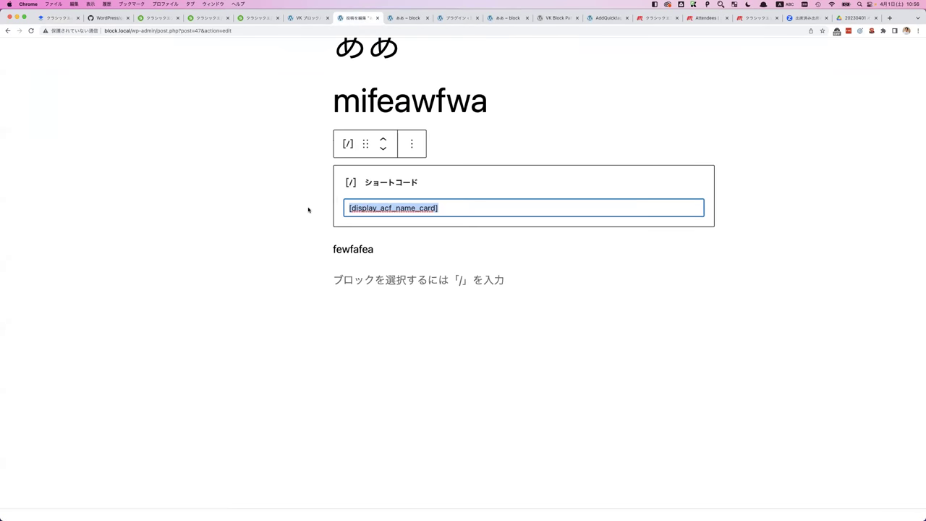
left_click(274, 234)
left_click(456, 188)
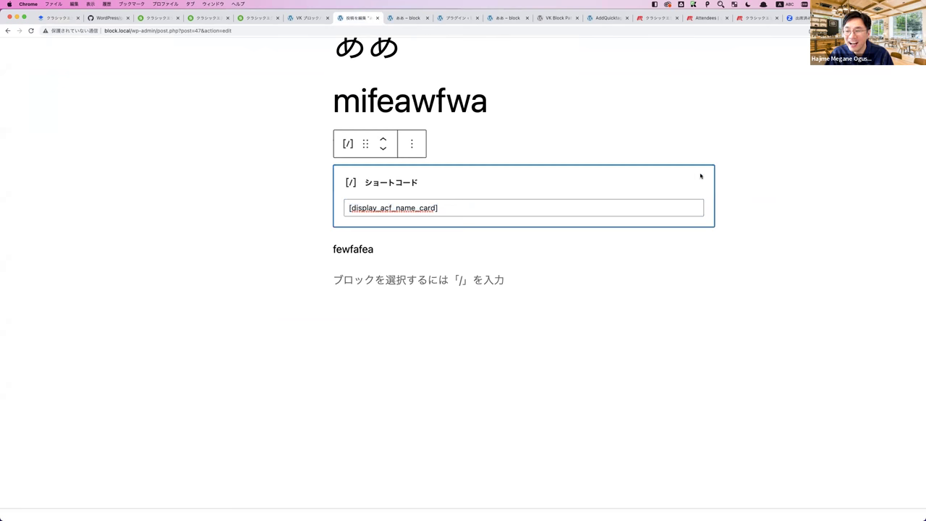
key("super+0")
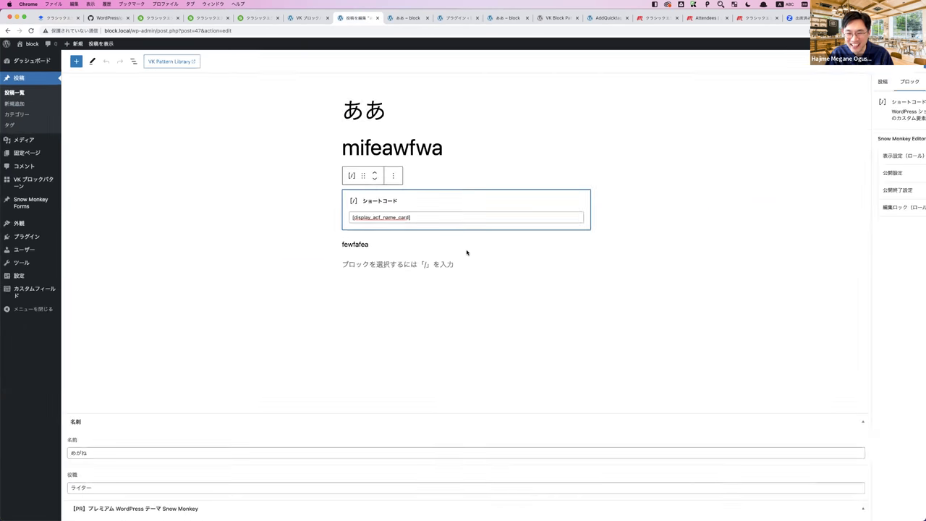
Step: Create a new VK ブロックパターン entry and title it かたたむフィールドの呼び出し
left_click(31, 172)
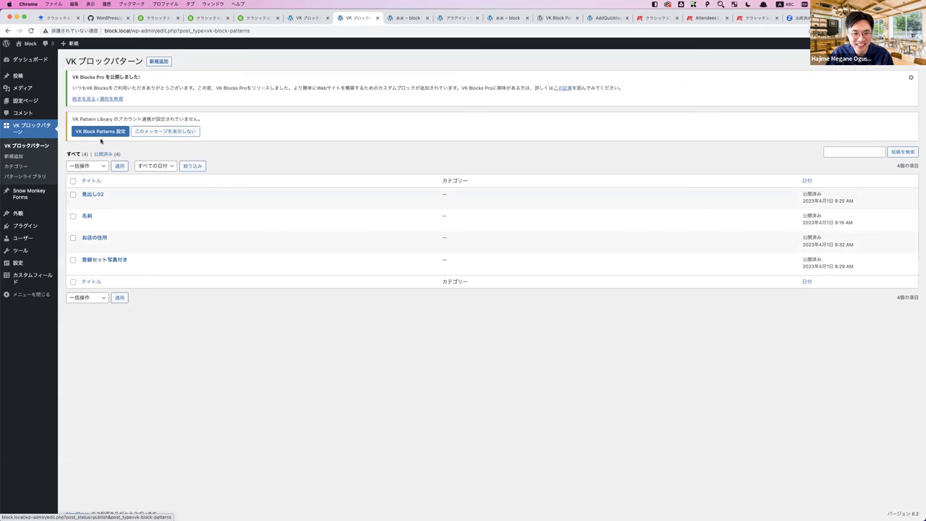
left_click(158, 61)
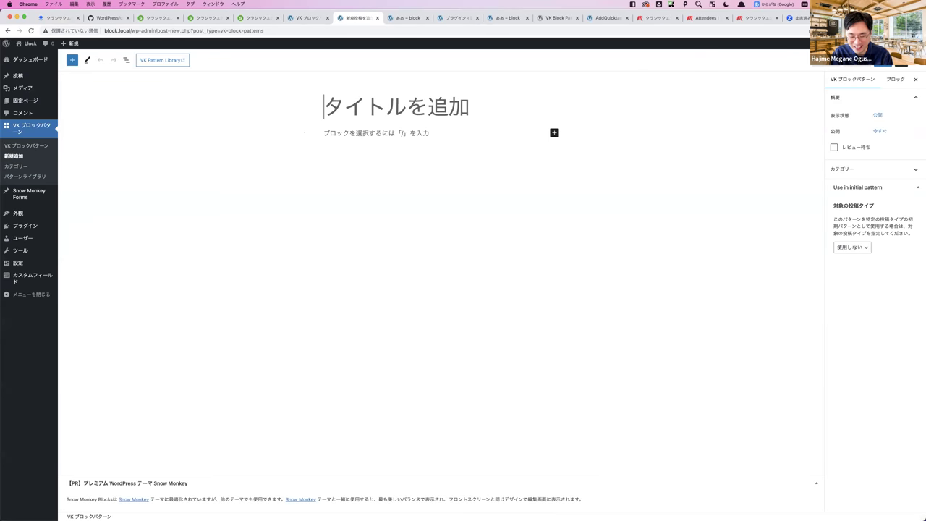
type("かs")
key("BackSpace")
type("taum")
key("BackSpace")
key("BackSpace")
type("t")
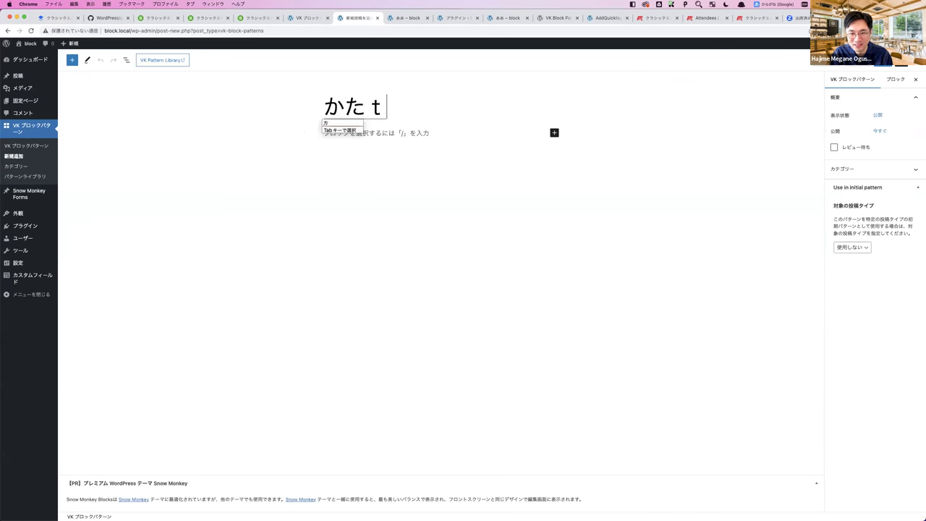
type("amufi-rudonoy")
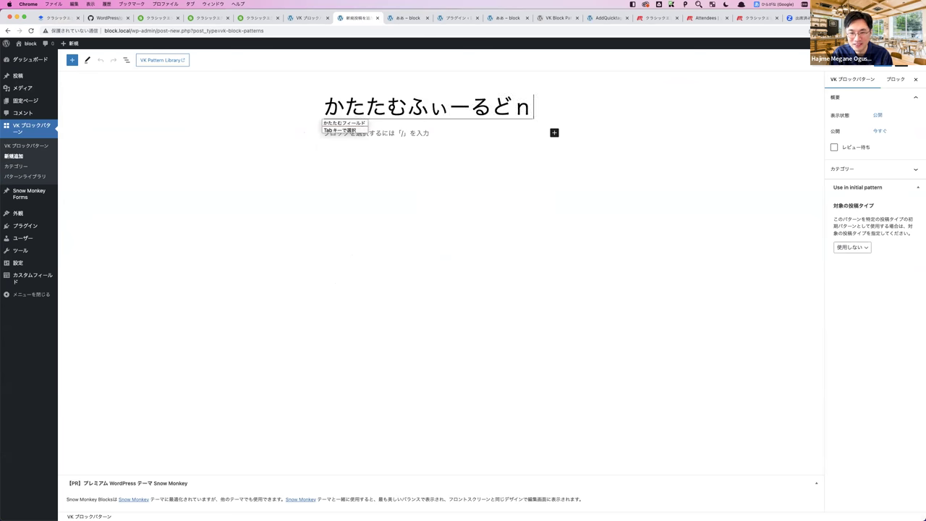
type("o")
key("Tab")
key("Return")
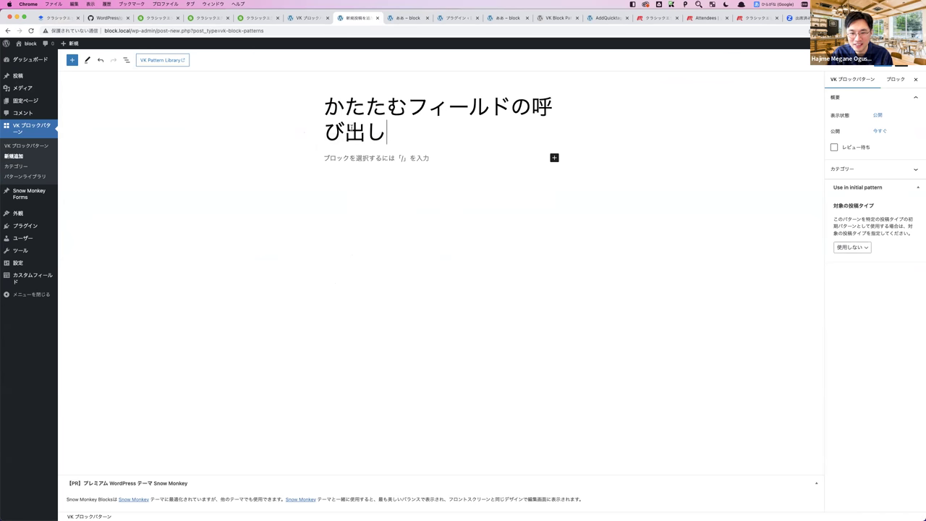
Step: Correct the first word of the pattern title so that it reads カスタムフィールドの呼び出し
double_click(393, 107)
type("ak")
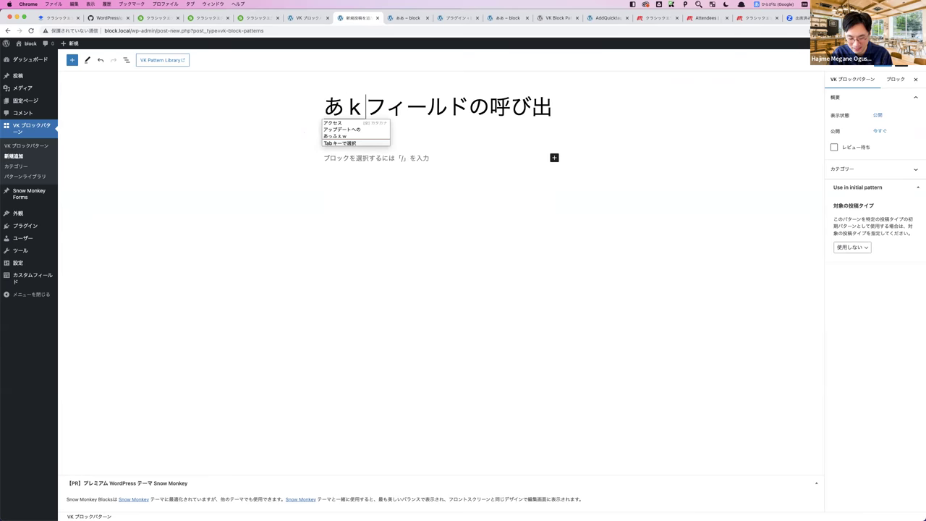
key("BackSpace")
key("BackSpace")
type("kas")
key("BackSpace")
type("sutamu")
key("space")
key("Return")
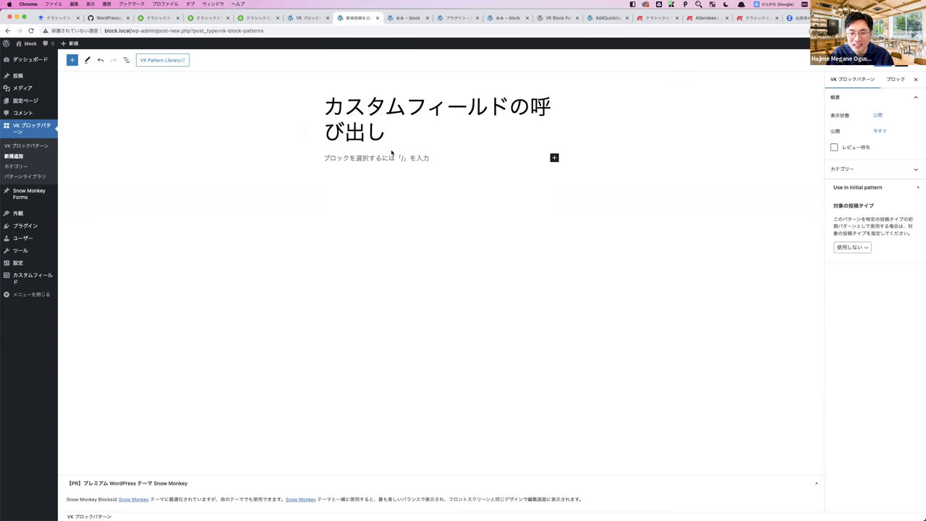
Step: Add a shortcode block containing [display_acf_name_card] to the body of the block pattern
left_click(388, 158)
type("display_acf_name_valid")
key("super+z")
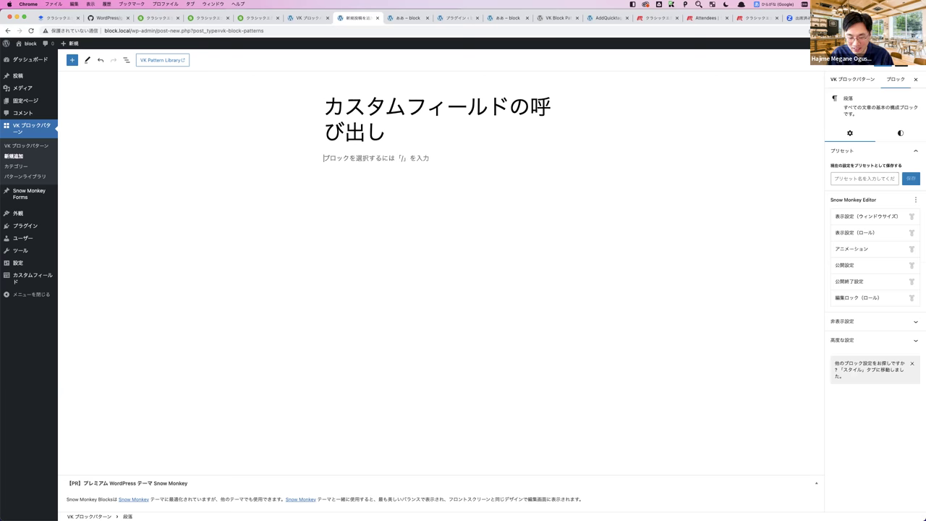
type("/sh")
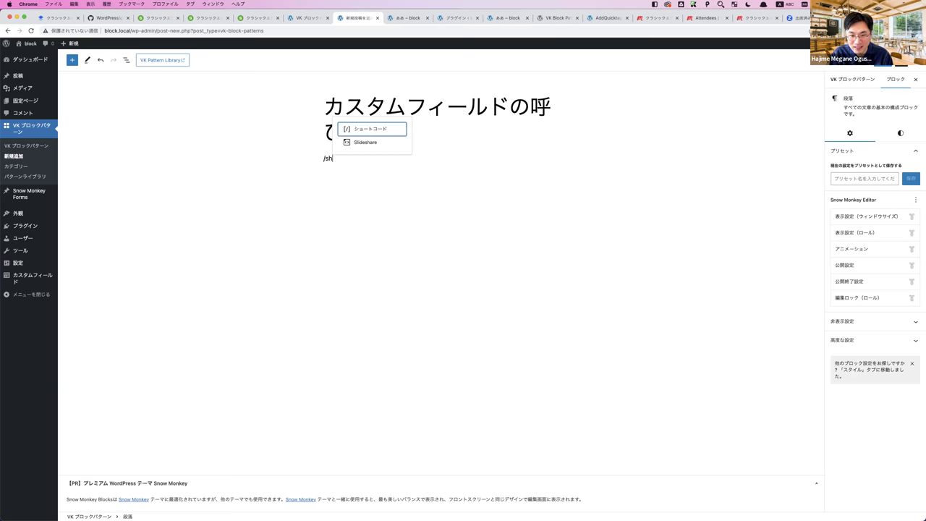
key("Return")
type("[")
key("super+v")
Step: Publish the new block pattern
left_click(883, 89)
left_click(905, 60)
left_click(894, 78)
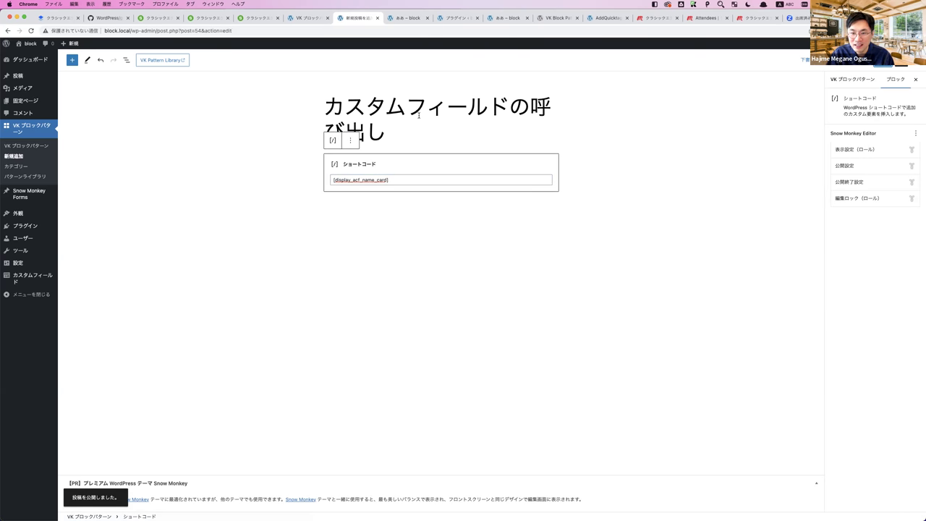
Step: Copy the pattern's title, and start a new blank post without choosing an initial pattern
left_click(386, 113)
left_click_drag(387, 134, 112, 114)
key("super+c")
mouse_move(17, 75)
left_click(72, 86)
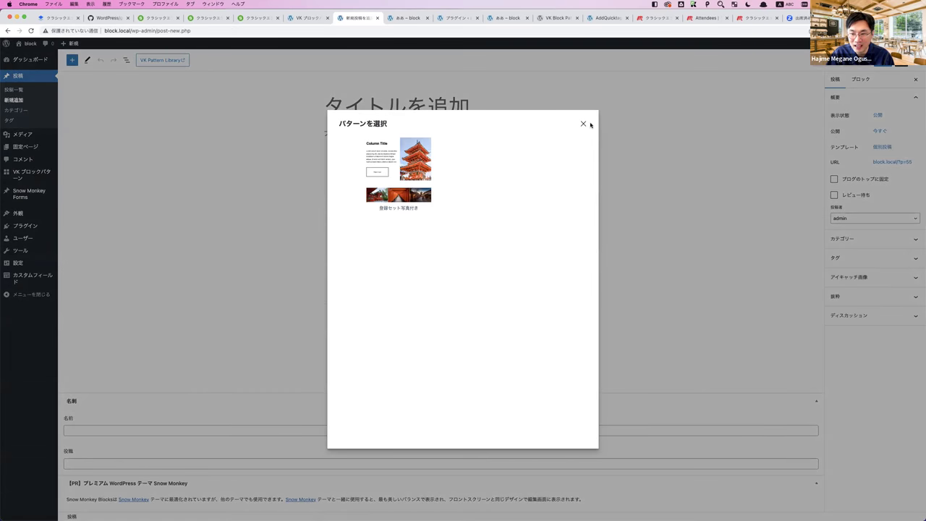
left_click(584, 125)
Step: Try inserting the カスタムフィールドの呼び出し pattern into the new post by searching its name, and undo the insertion
left_click(554, 132)
key("super+v")
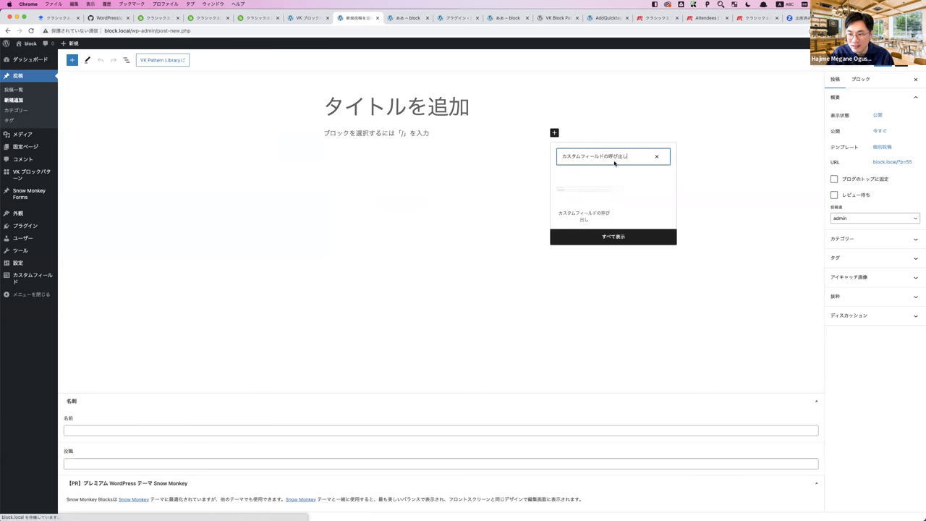
left_click(597, 203)
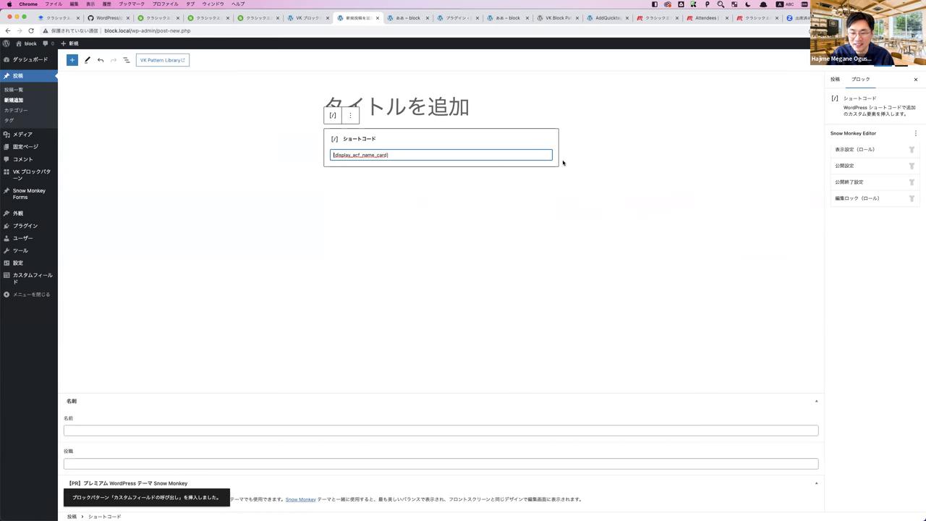
key("super+z")
Step: Find the カスタムフィールドの呼び出し pattern by its name and insert it into the new post
left_click(555, 132)
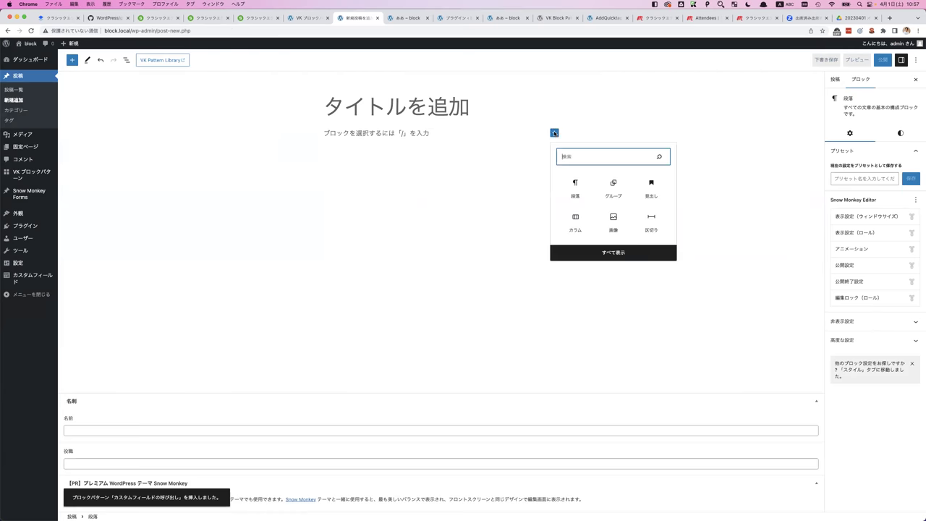
key("super+v")
left_click(594, 192)
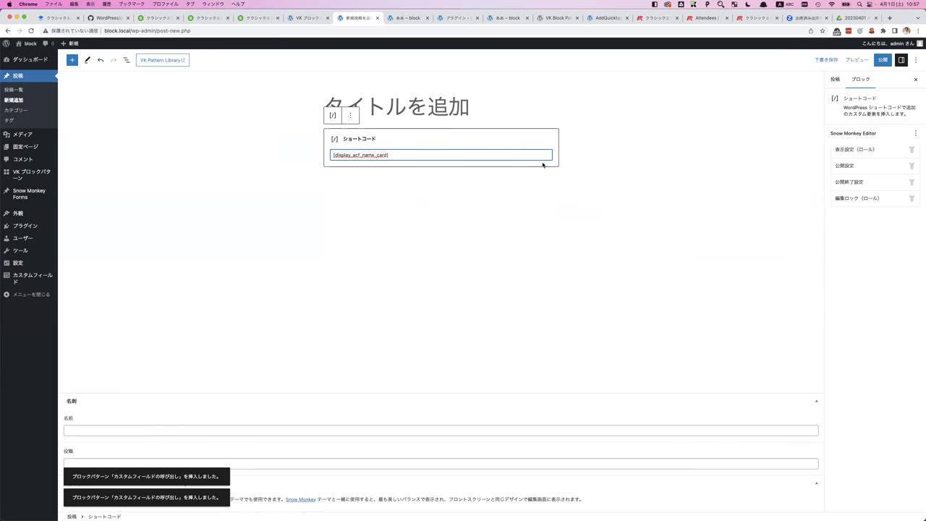